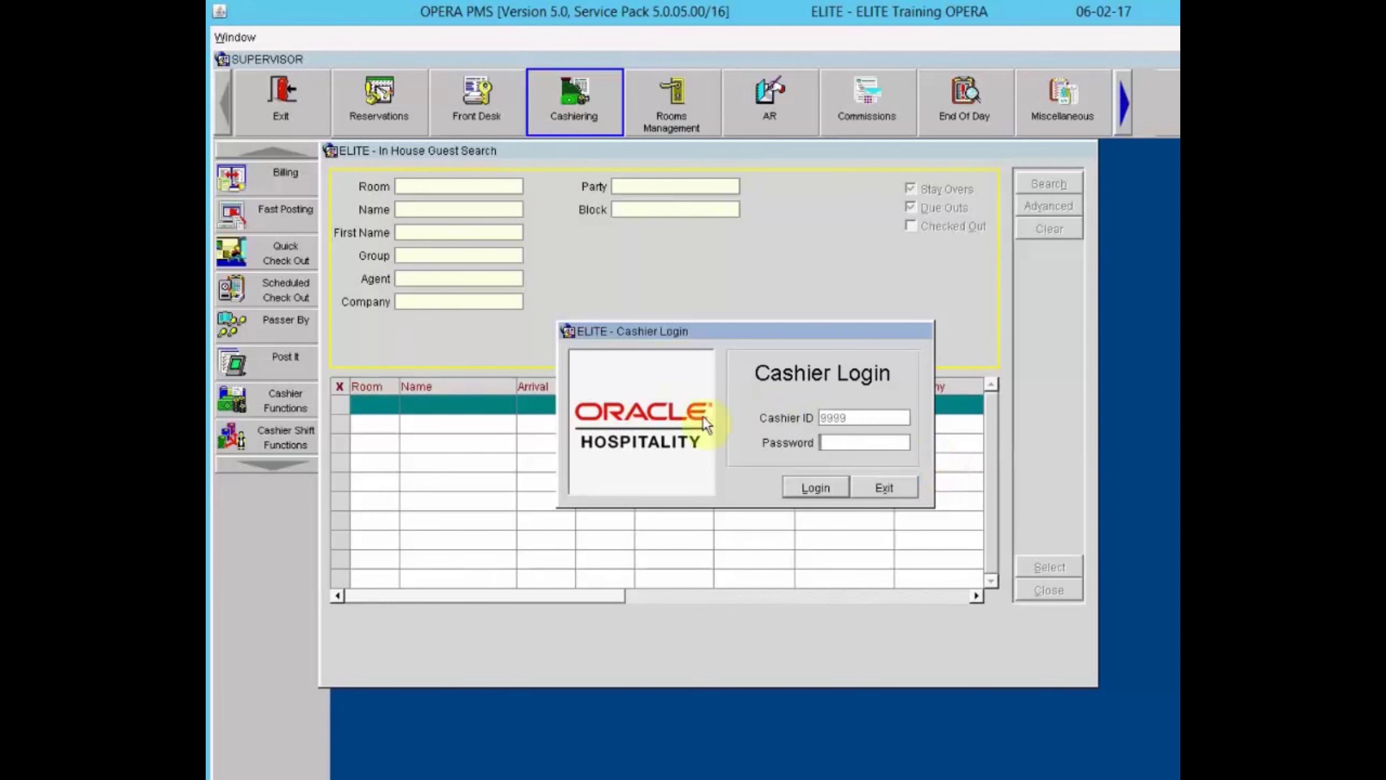
Log in at Cashier Login with the cashier password to reach In House Guest Search.
left_click(847, 441)
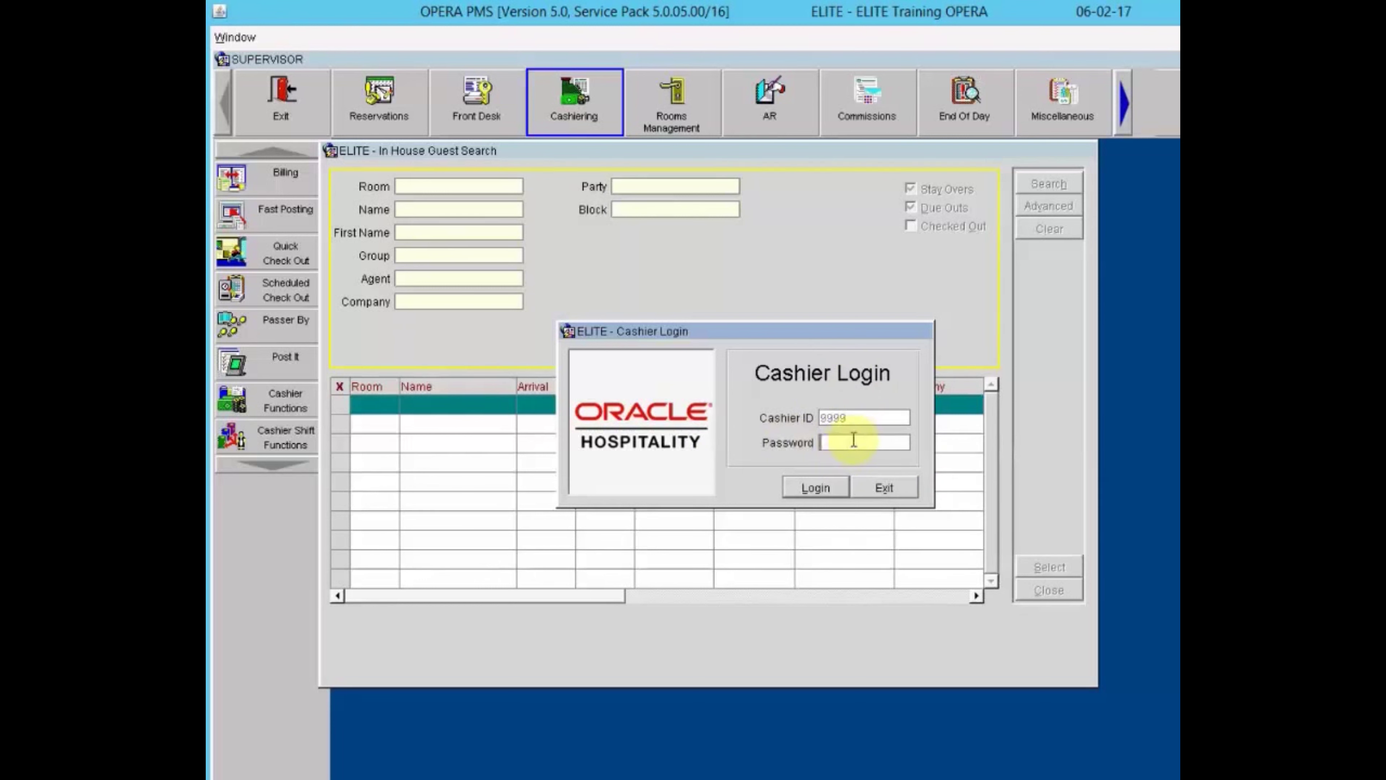
type("*************")
key("Return")
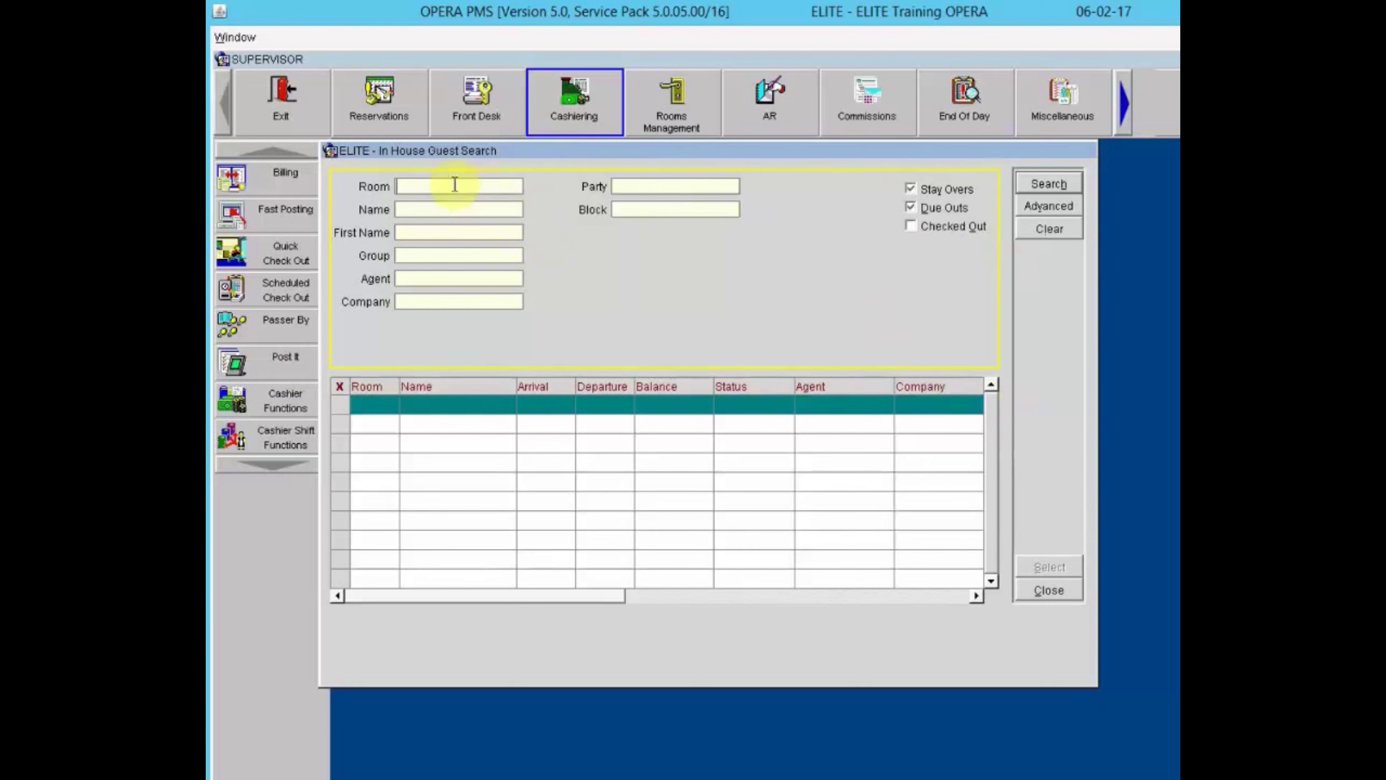
Step through the Name, First Name, Group, Agent, Company and Party search fields.
left_click(452, 205)
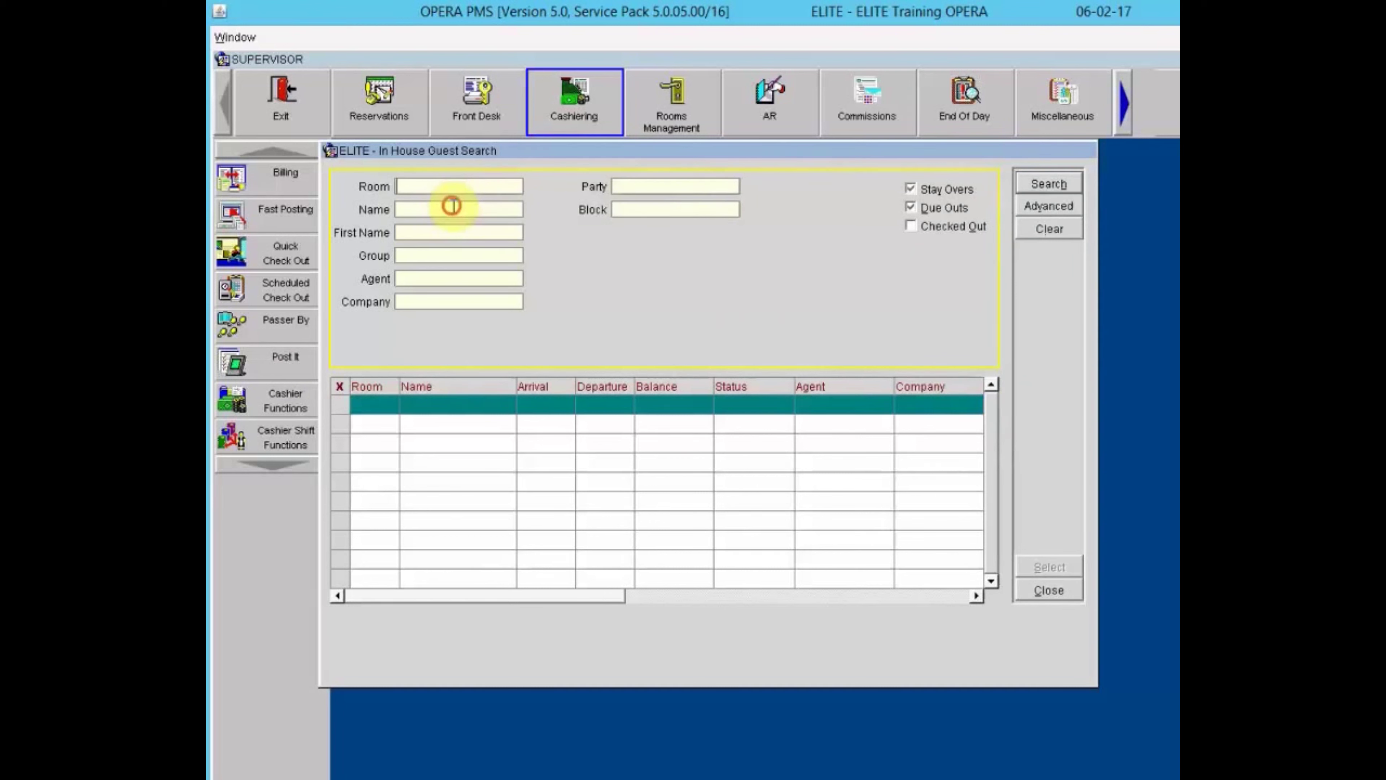
left_click(451, 232)
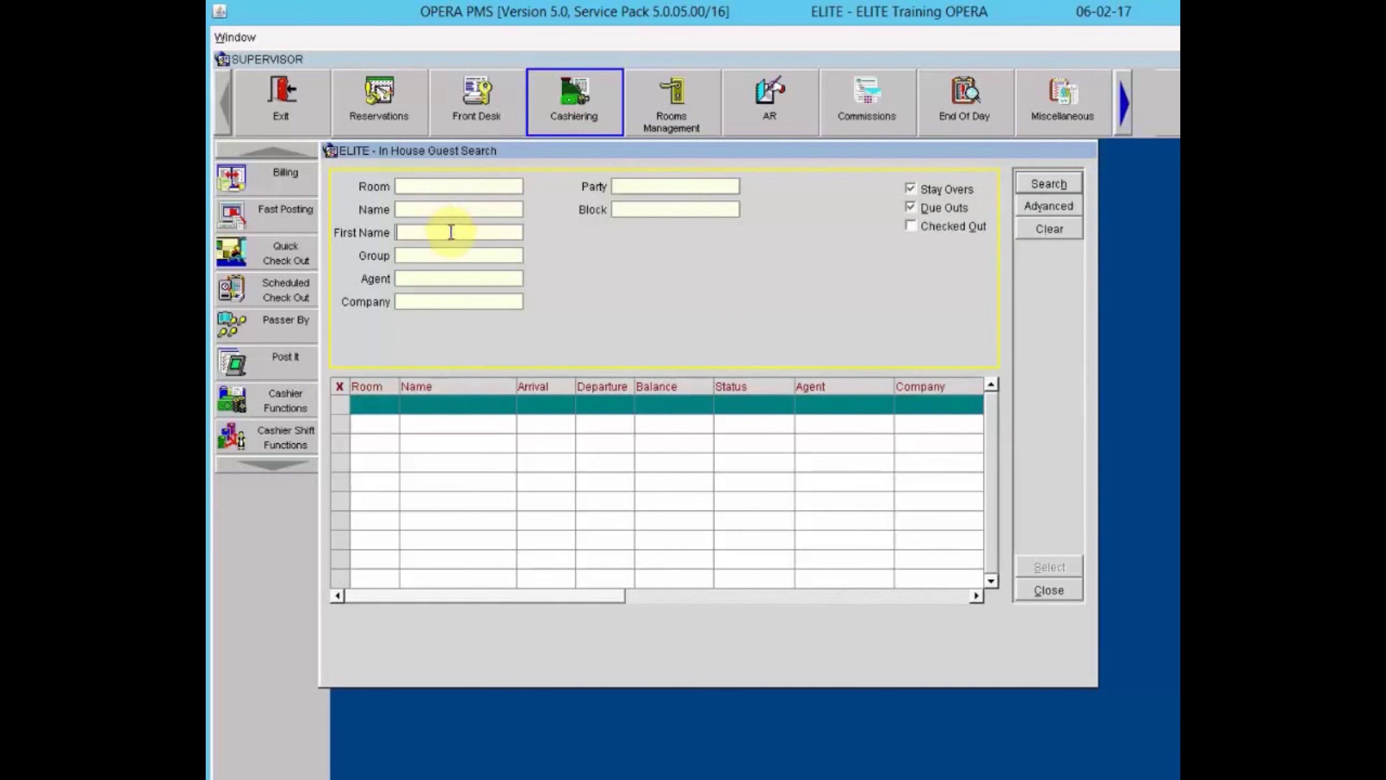
left_click(442, 261)
left_click(437, 273)
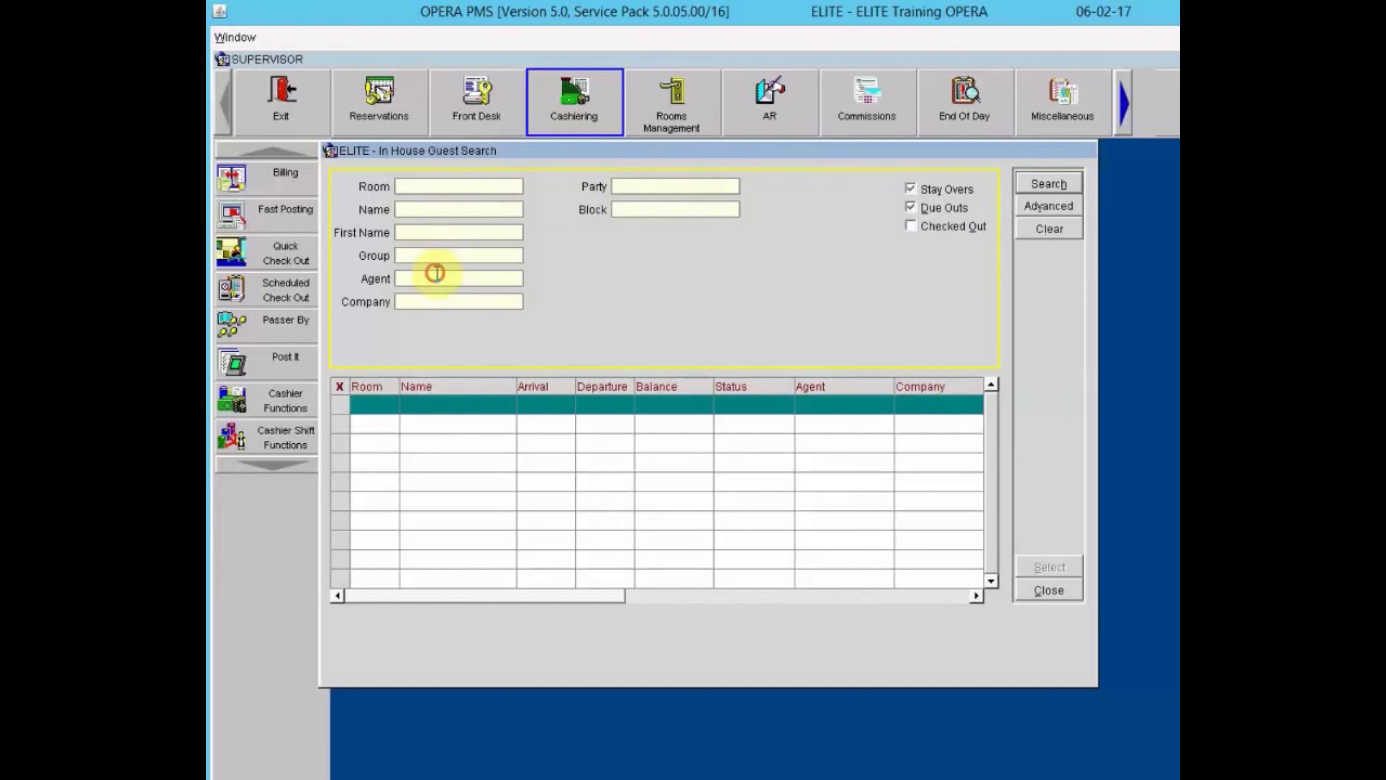
left_click(438, 297)
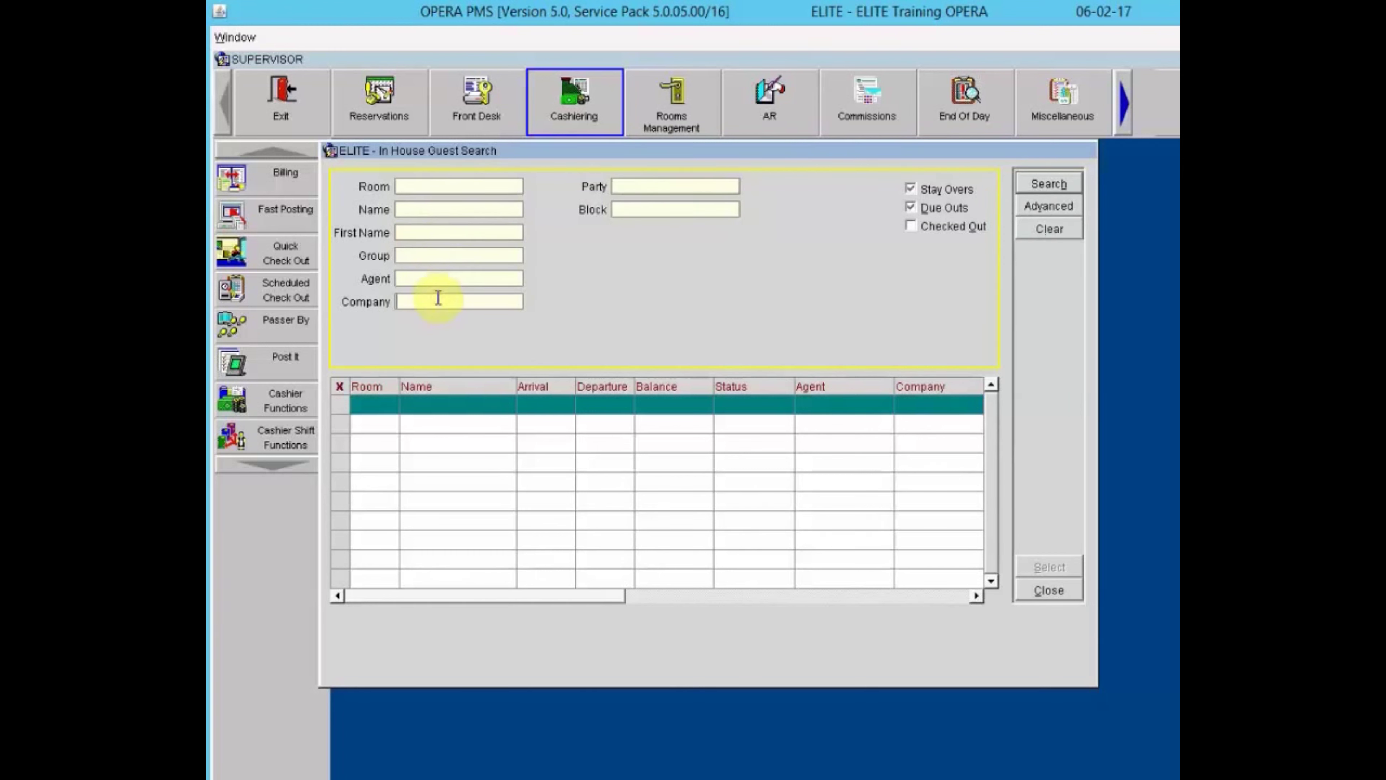
left_click(624, 186)
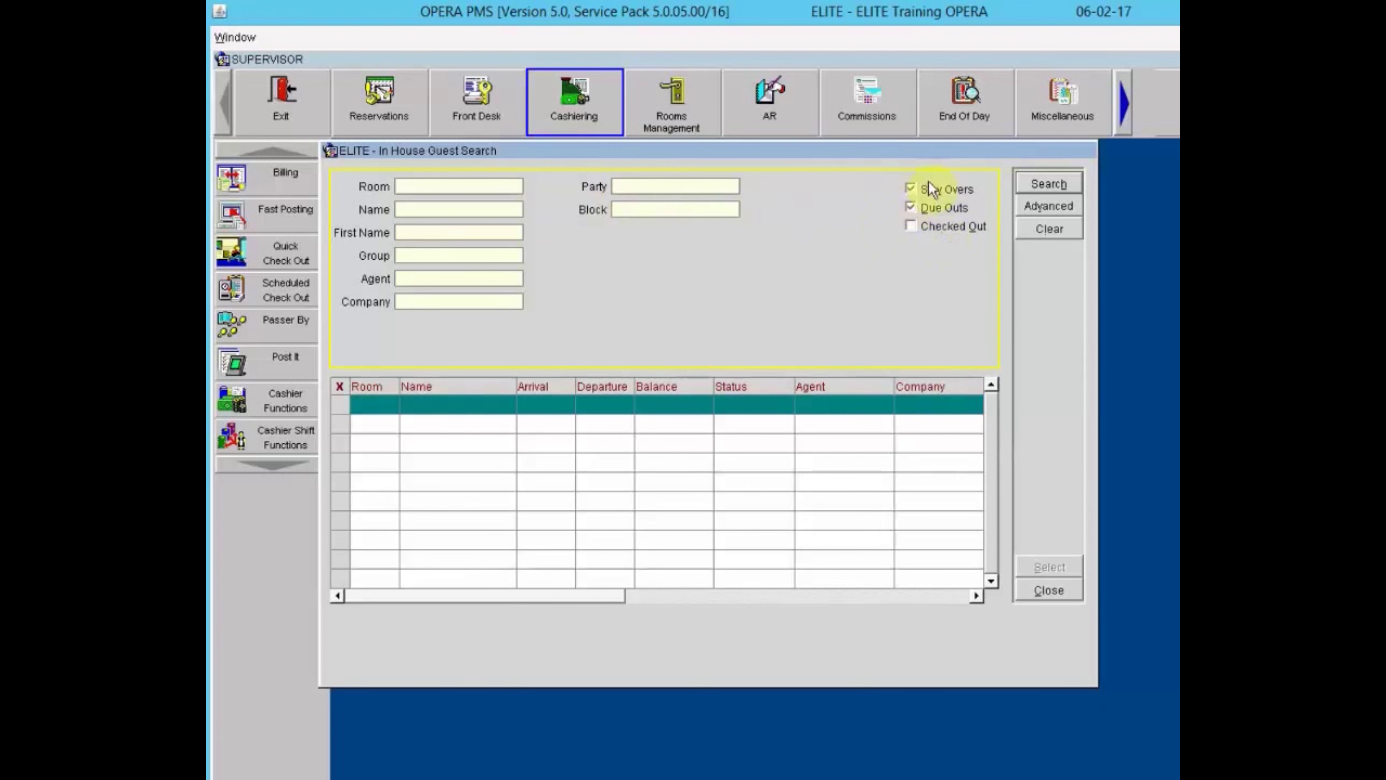
Search due-out guests with Stay Overs excluded, then again with Stay Overs included.
left_click(912, 189)
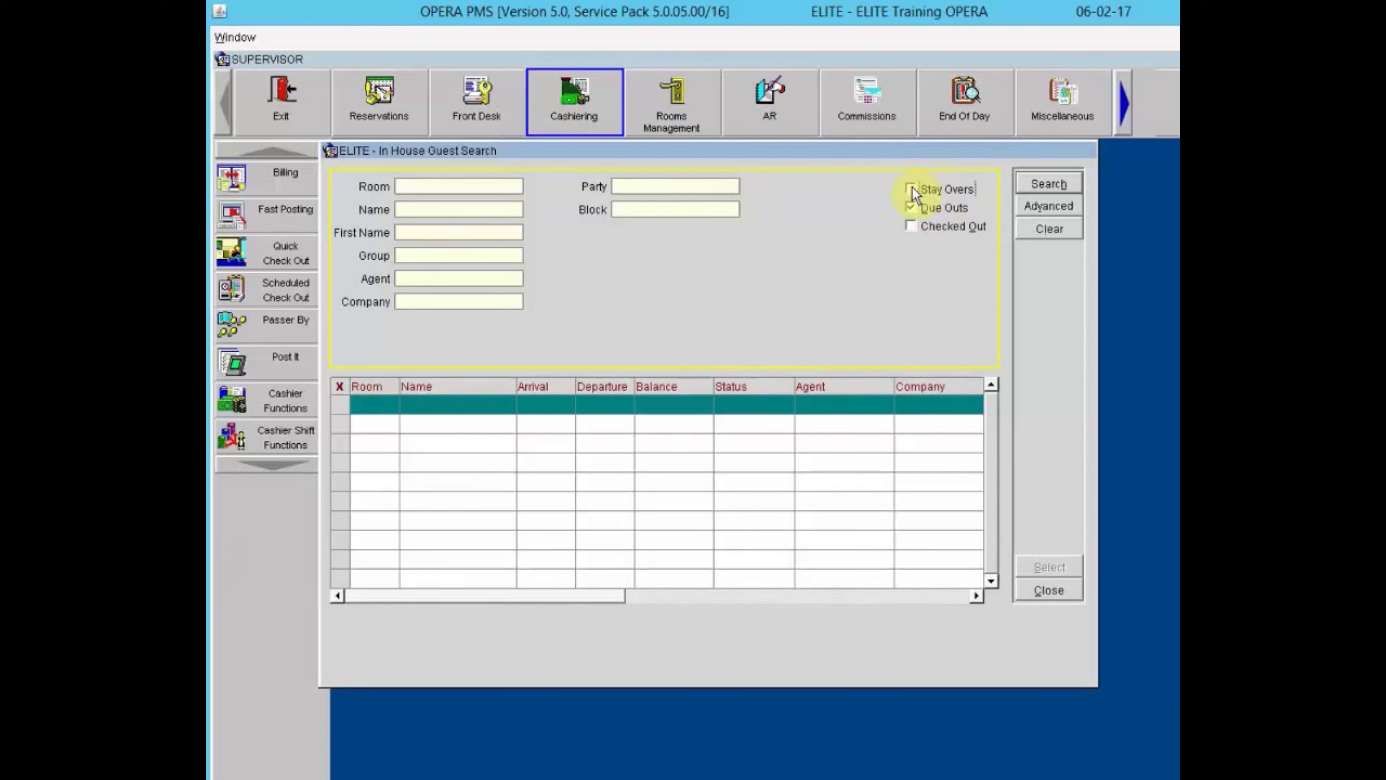
left_click(1033, 185)
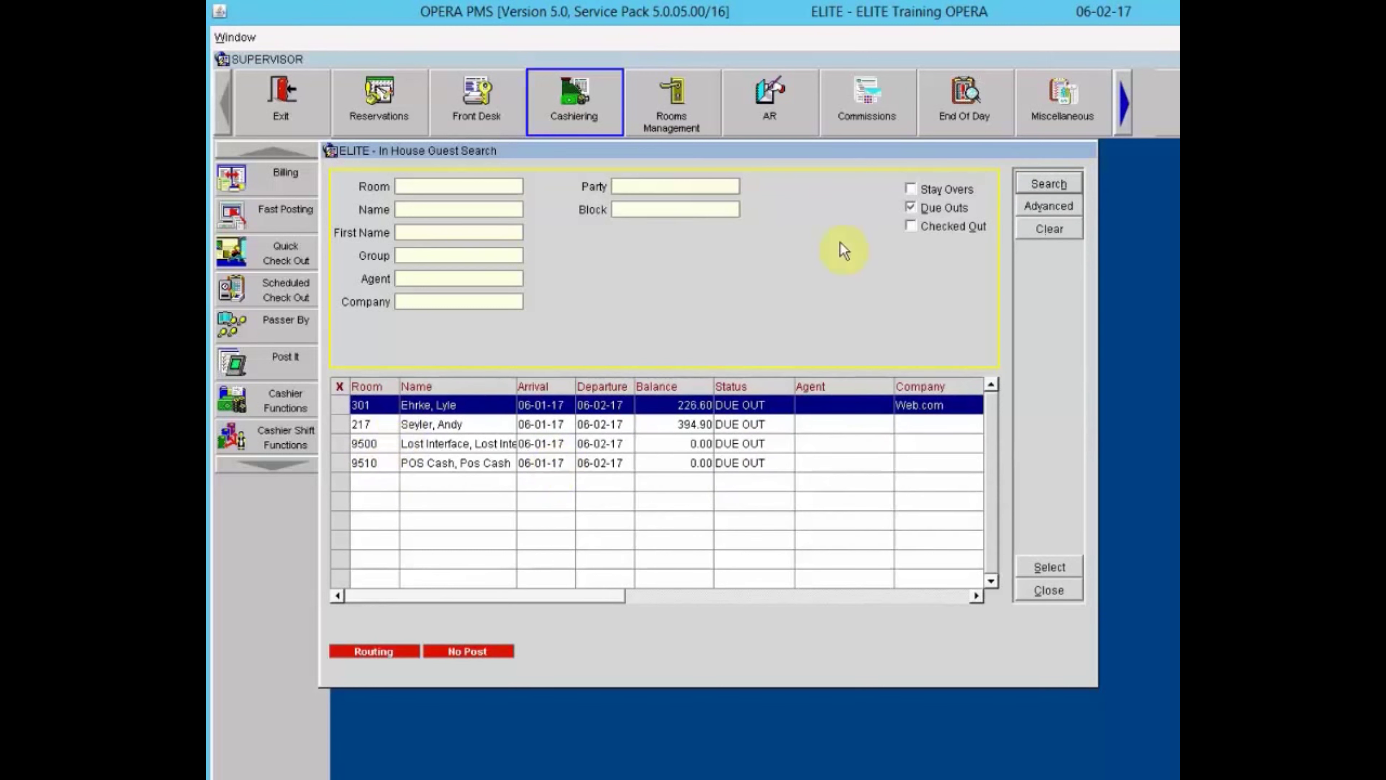
left_click(911, 189)
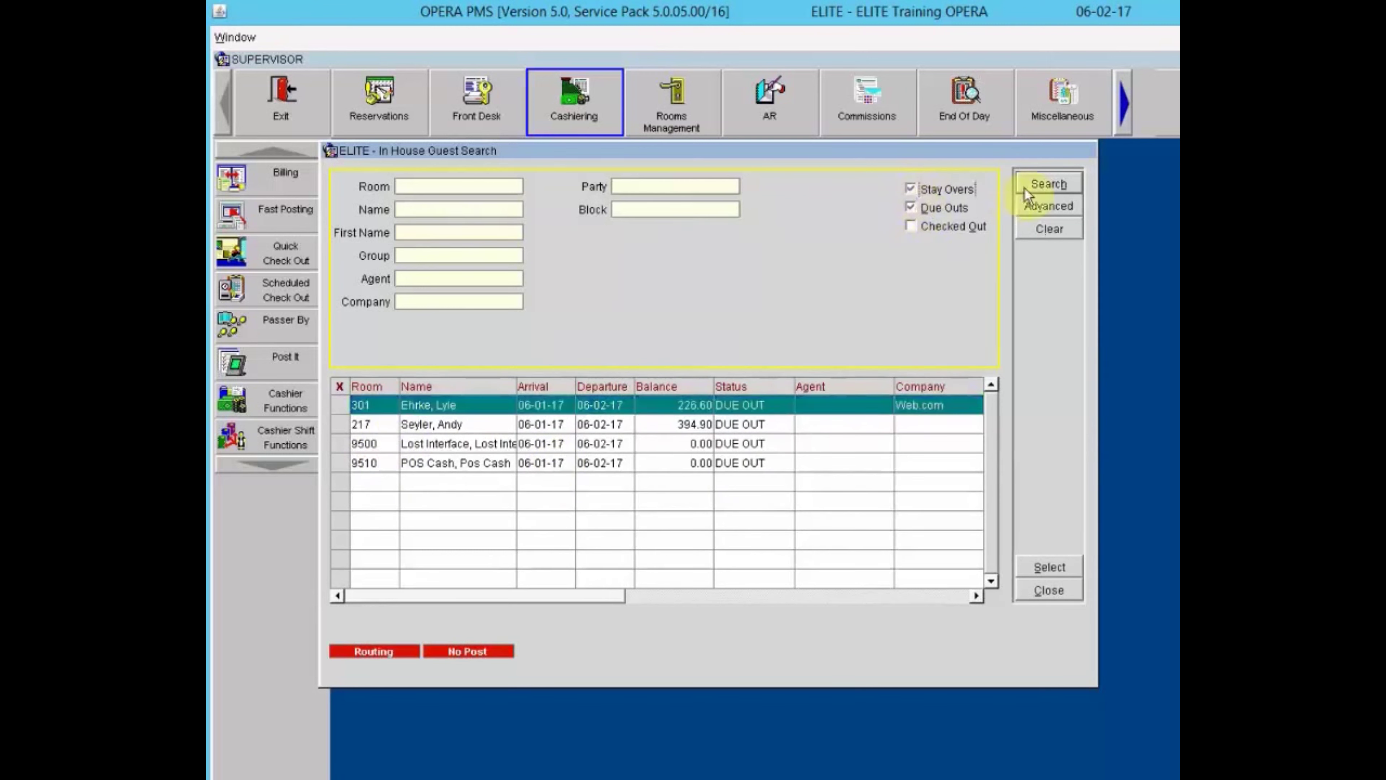
left_click(1037, 184)
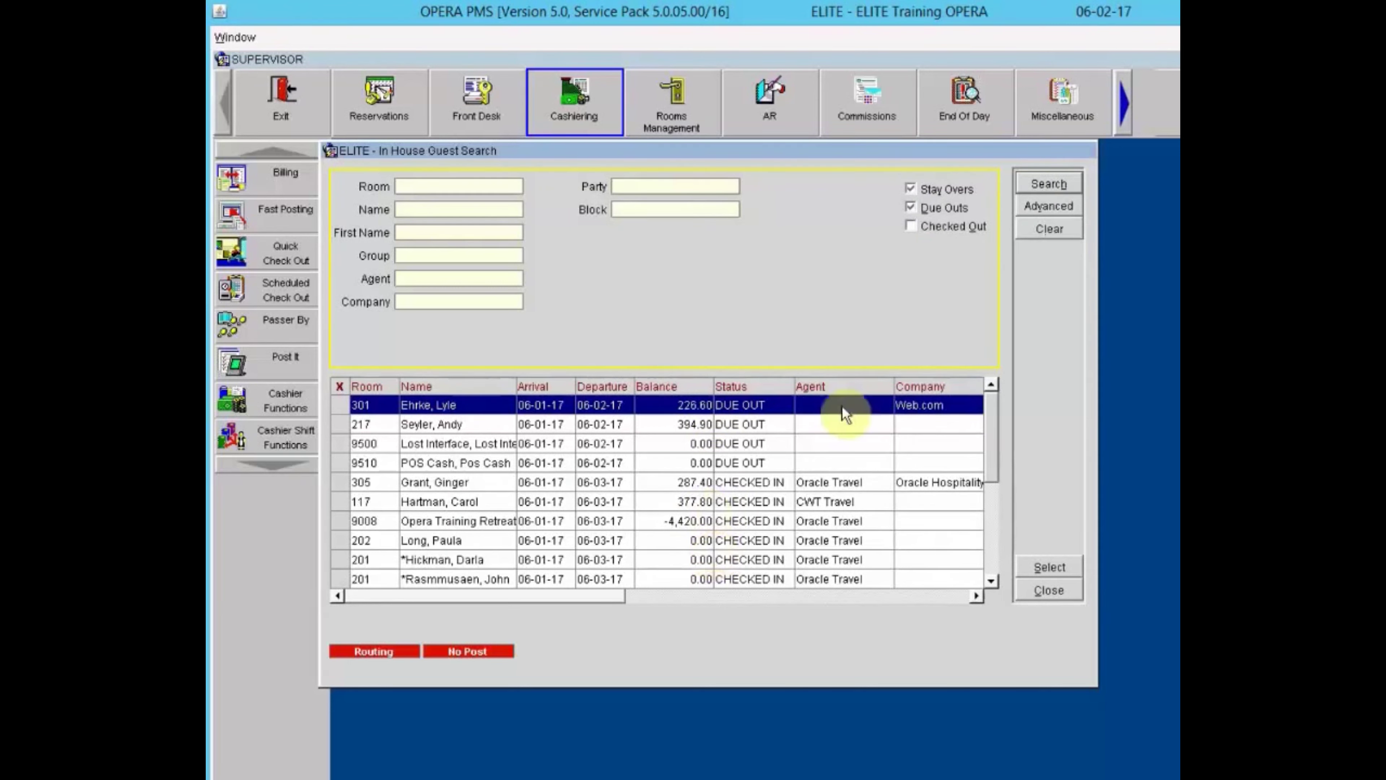
Search Checked Out guests only, which returns 'Guest not found.'.
left_click(945, 208)
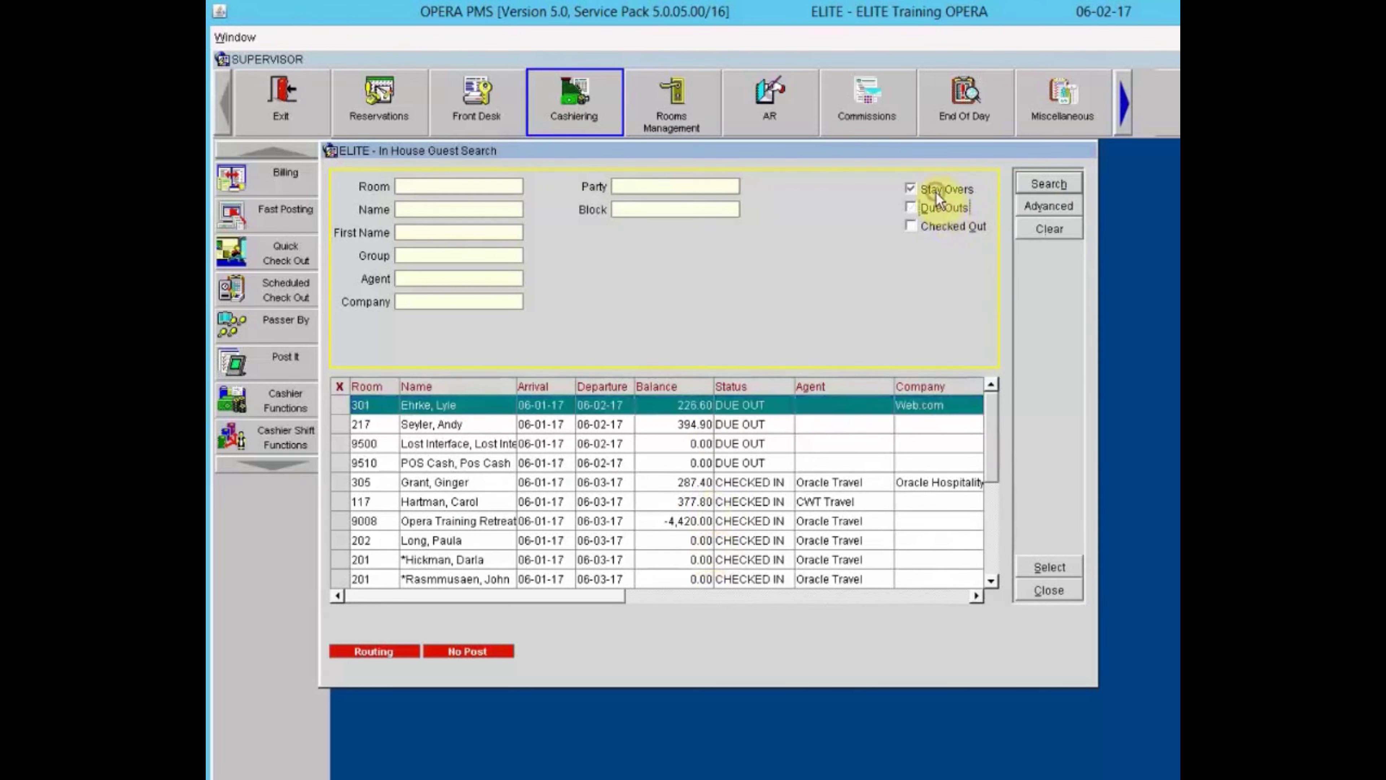
left_click(935, 224)
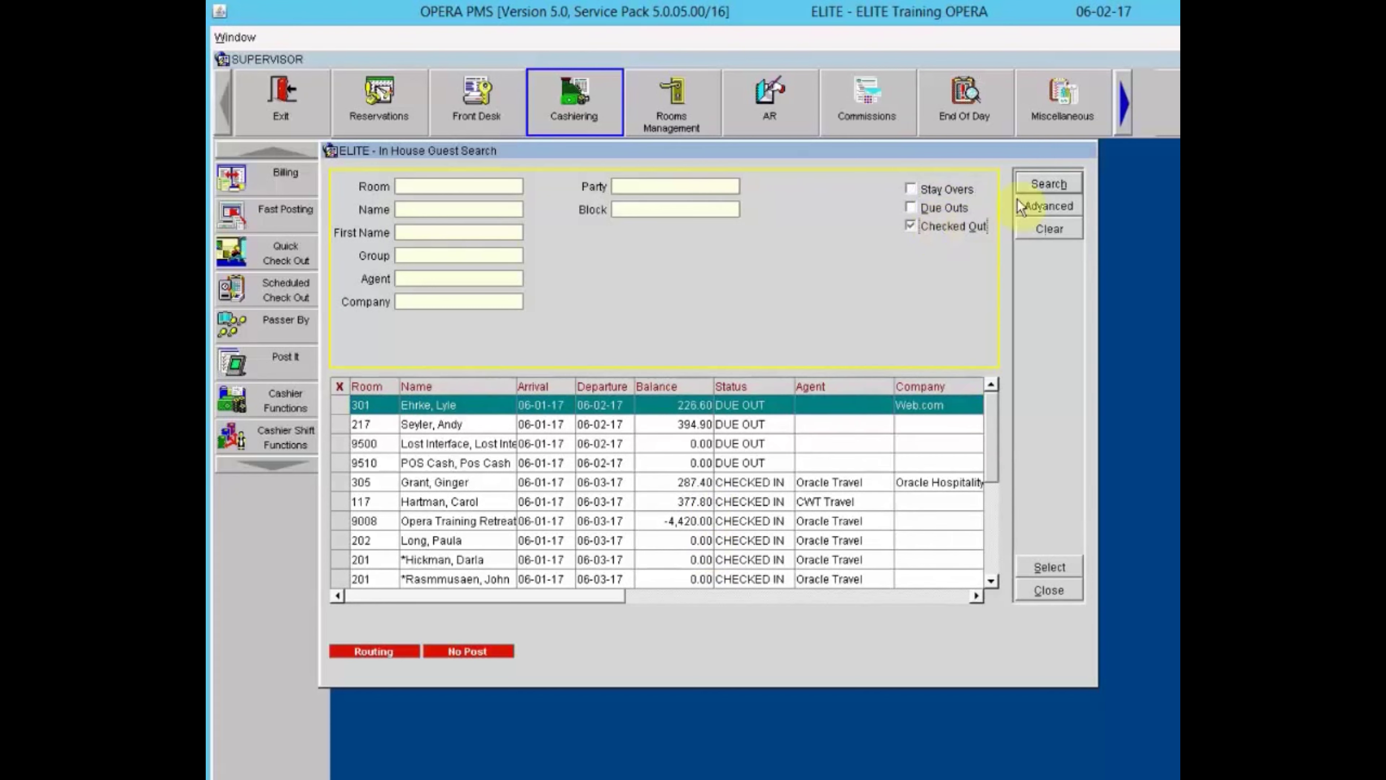
left_click(1046, 184)
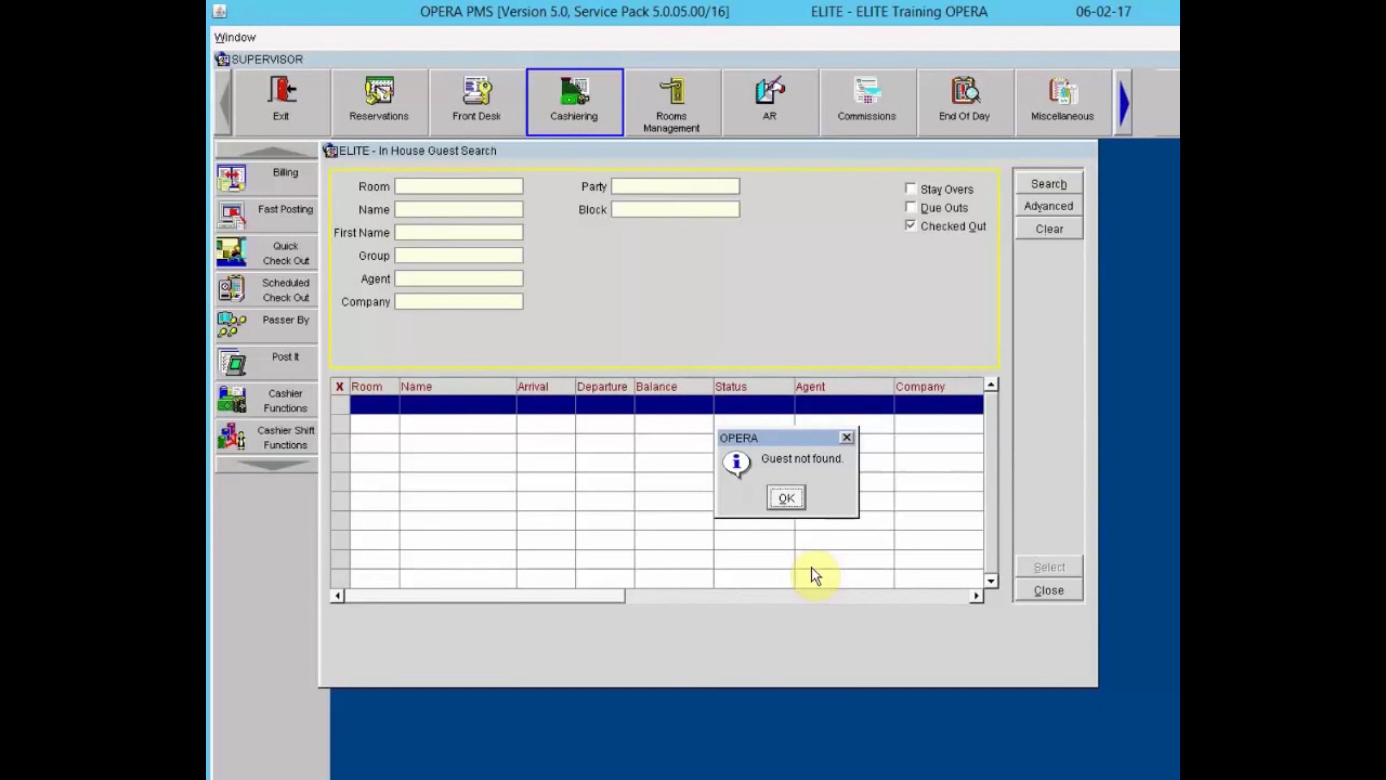
Dismiss the 'Guest not found' message and show, then hide, the advanced criteria.
left_click(796, 505)
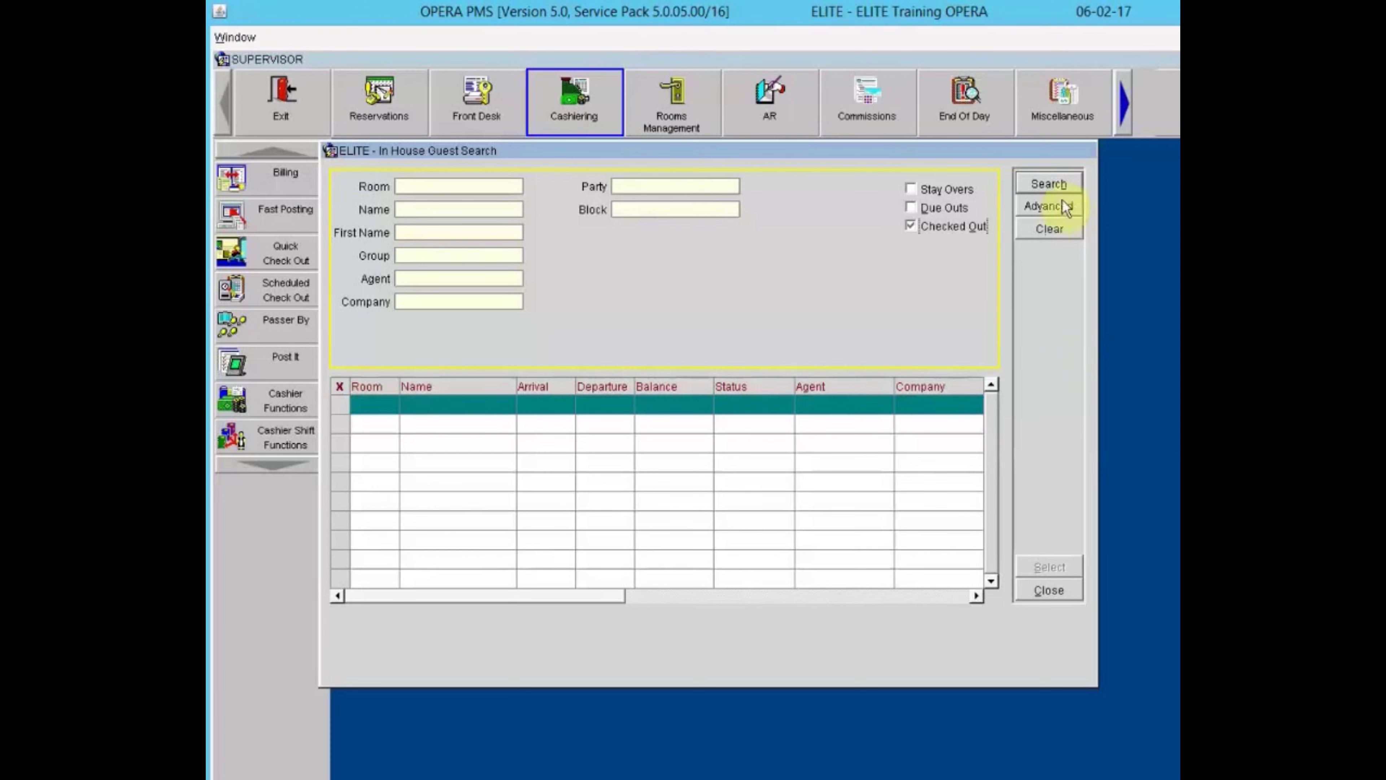
left_click(1047, 208)
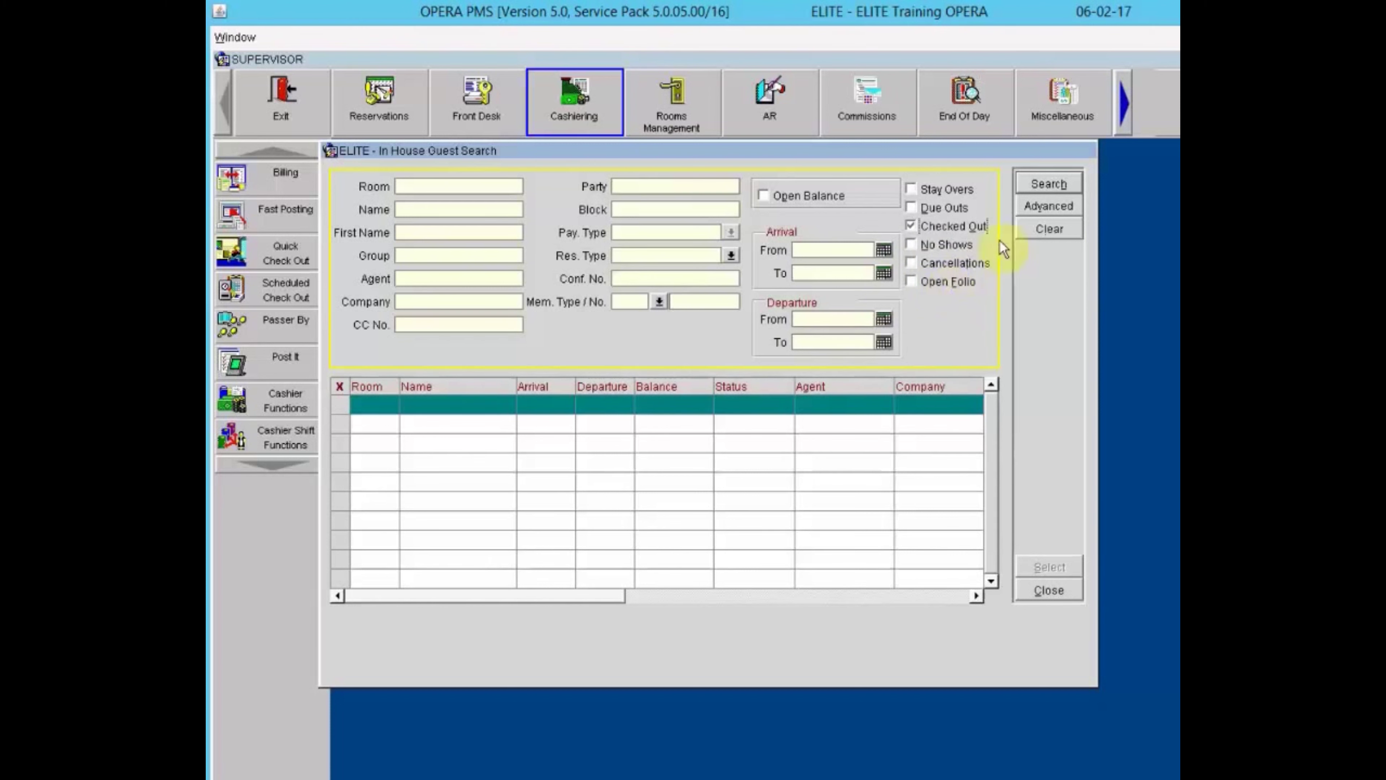
left_click(1037, 208)
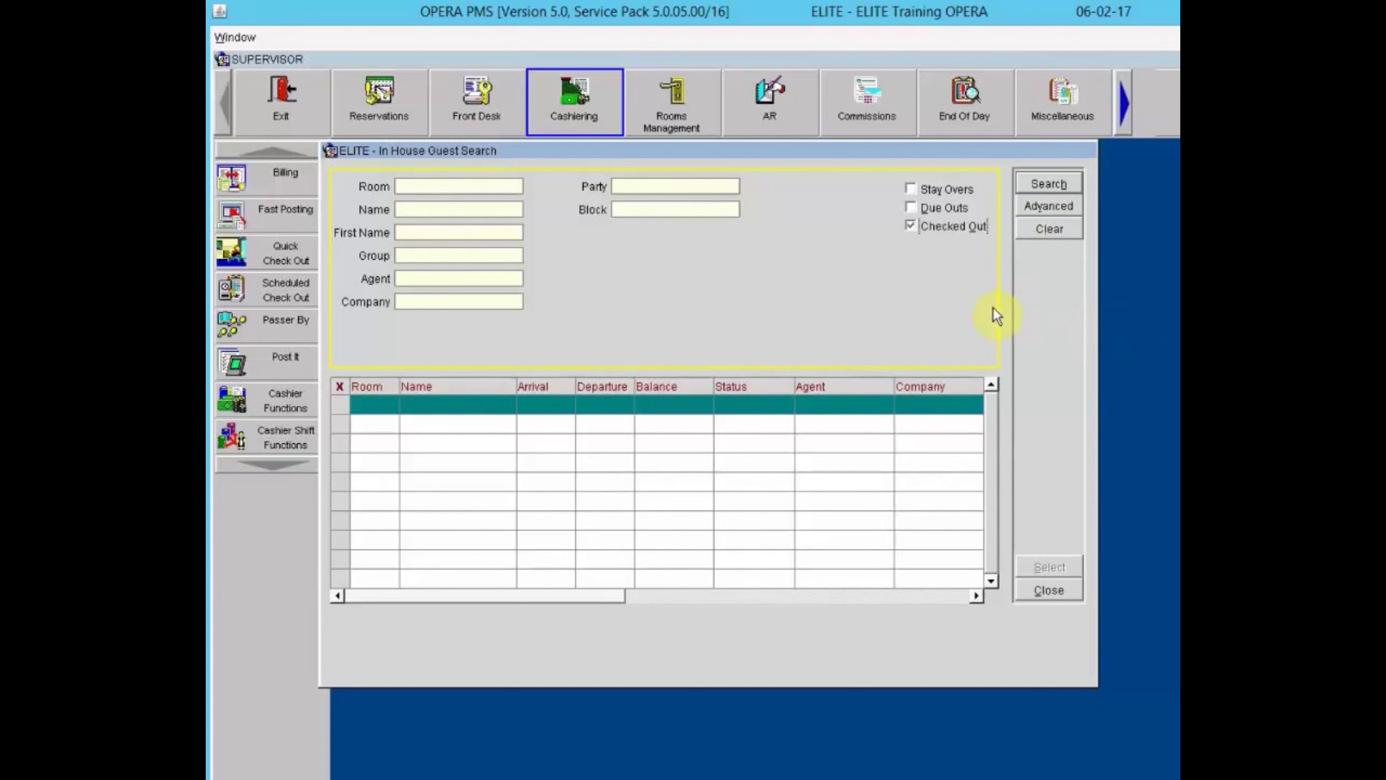
Search with only Due Outs ticked, listing rooms 301, 217, 9500 and 9510.
left_click(934, 187)
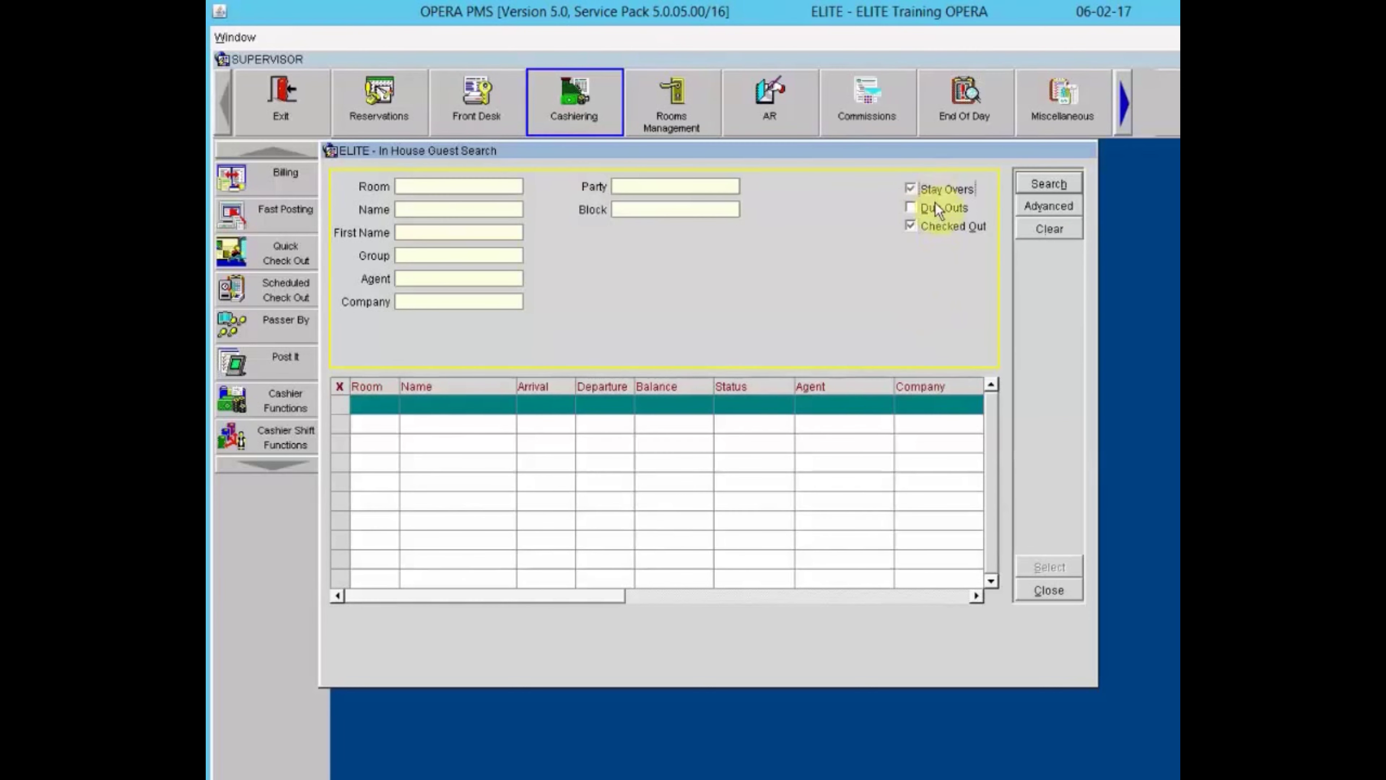
left_click(932, 213)
left_click(929, 226)
left_click(928, 186)
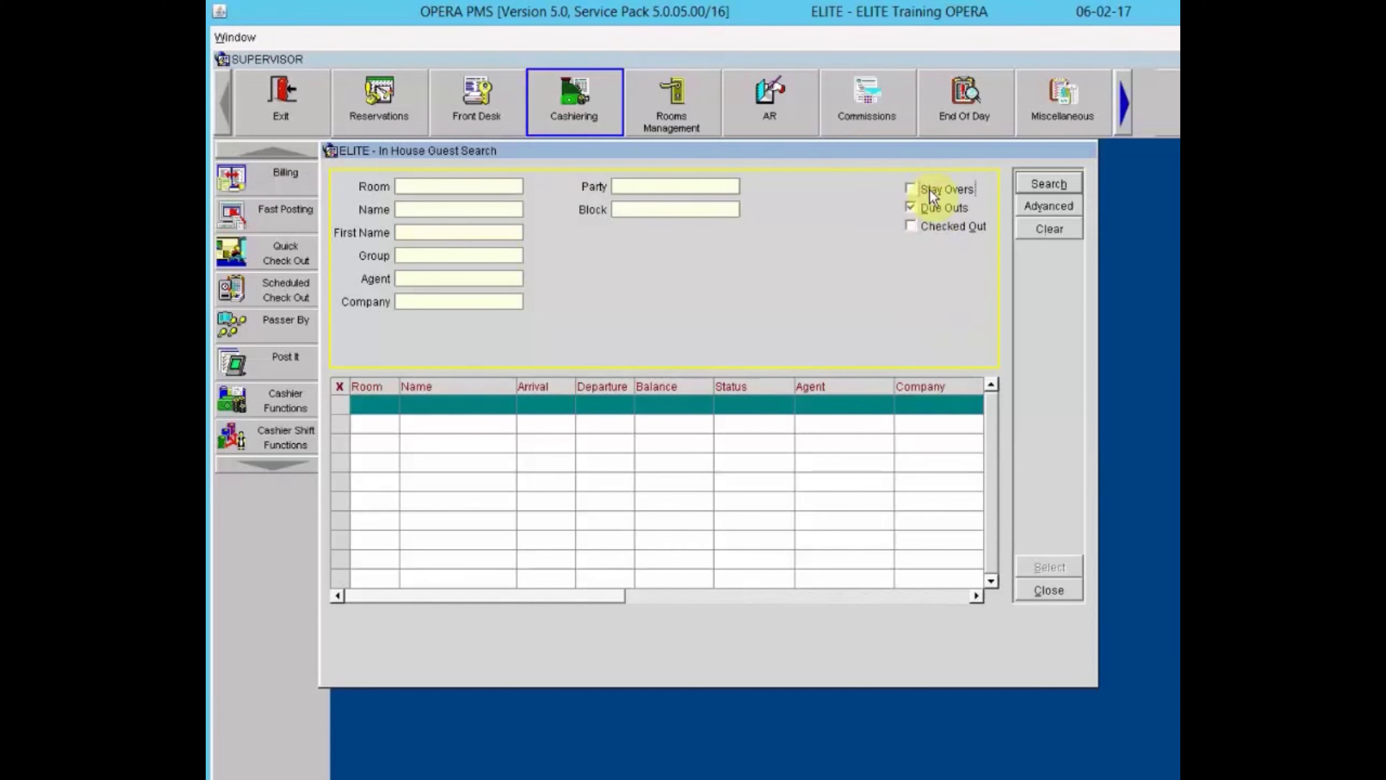
left_click(1040, 180)
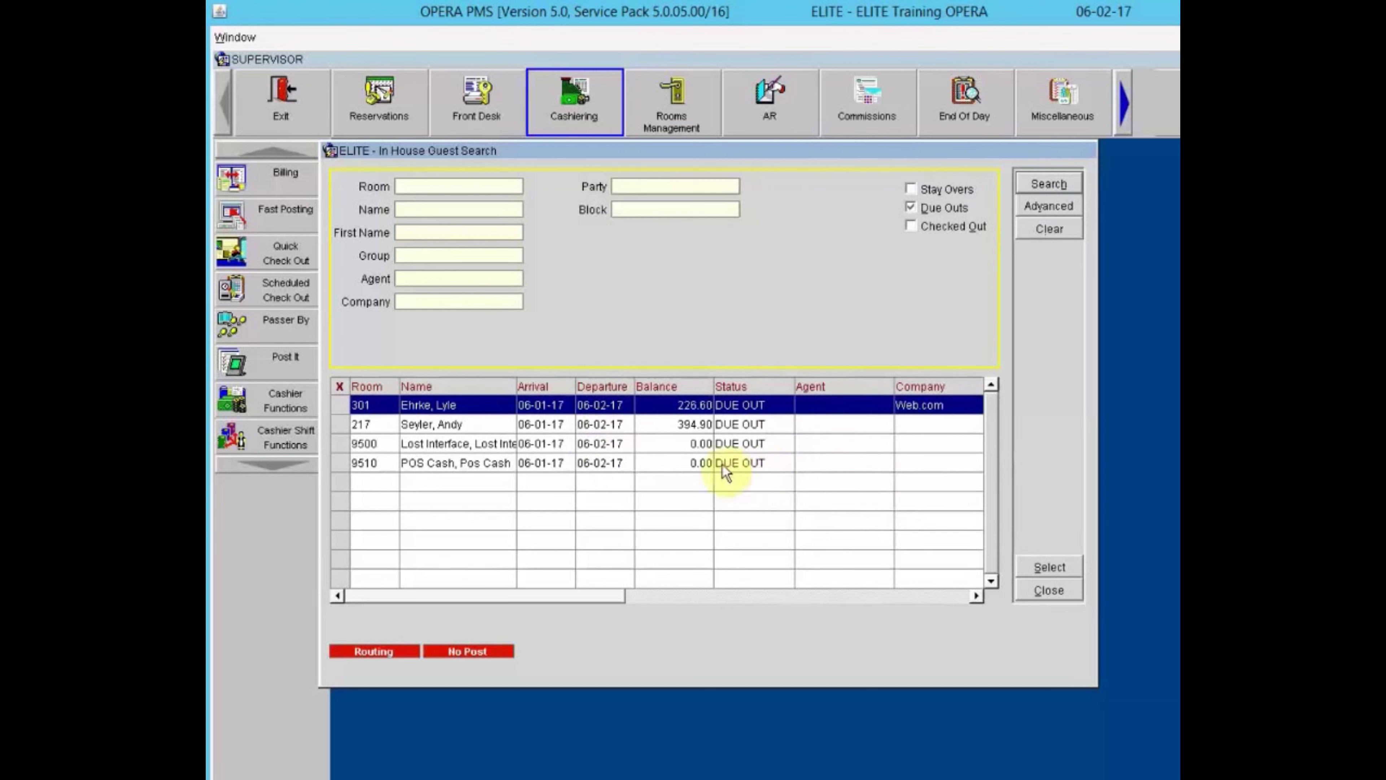
Open room 217's billing, showing a 394.90 balance of room charge and taxes.
left_click(652, 416)
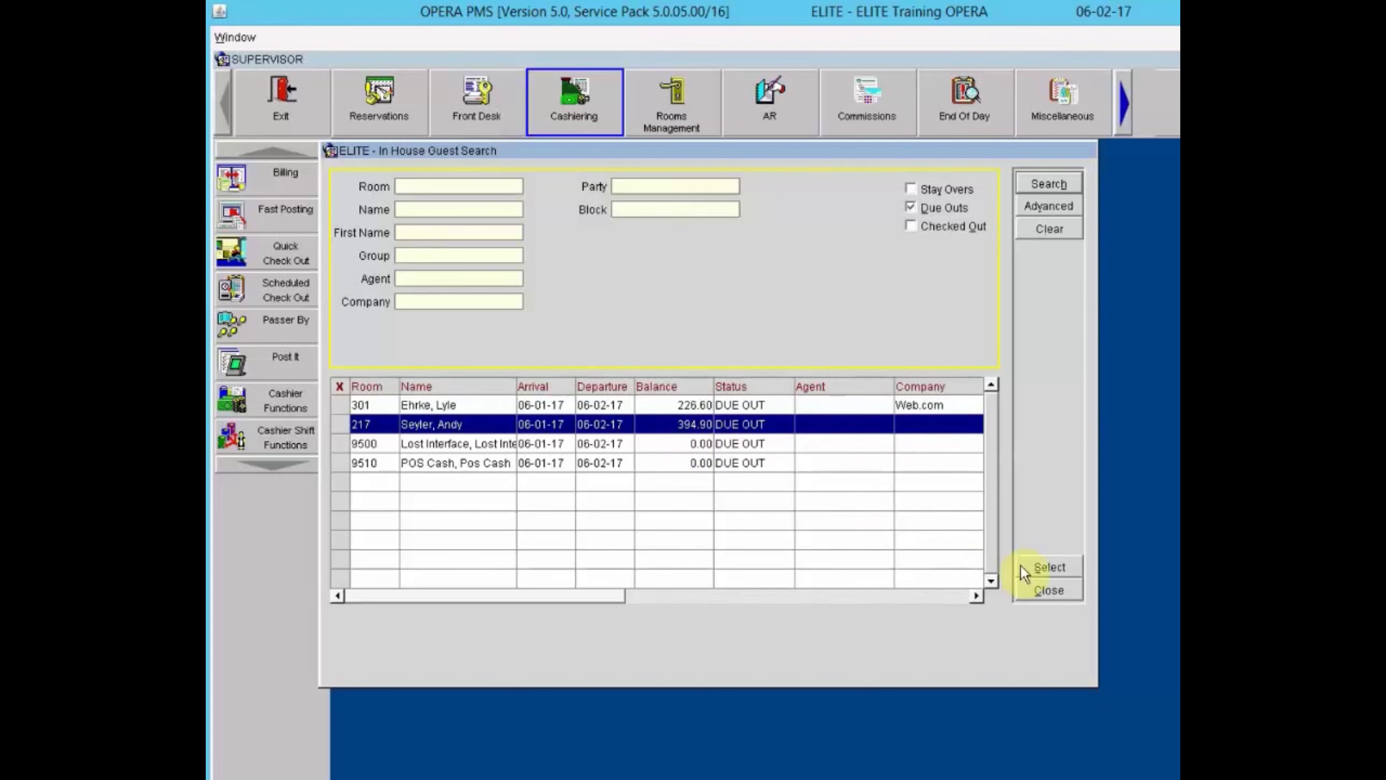
left_click(1039, 564)
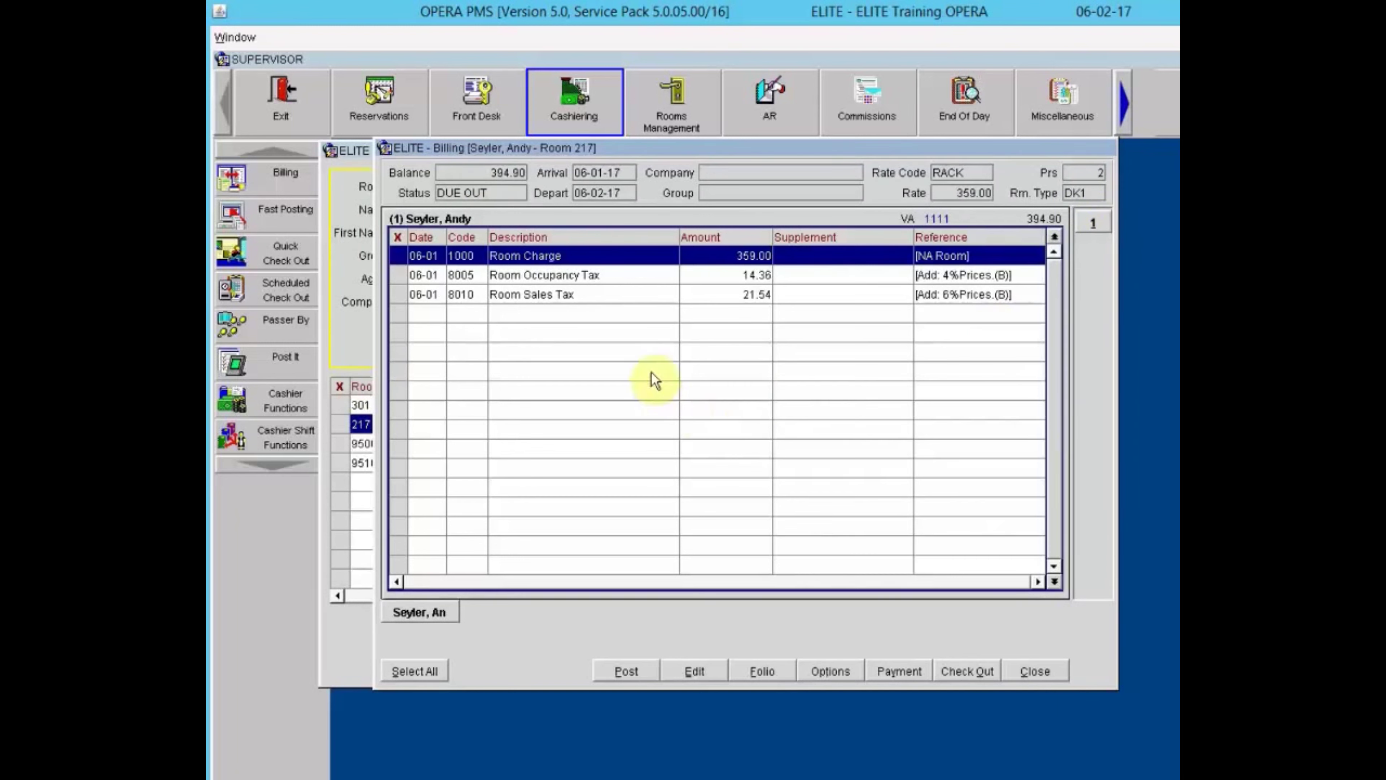
right_click(650, 335)
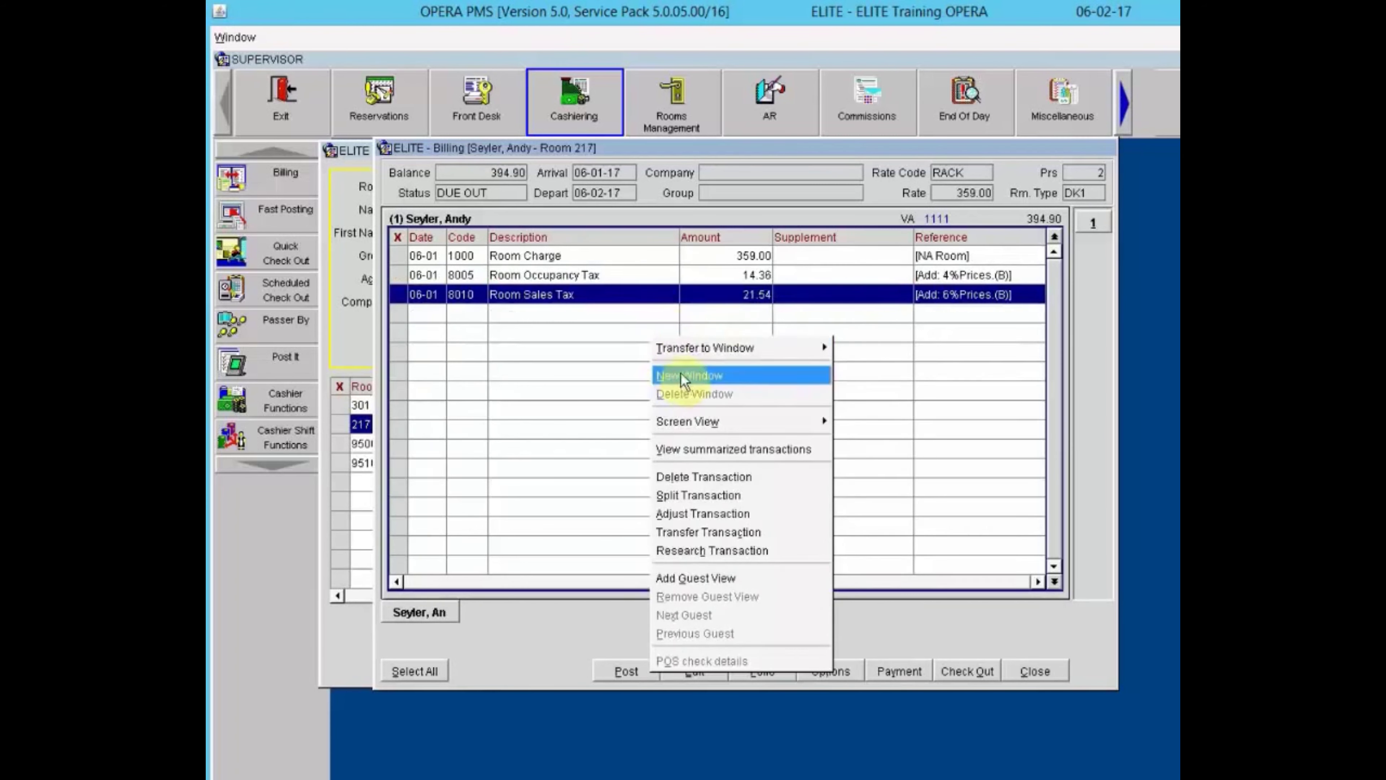
left_click(682, 375)
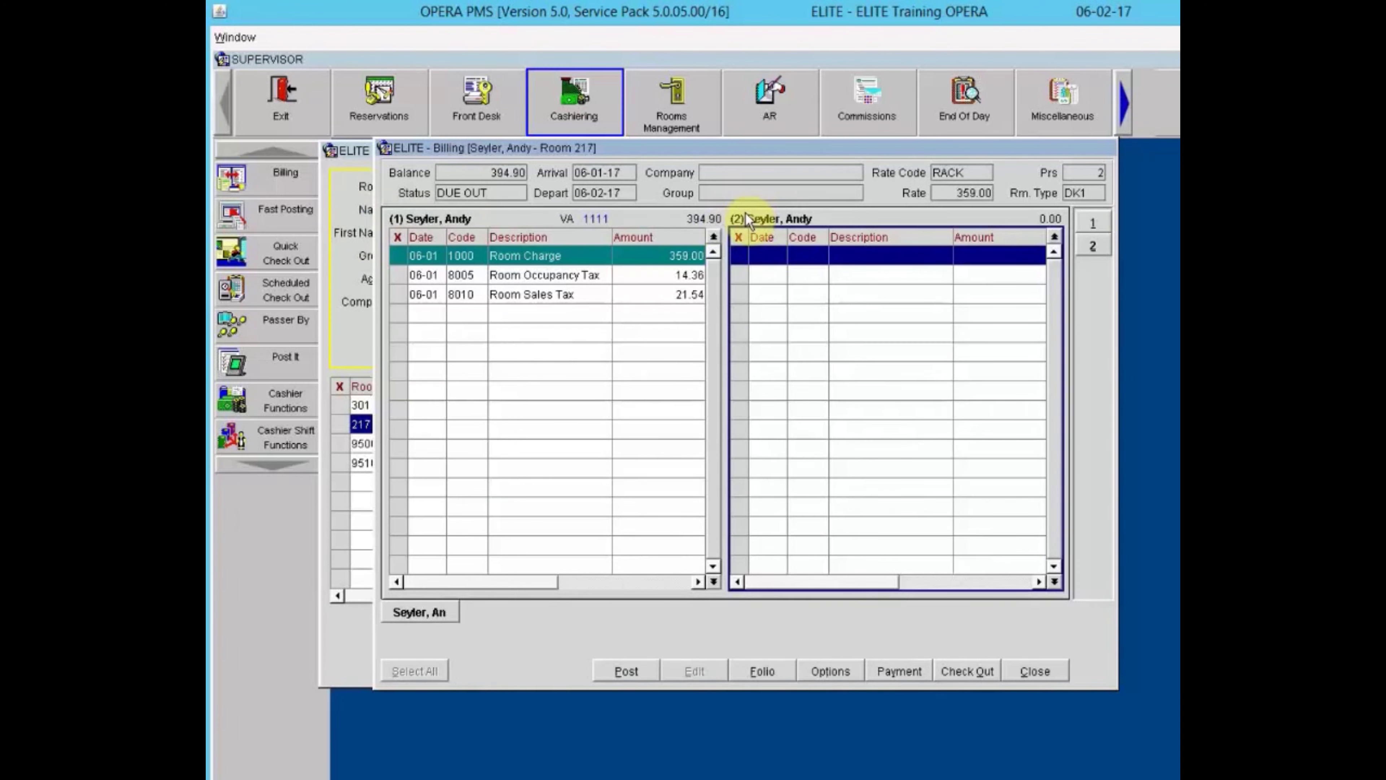
left_click(1093, 221)
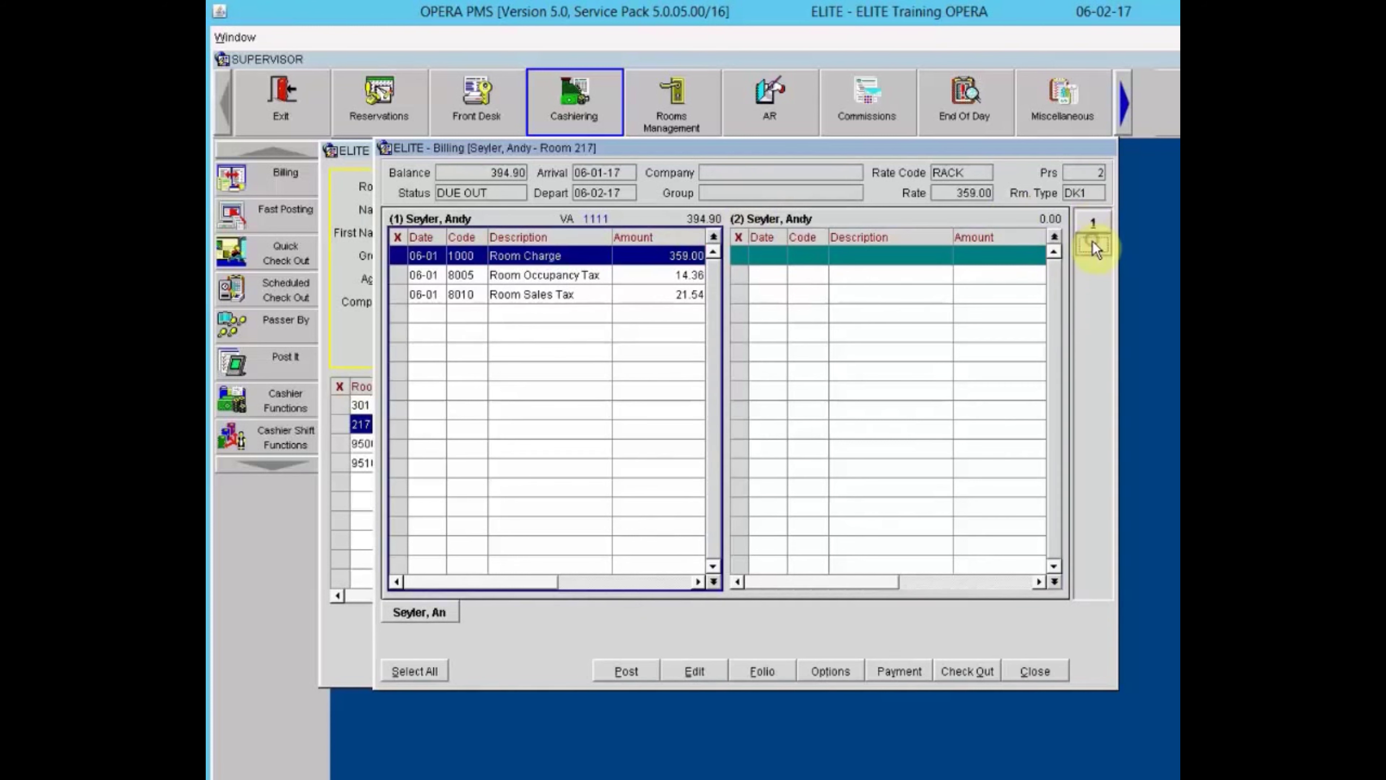
left_click(1093, 242)
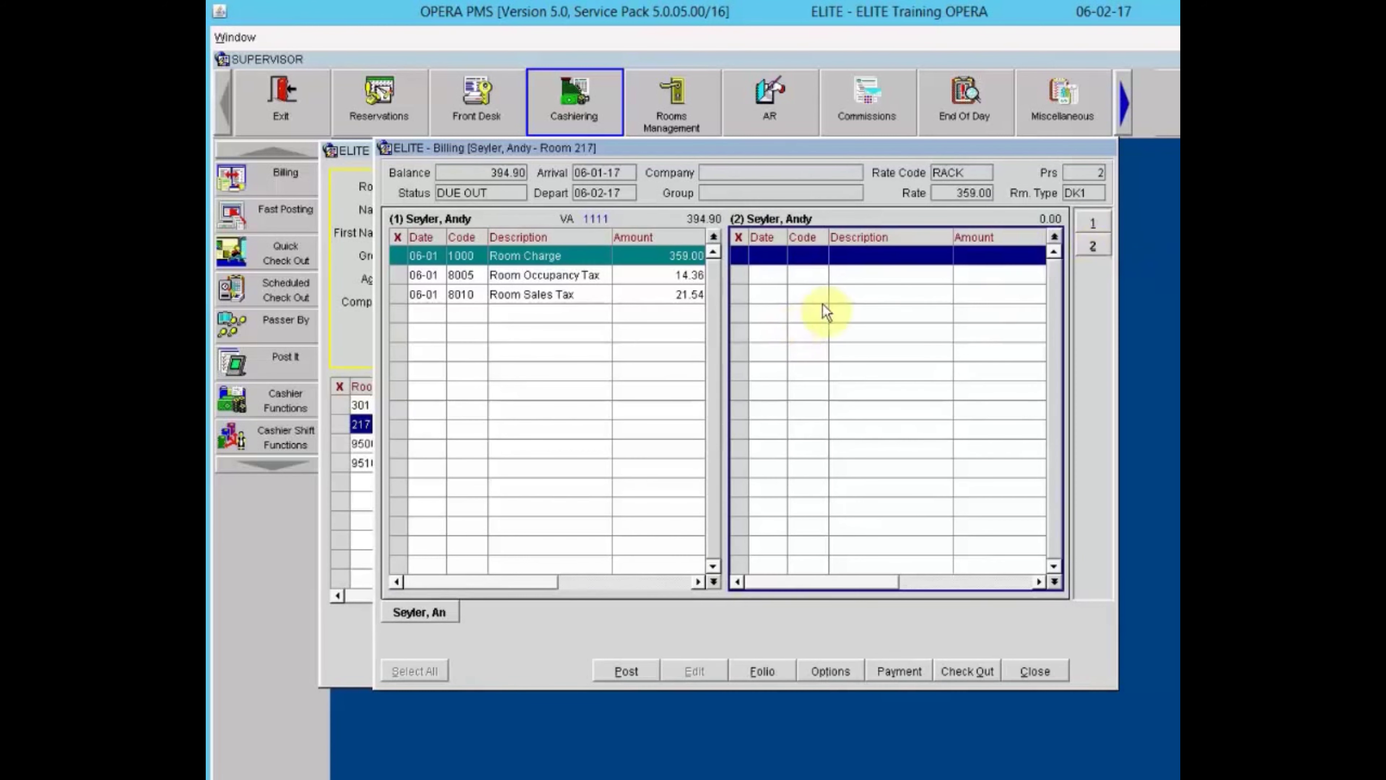
right_click(794, 357)
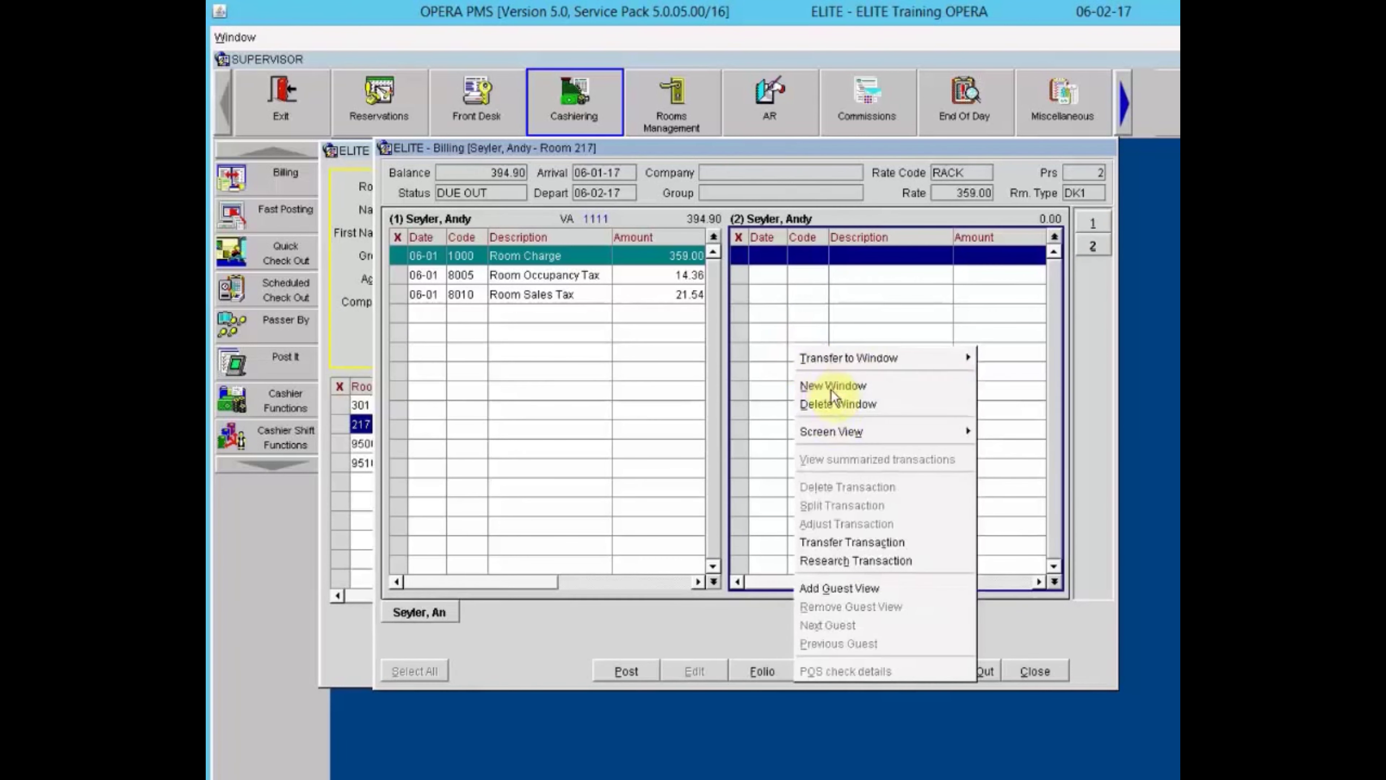
left_click(831, 389)
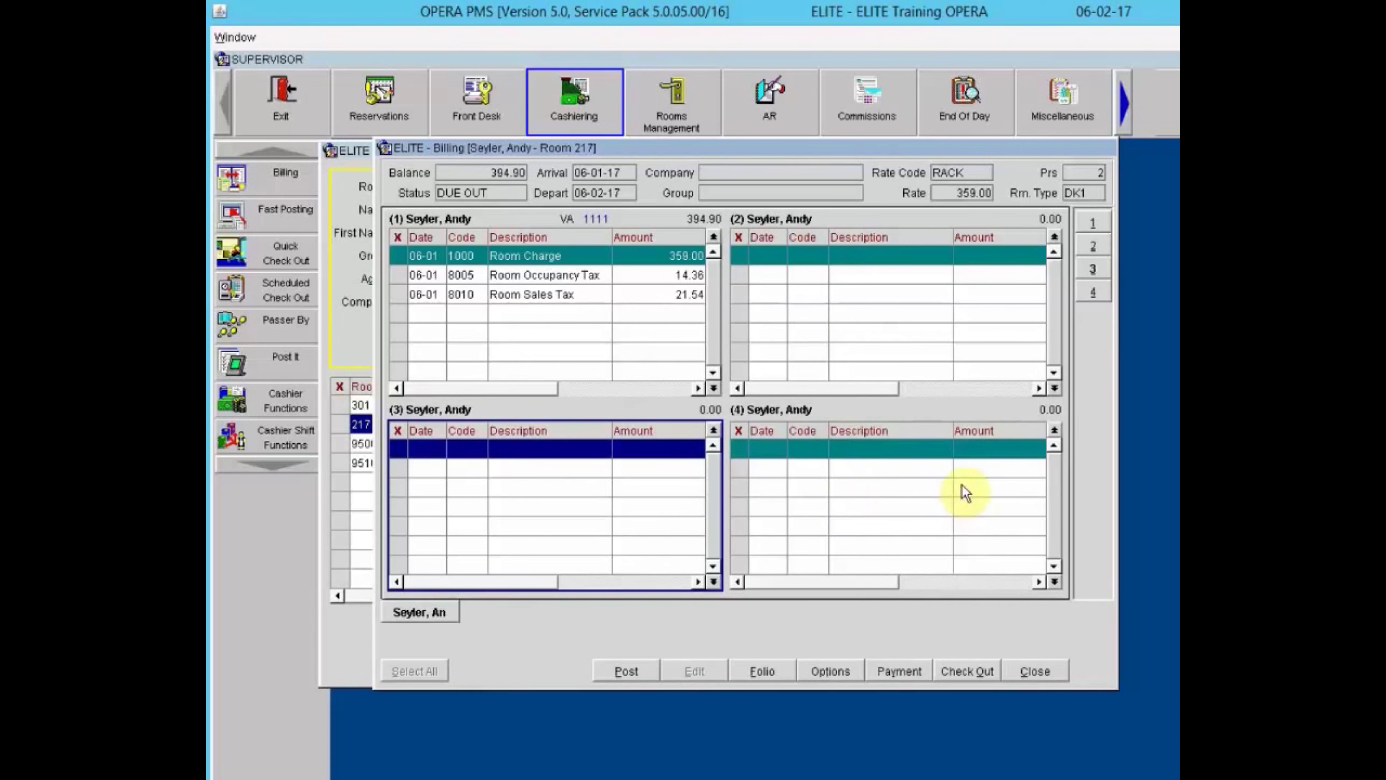
left_click(929, 452)
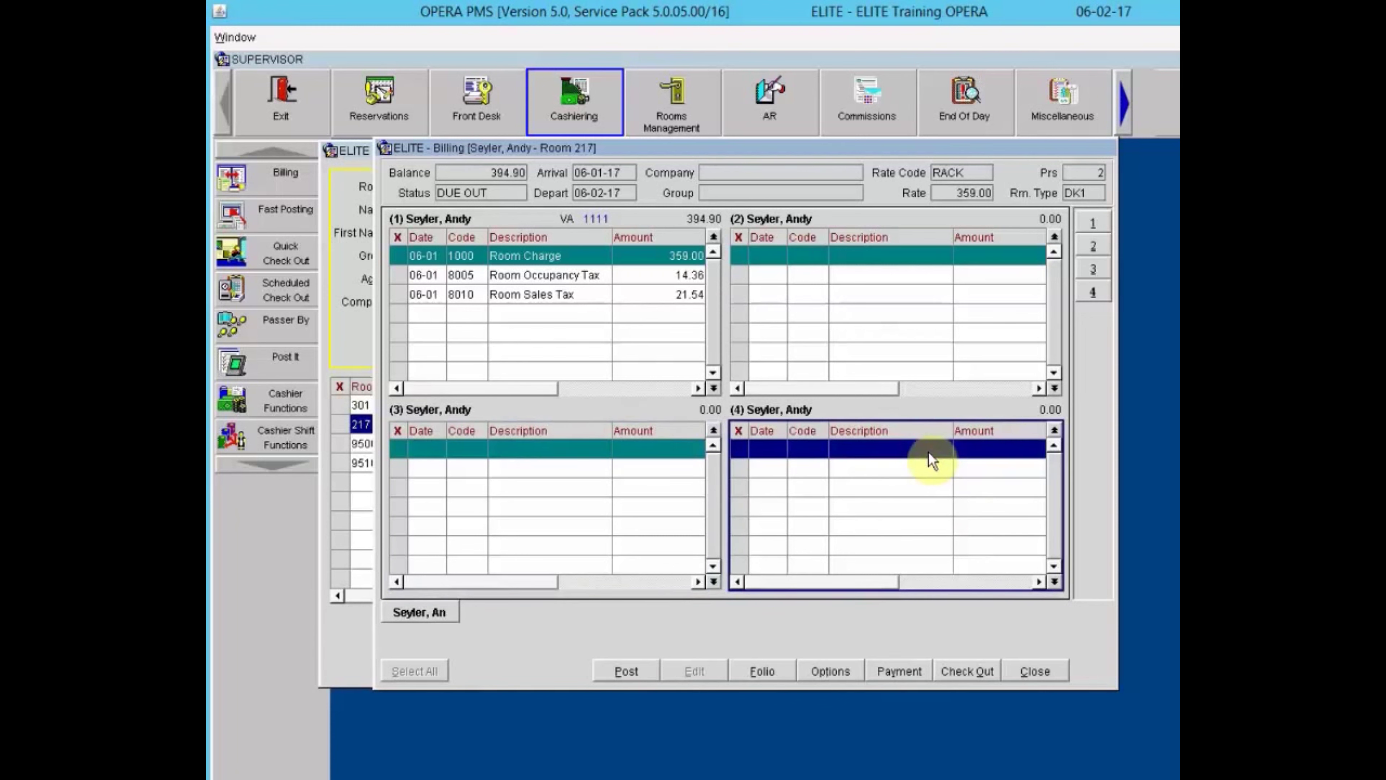
left_click(929, 454)
right_click(929, 454)
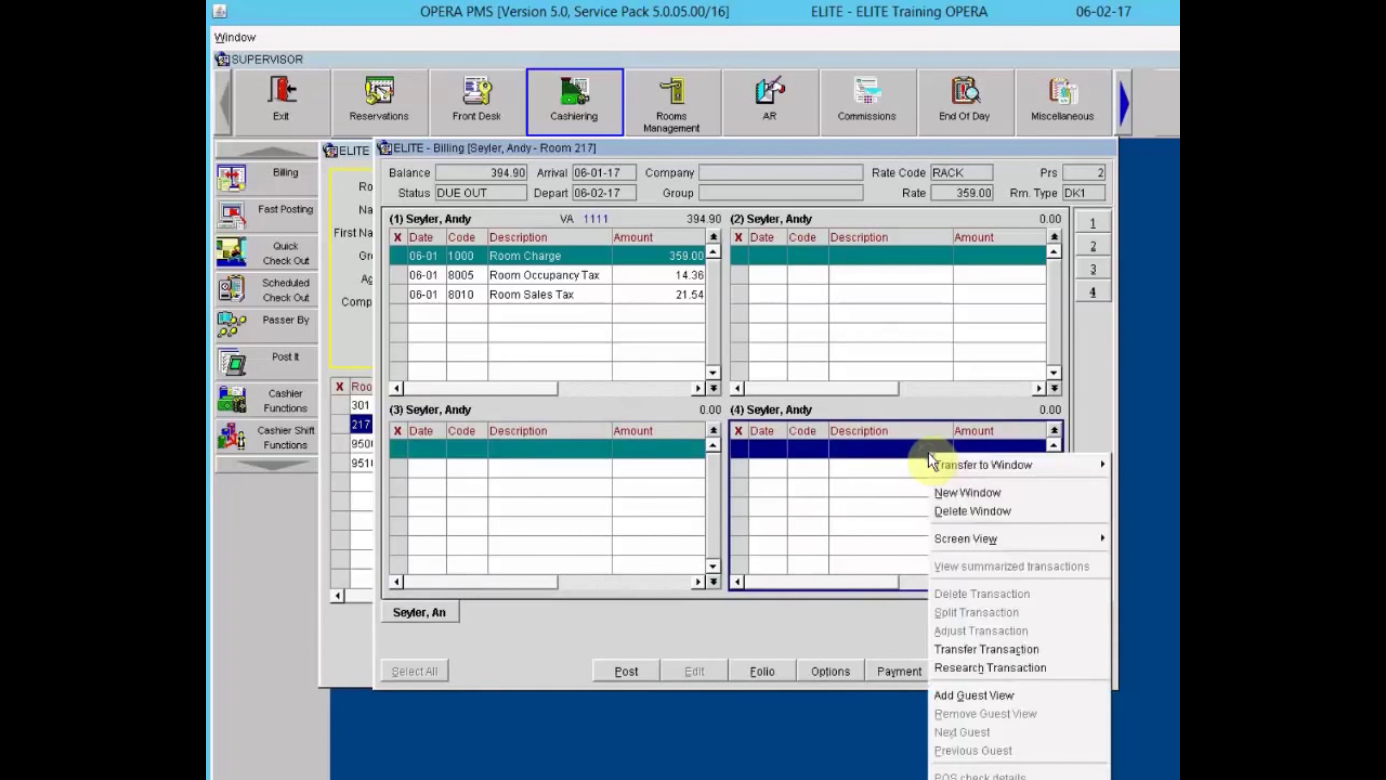
left_click(945, 519)
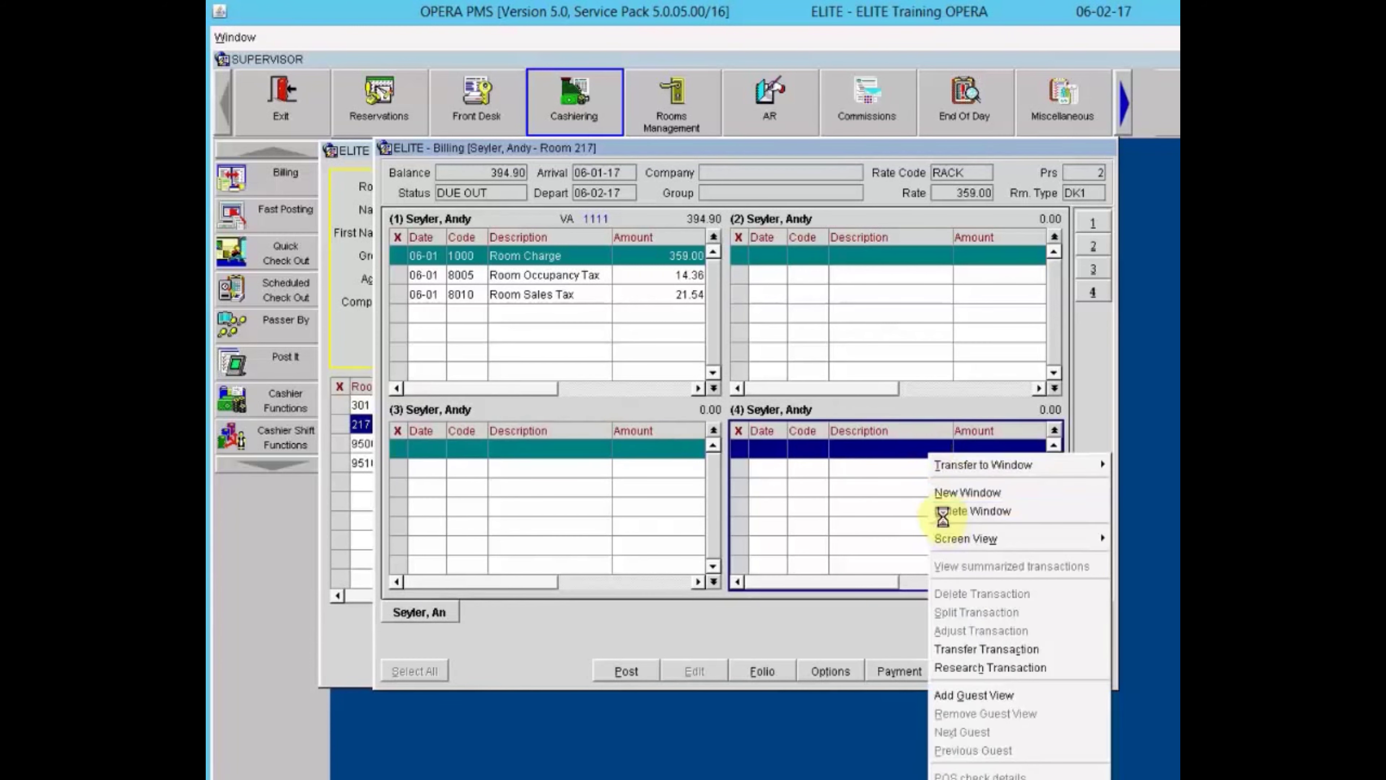
right_click(886, 271)
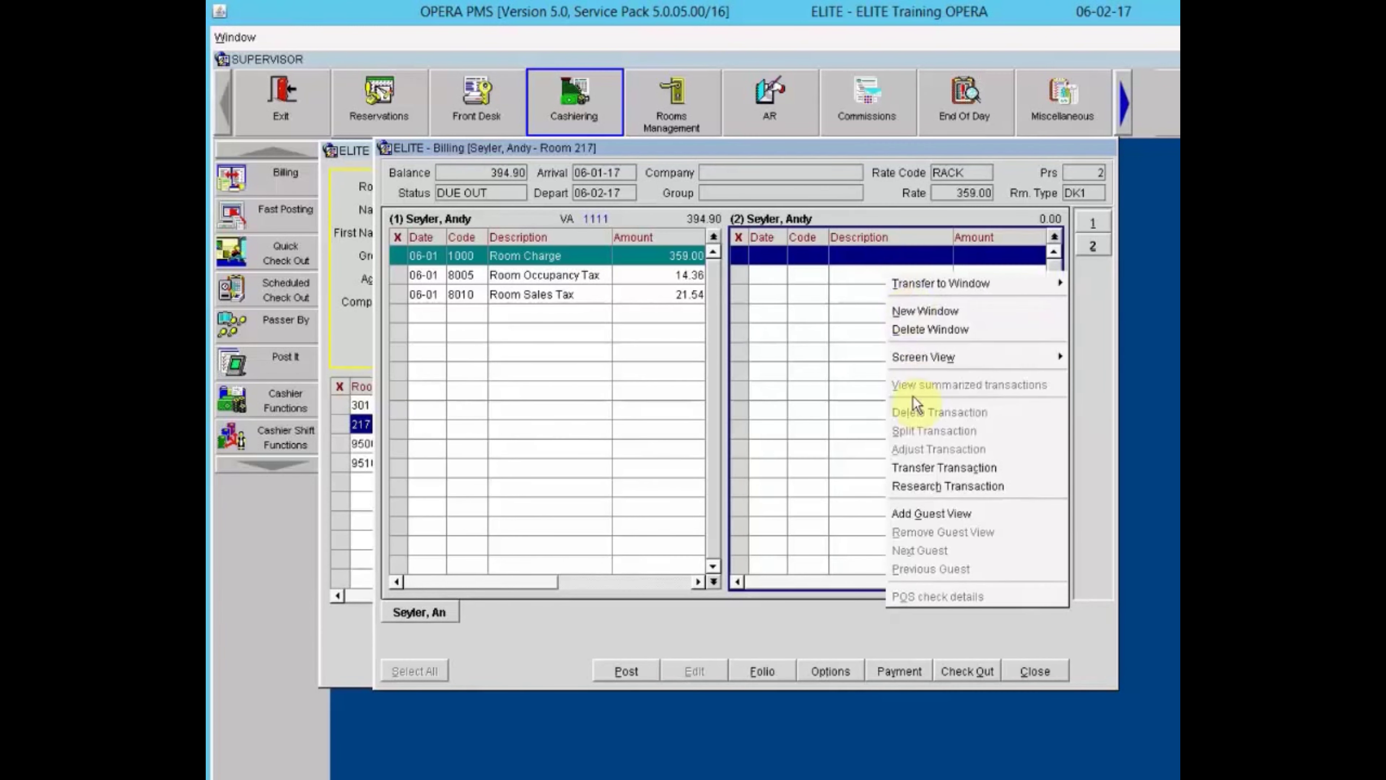
left_click(909, 330)
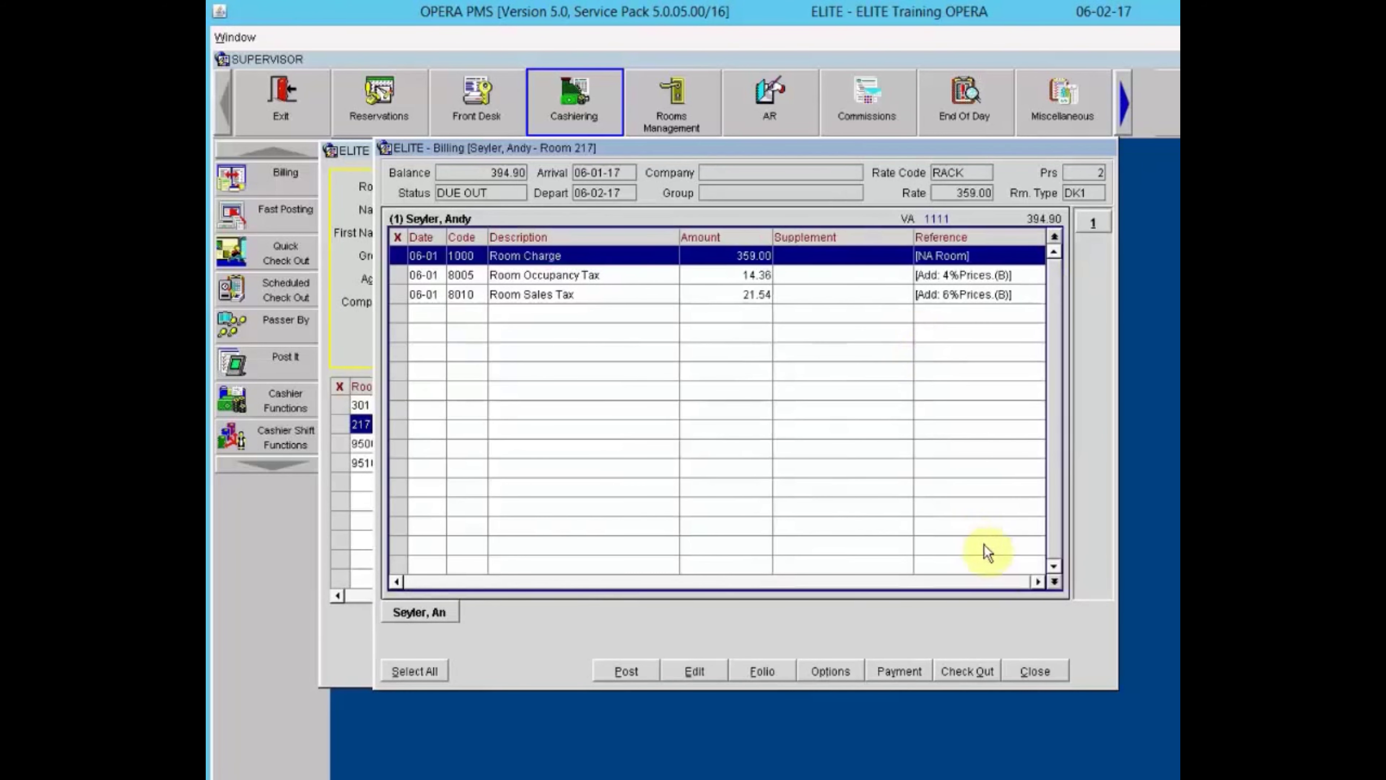
Close room 217's billing and the guest search, then start Cashiering Billing again.
left_click(1037, 672)
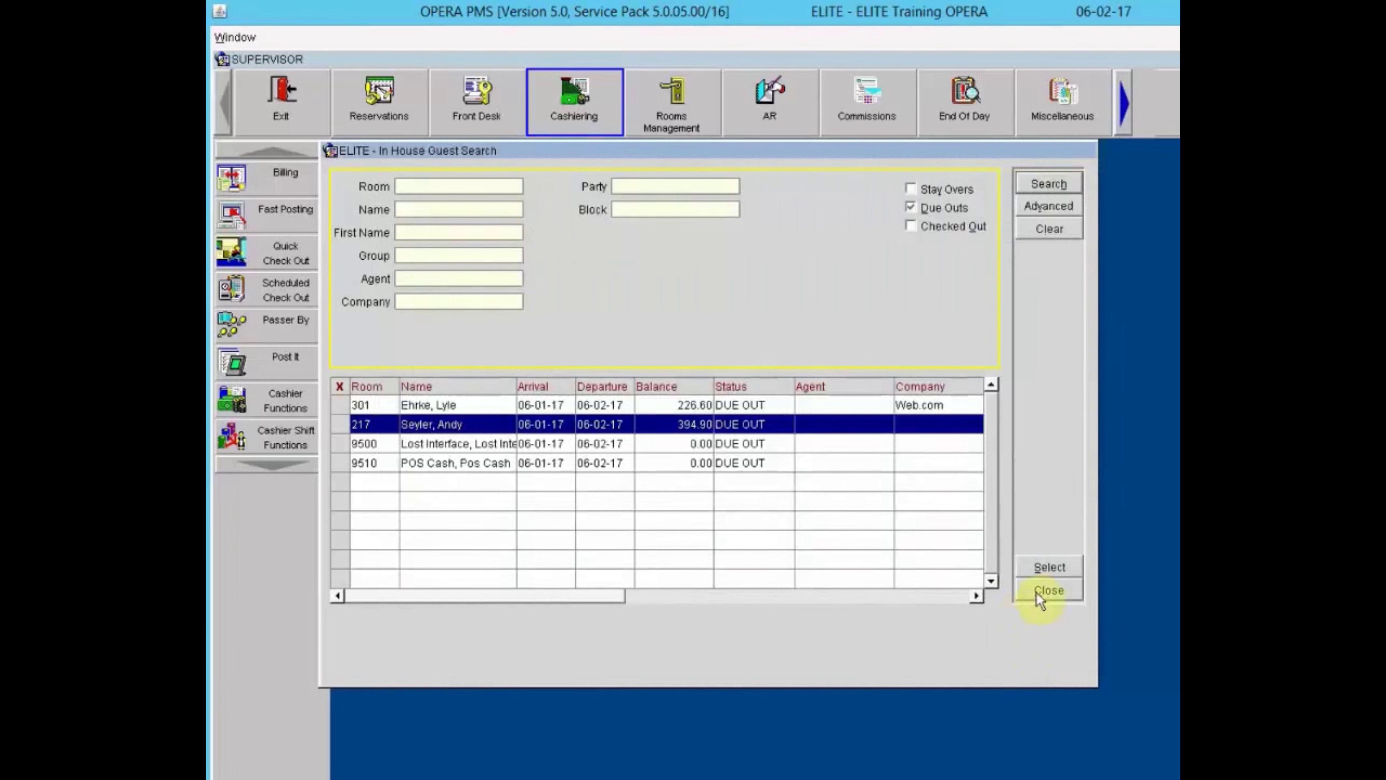
left_click(1036, 592)
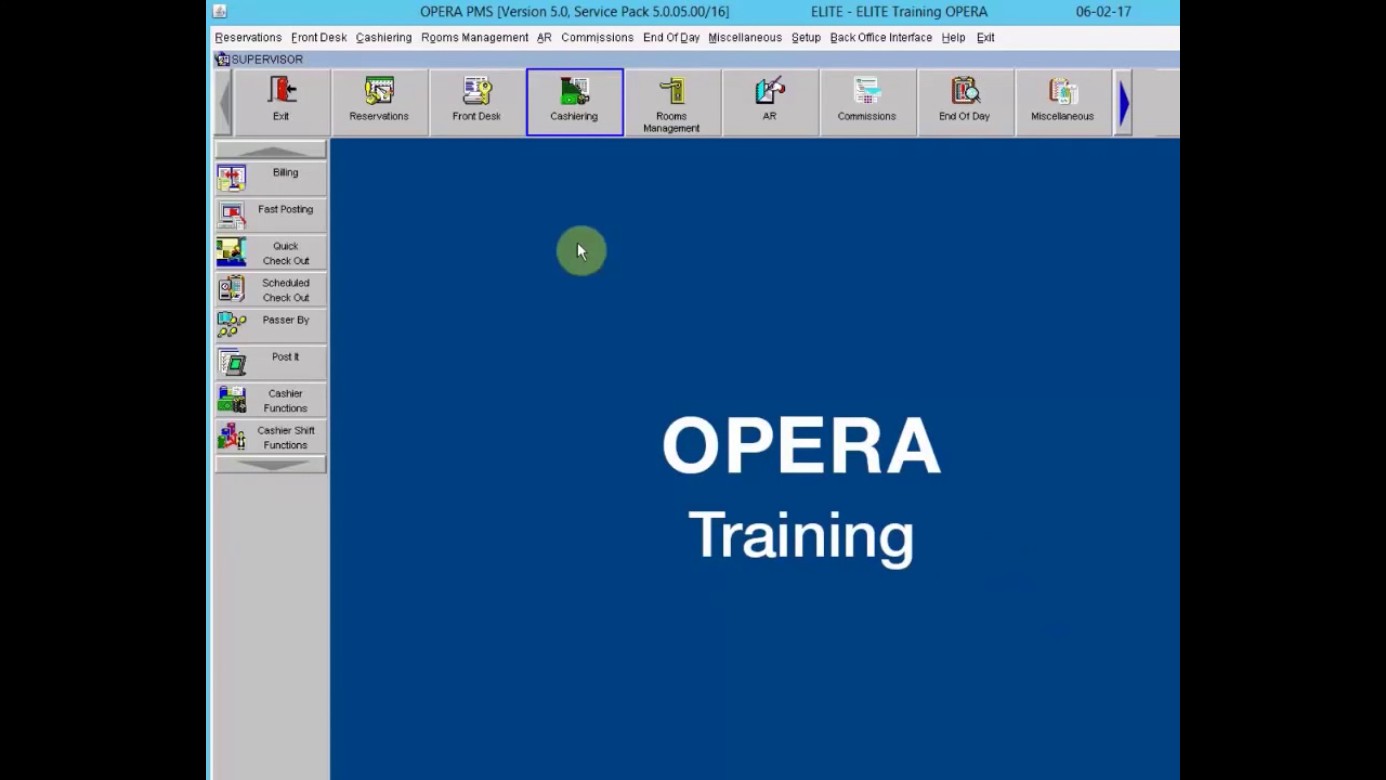
left_click(576, 106)
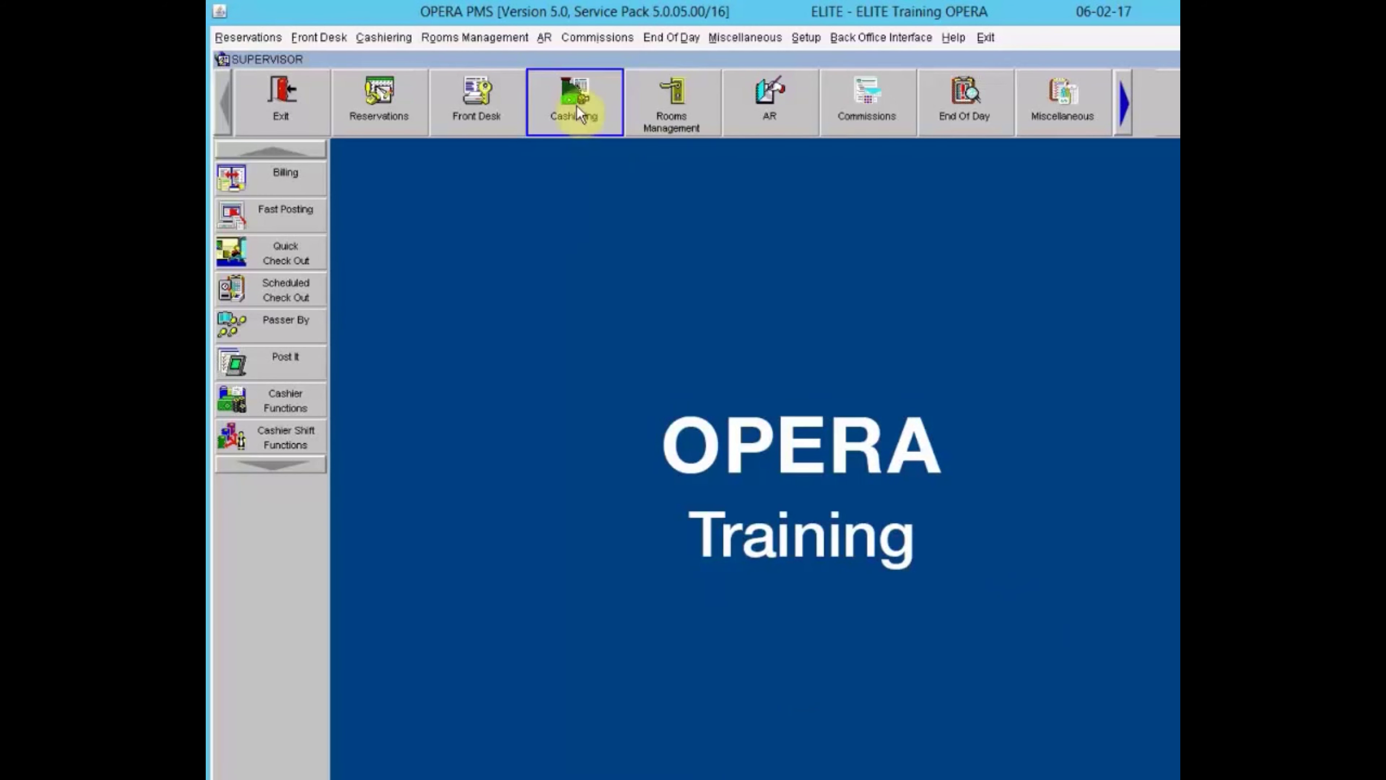
left_click(269, 189)
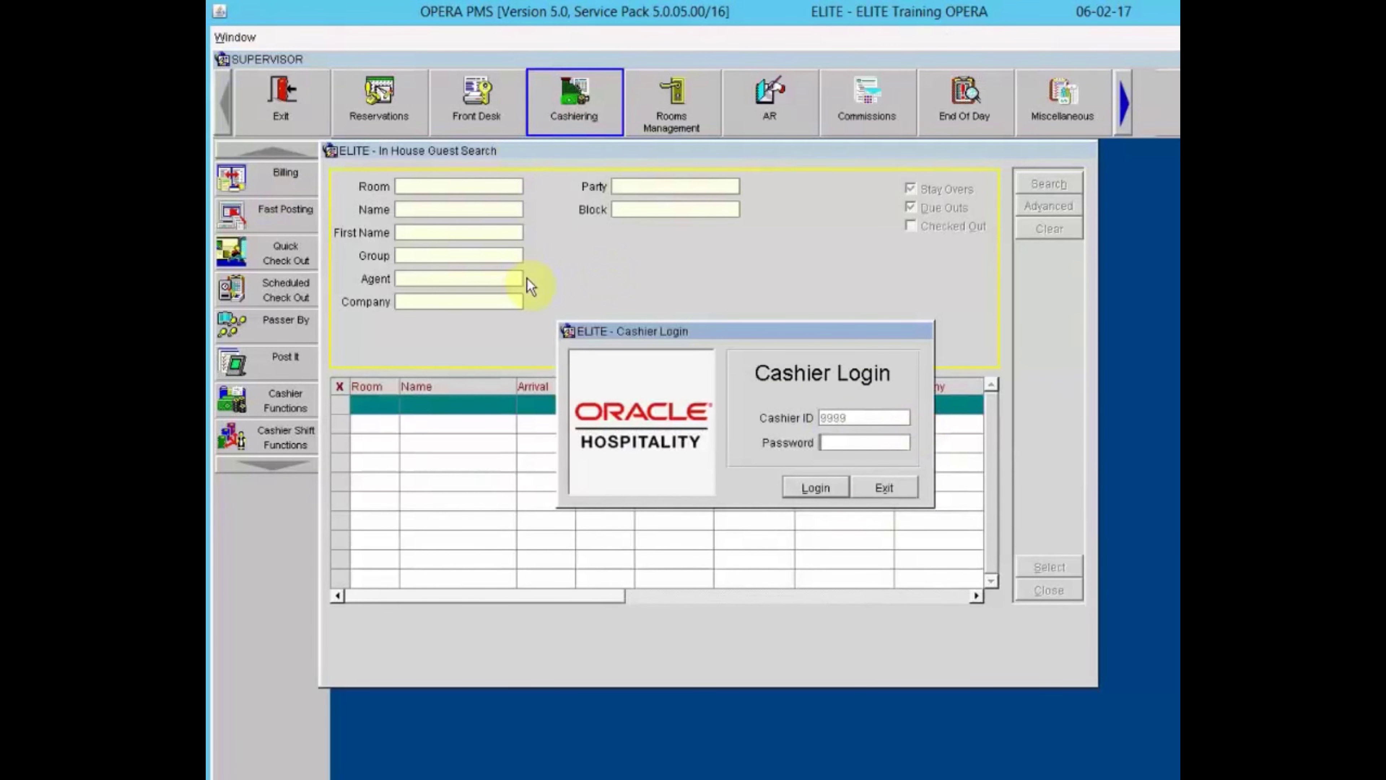
Cancel the cashier login and open the Front Desk In House Guests list.
left_click(910, 491)
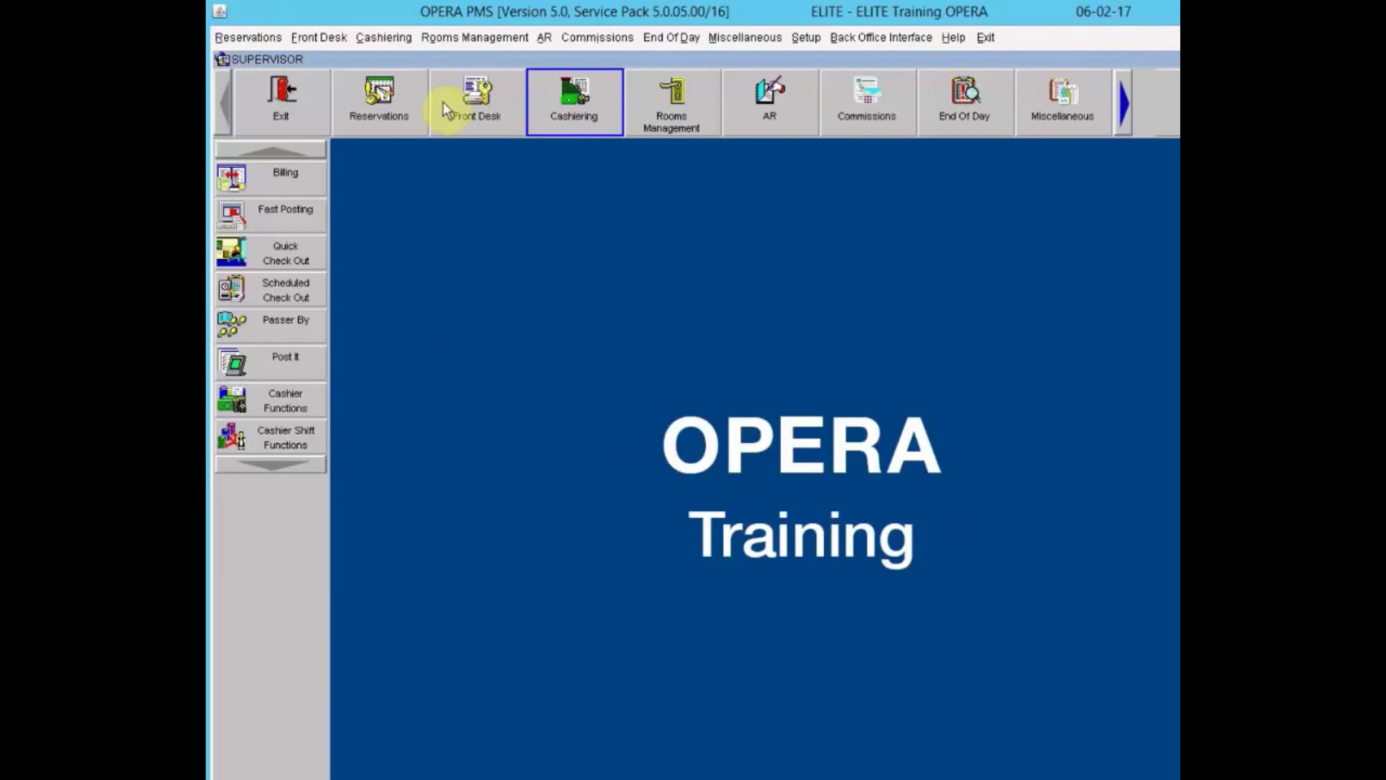
left_click(469, 96)
left_click(261, 259)
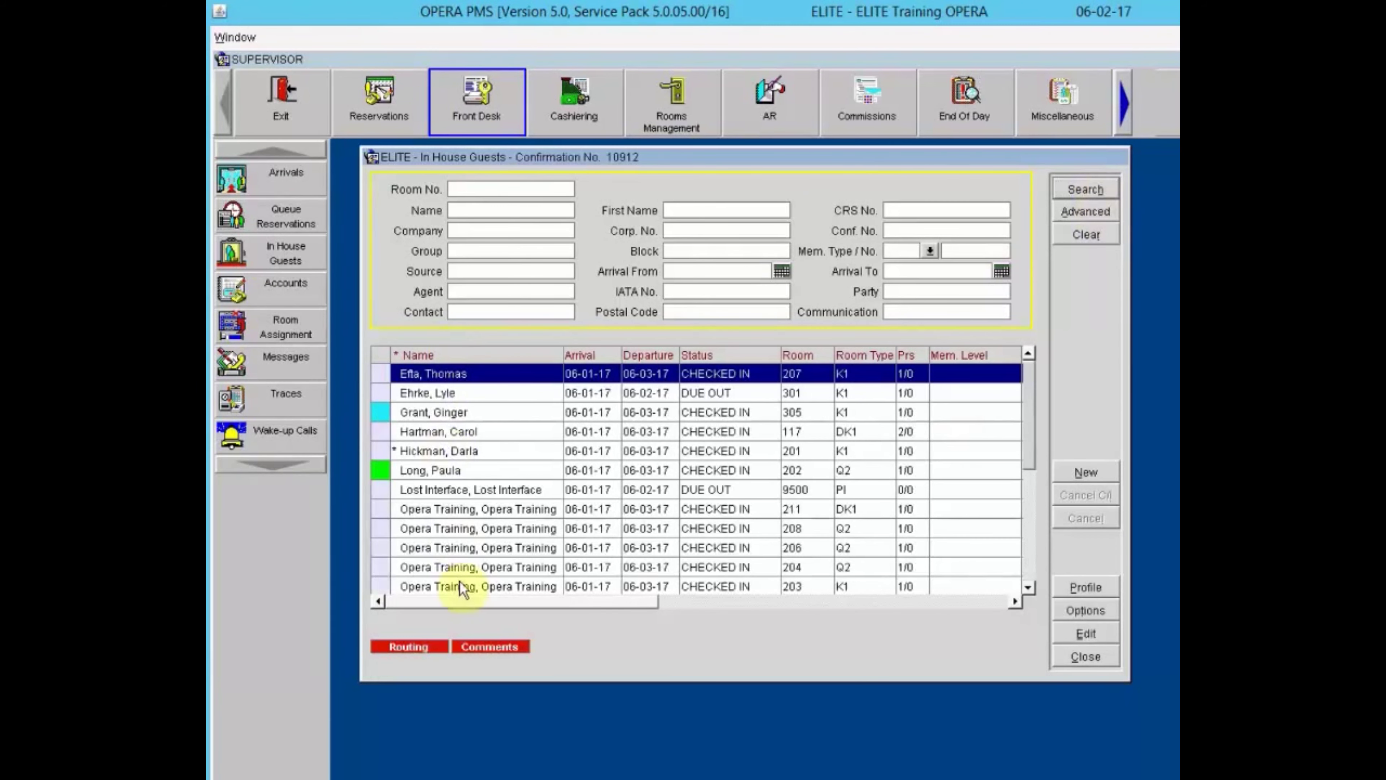
Choose the room 301 due-out reservation and bring up its Reservation Options.
left_click(479, 395)
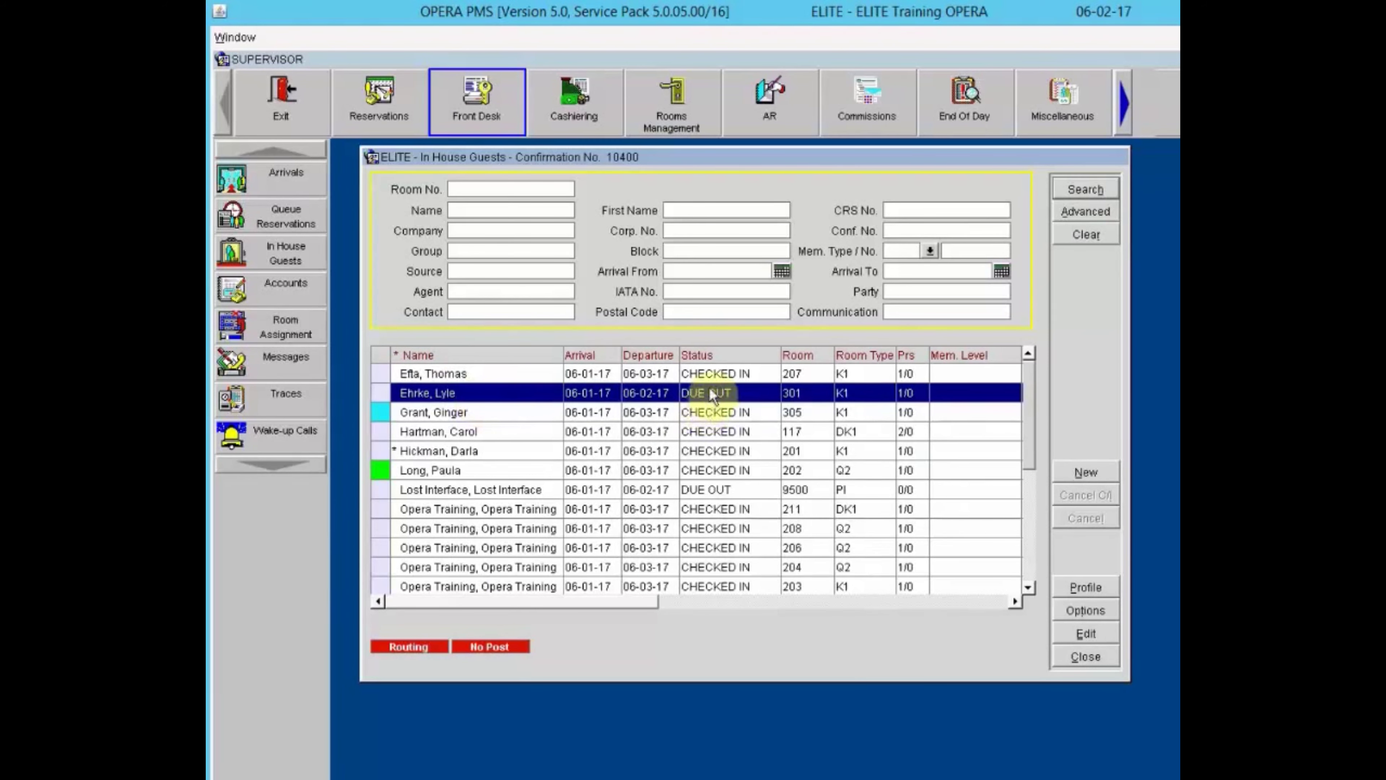
left_click(1079, 612)
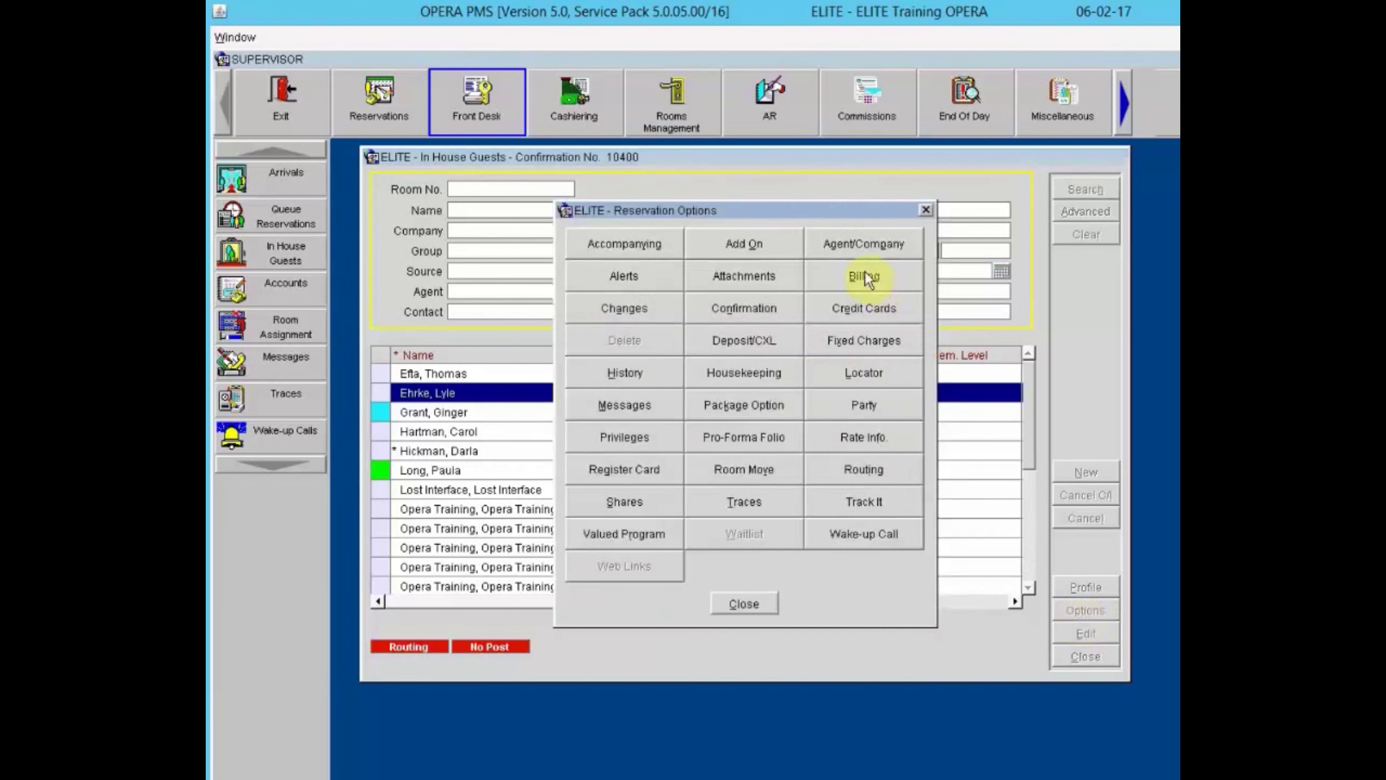
left_click(867, 276)
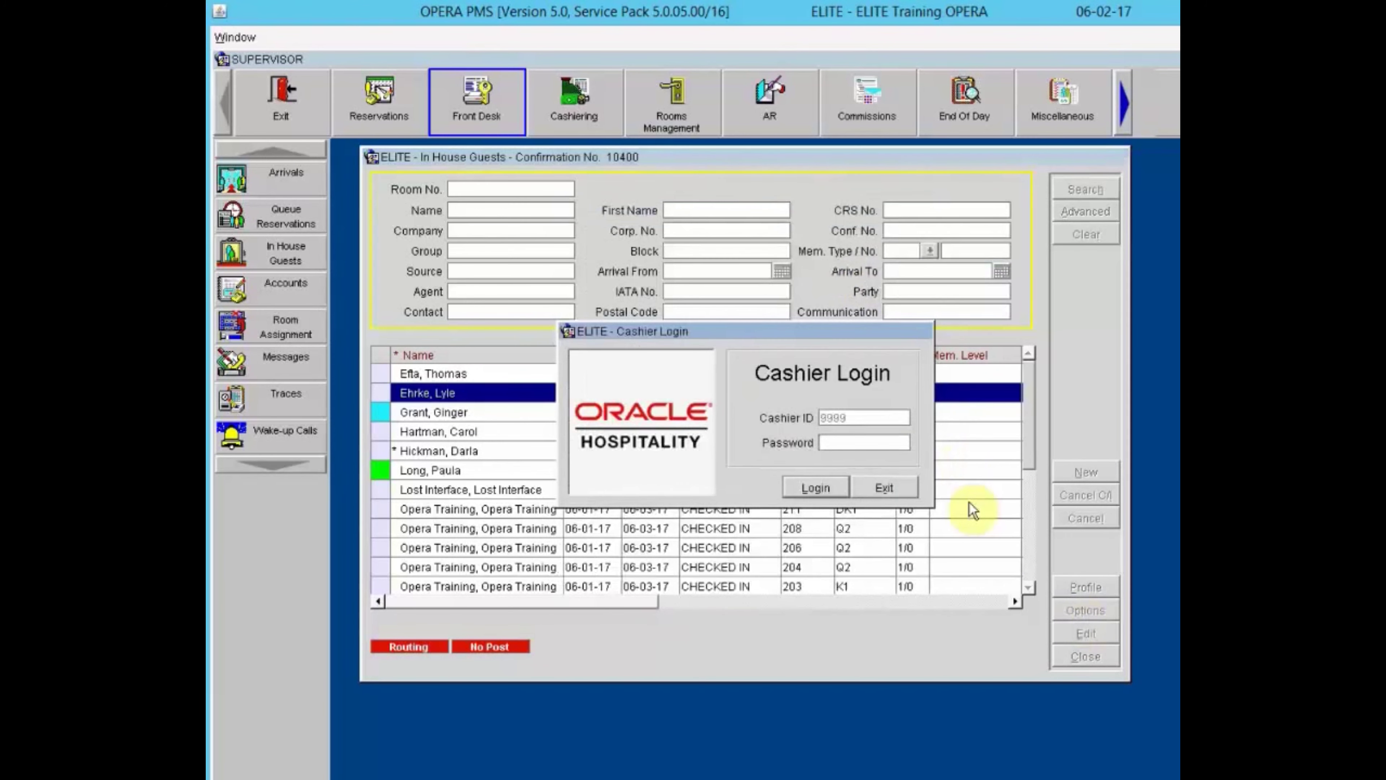
type("*************")
key("Return")
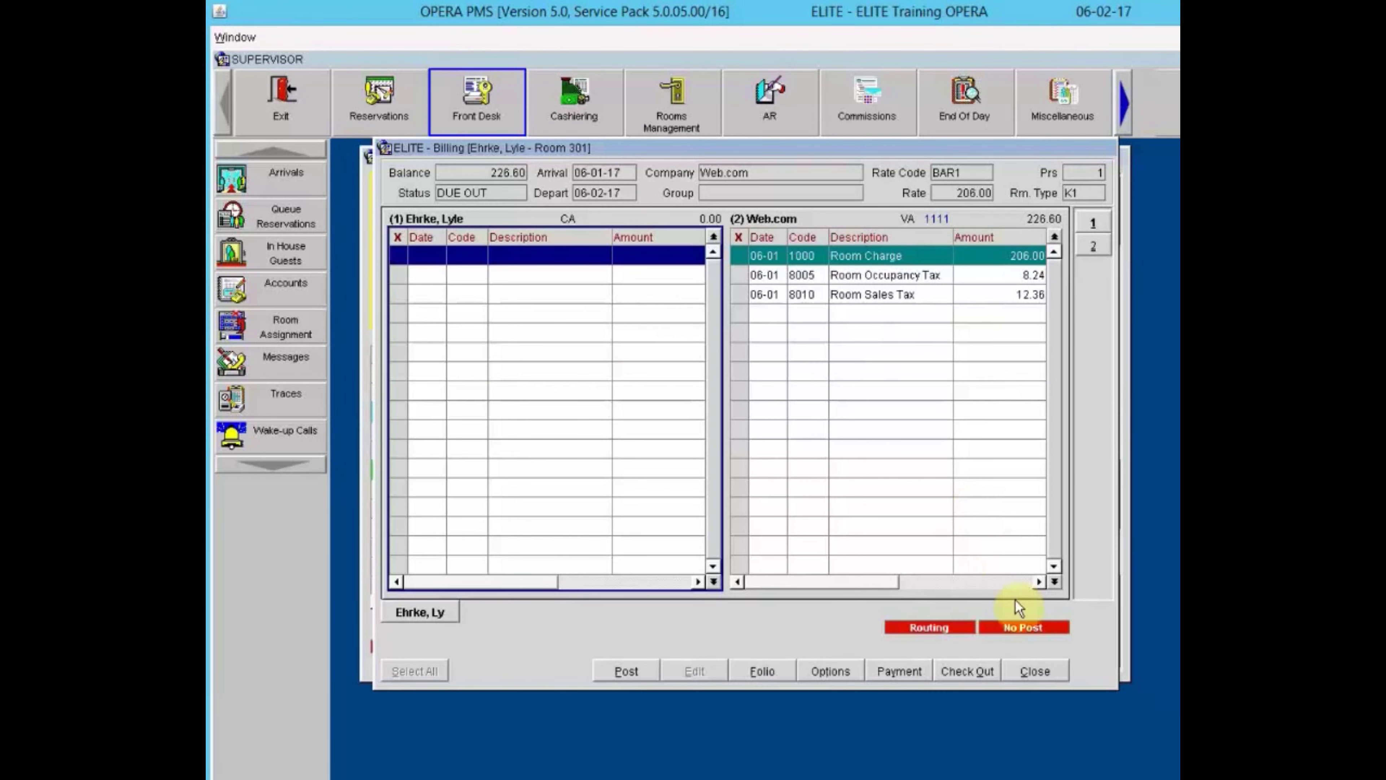
left_click(1037, 673)
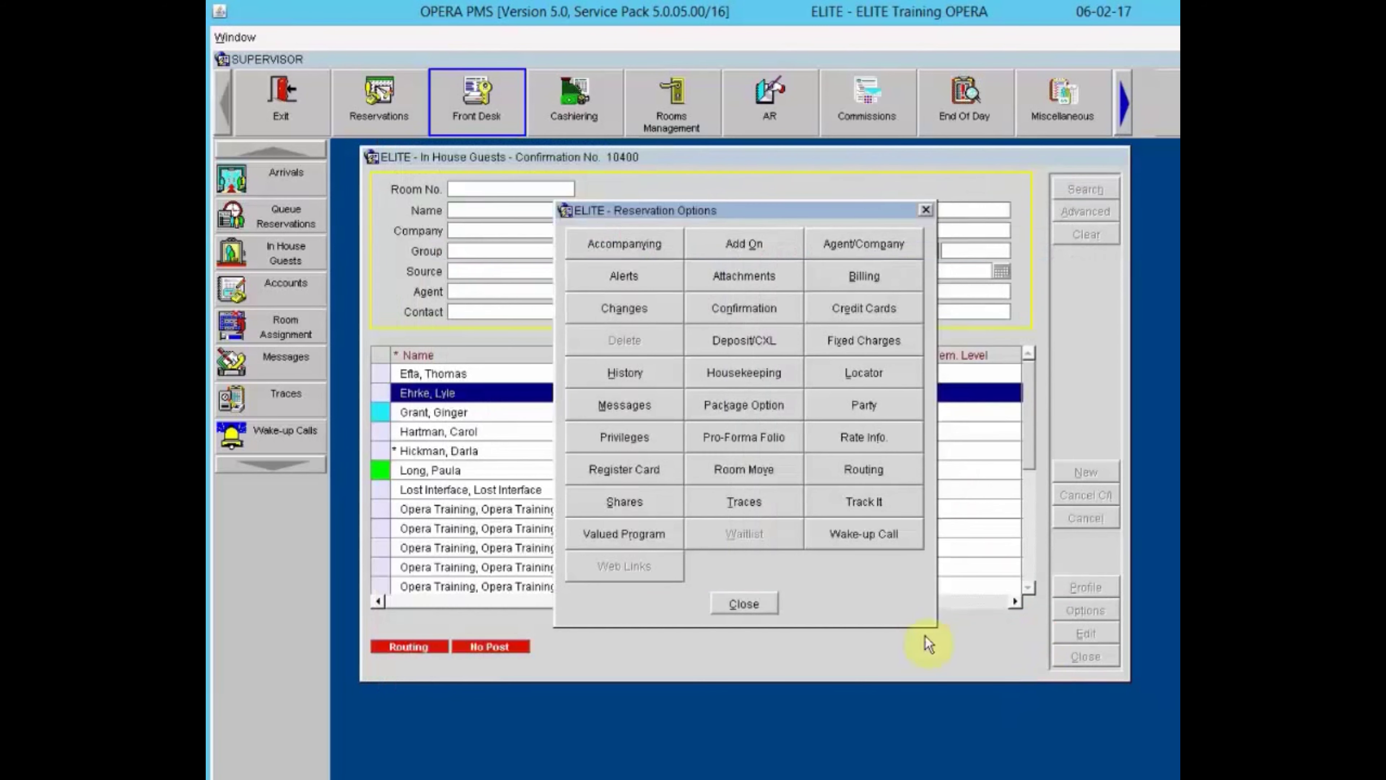
left_click(767, 607)
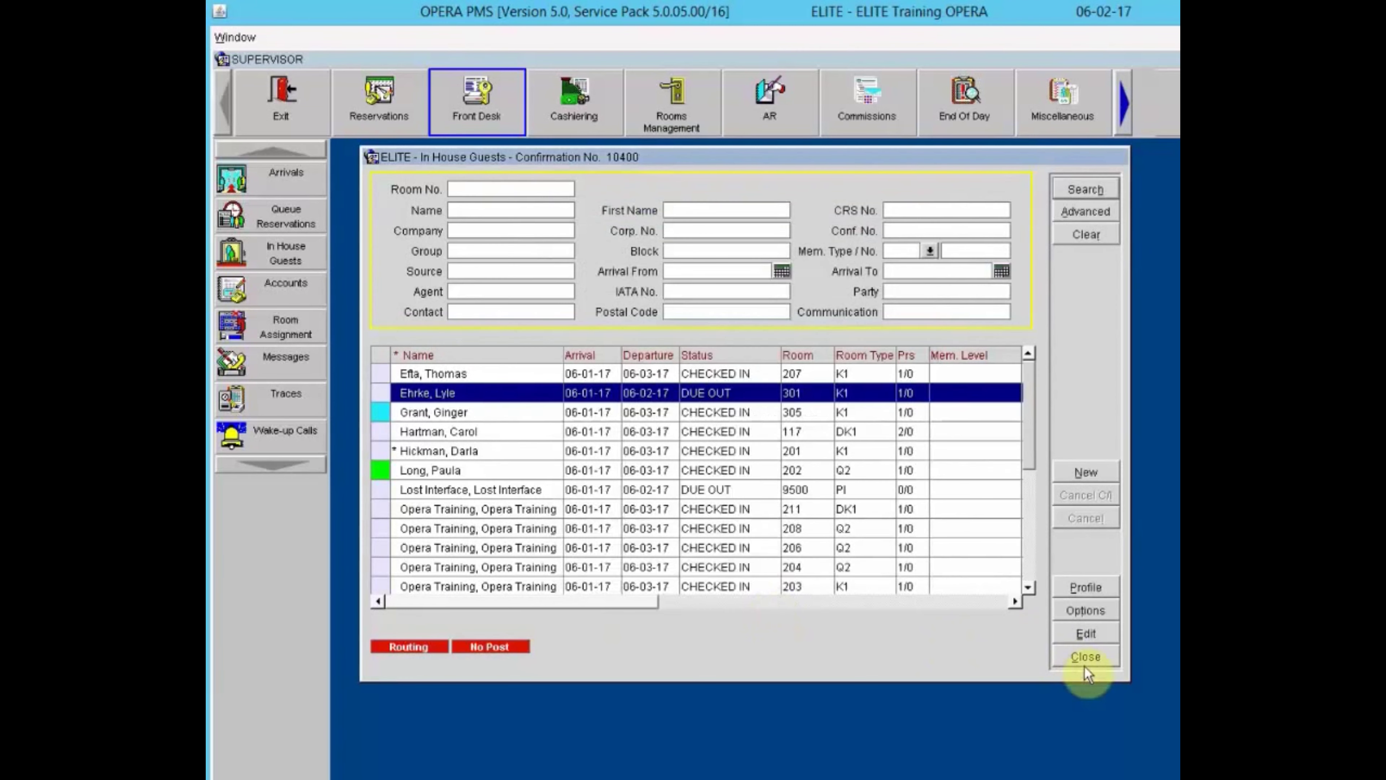
Close the In House Guests list.
left_click(1085, 665)
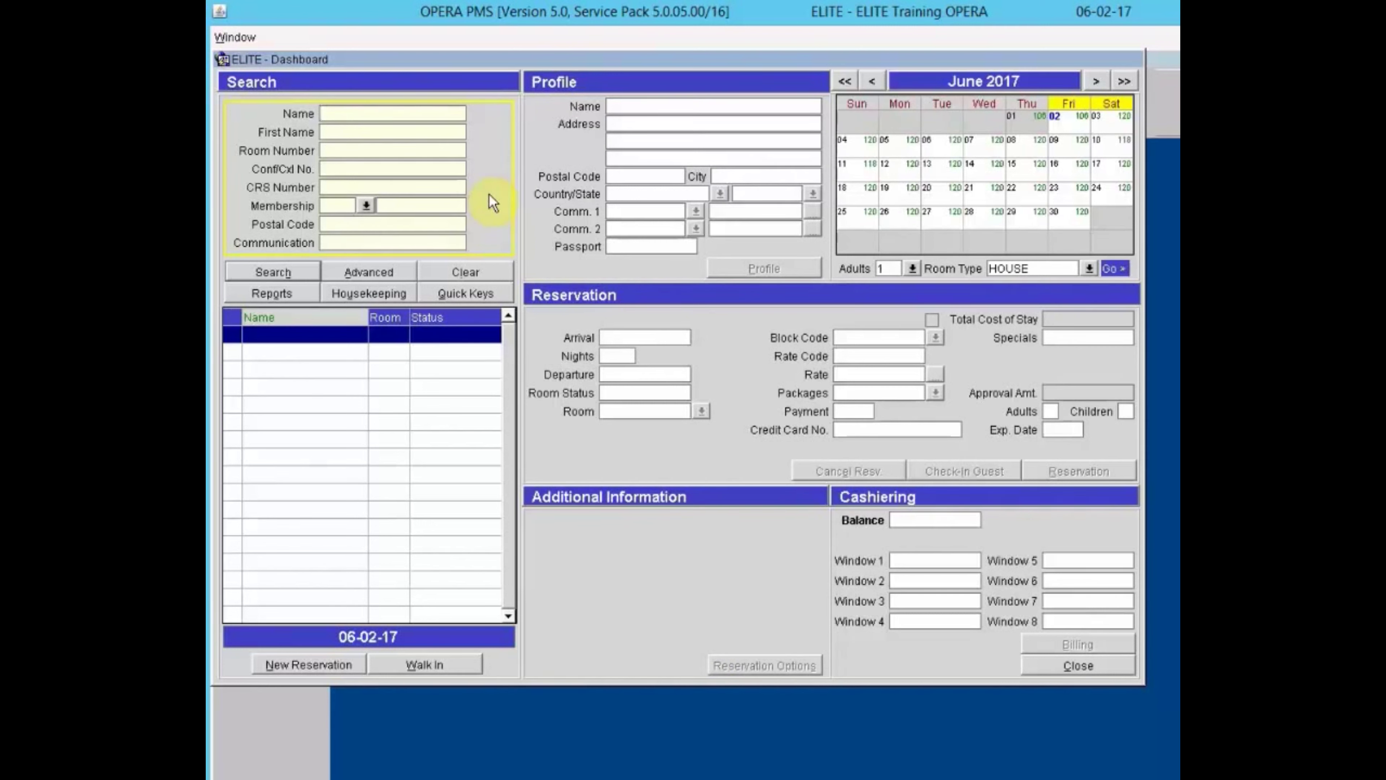
List in-house guests on the Dashboard and load room 203, then room 202 details.
left_click(289, 271)
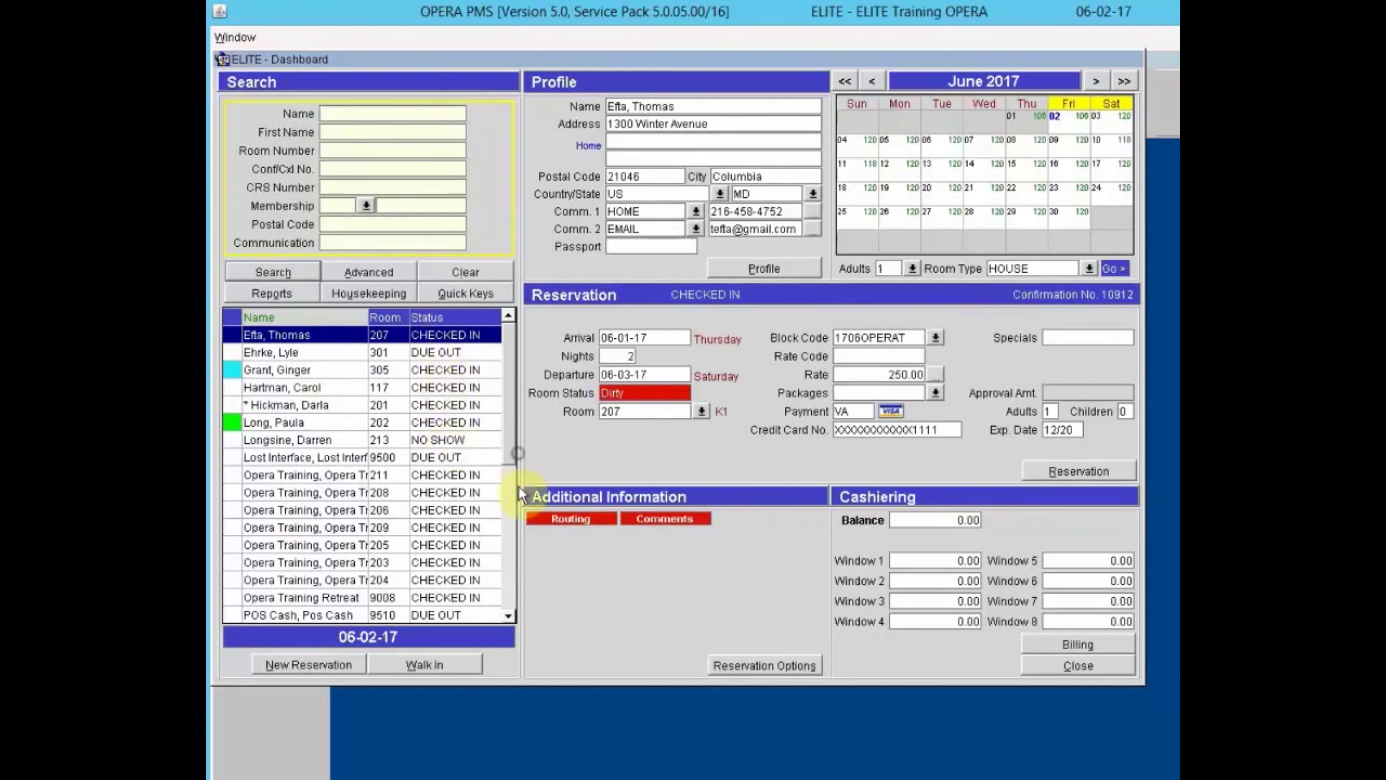
left_click(500, 563)
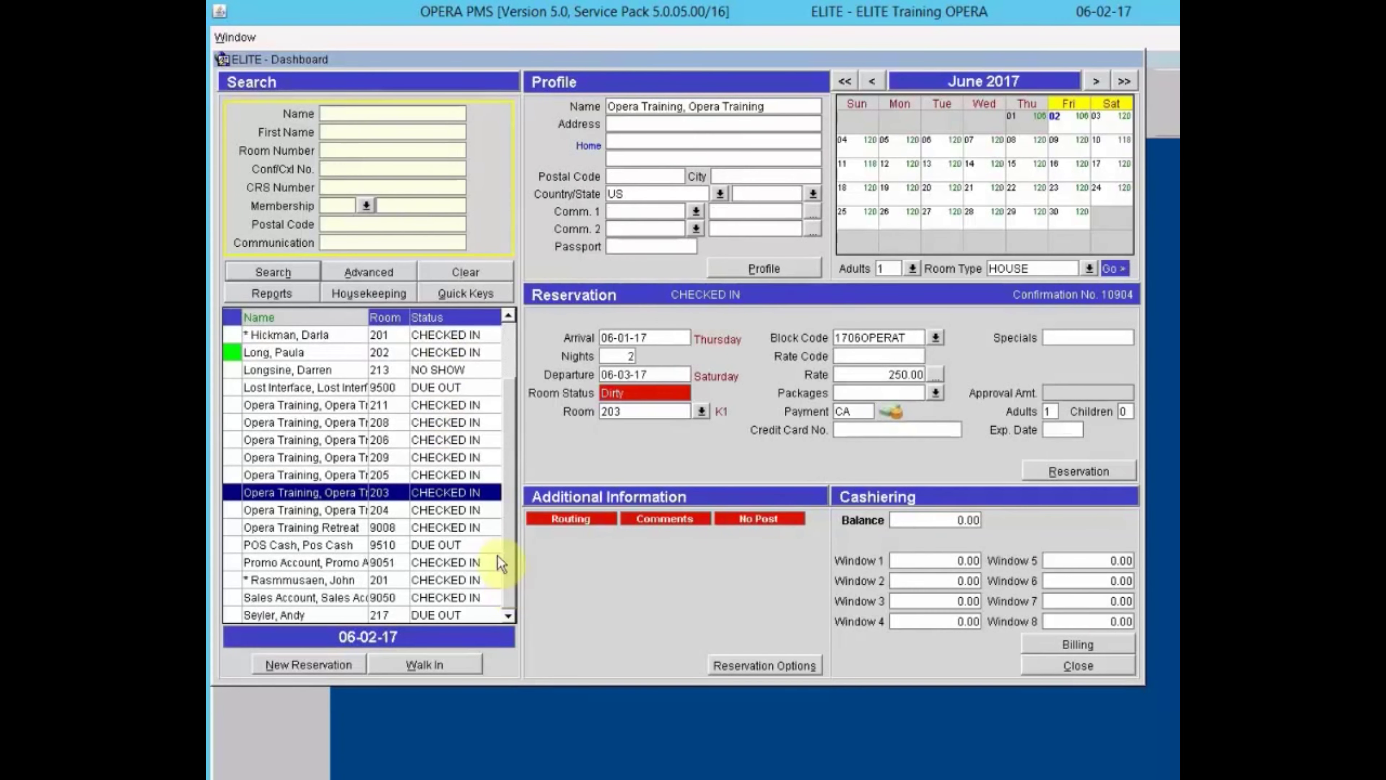
left_click(330, 349)
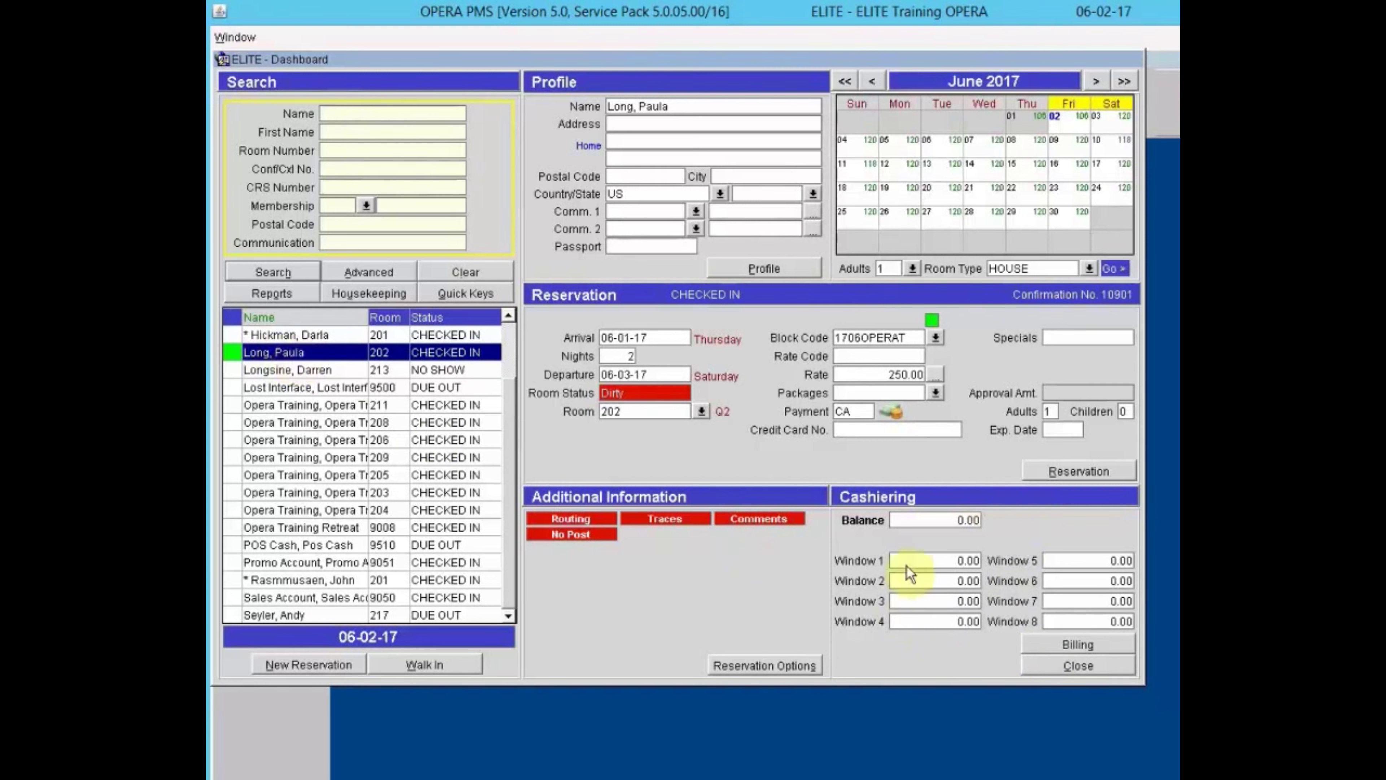
View room 202's folio after cashier login, then close billing and clear the Dashboard.
left_click(1069, 645)
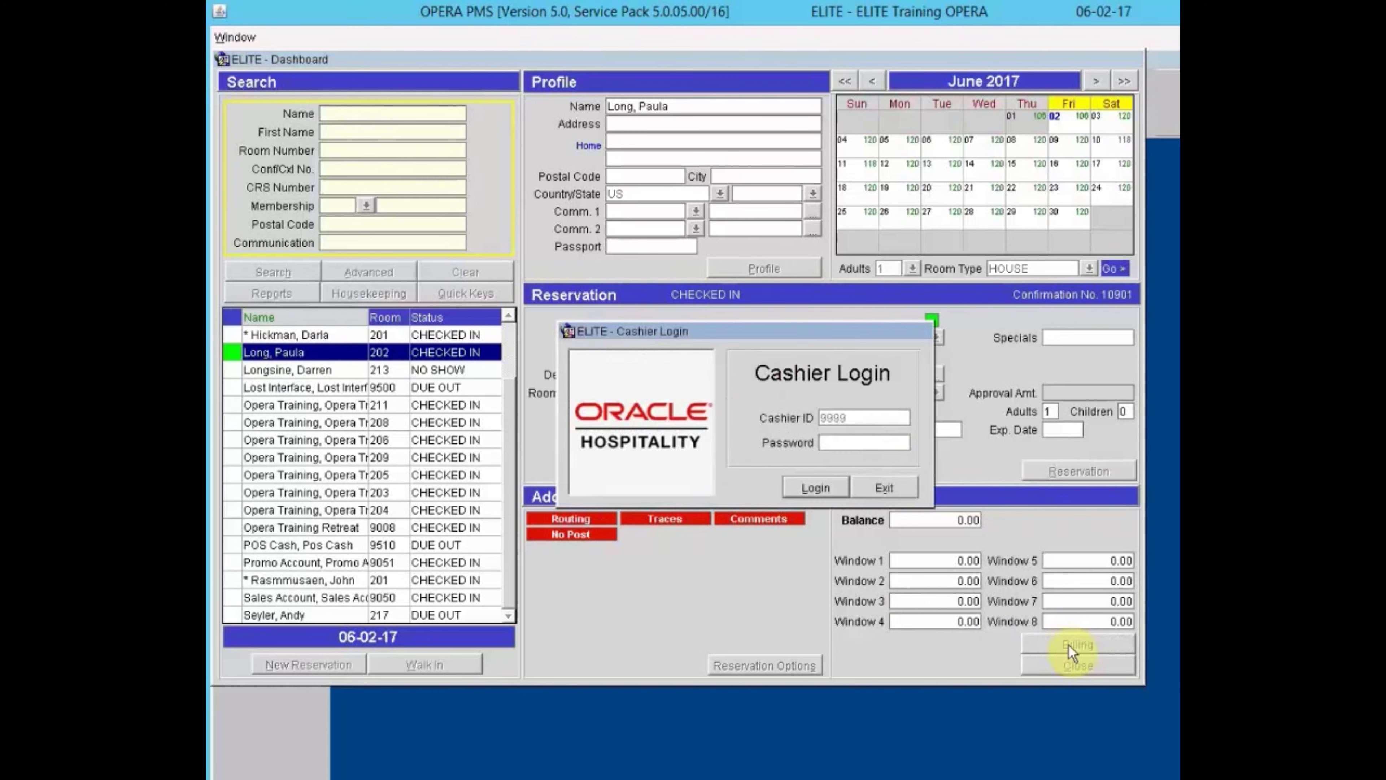
type("SUPERVISOR")
type("***")
key("Return")
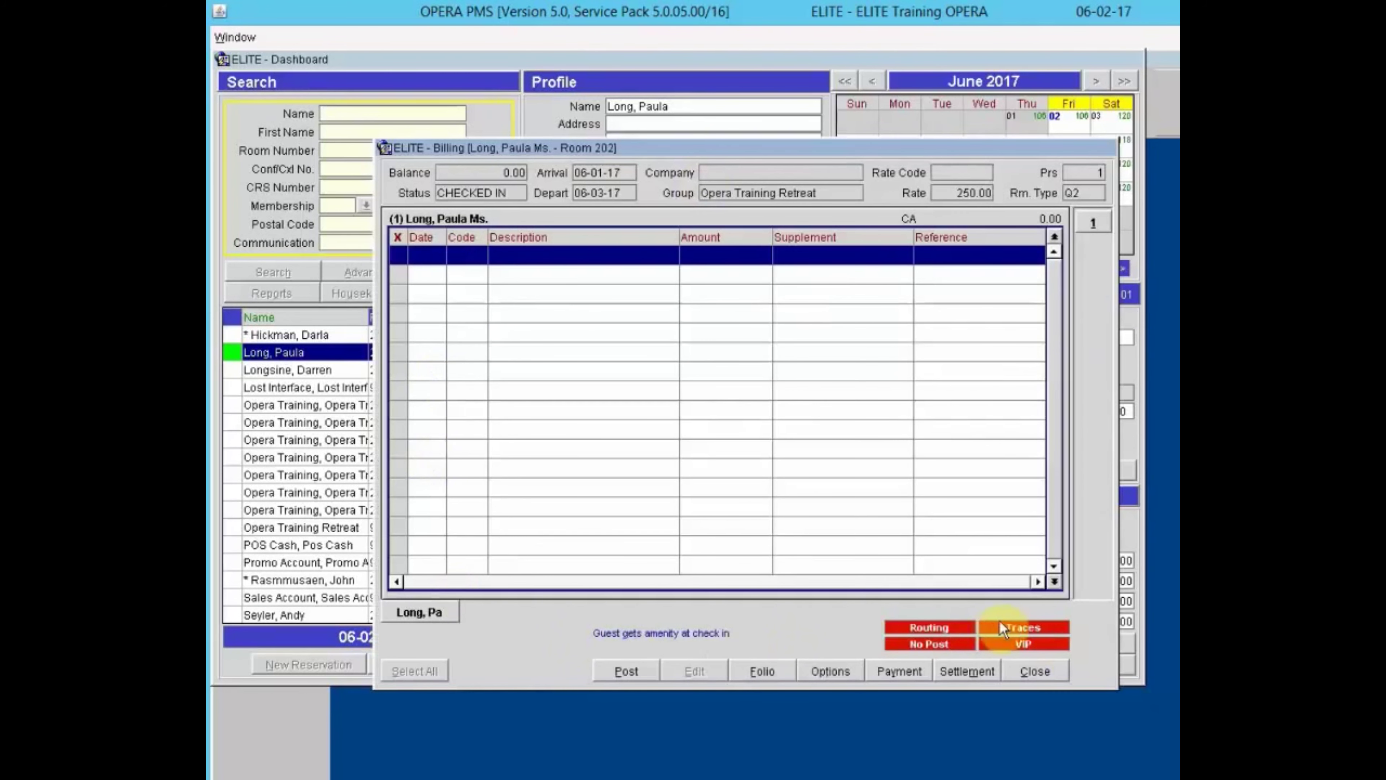
left_click(1043, 677)
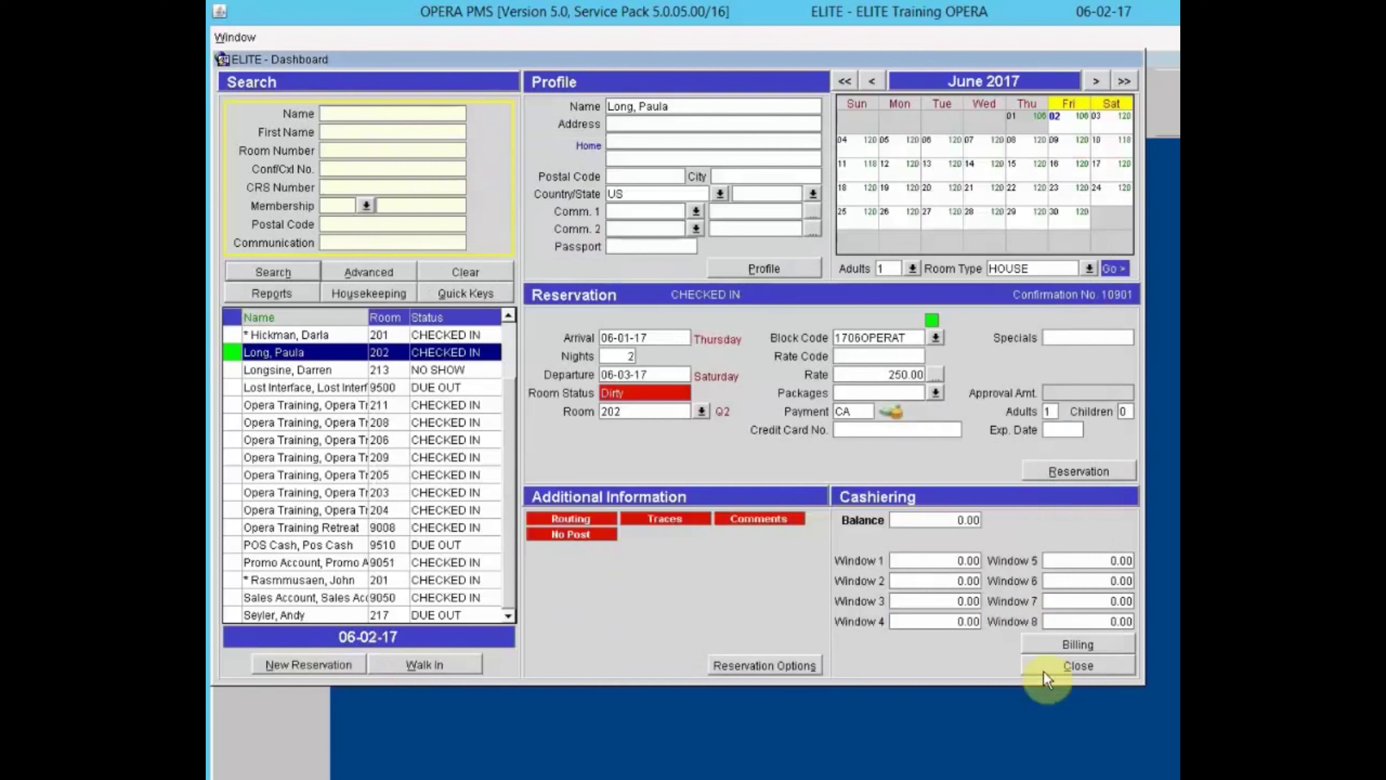
left_click(1070, 666)
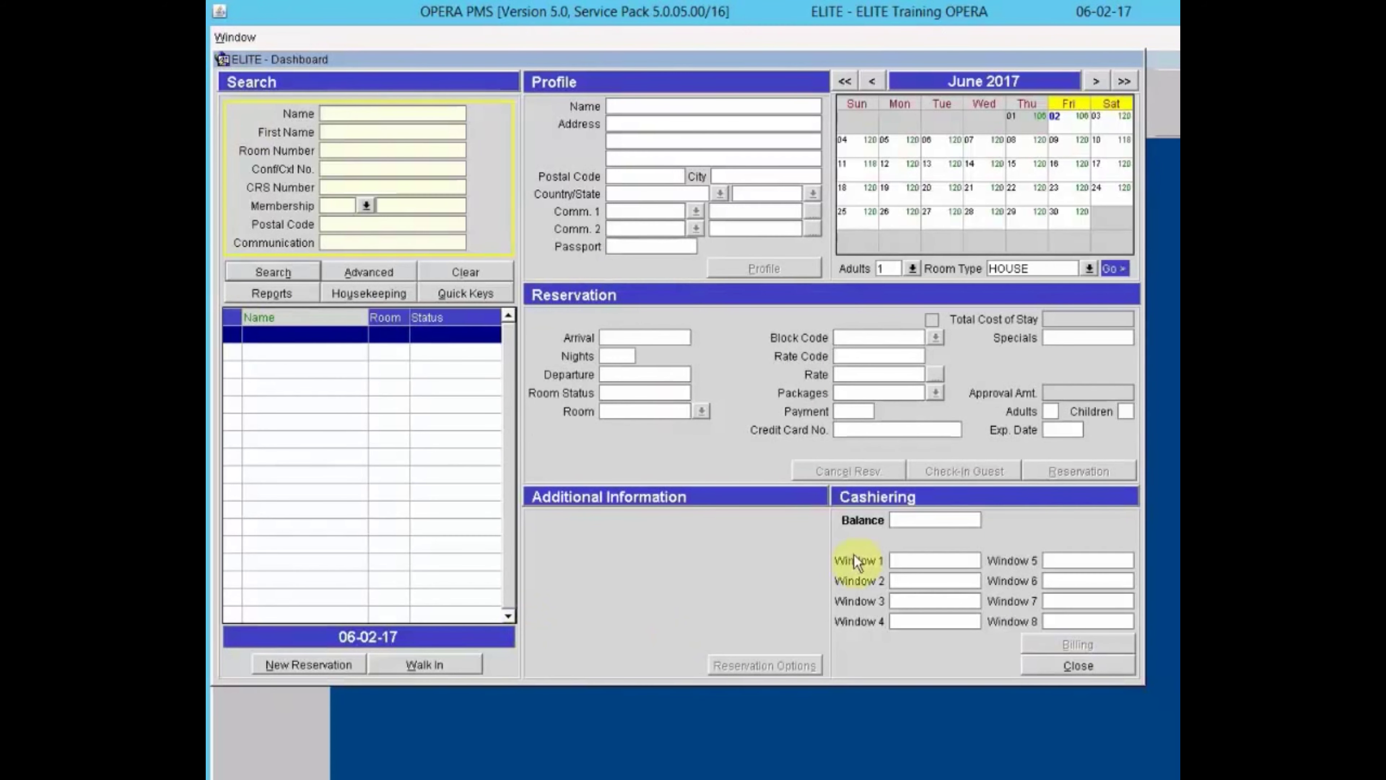
Close the Dashboard and log in to Cashiering Billing with the cashier password.
left_click(1080, 666)
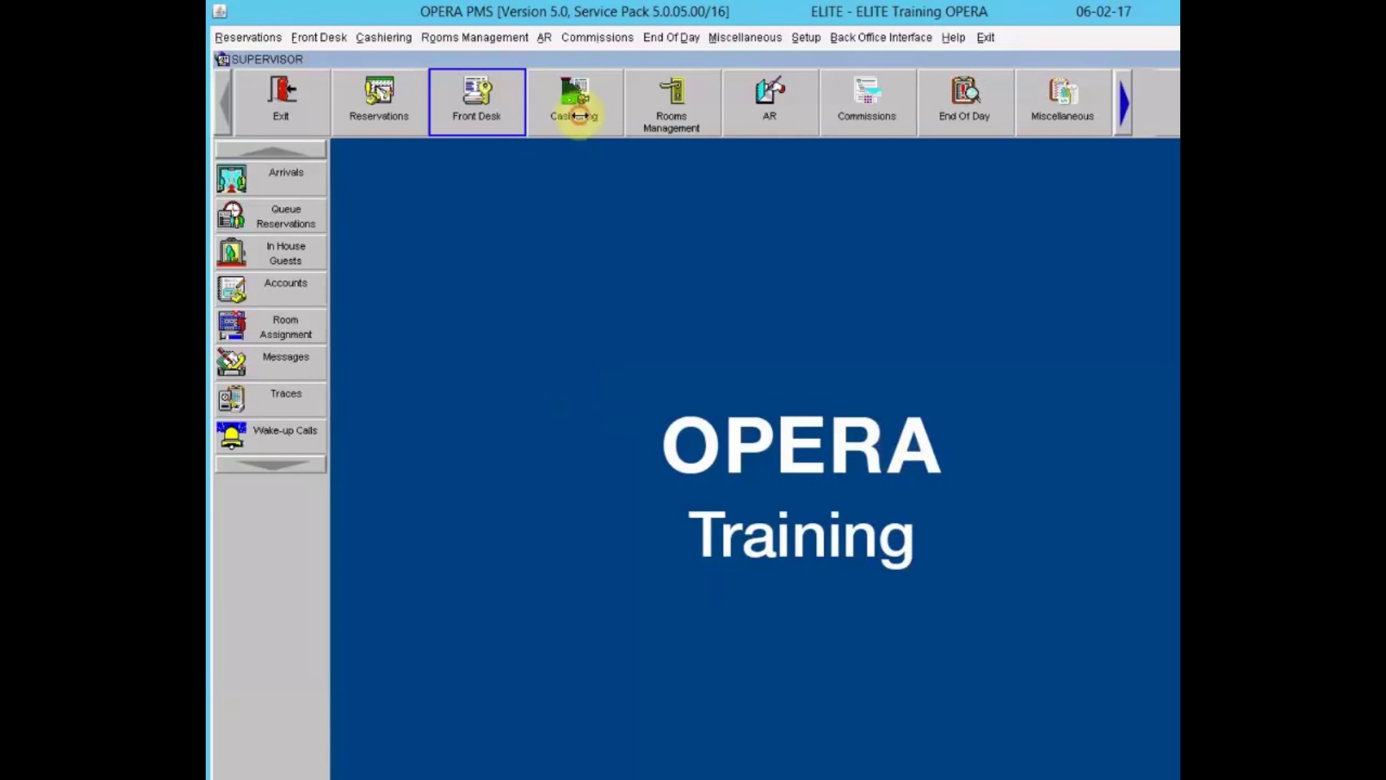
left_click(573, 106)
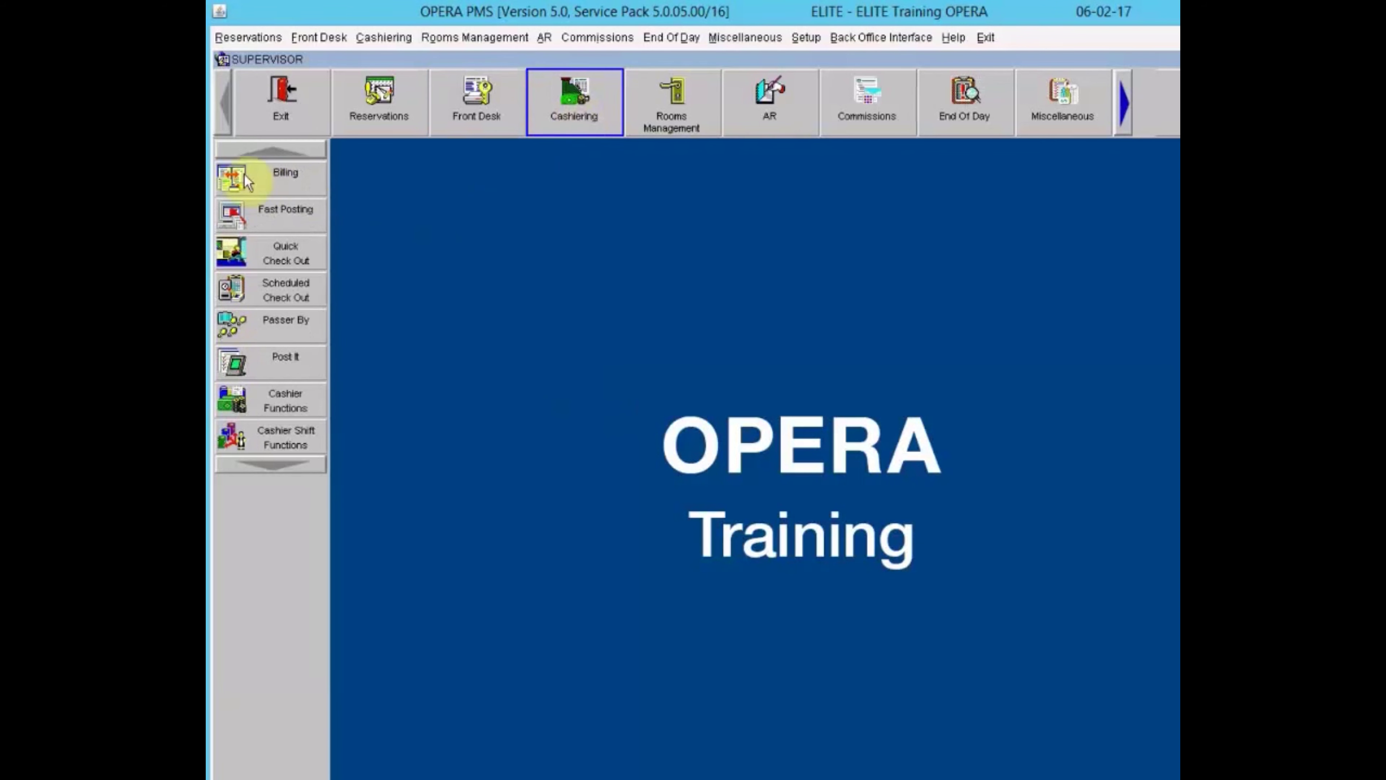
left_click(235, 178)
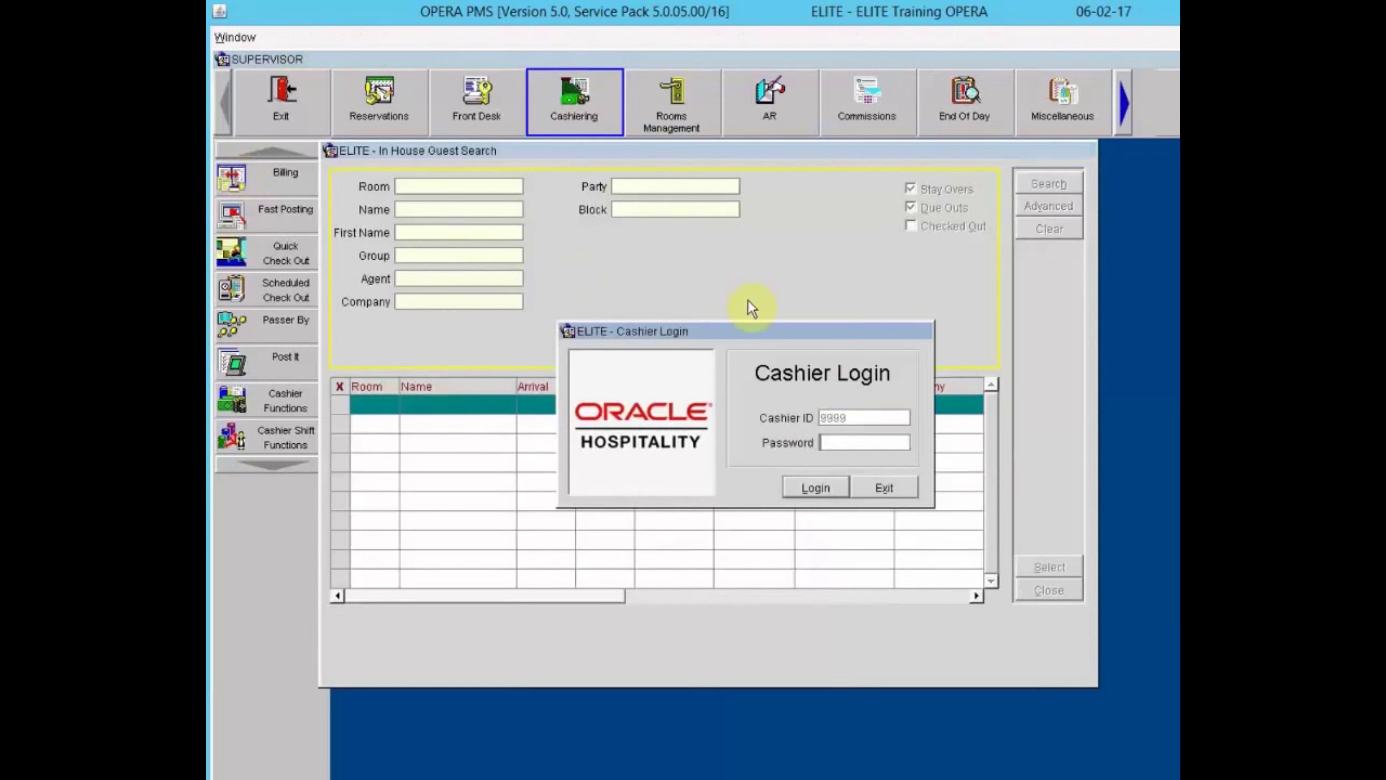
type("***********")
key("Return")
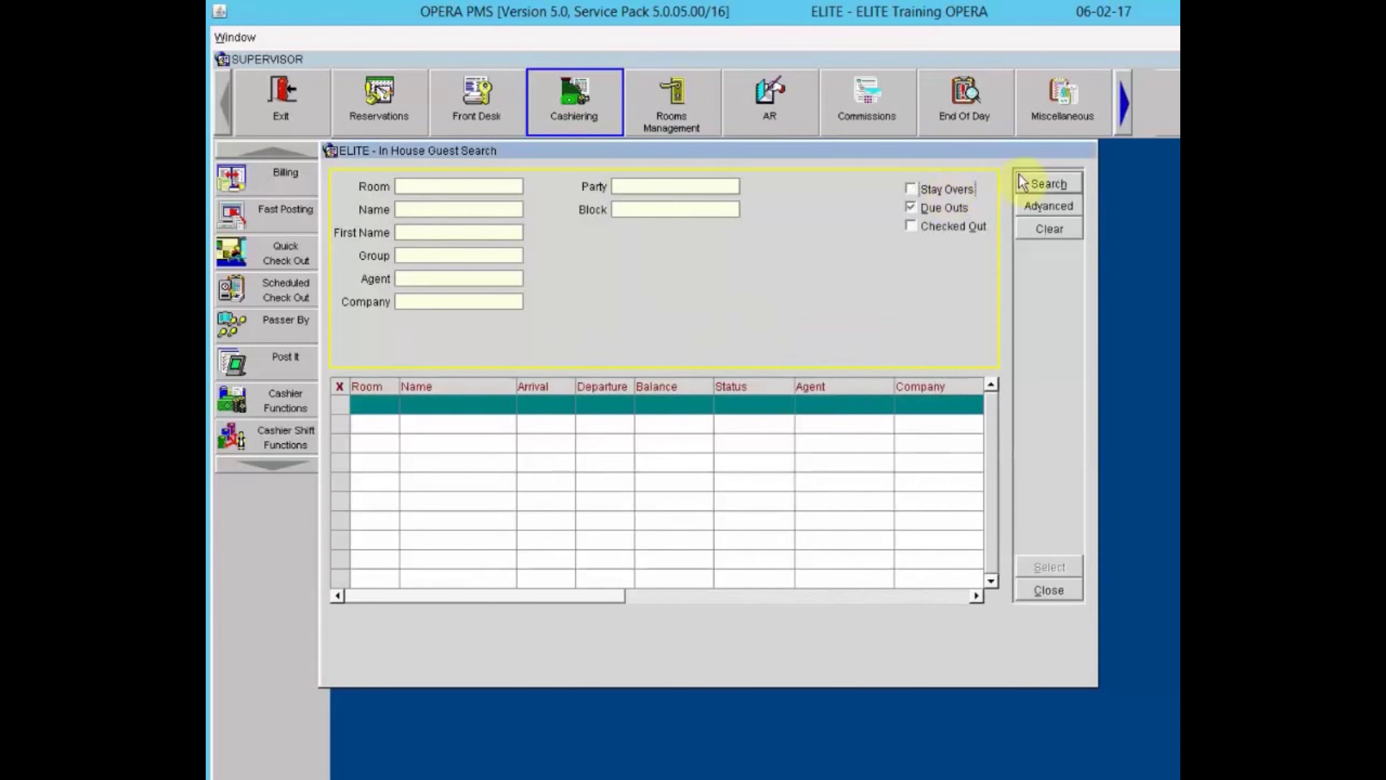
Search due-out guests and open room 217's billing with its 394.90 balance.
left_click(1064, 184)
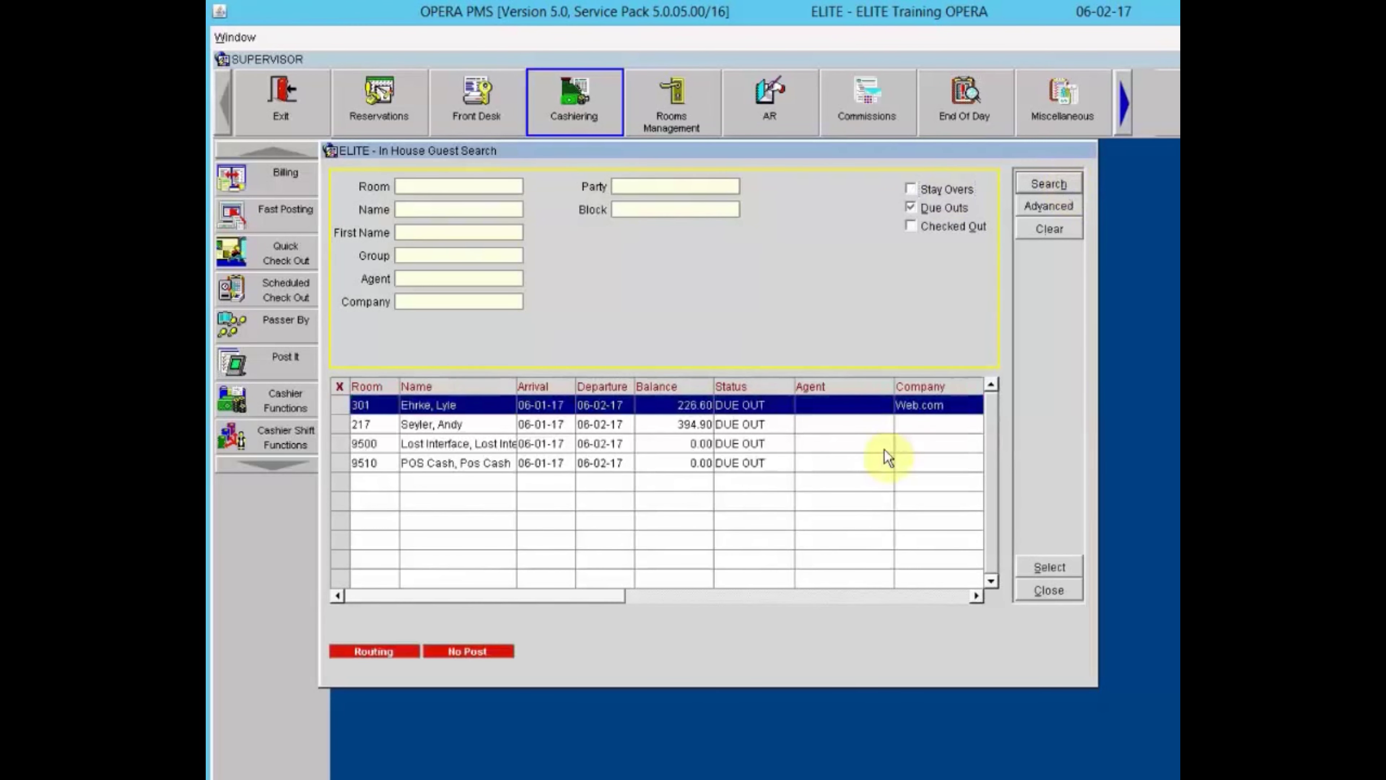
left_click(675, 424)
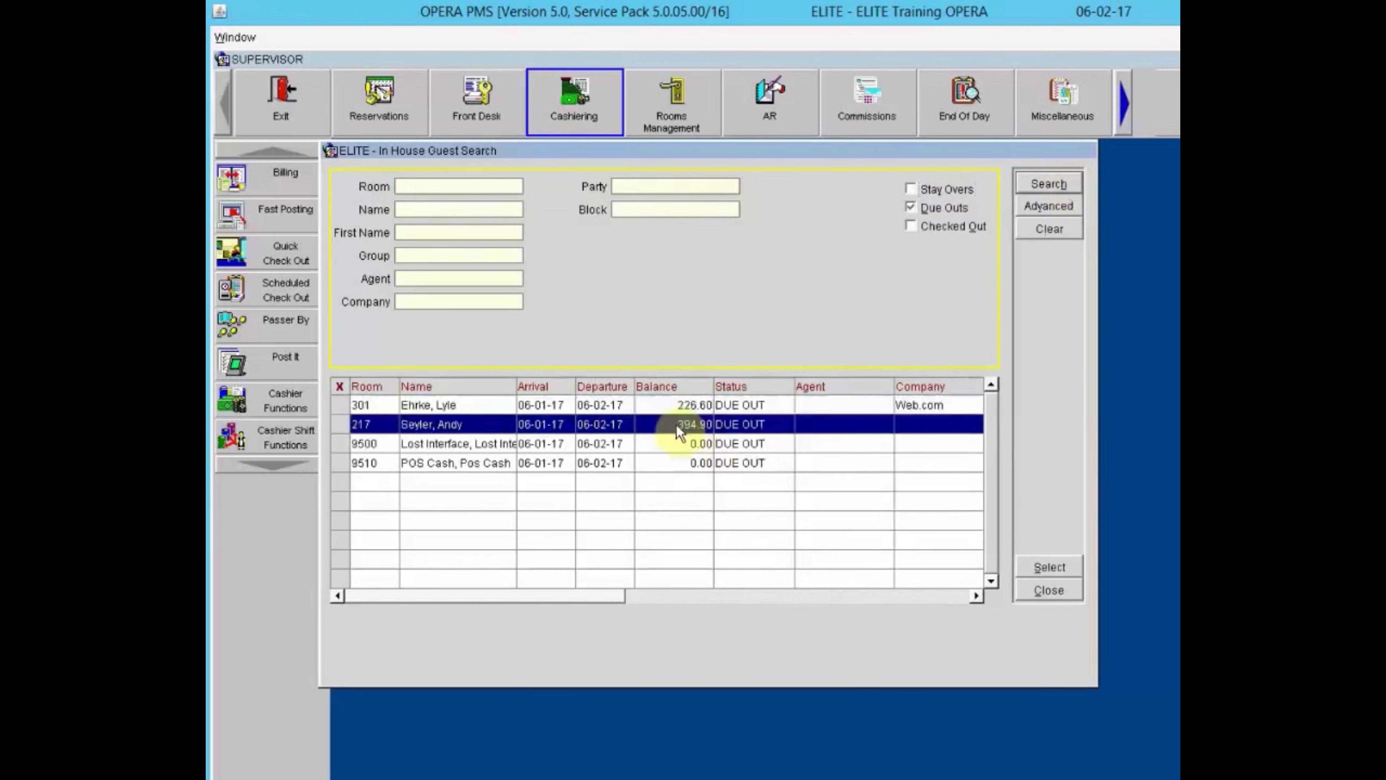
left_click(1054, 569)
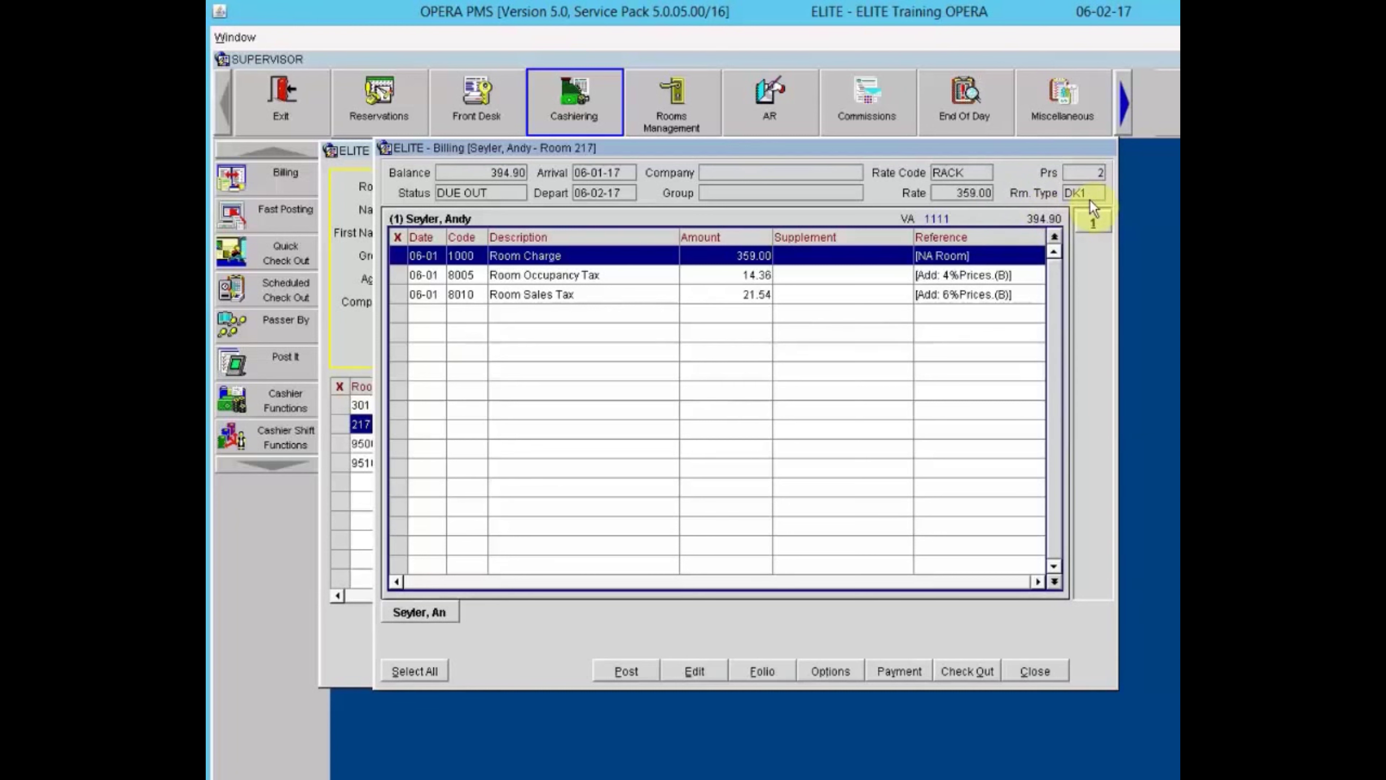
left_click(889, 309)
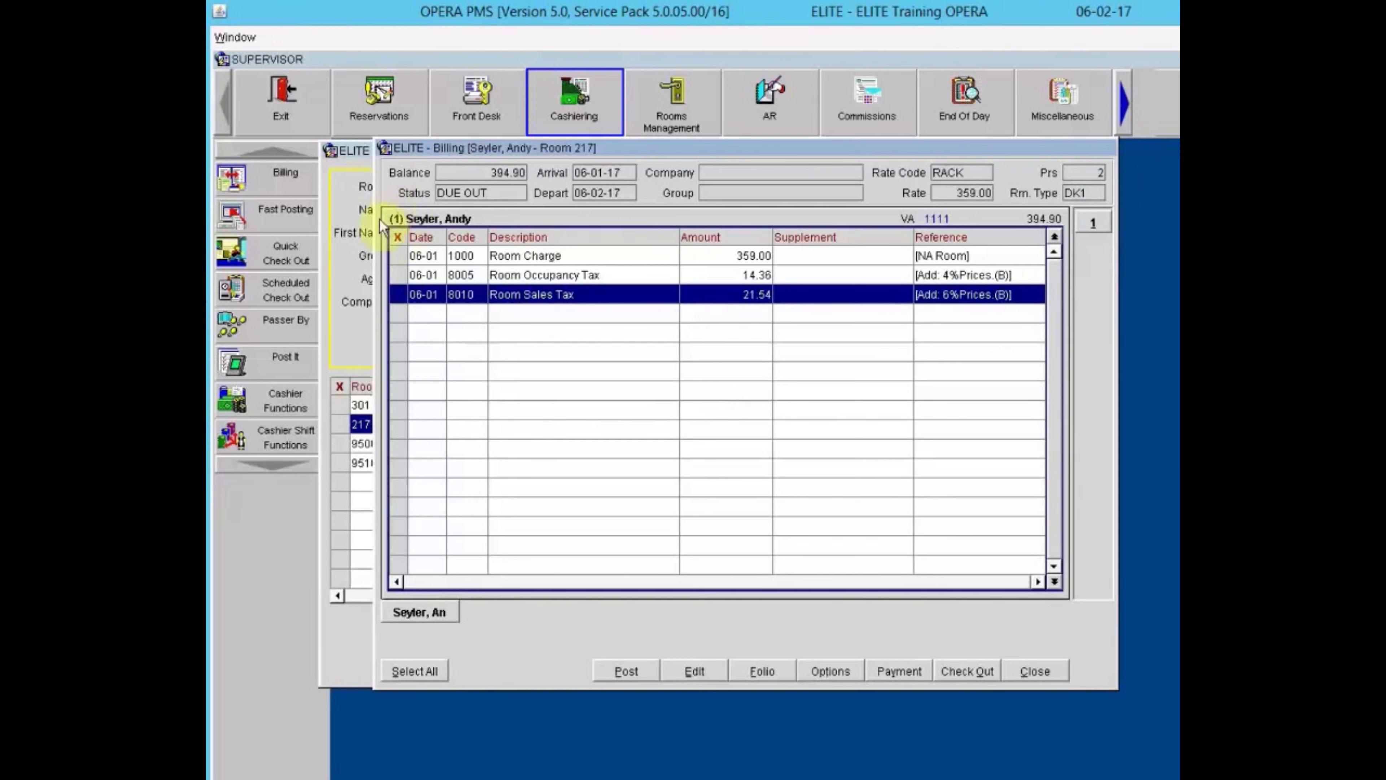
Add and remove an empty second folio window, then open Folio Options for 06-01-17 to 06-02-17.
right_click(783, 313)
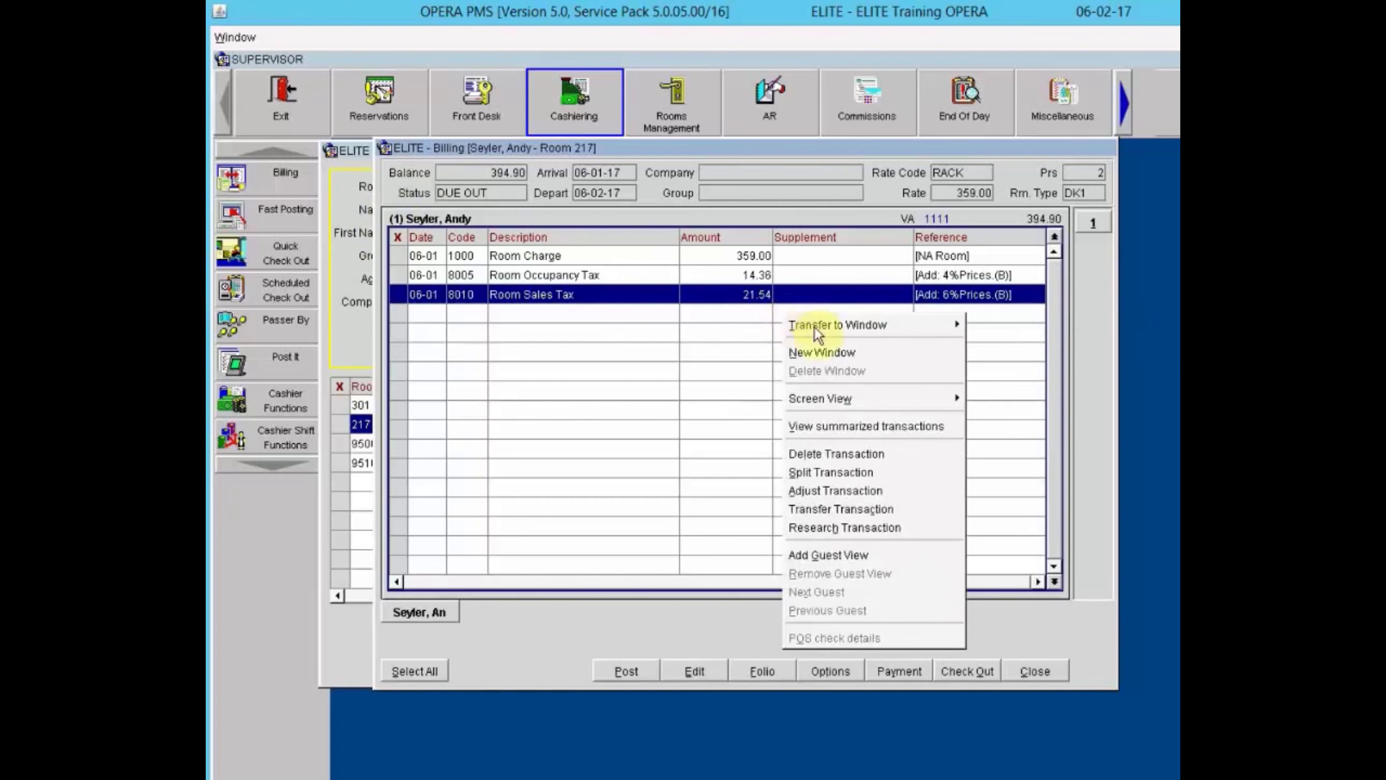
left_click(812, 351)
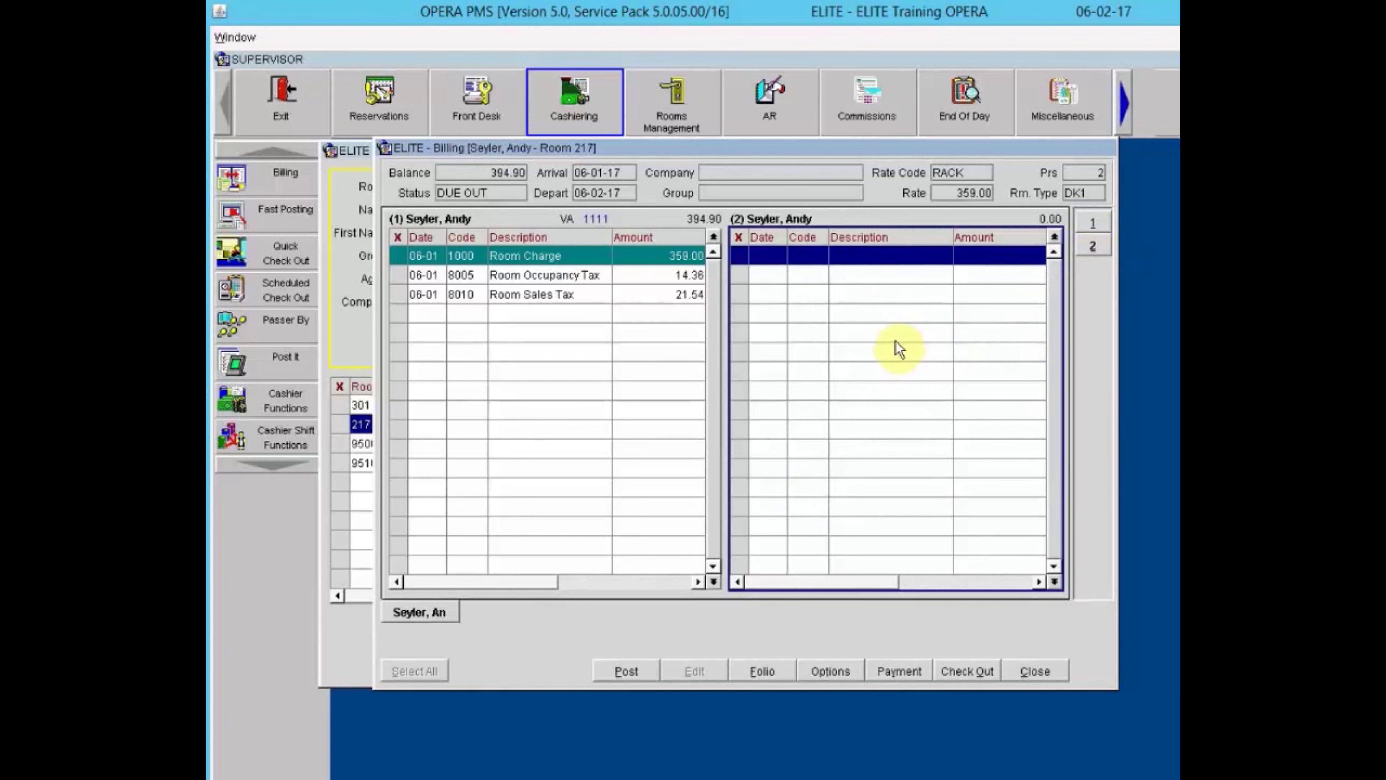
right_click(863, 306)
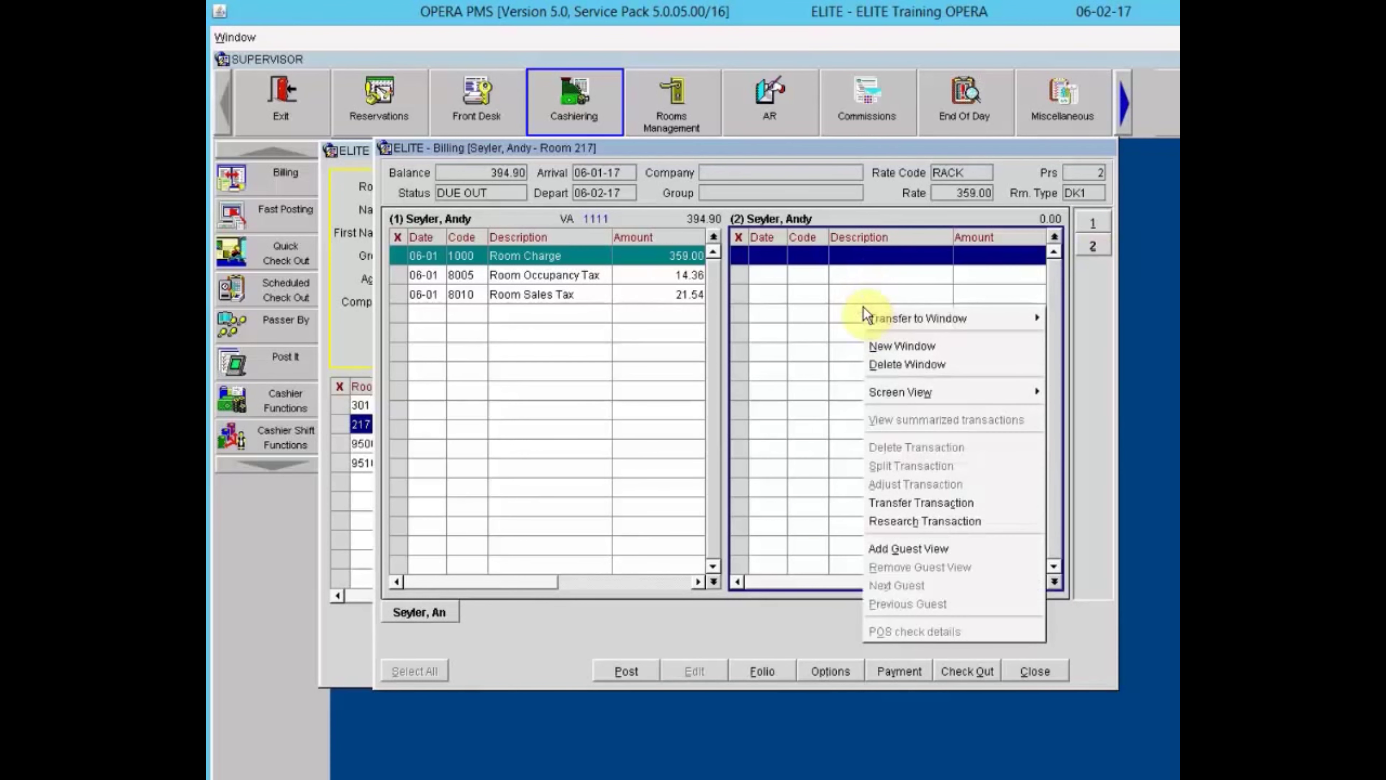
left_click(880, 366)
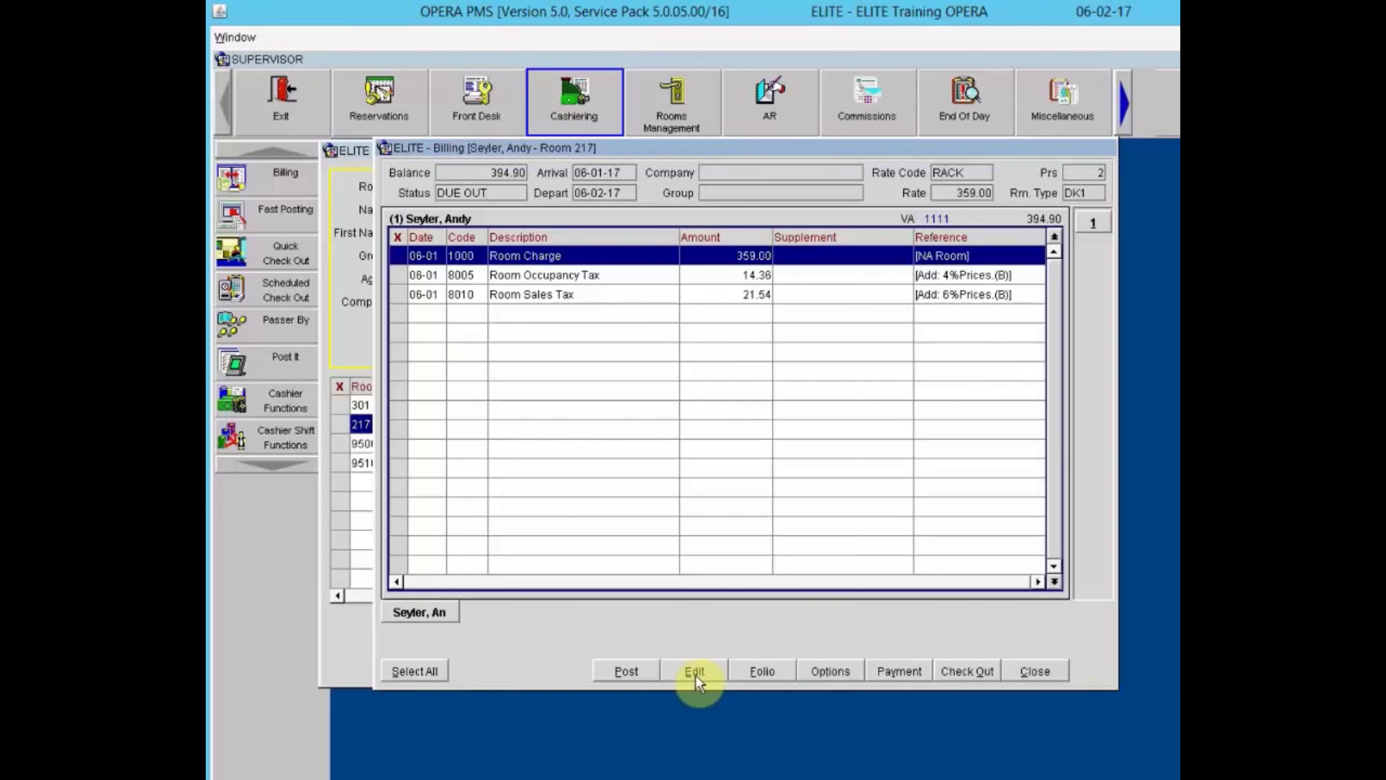
left_click(775, 666)
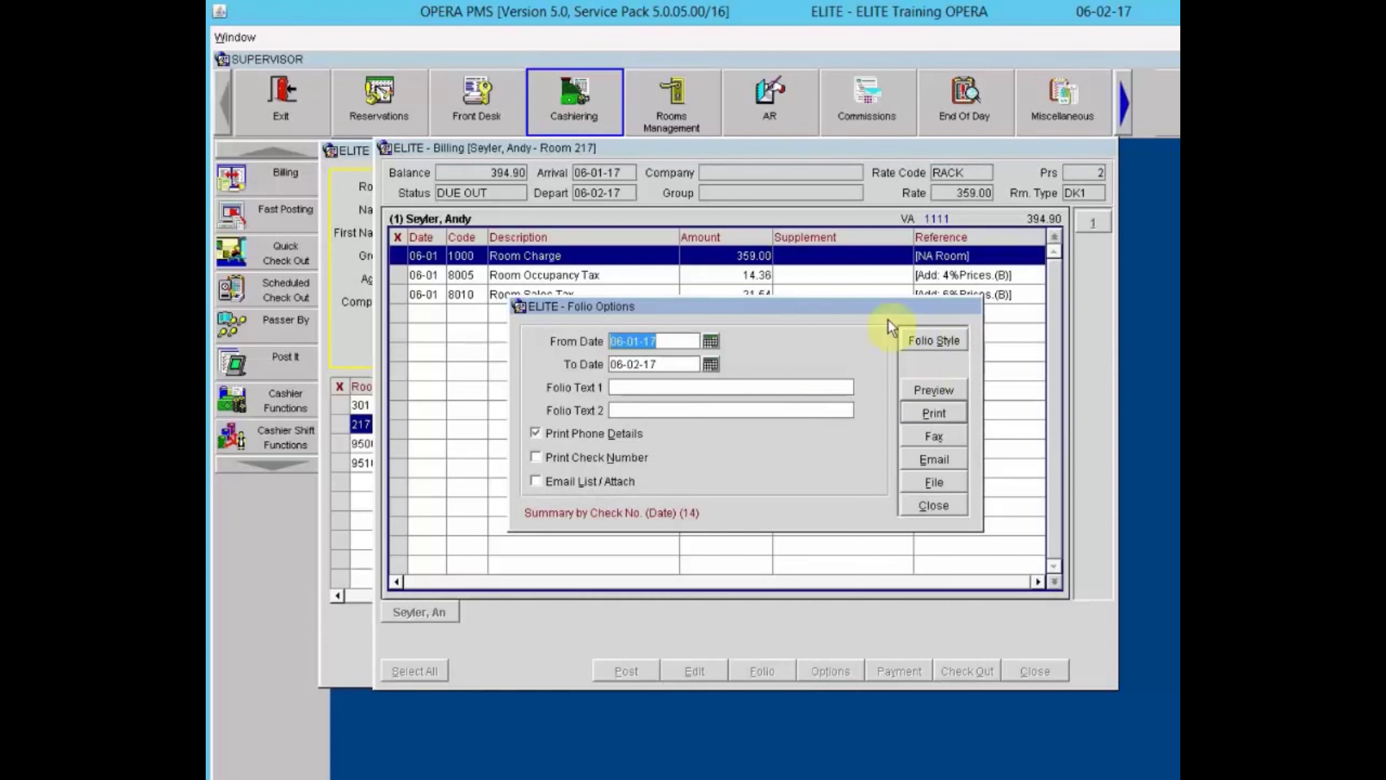
Keep the Summary by Check No. (Date) (14) folio style and close Folio Options.
left_click(930, 341)
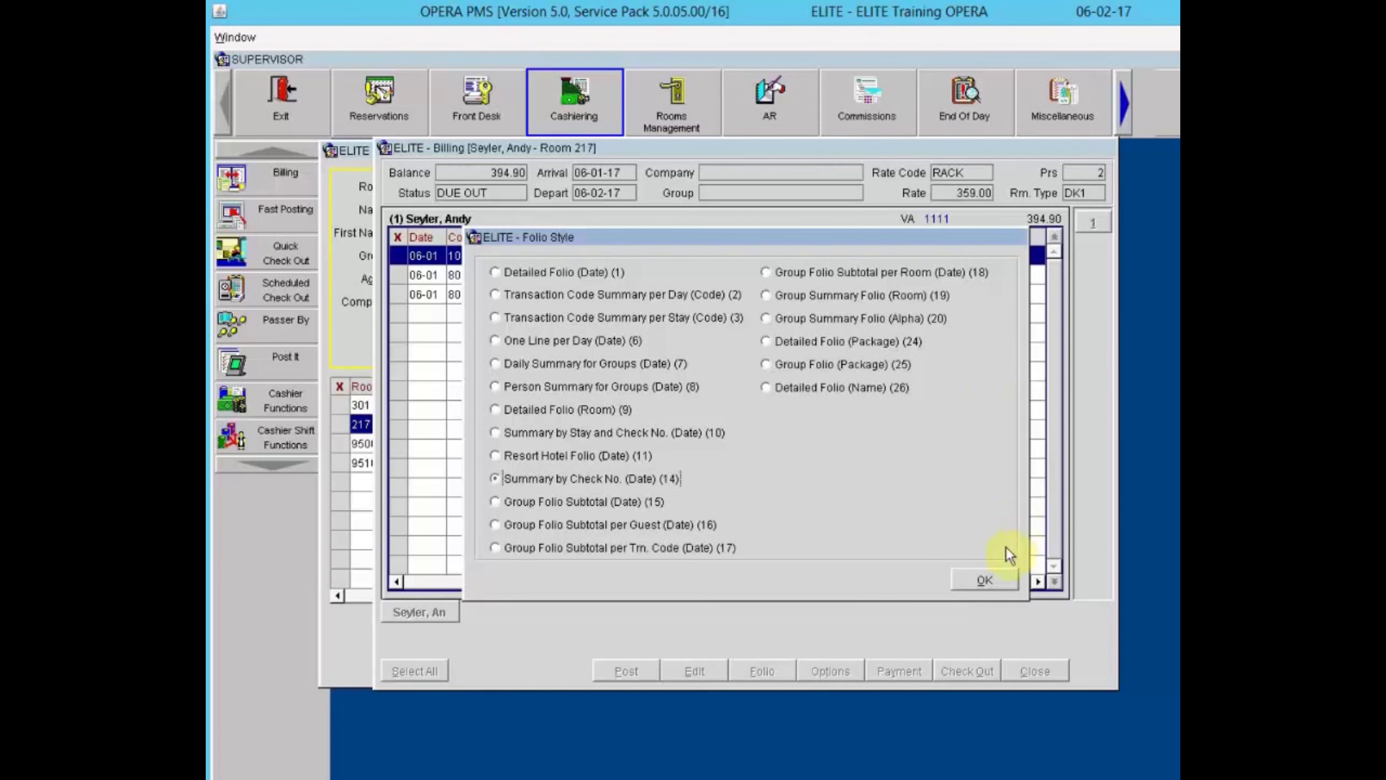
left_click(989, 578)
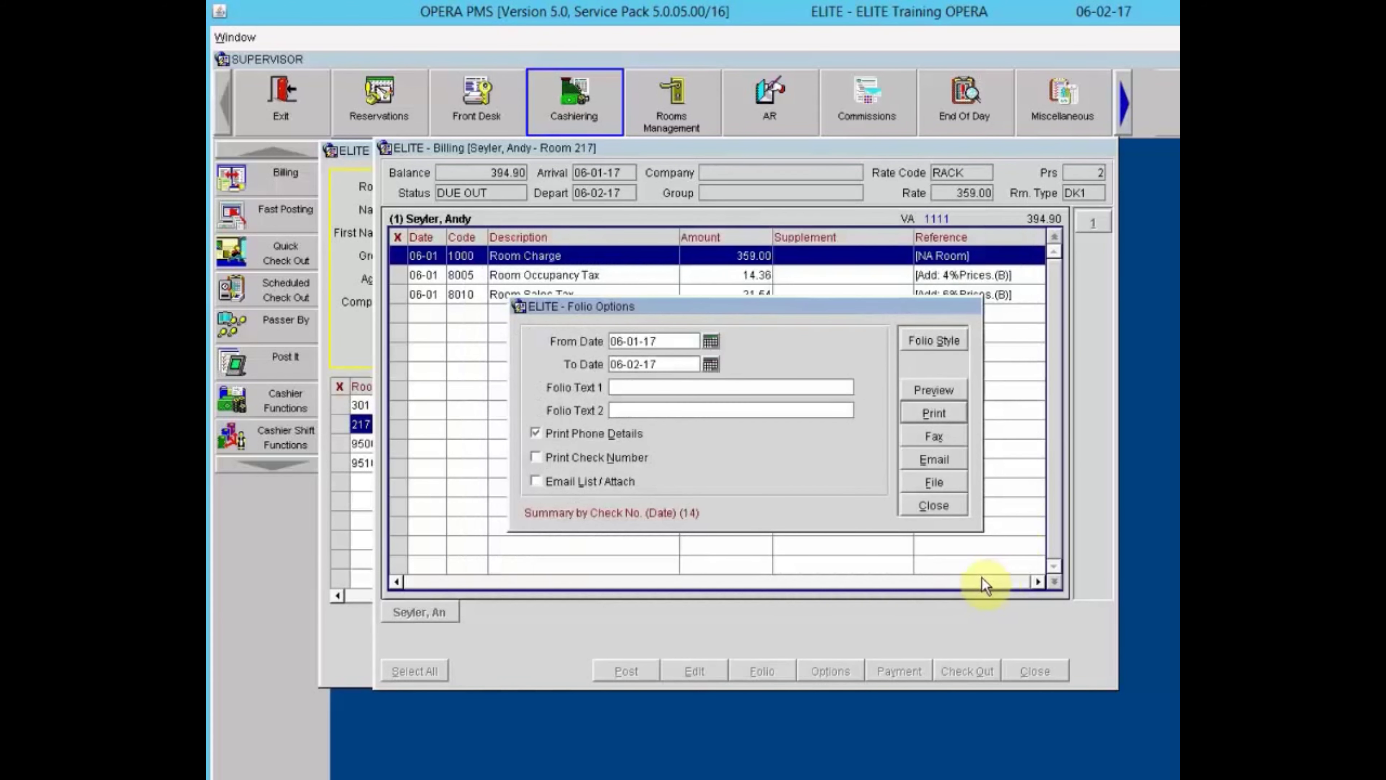
left_click(953, 505)
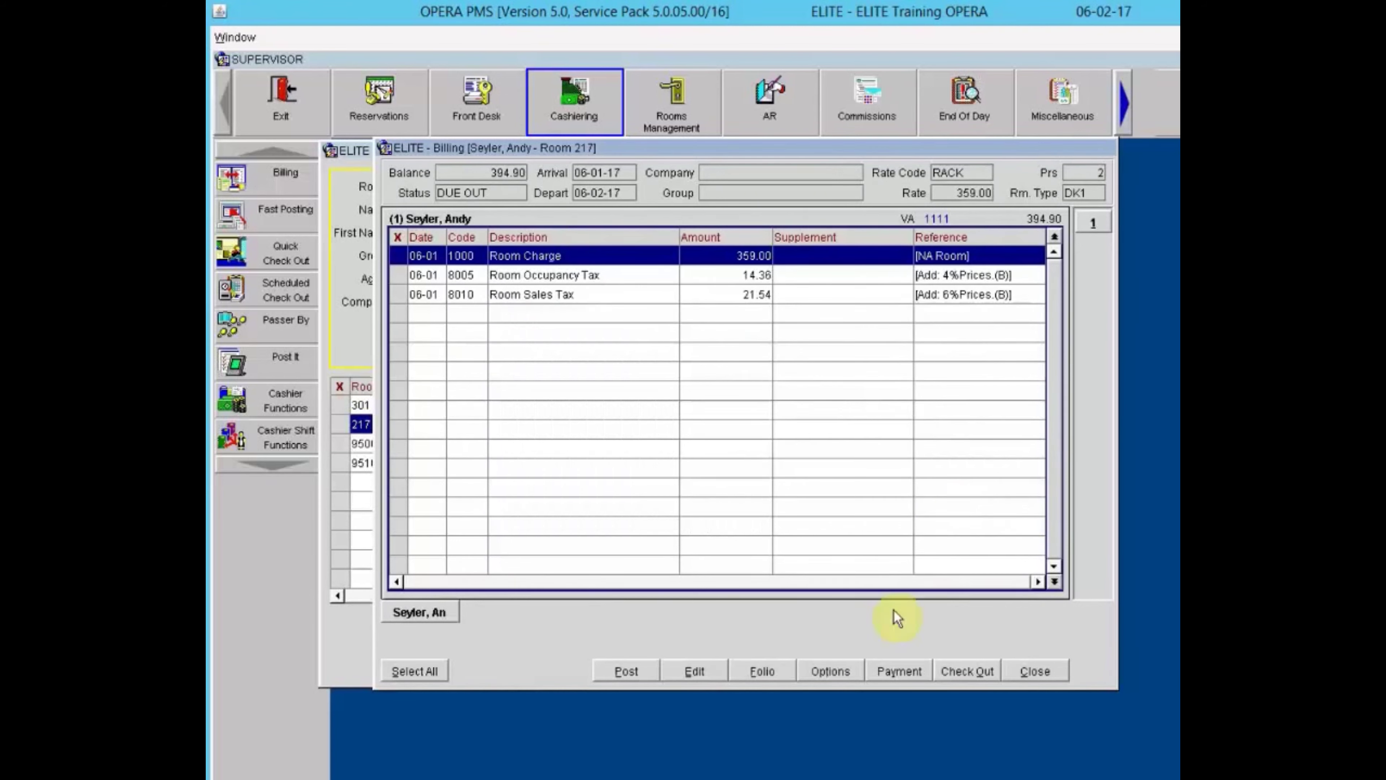
left_click(765, 669)
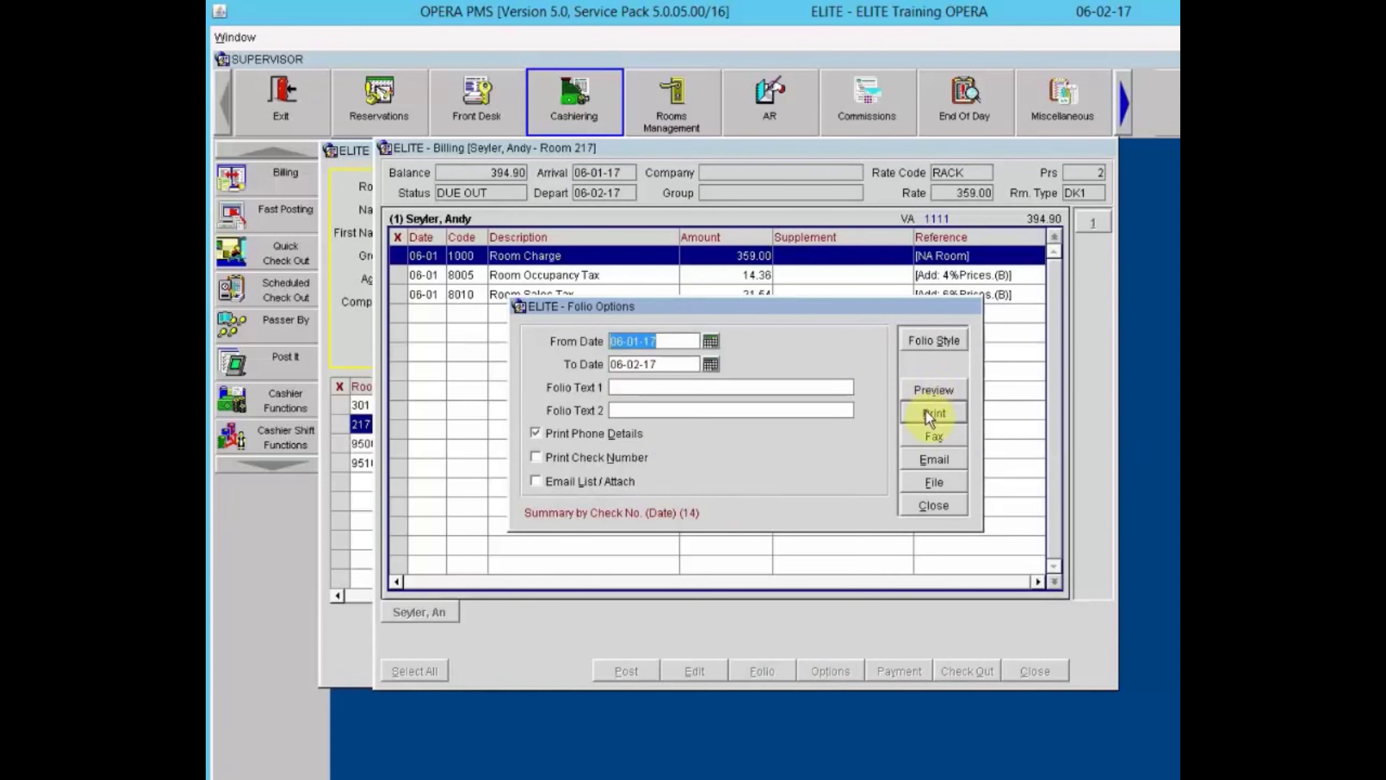
left_click(926, 461)
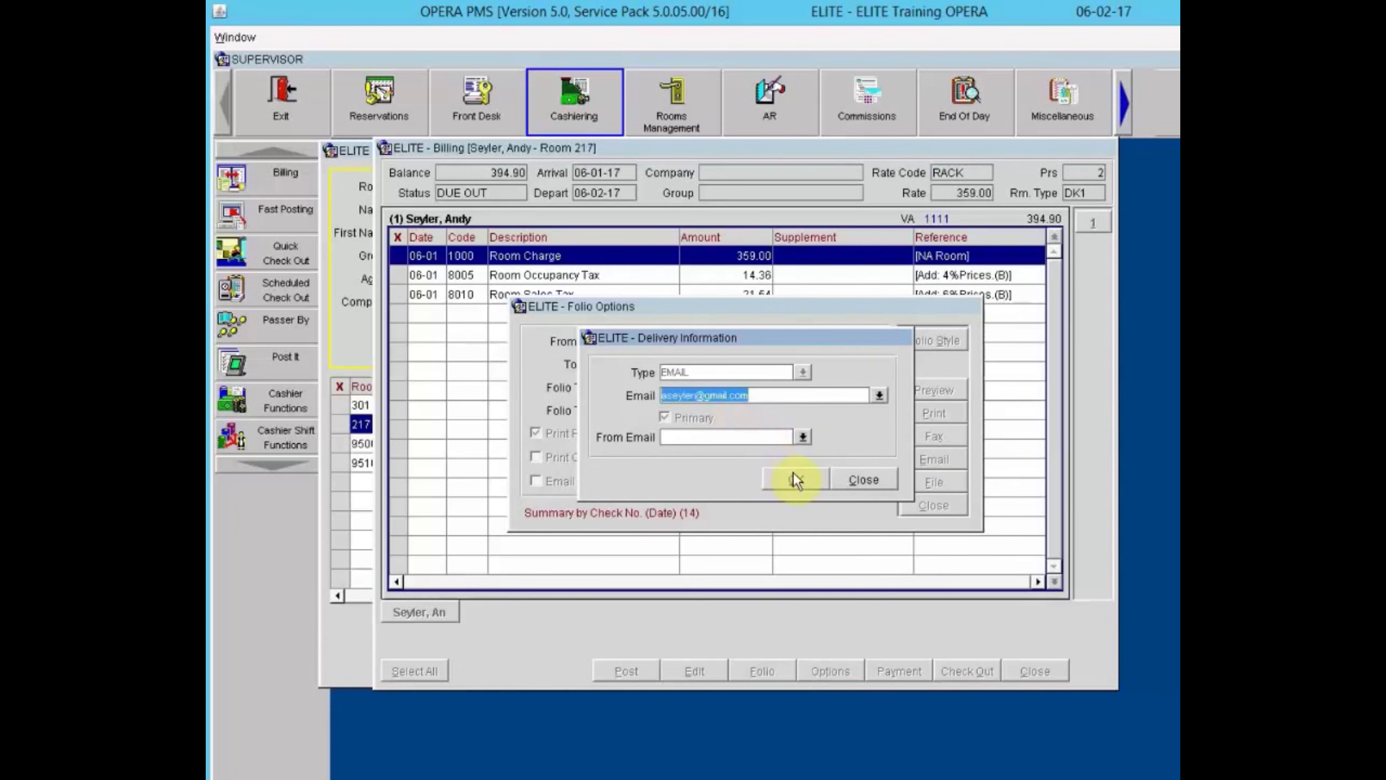
left_click(864, 479)
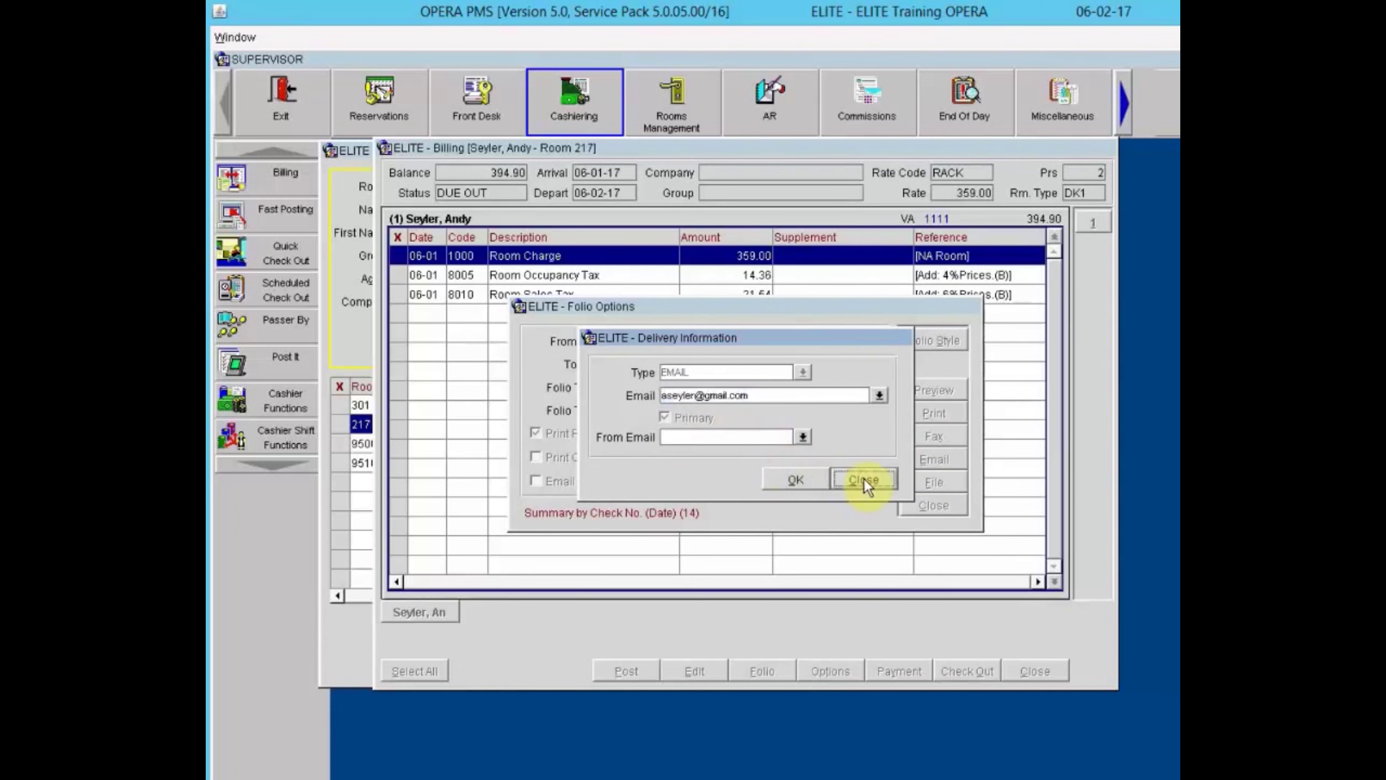
left_click(938, 500)
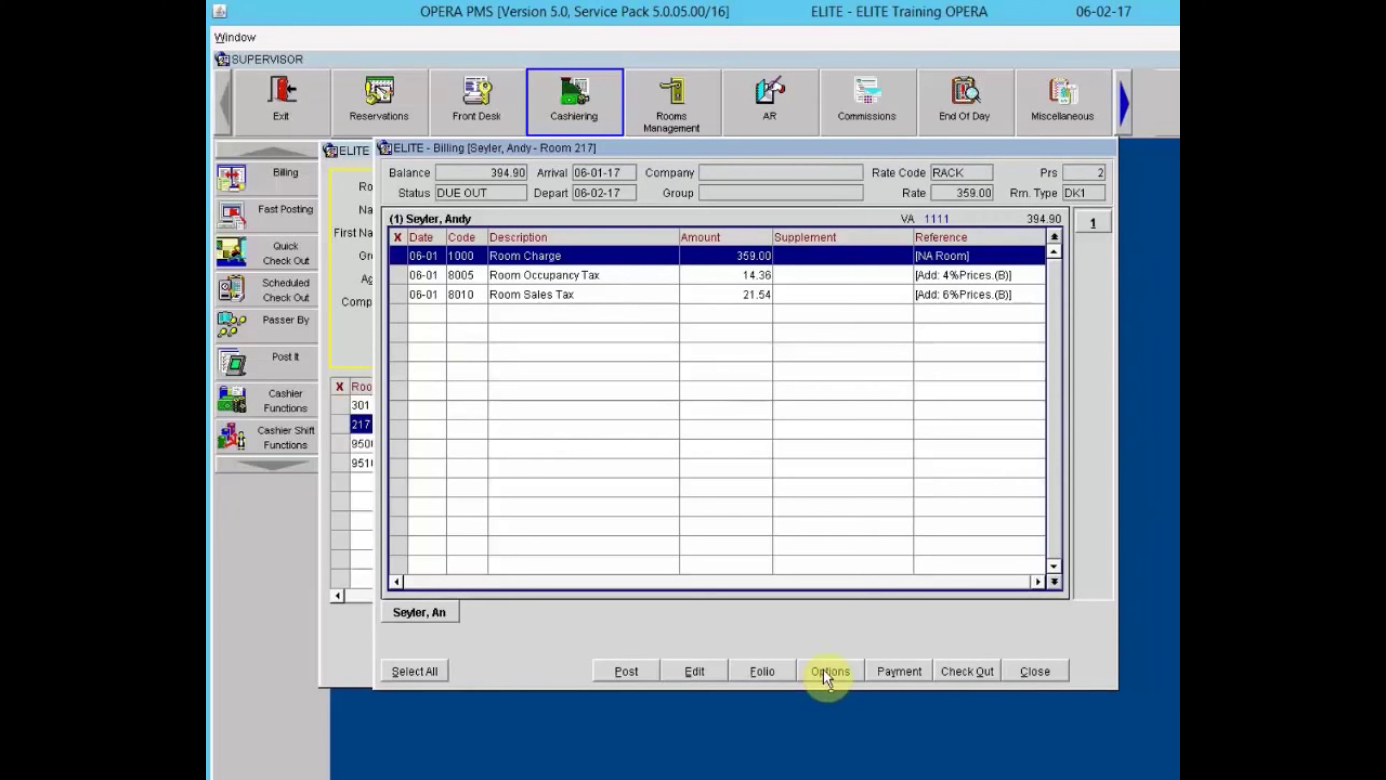
left_click(903, 672)
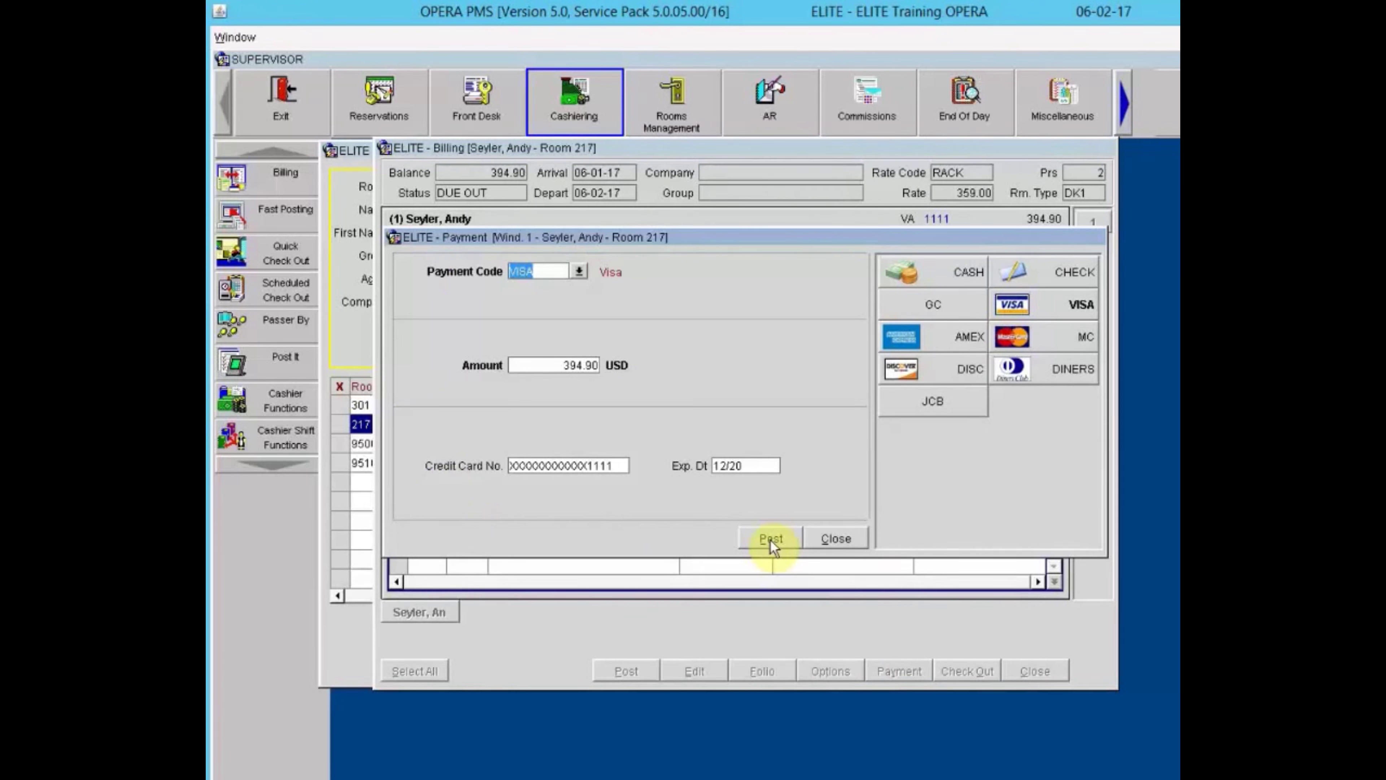
left_click(820, 540)
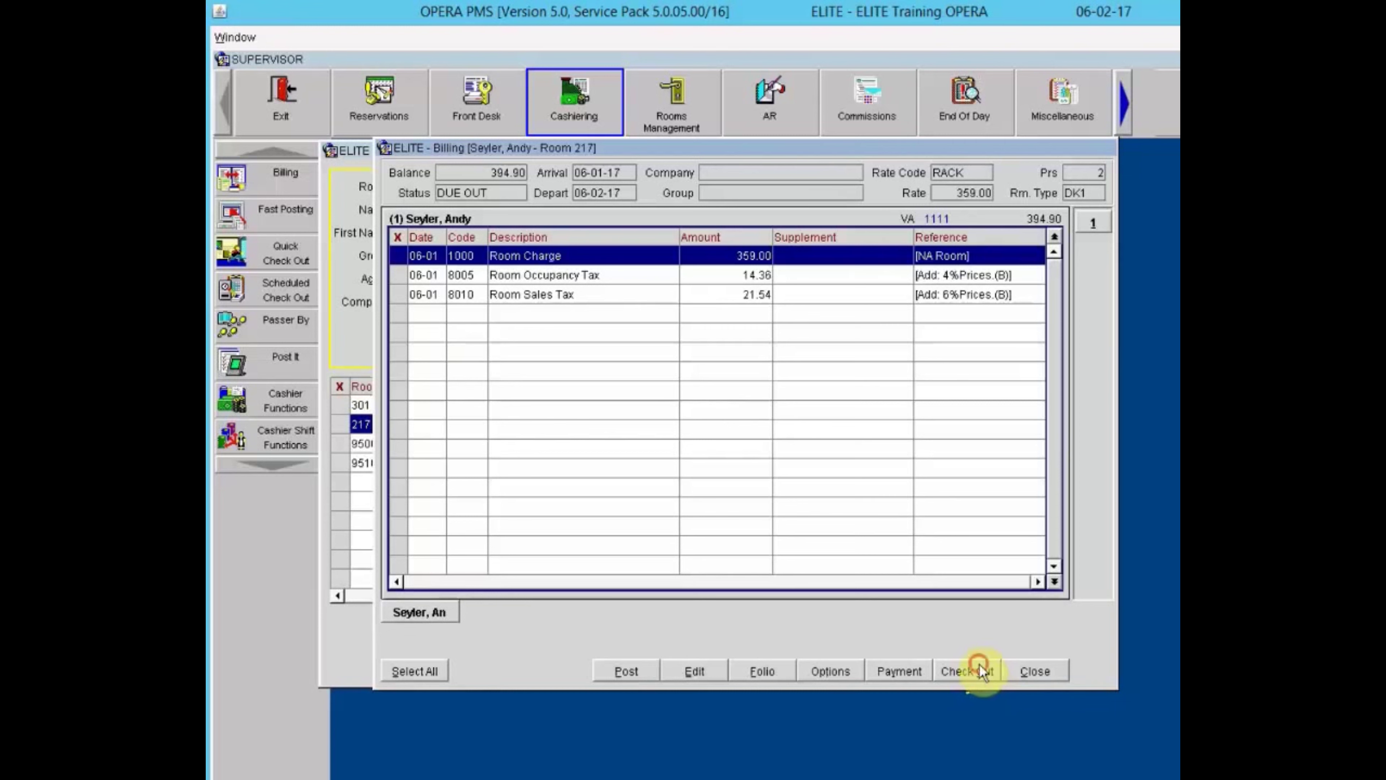
left_click(979, 664)
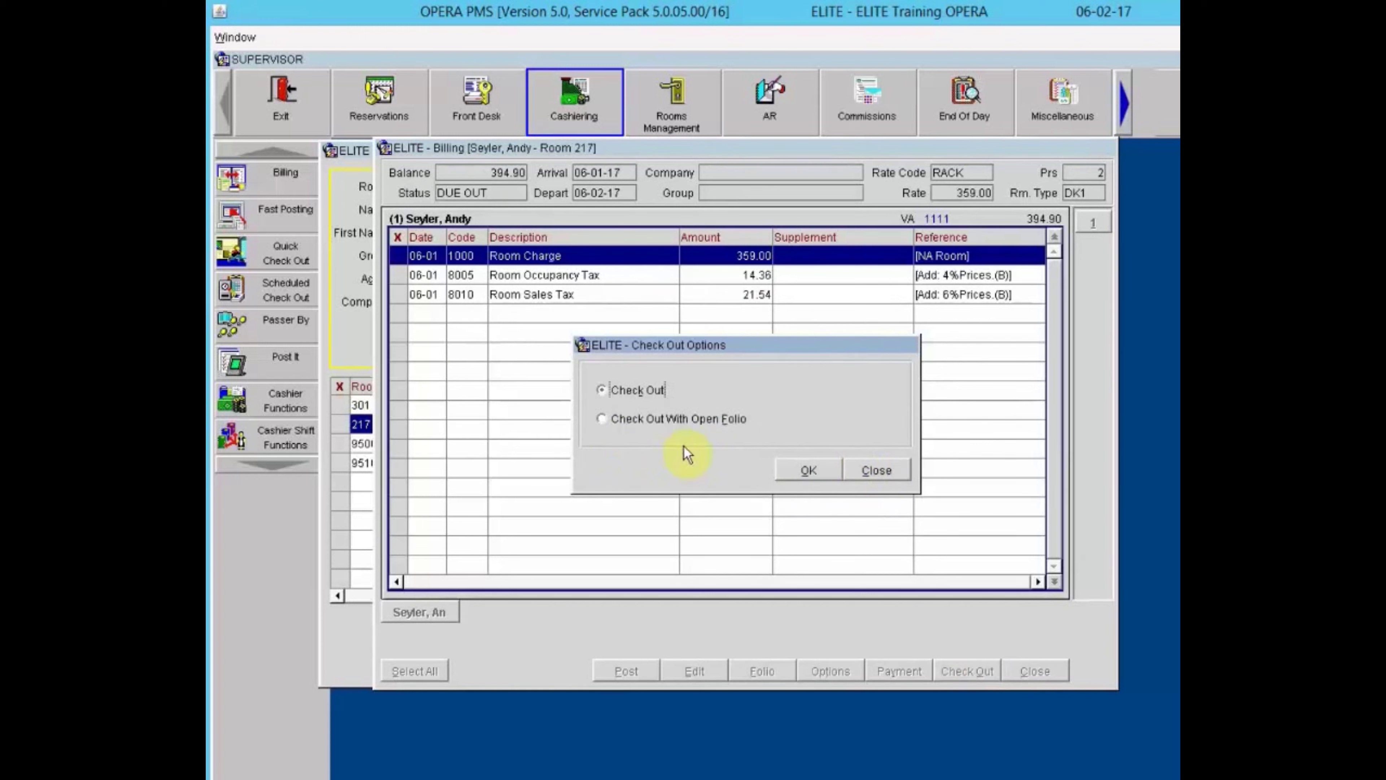
left_click(876, 470)
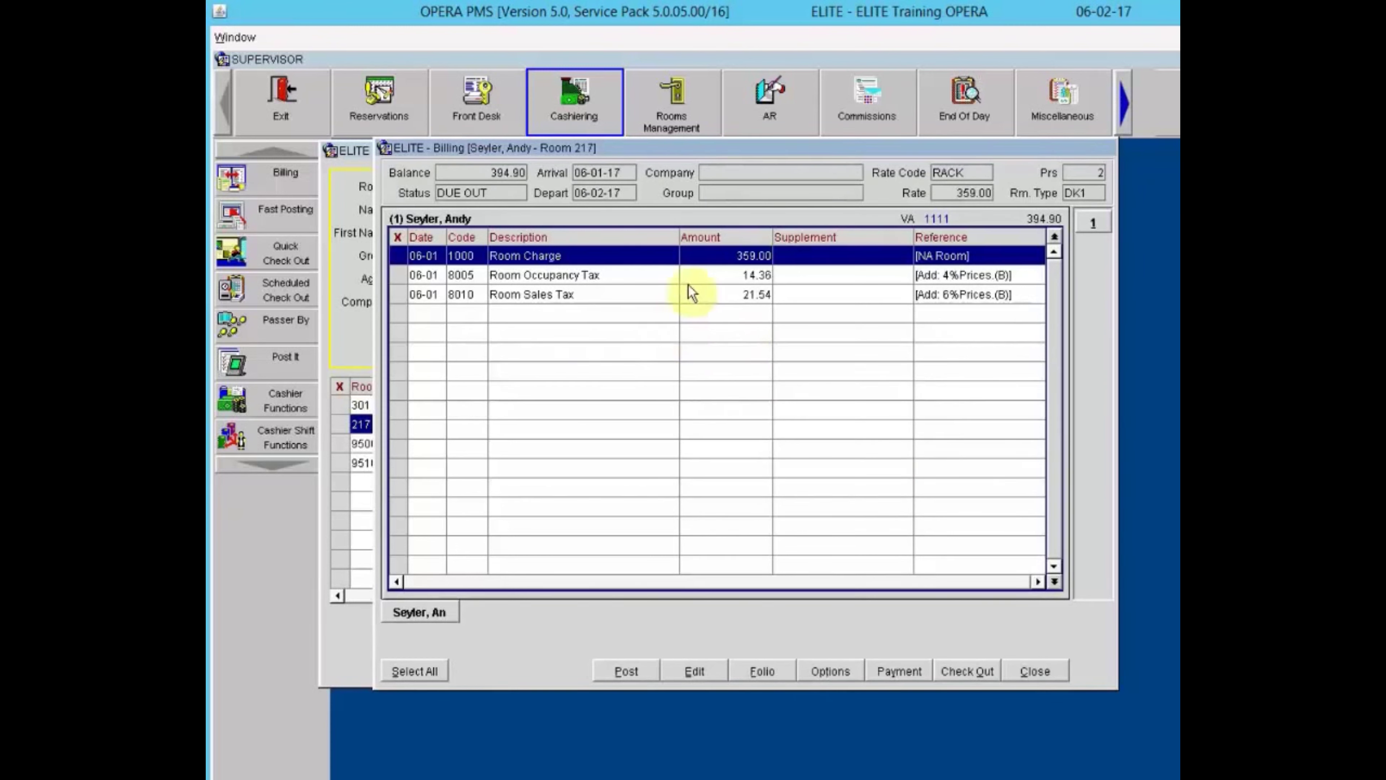
left_click(697, 328)
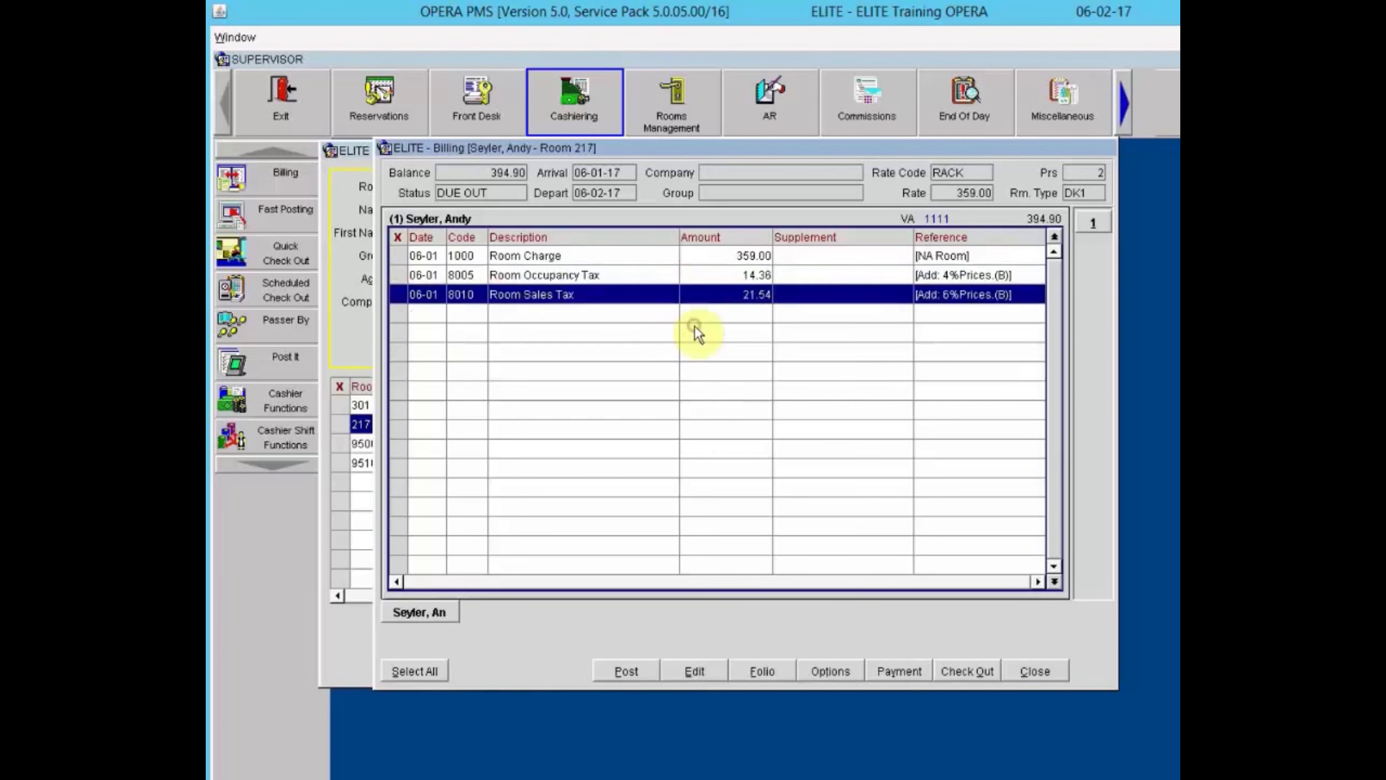
right_click(698, 334)
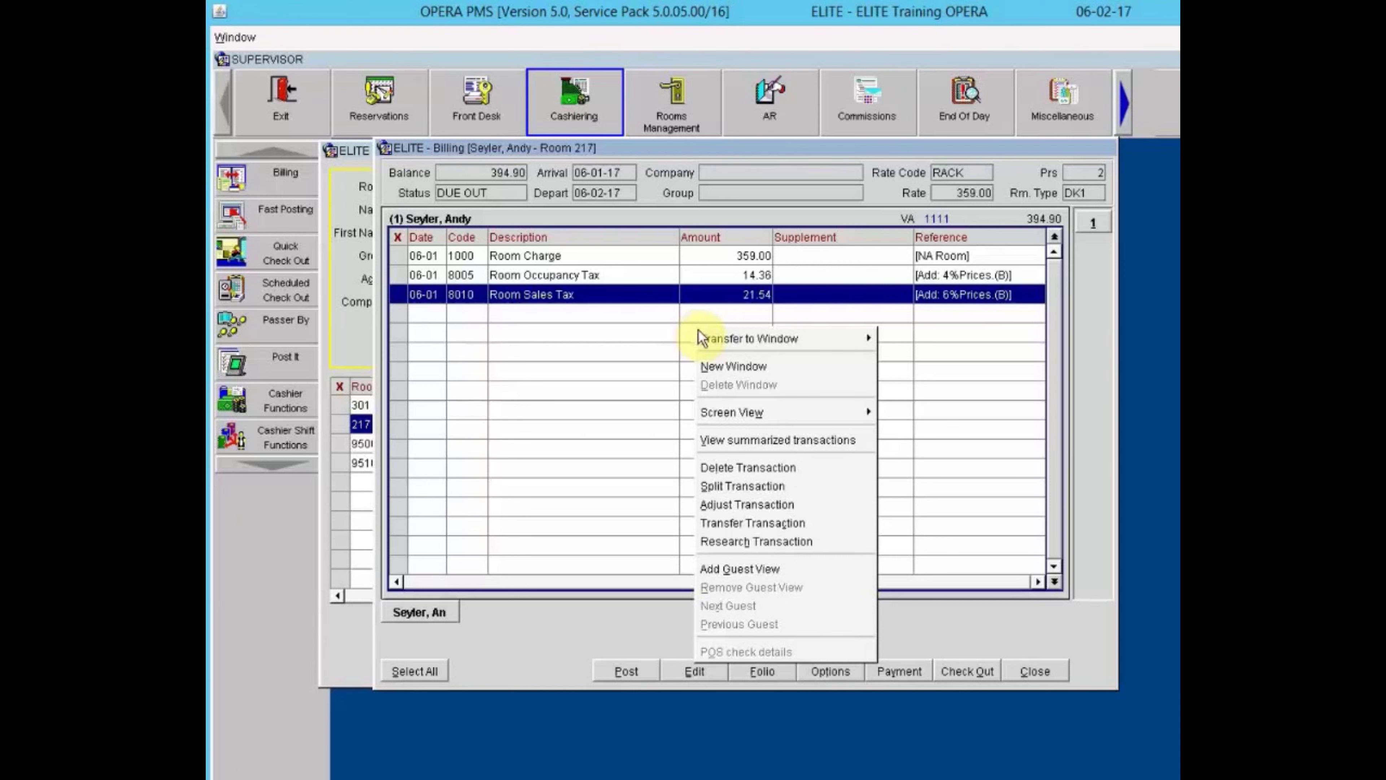
mouse_move(726, 344)
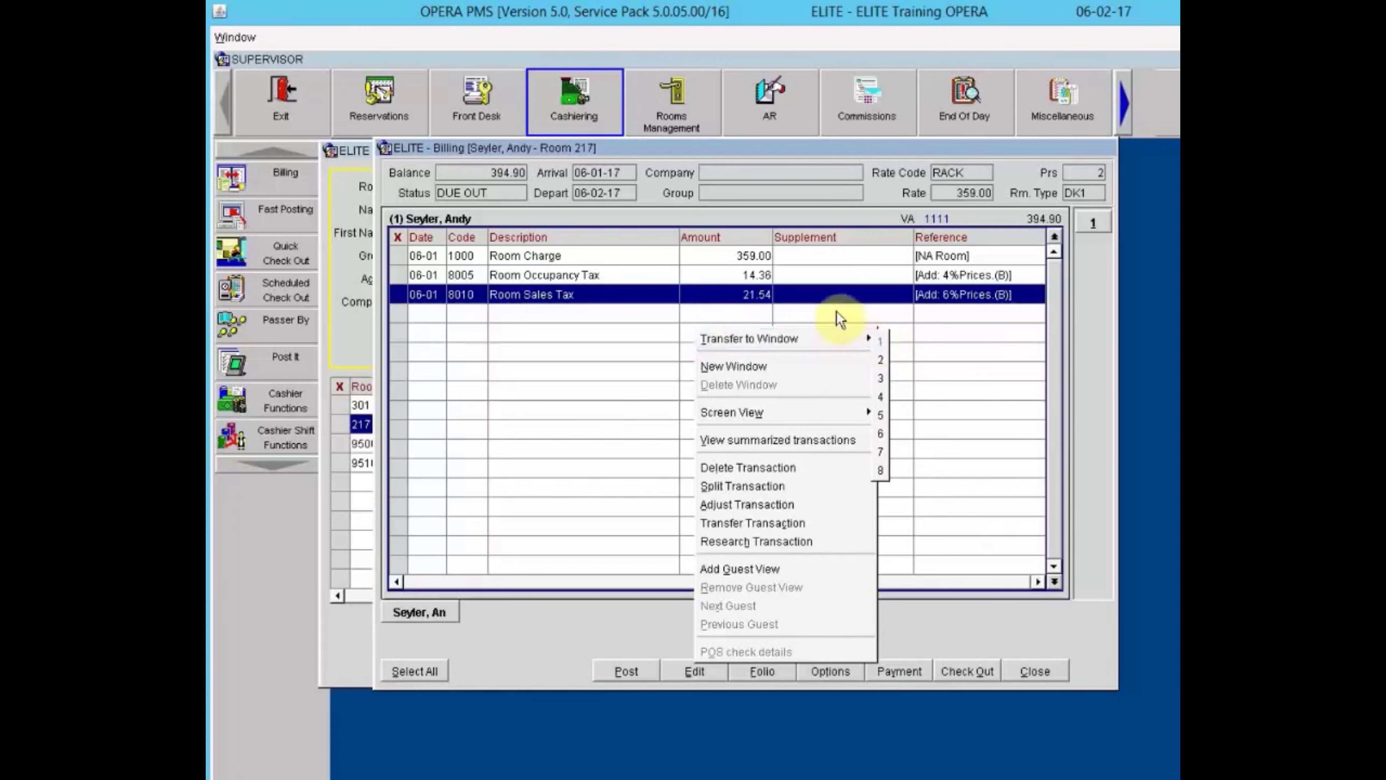
left_click(825, 307)
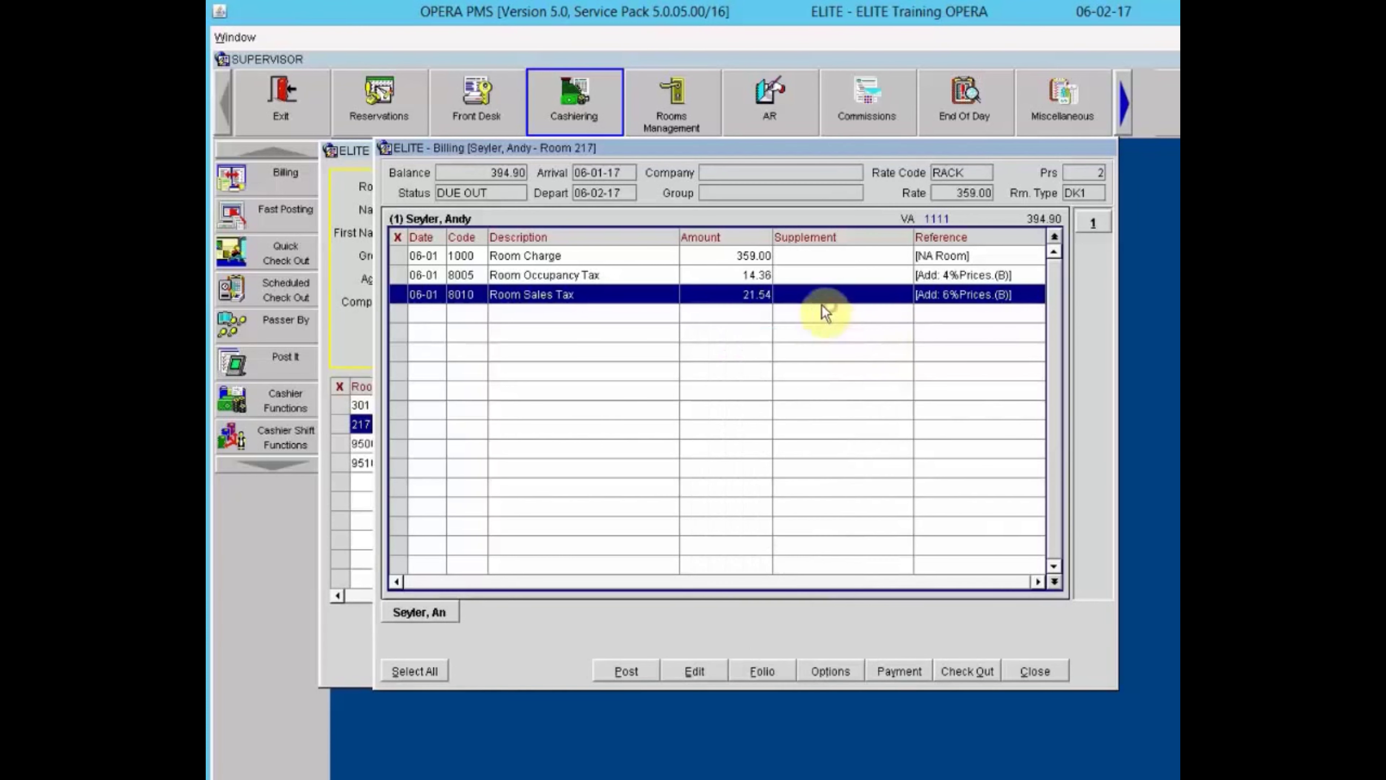
Transfer Room 217's marked charges from folio window 1 to window 2.
left_click(464, 257)
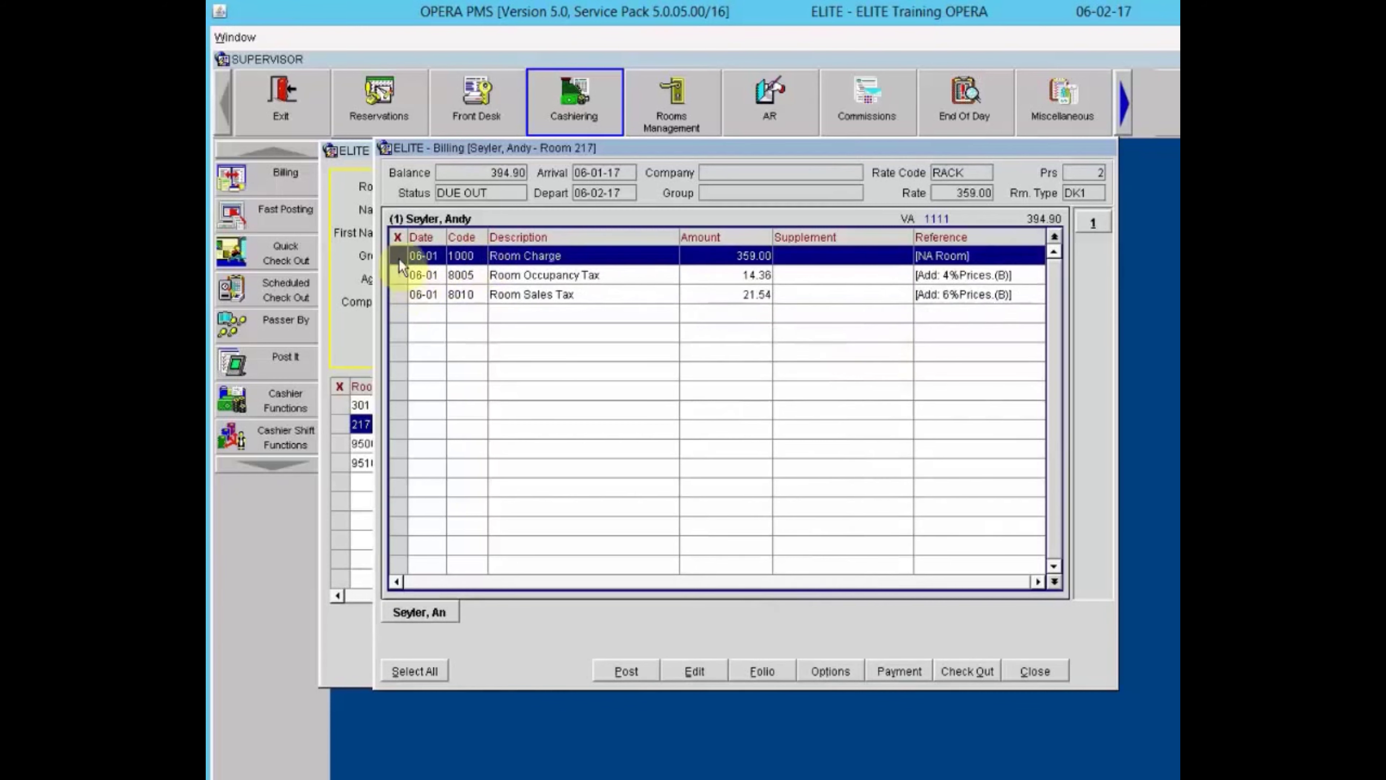
left_click(397, 274)
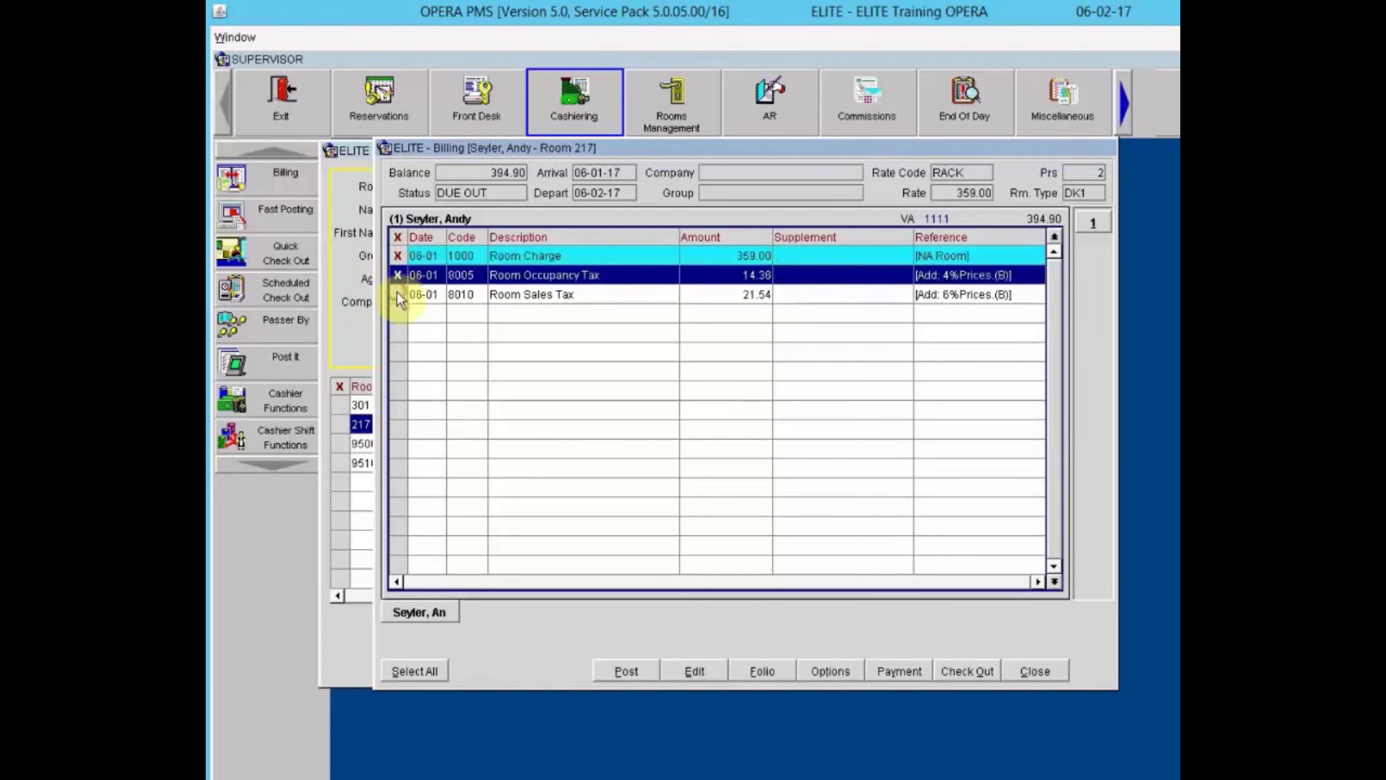
left_click(397, 294)
right_click(606, 269)
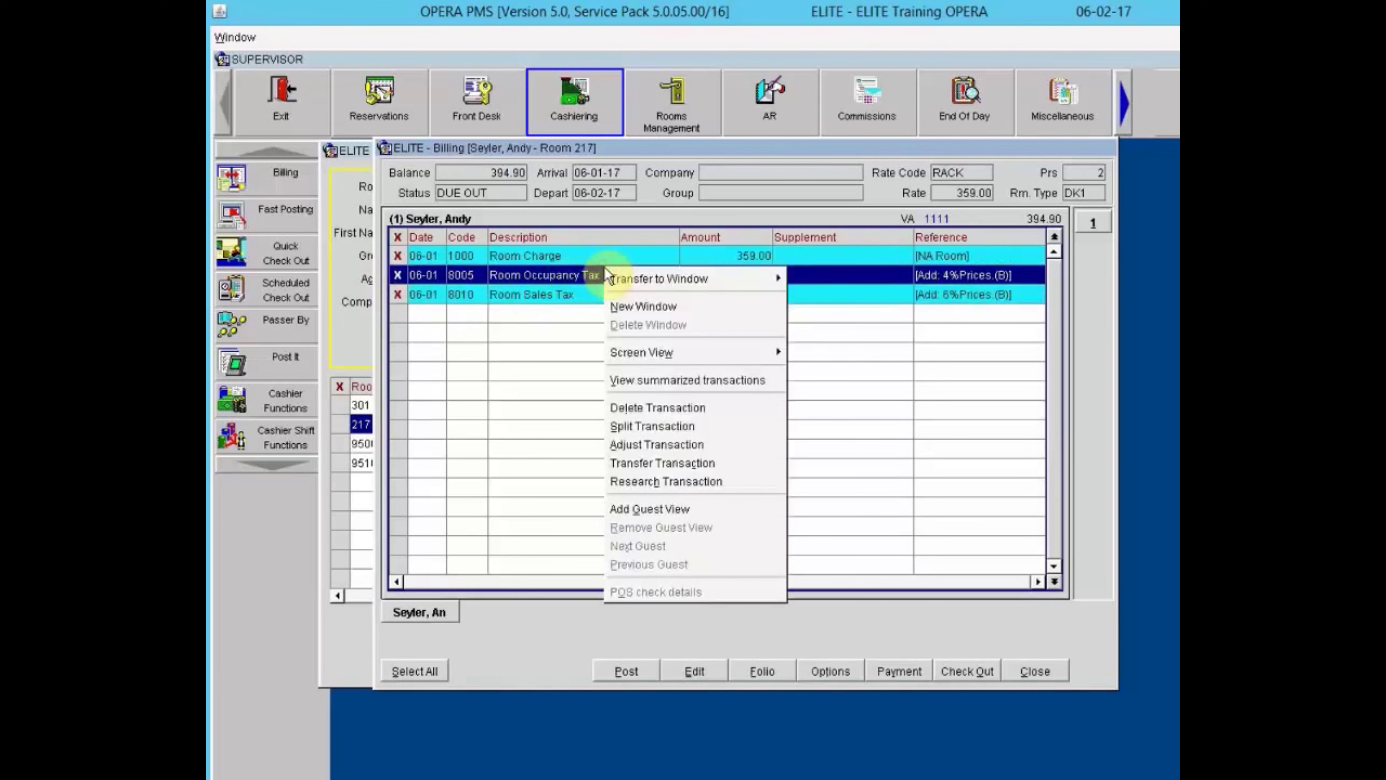
mouse_move(644, 283)
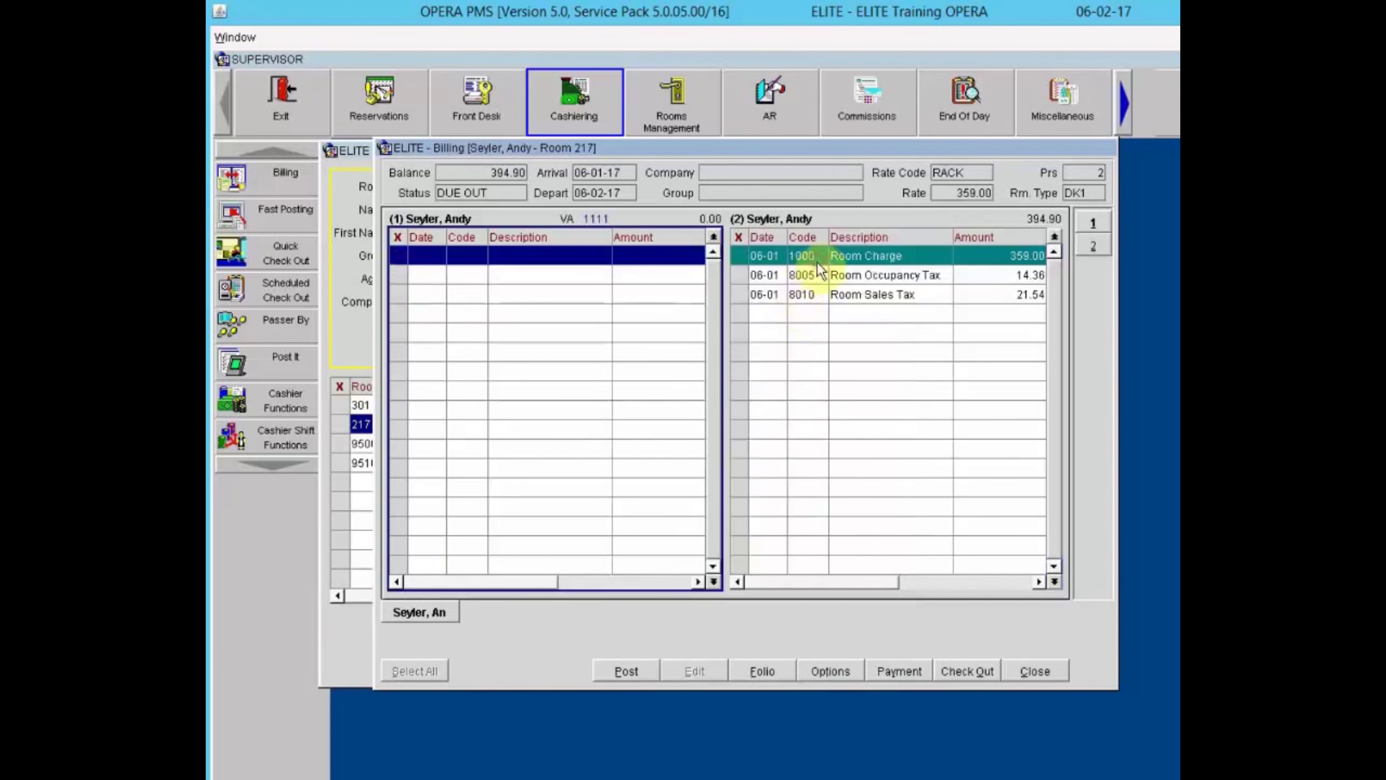
left_click(748, 258)
Move all three charges back to window 1, leaving window 2 empty at 0.00.
left_click(741, 276)
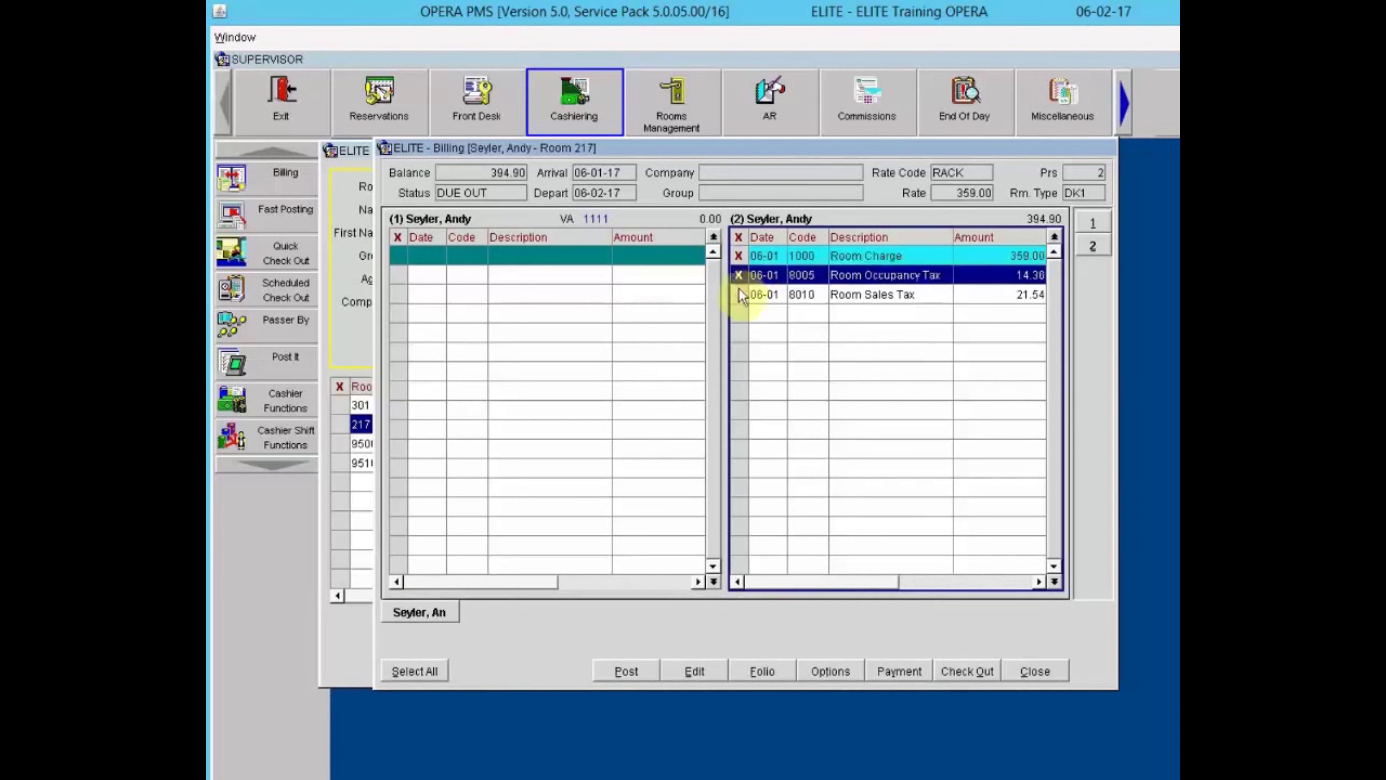
left_click(738, 295)
right_click(844, 263)
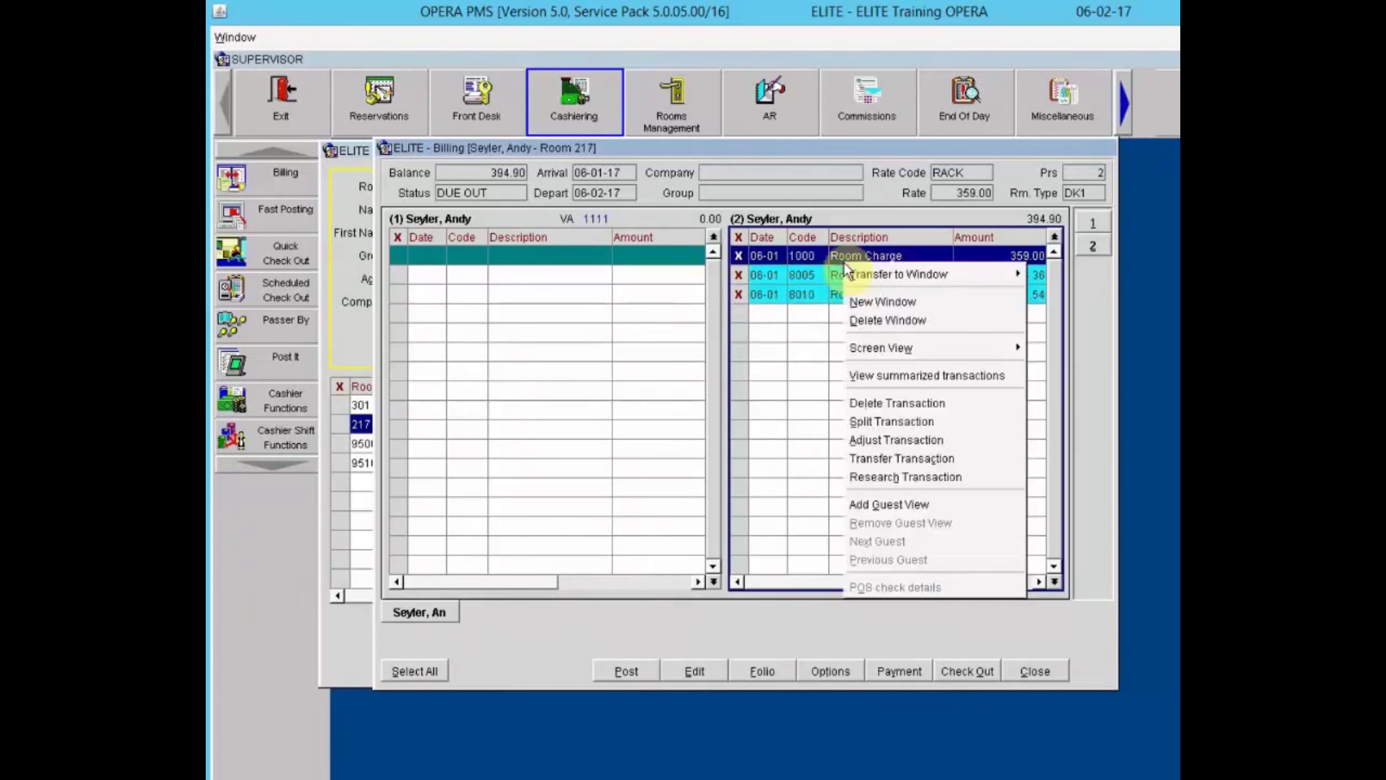
mouse_move(875, 274)
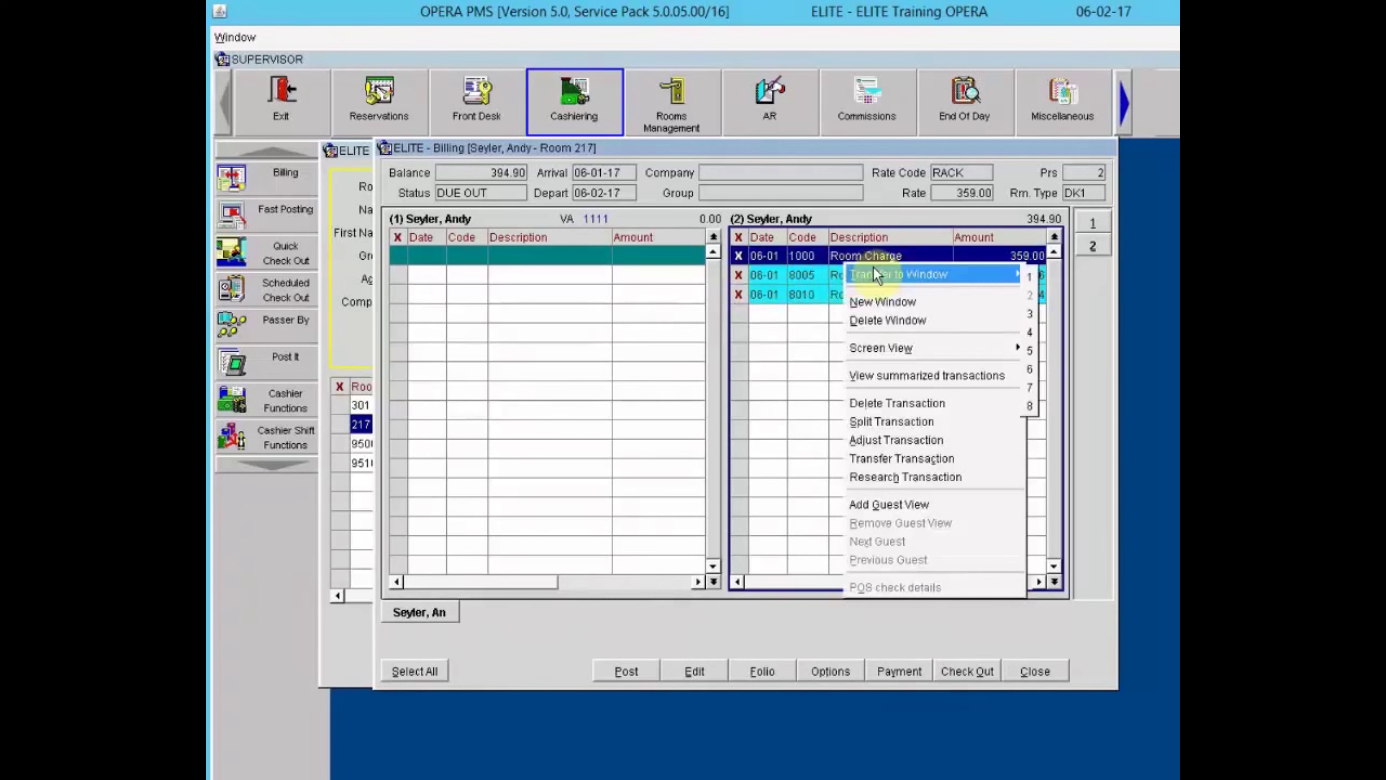
left_click(1033, 274)
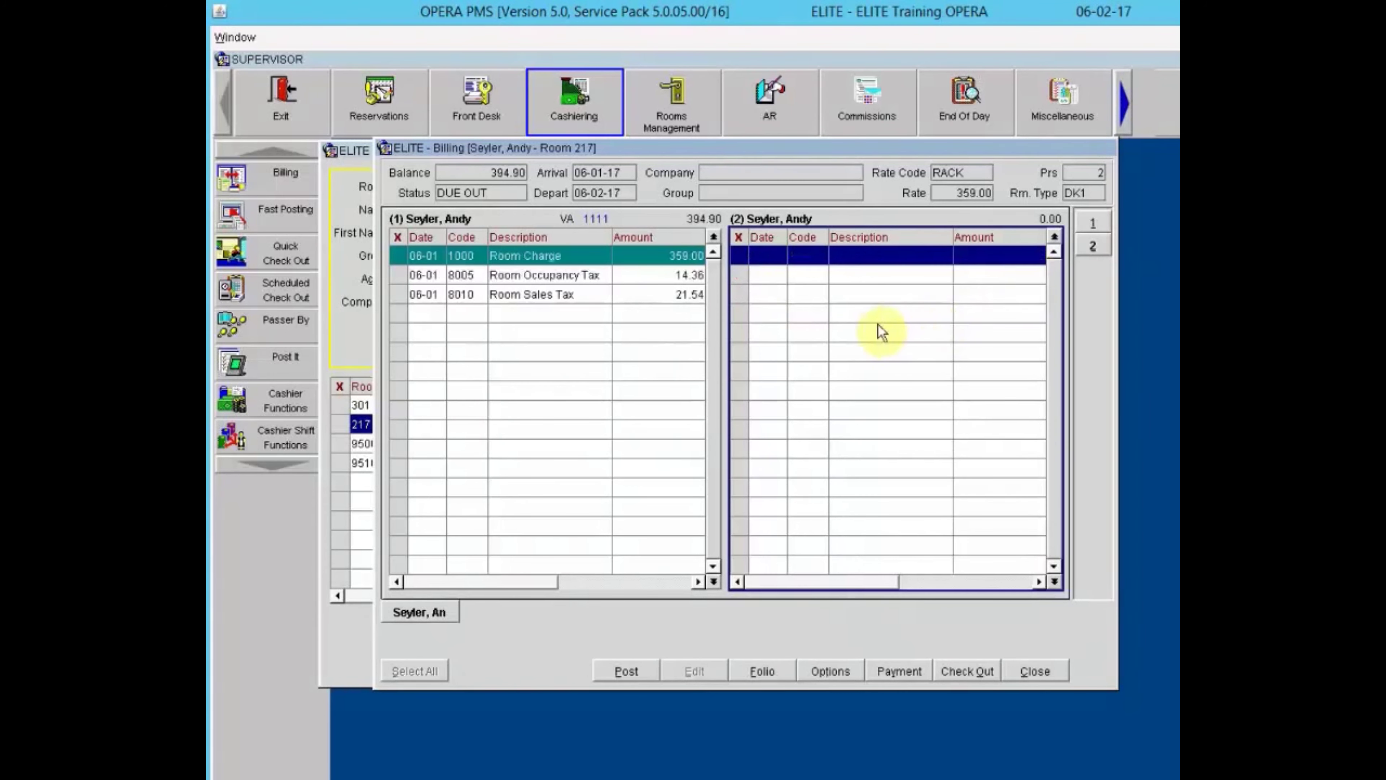
left_click(876, 302)
Delete empty folio window 2, add a new one, then delete it again.
right_click(877, 302)
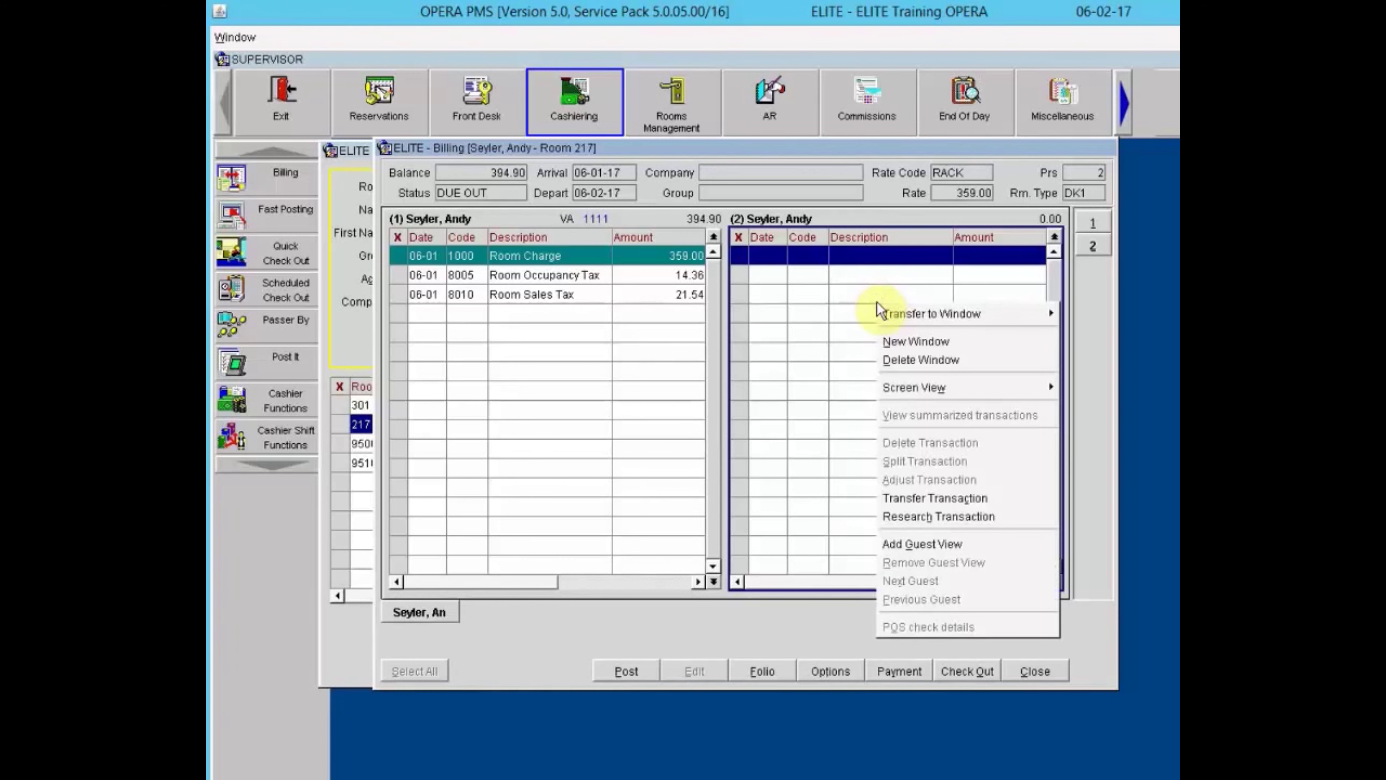
left_click(905, 361)
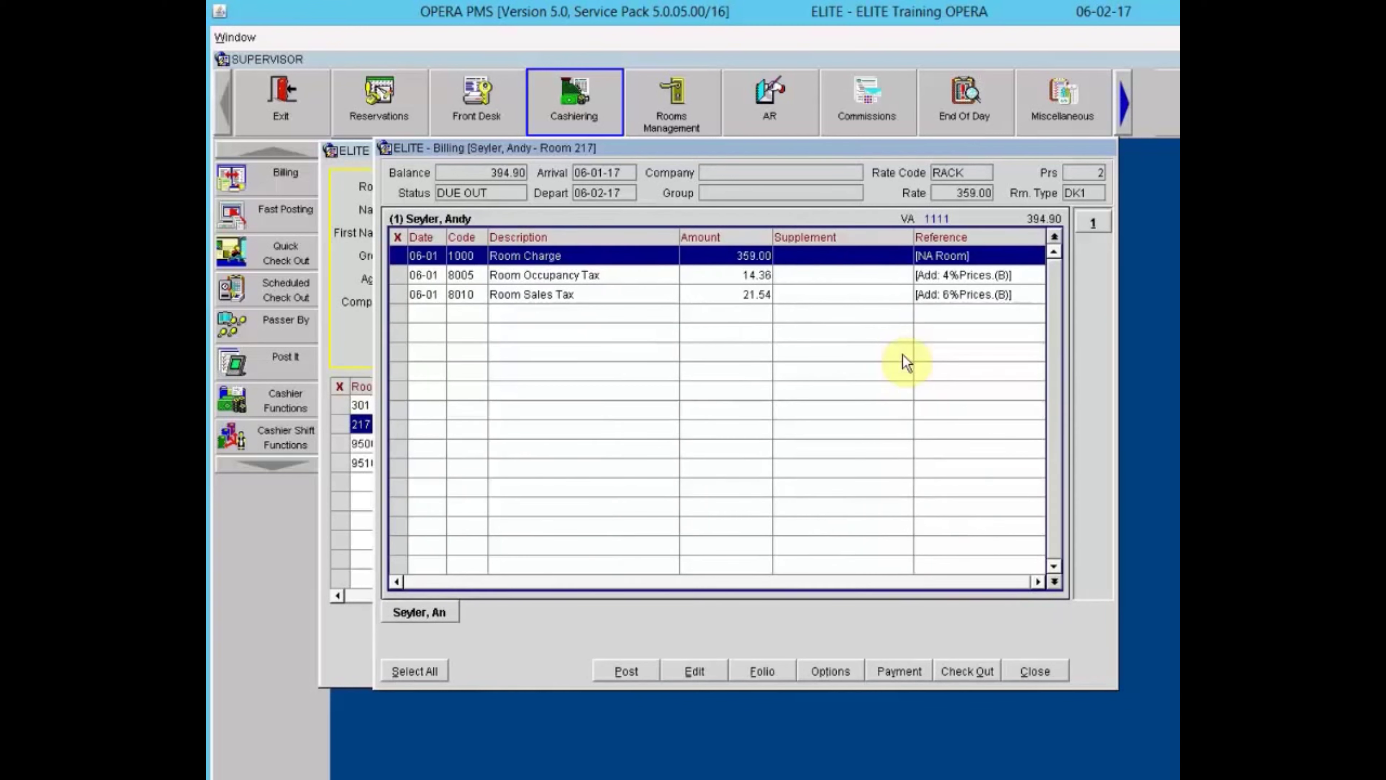
right_click(784, 330)
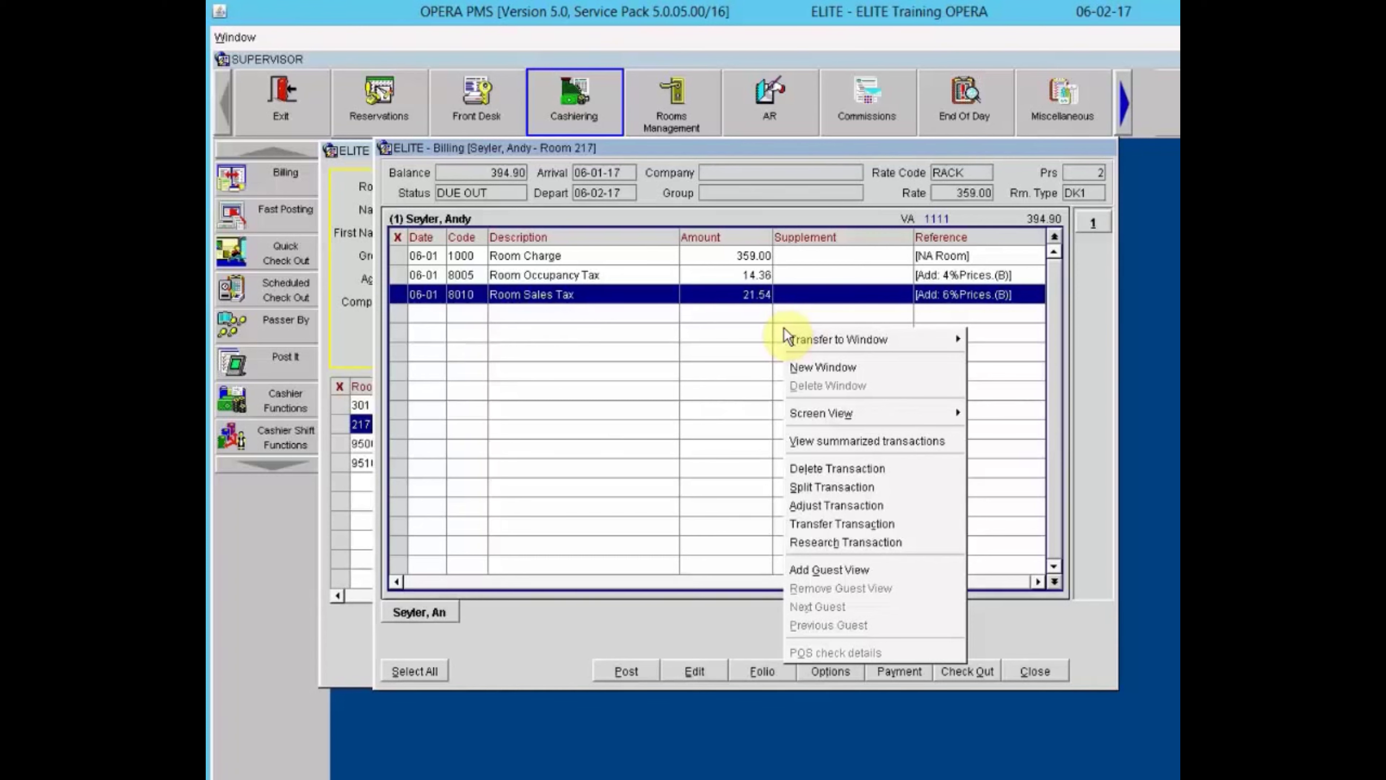
left_click(794, 369)
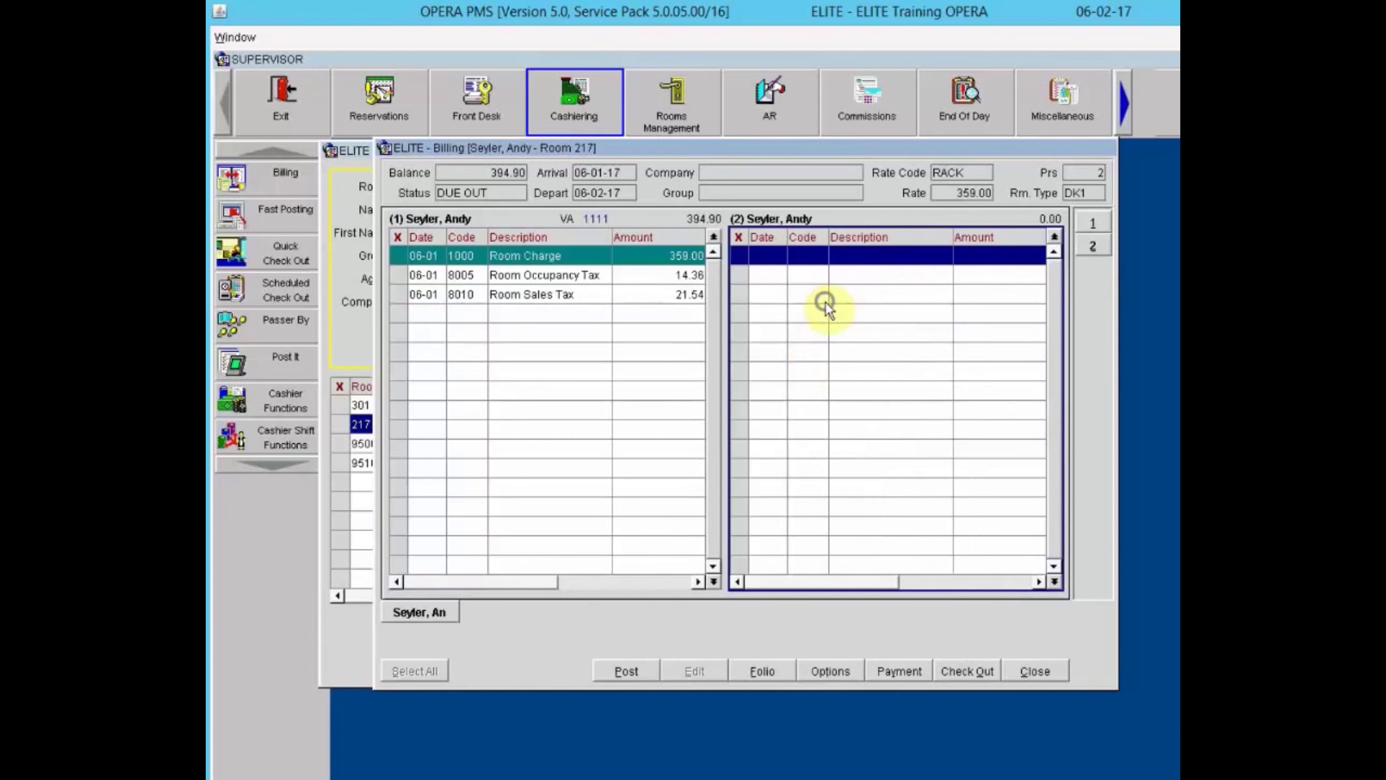
right_click(827, 303)
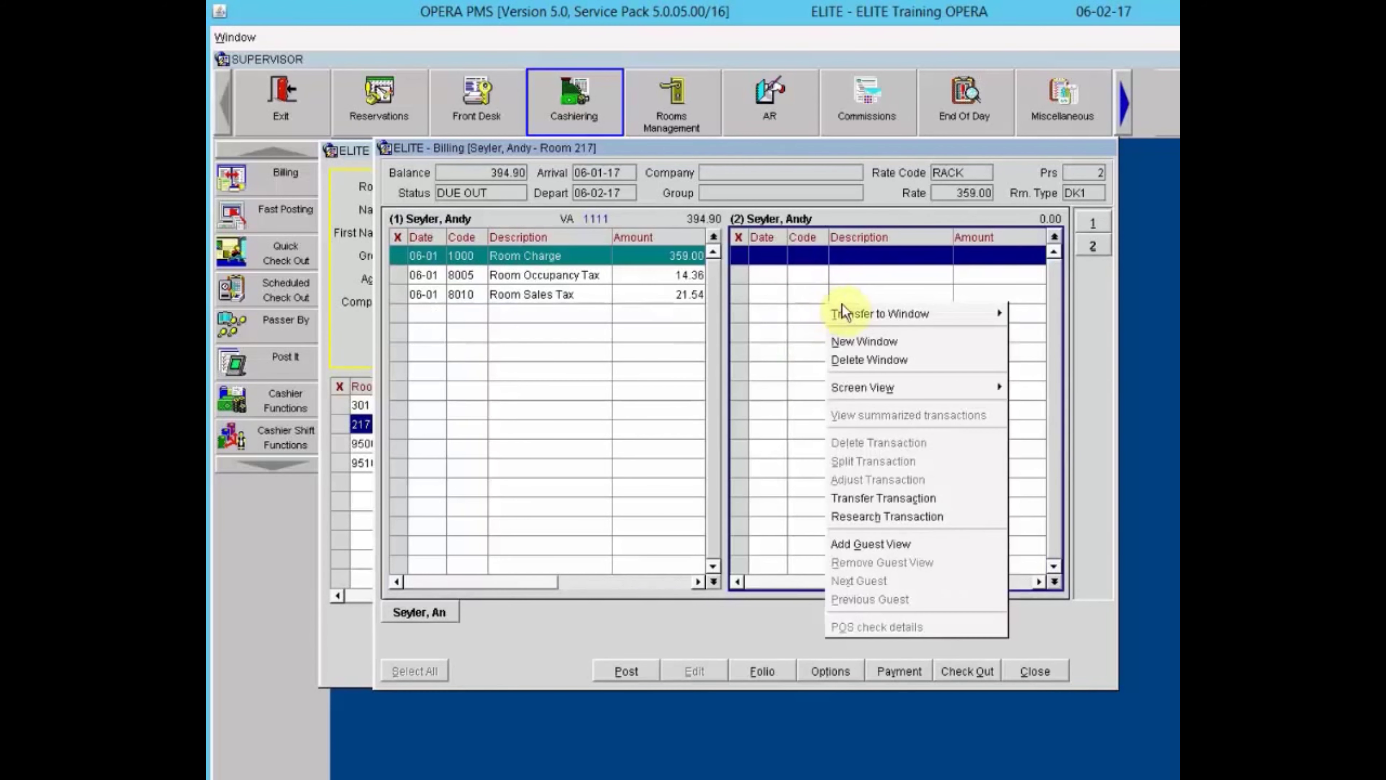
left_click(859, 360)
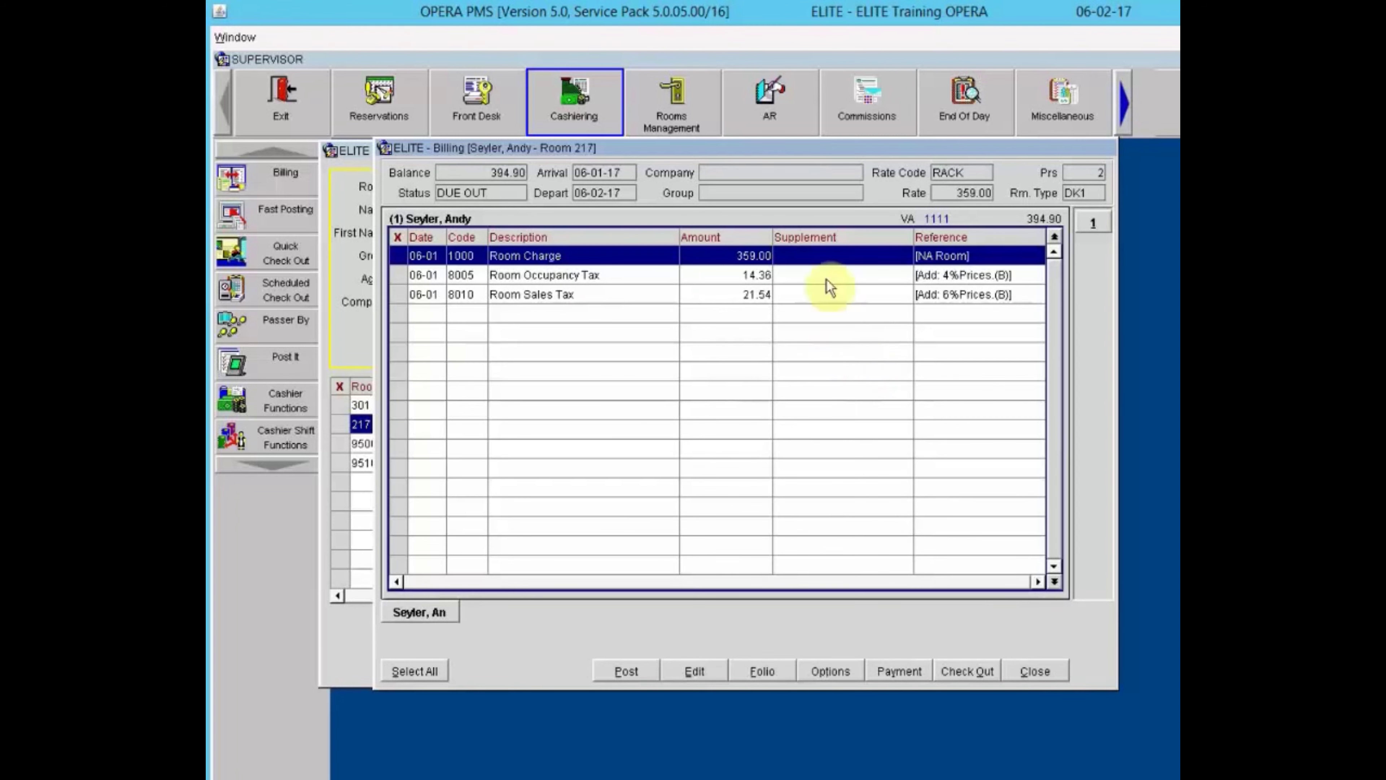
Add a new empty second folio window to Room 217's bill.
right_click(817, 316)
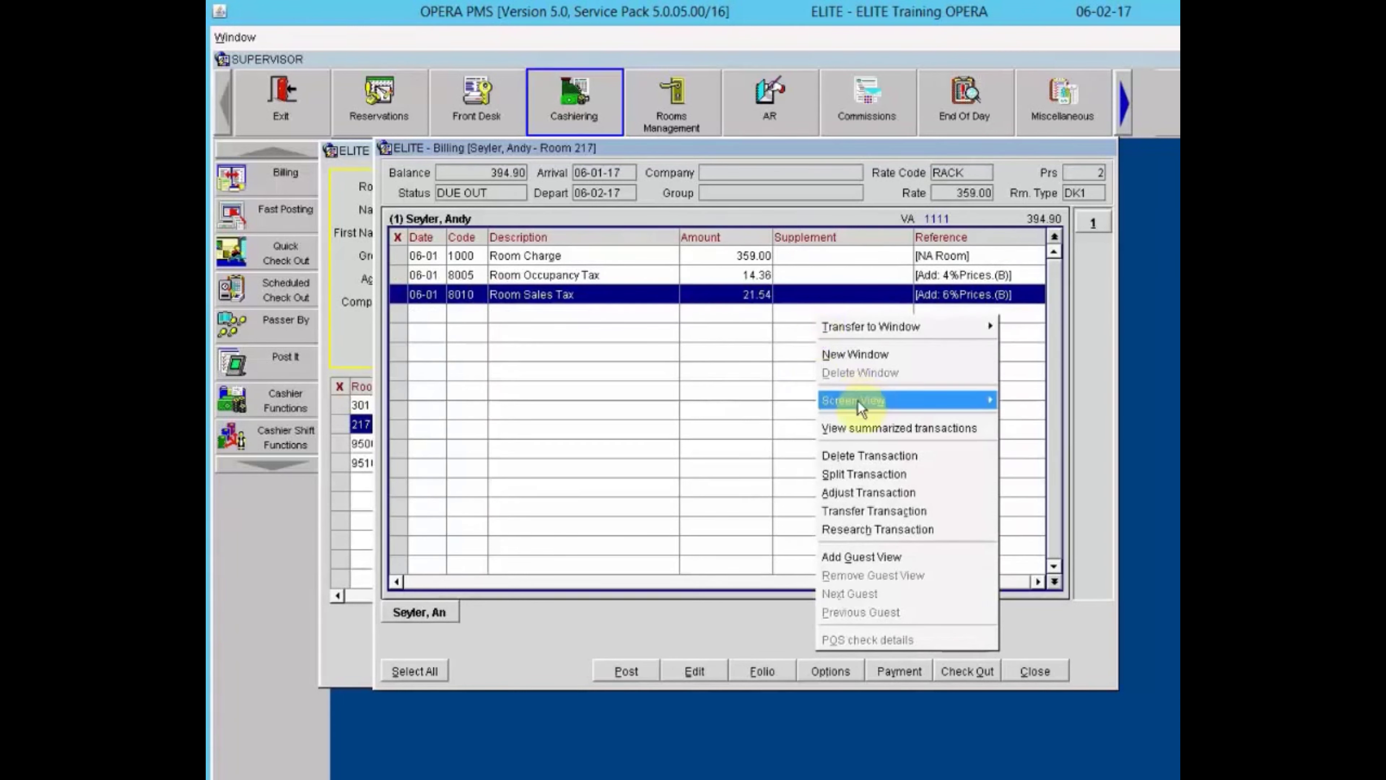
mouse_move(858, 400)
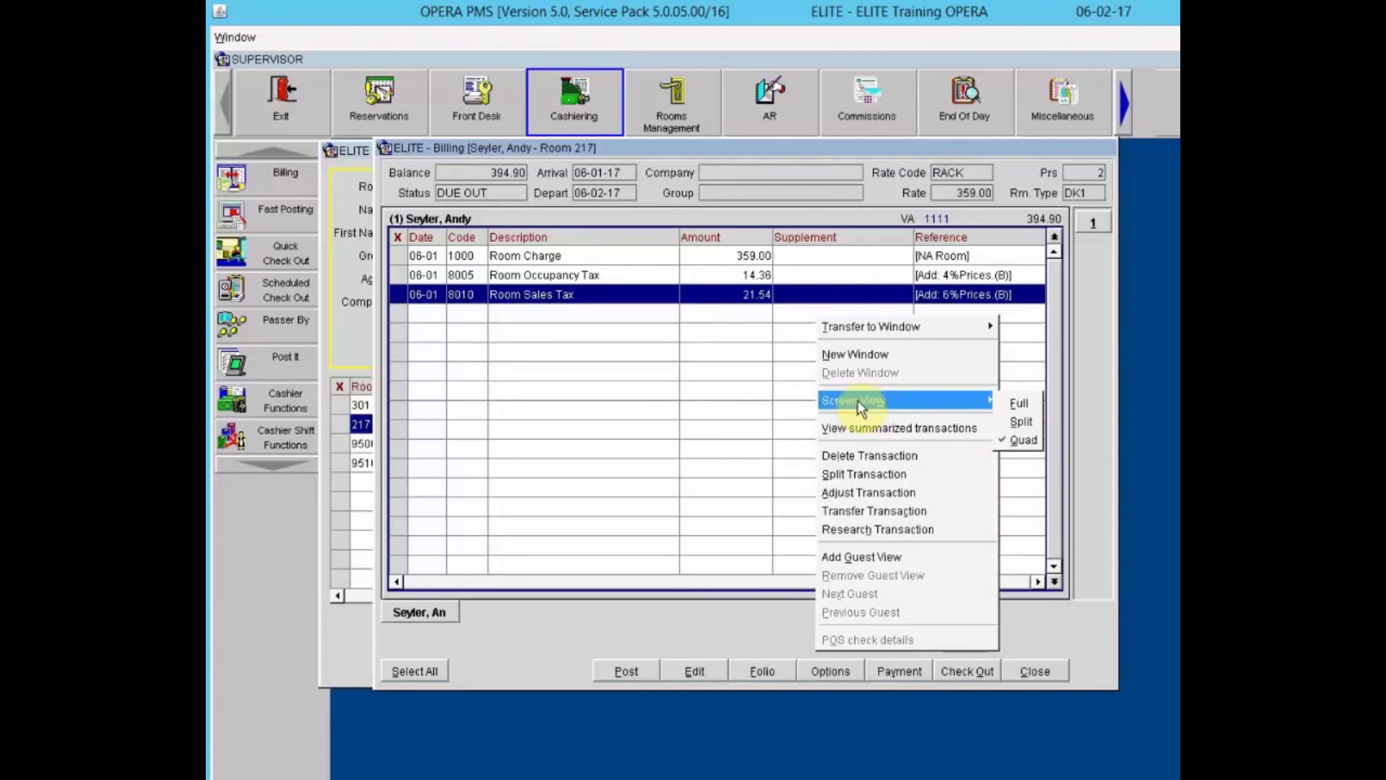
left_click(882, 356)
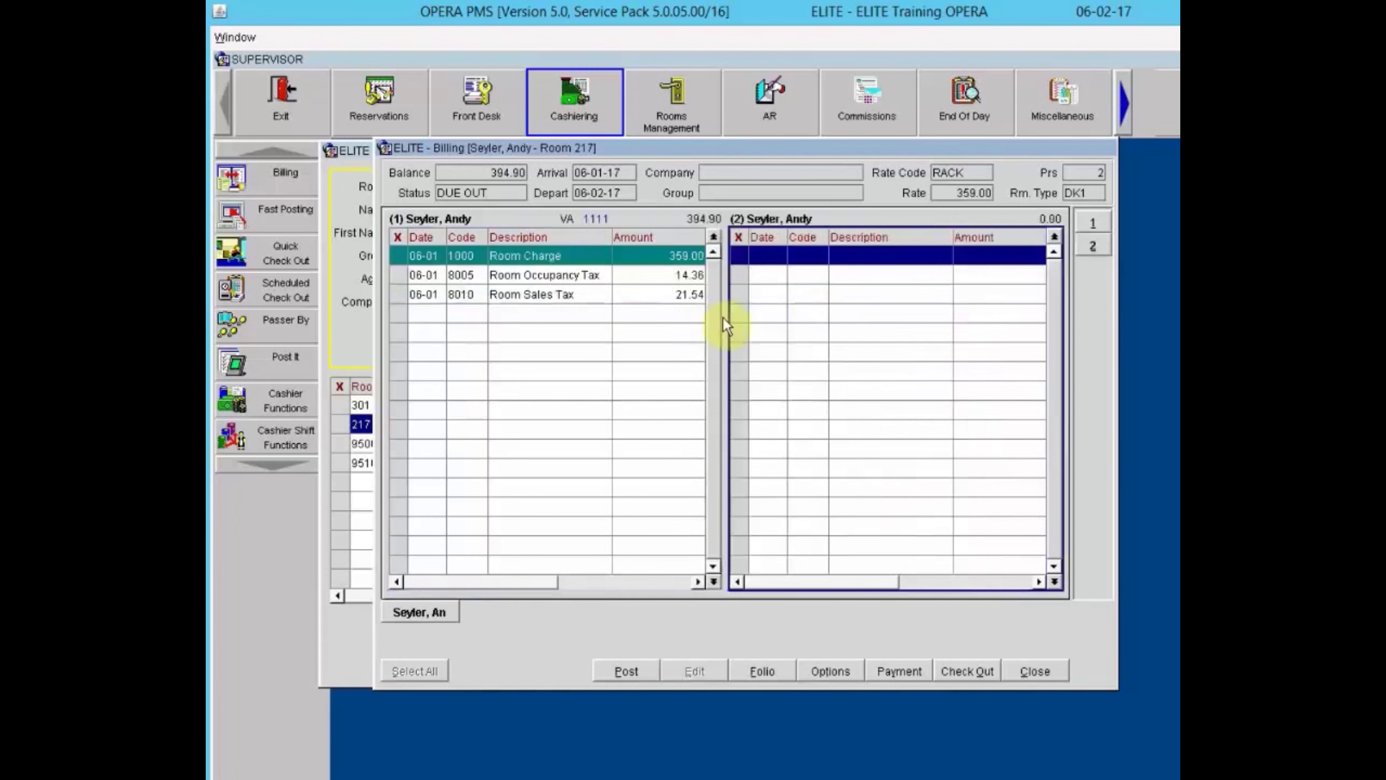
Set the billing screen view to Full, showing one window at full width.
left_click(644, 340)
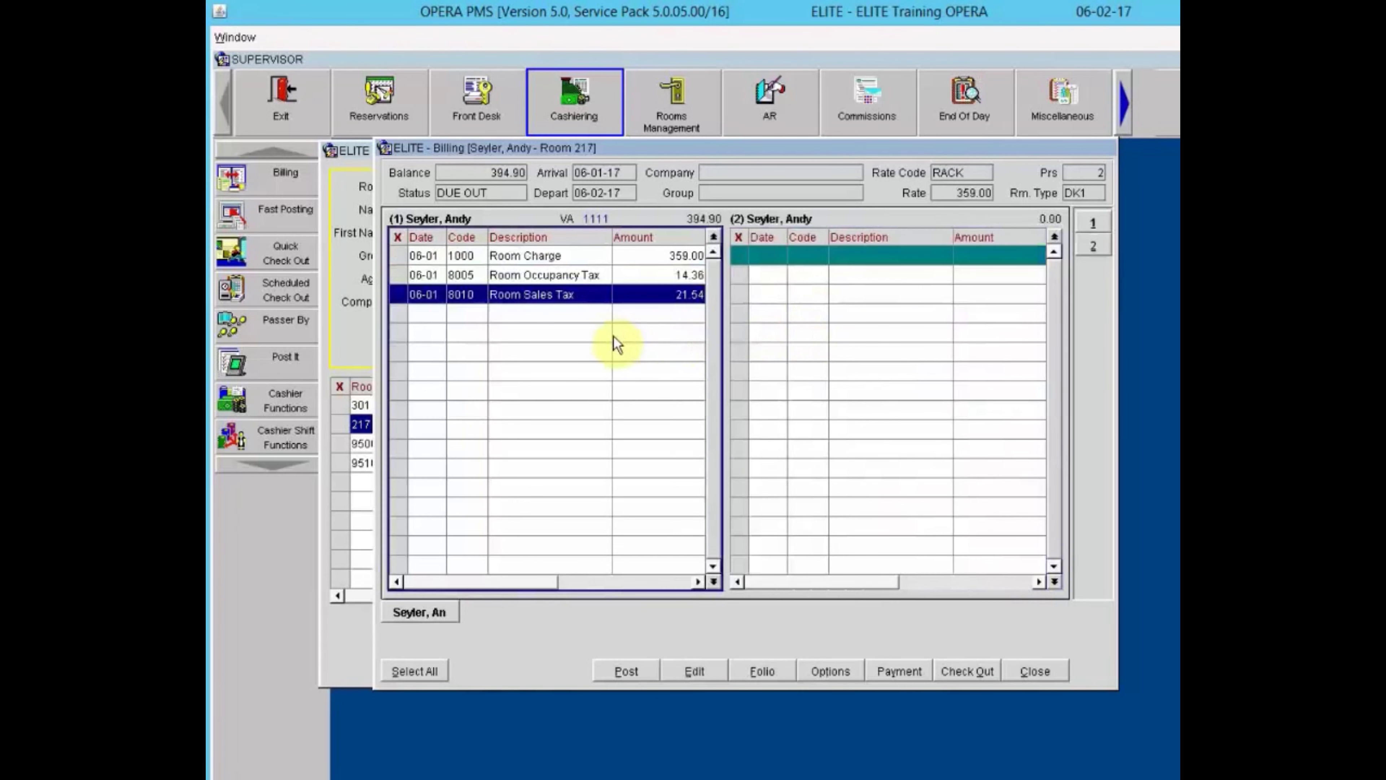
right_click(613, 339)
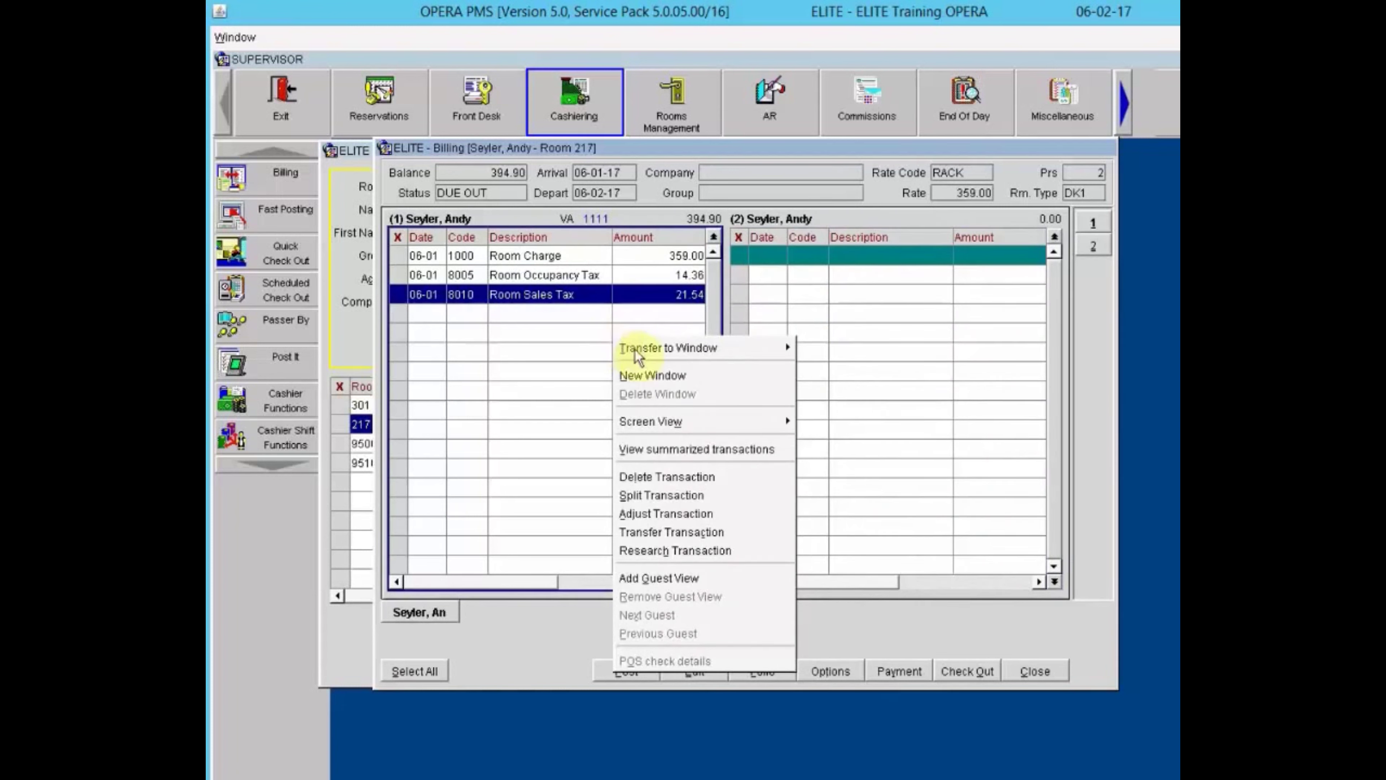
mouse_move(654, 424)
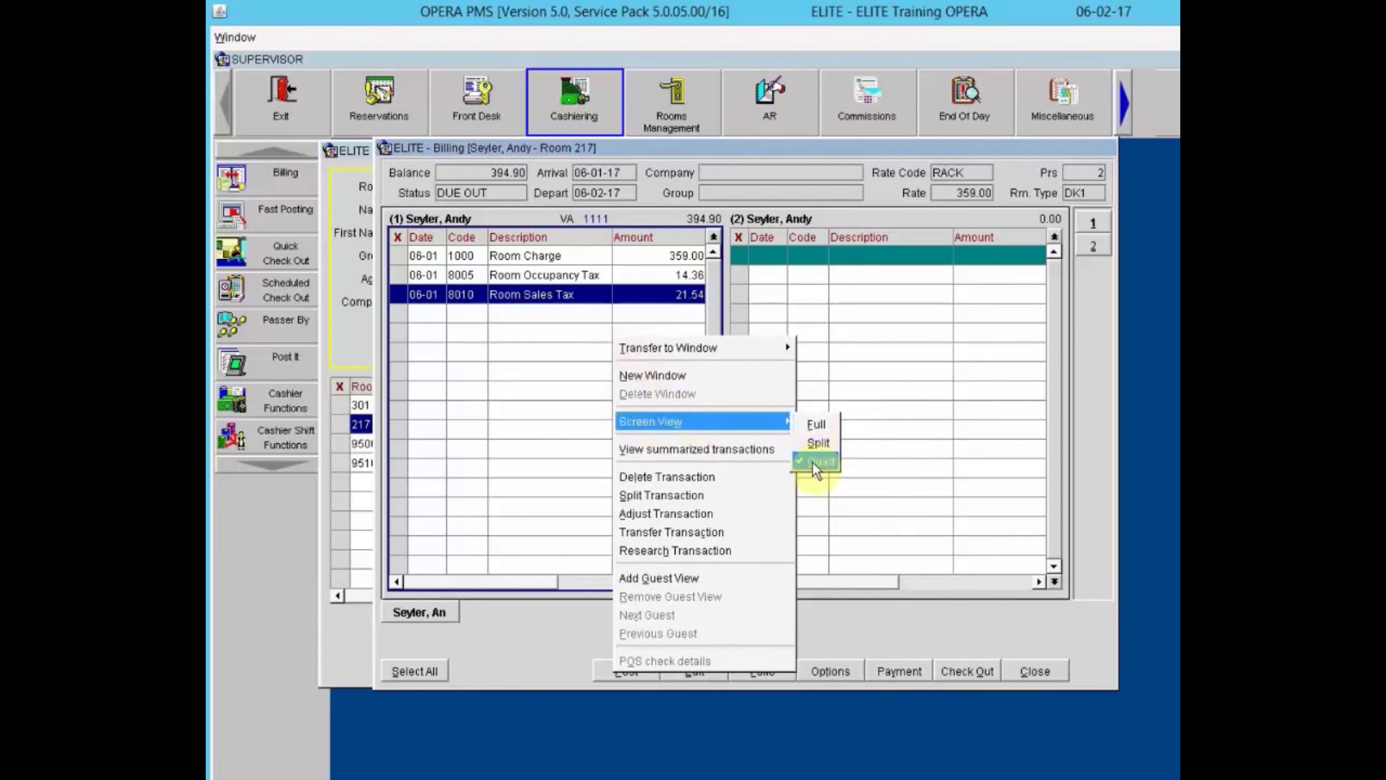
left_click(815, 427)
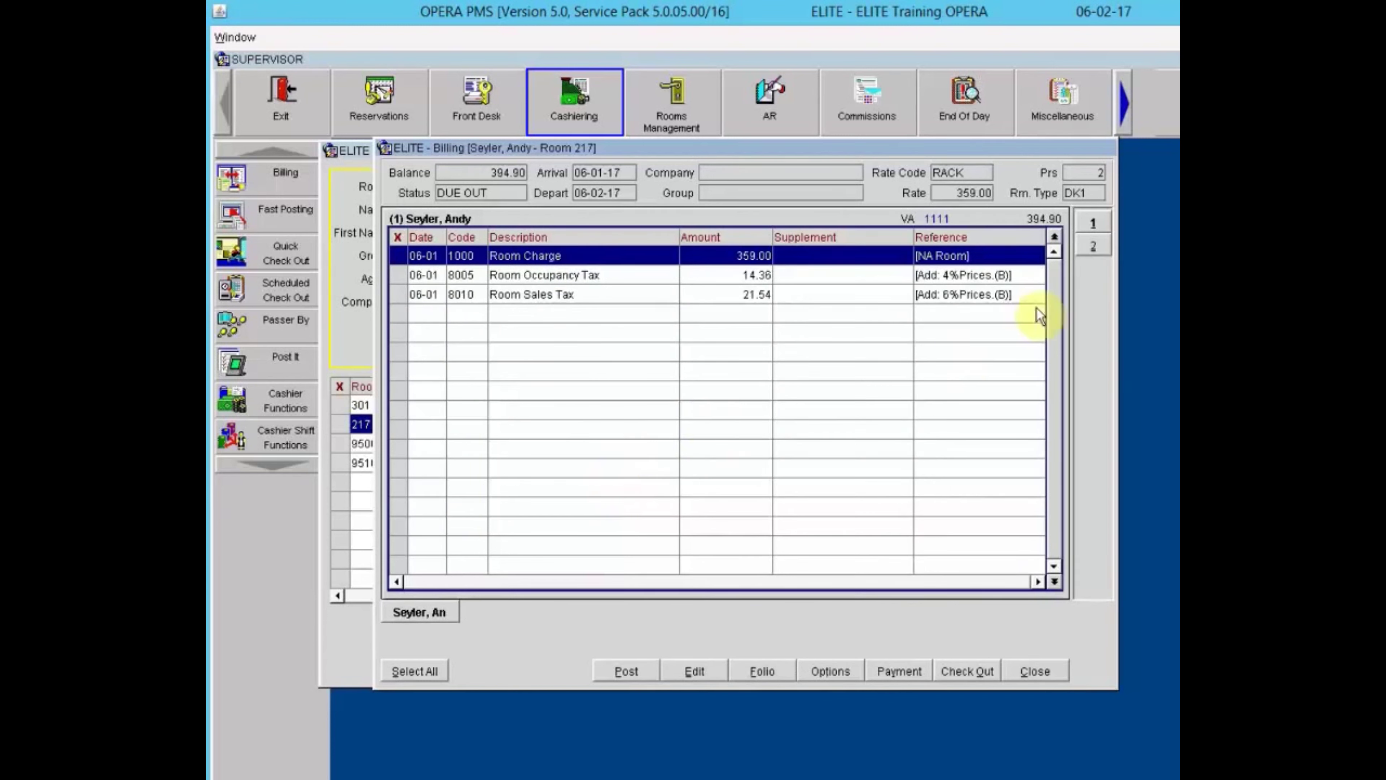
Switch between window tabs 2 and 1, then set the screen view to Split.
left_click(1102, 247)
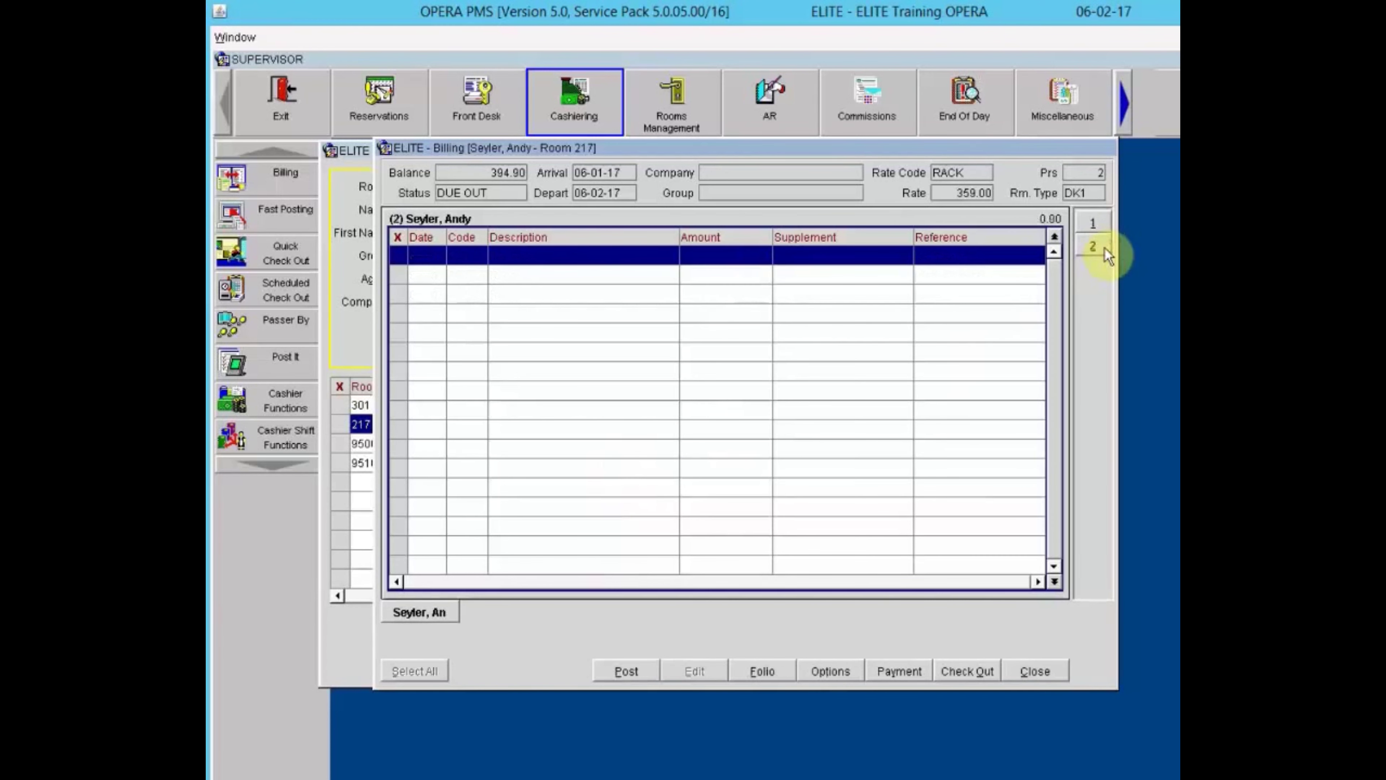
left_click(1094, 225)
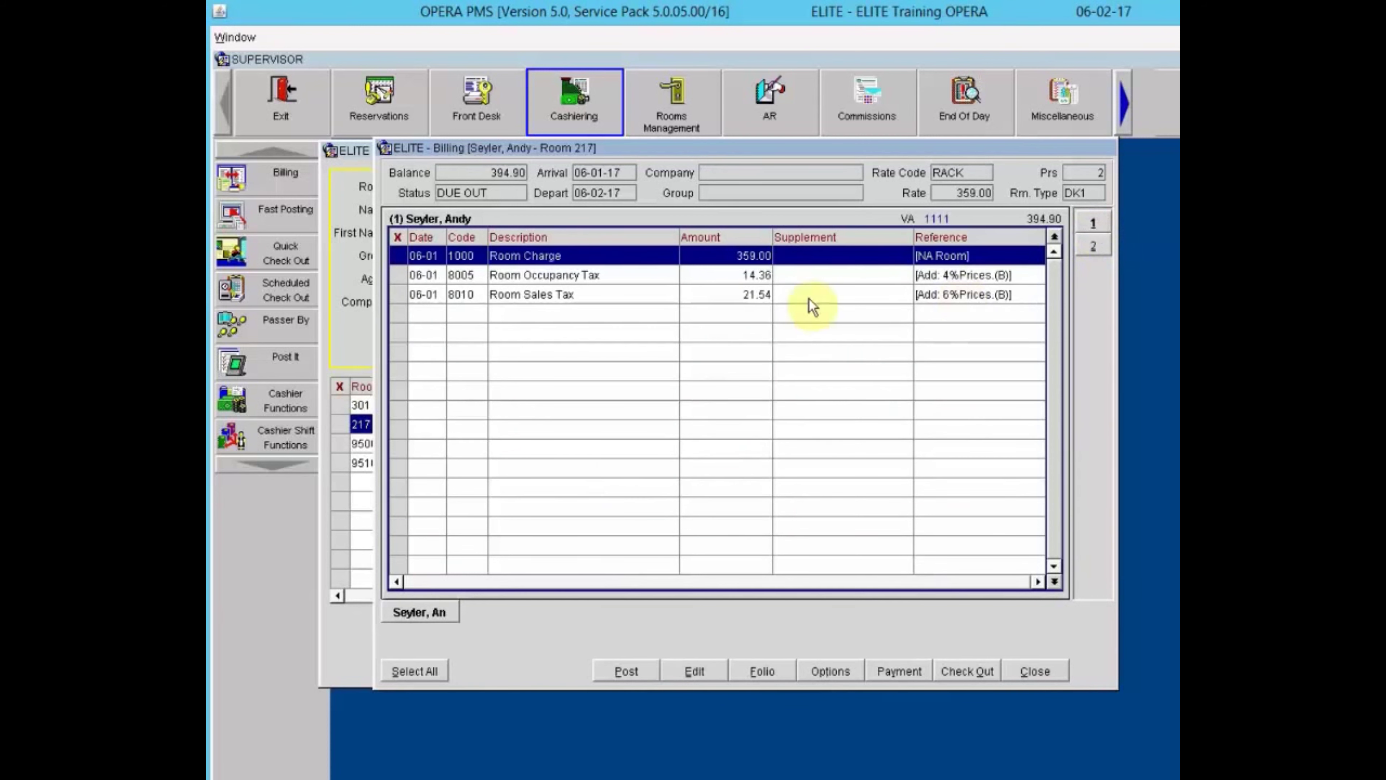
right_click(705, 312)
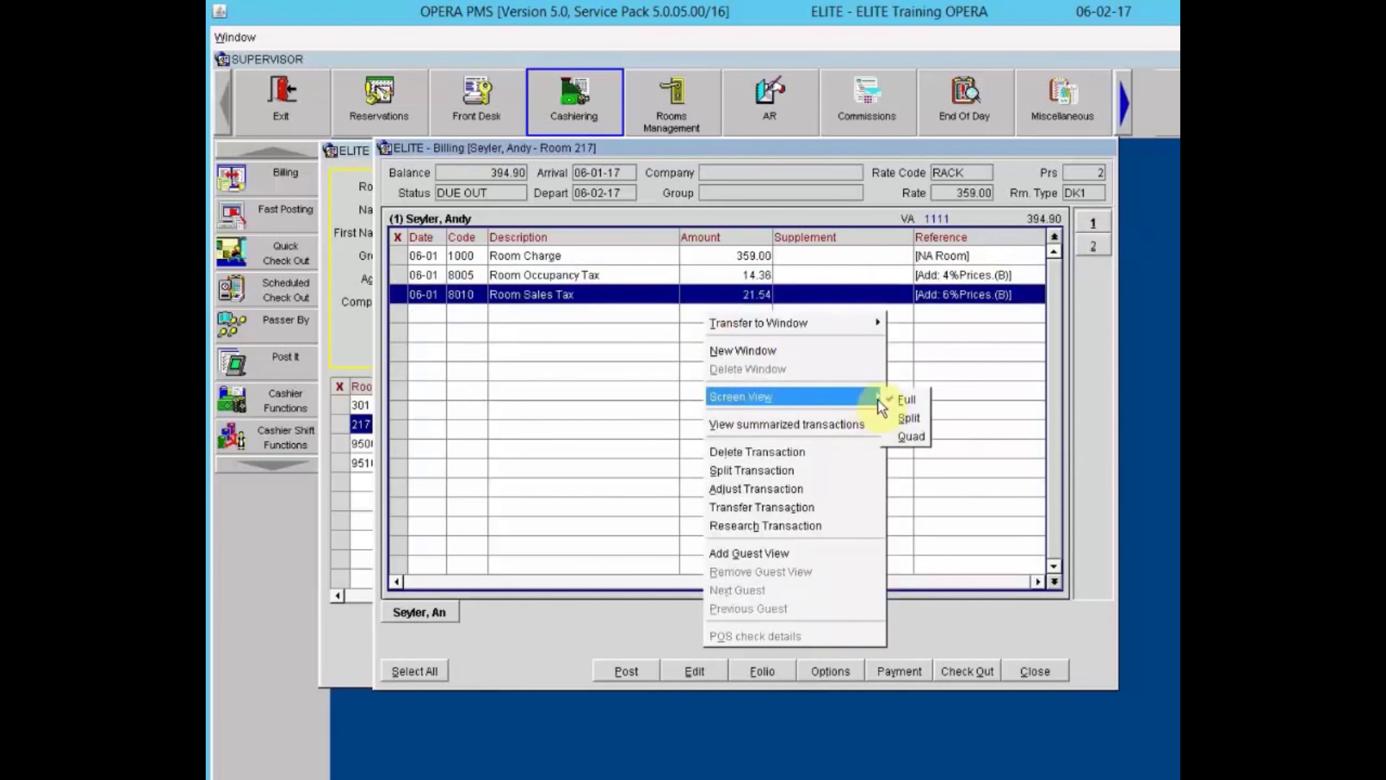
left_click(907, 418)
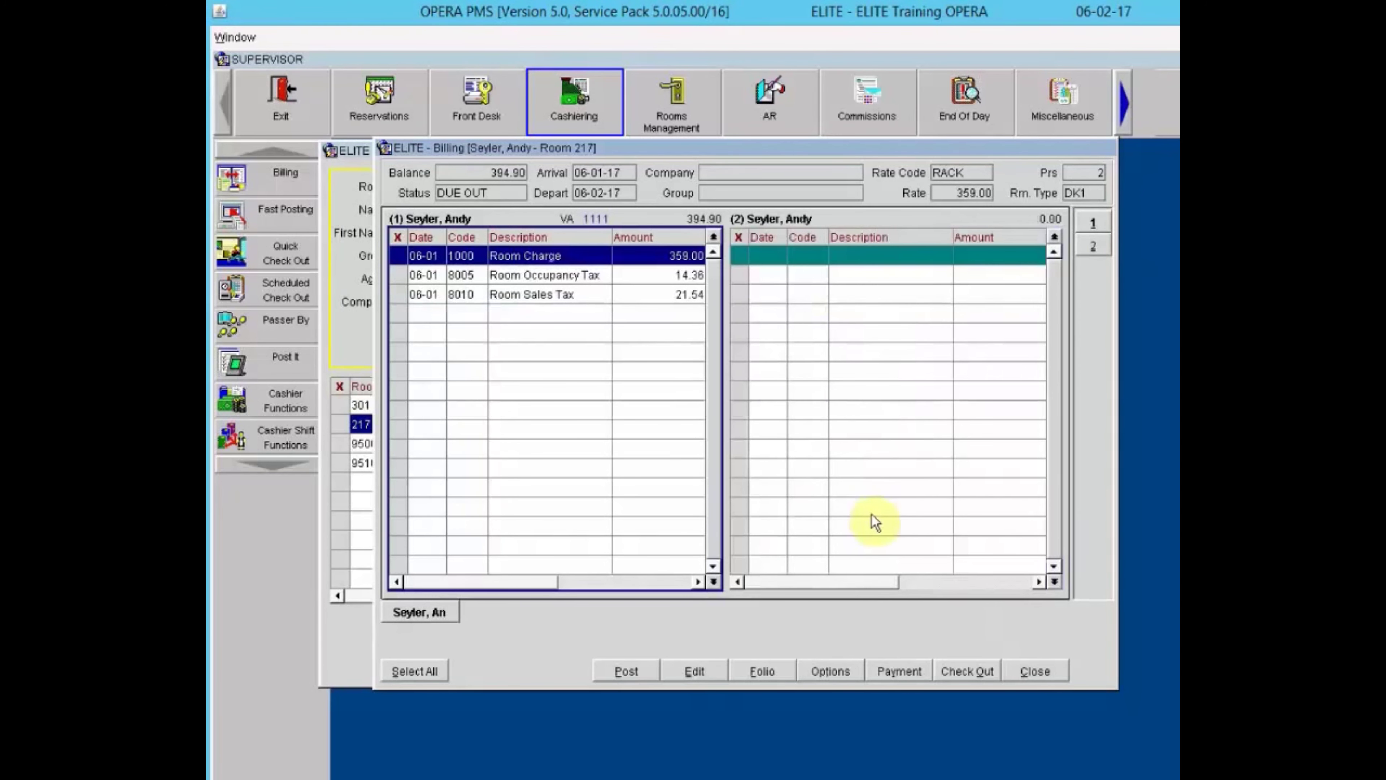
left_click(922, 262)
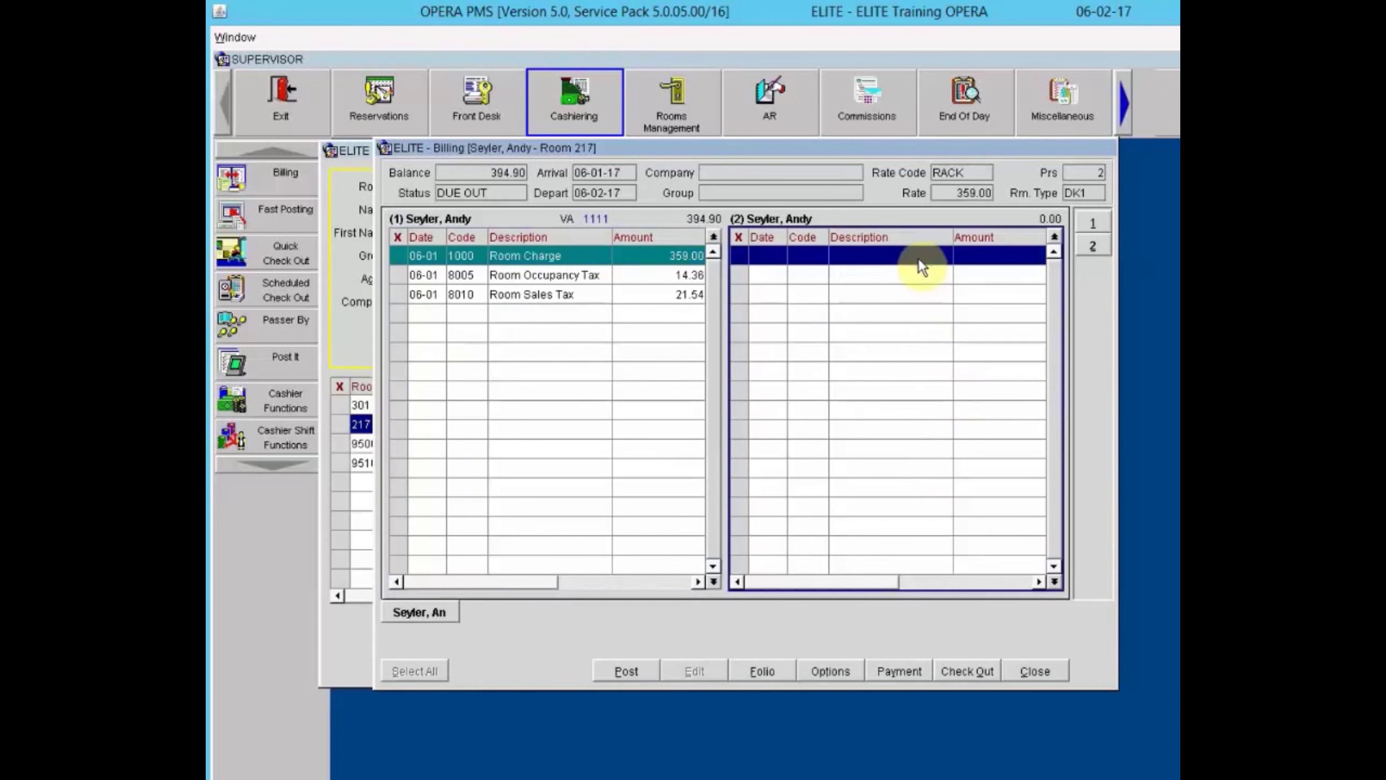
right_click(900, 300)
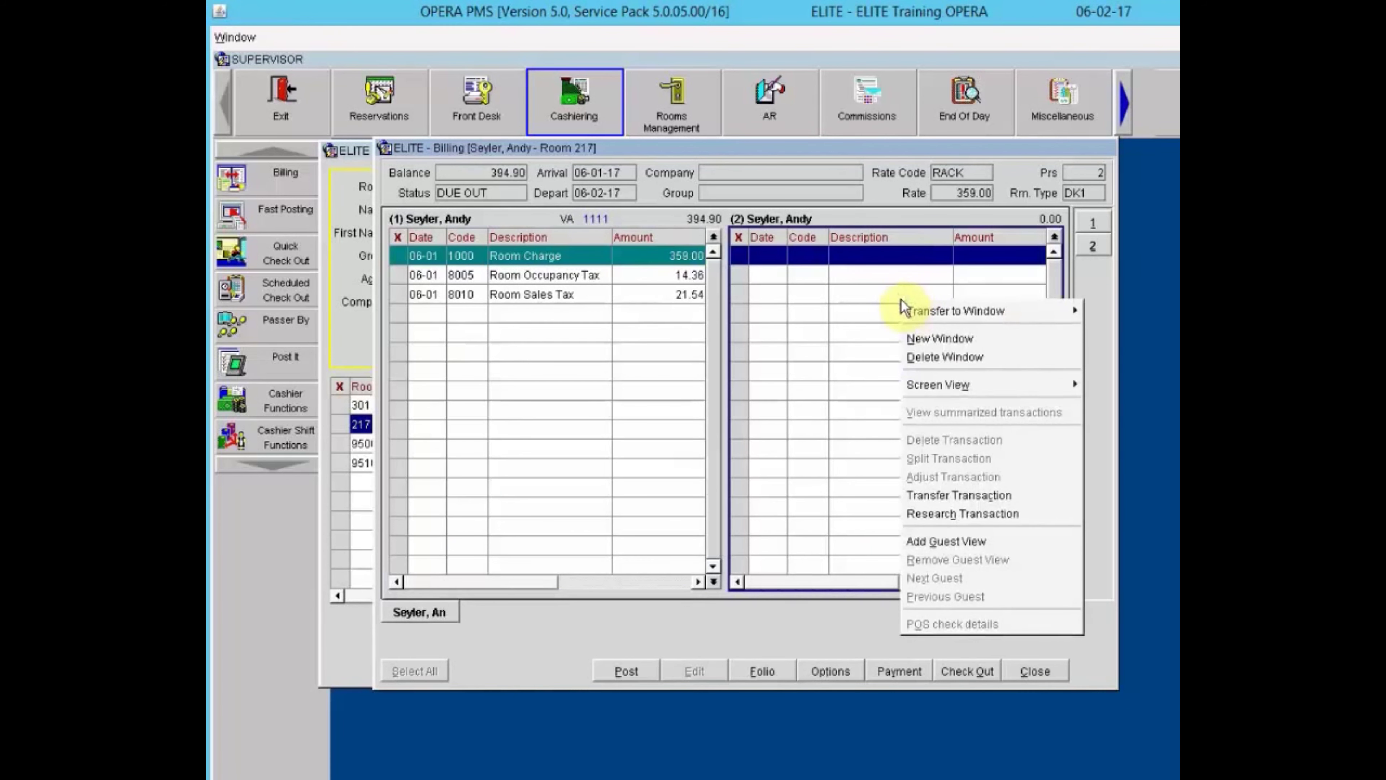
Delete folio window 2, toggle summarized/detailed transactions, ending on detailed with references.
left_click(938, 361)
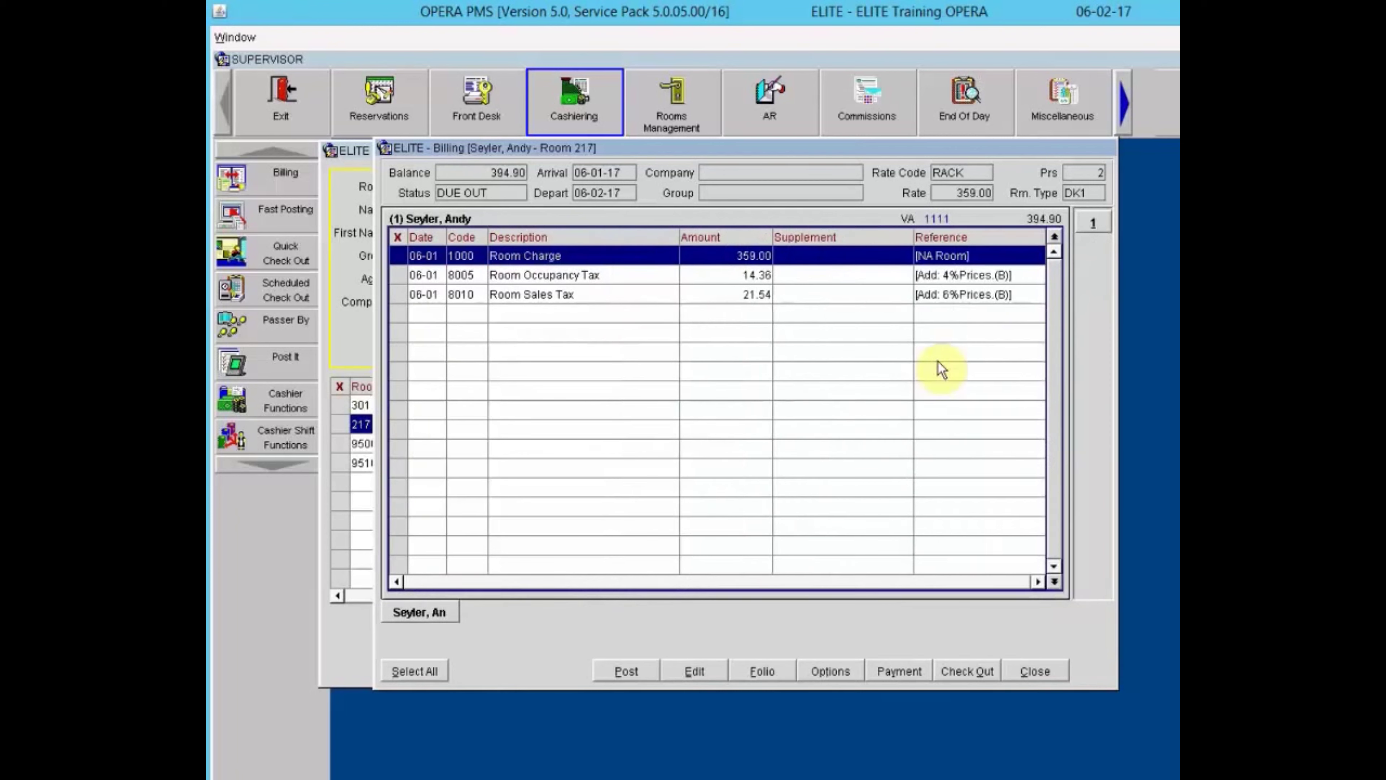
right_click(767, 382)
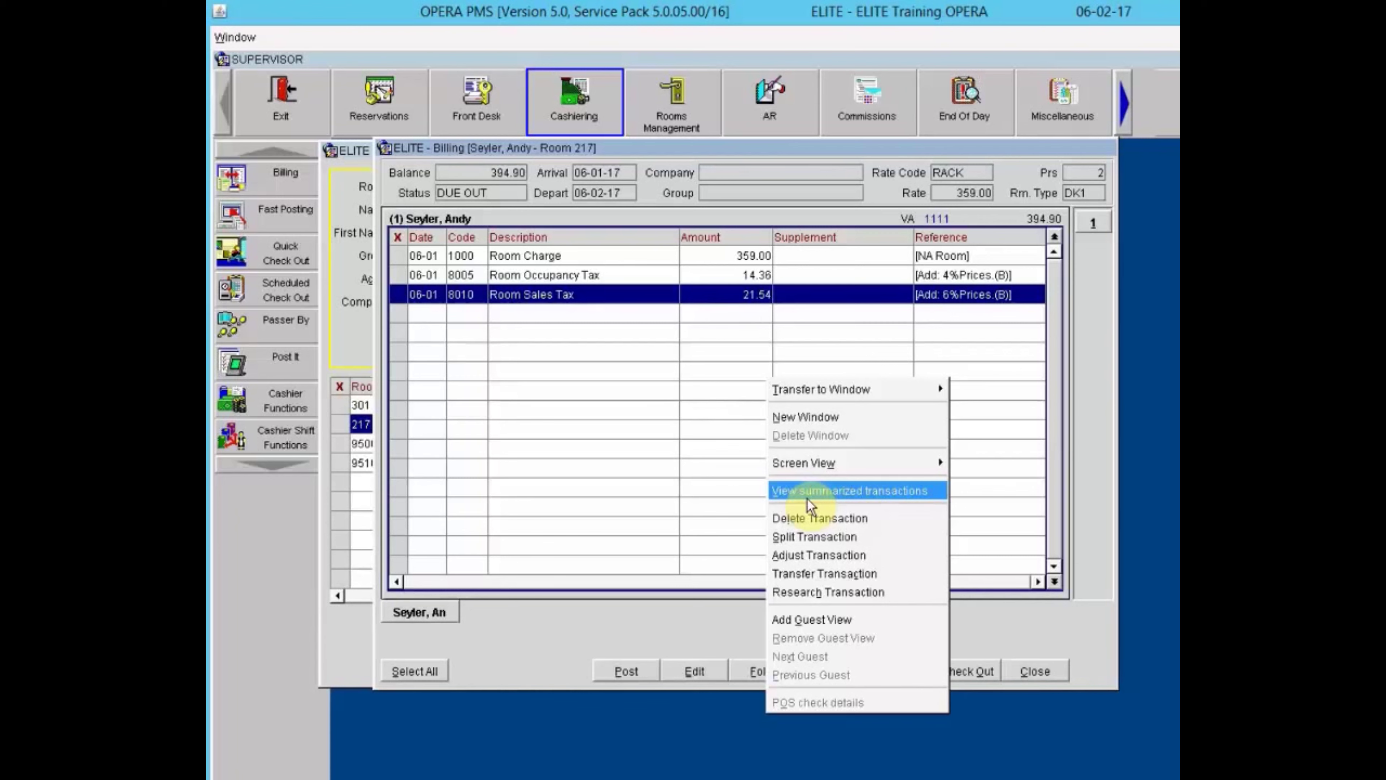
left_click(814, 495)
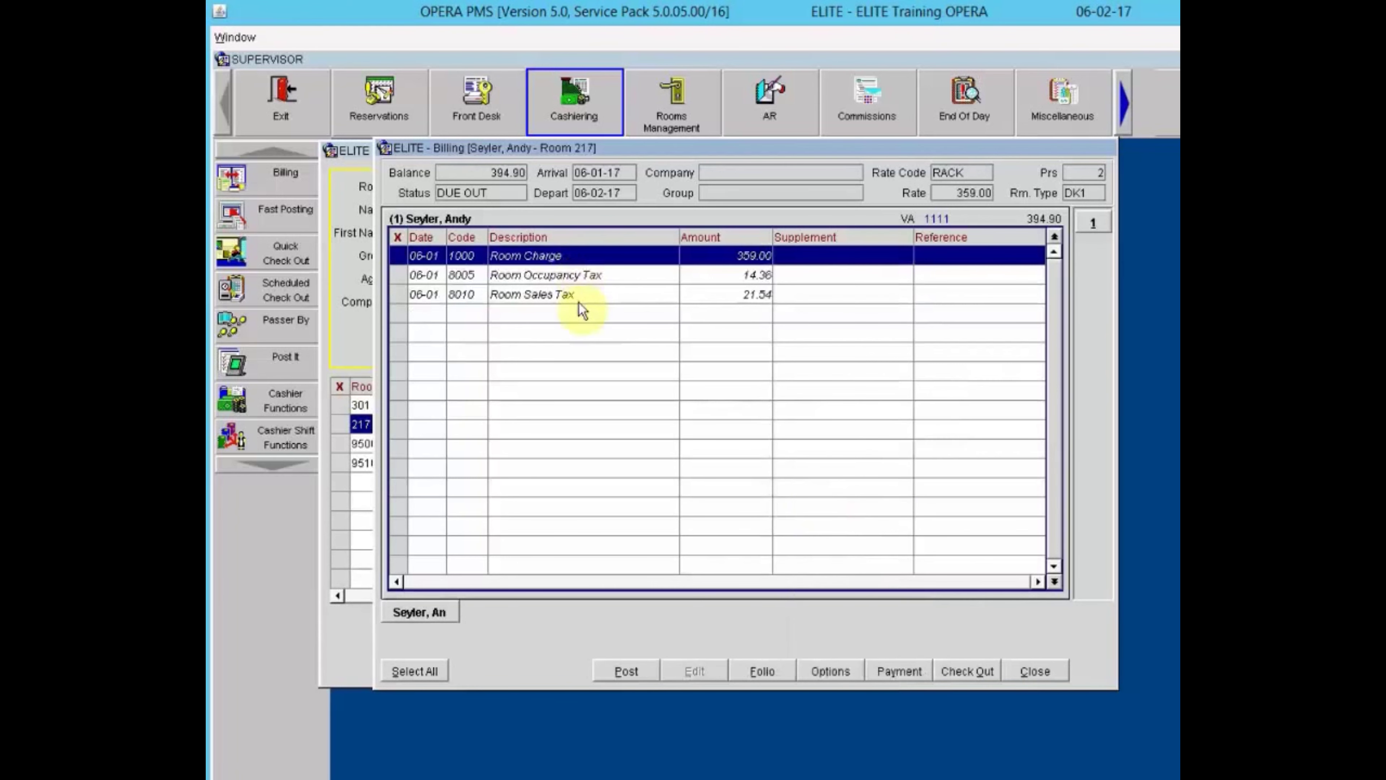
right_click(589, 259)
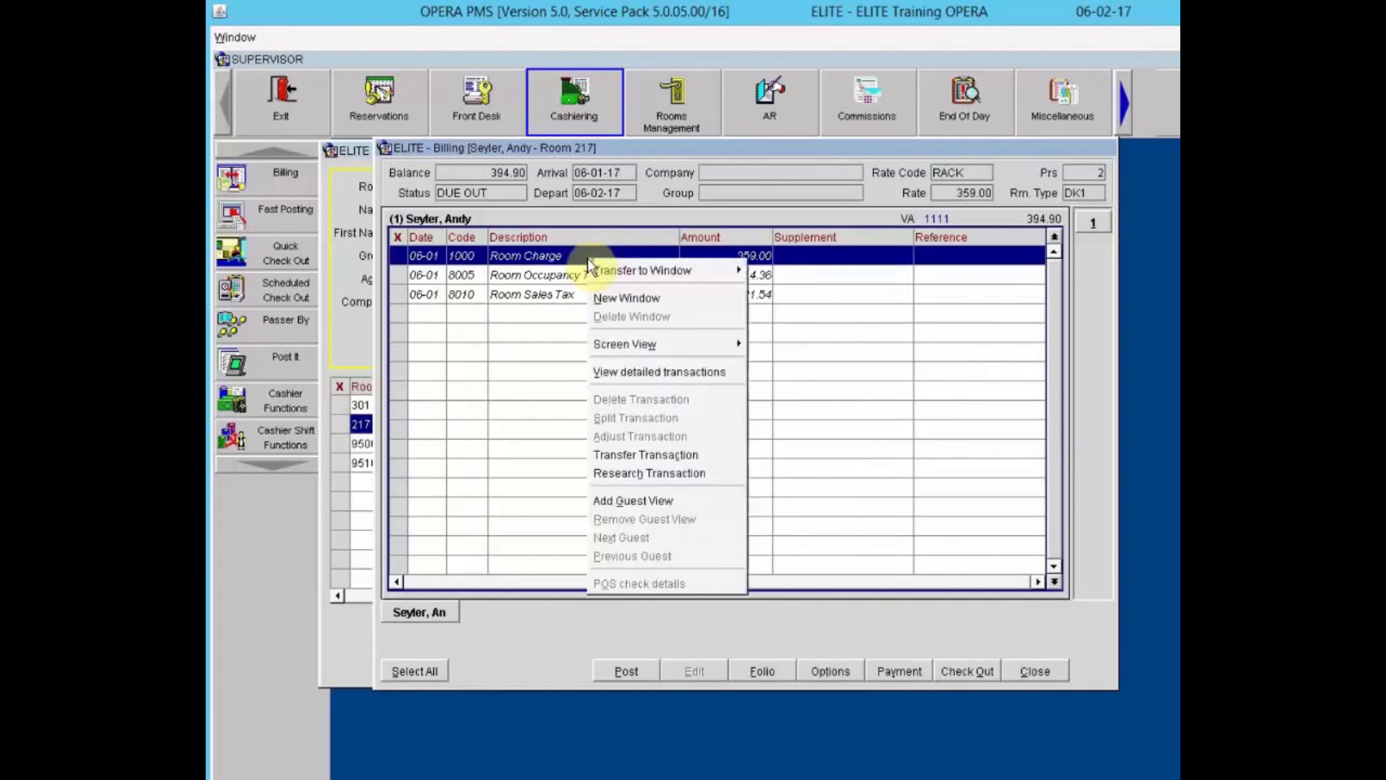
left_click(631, 373)
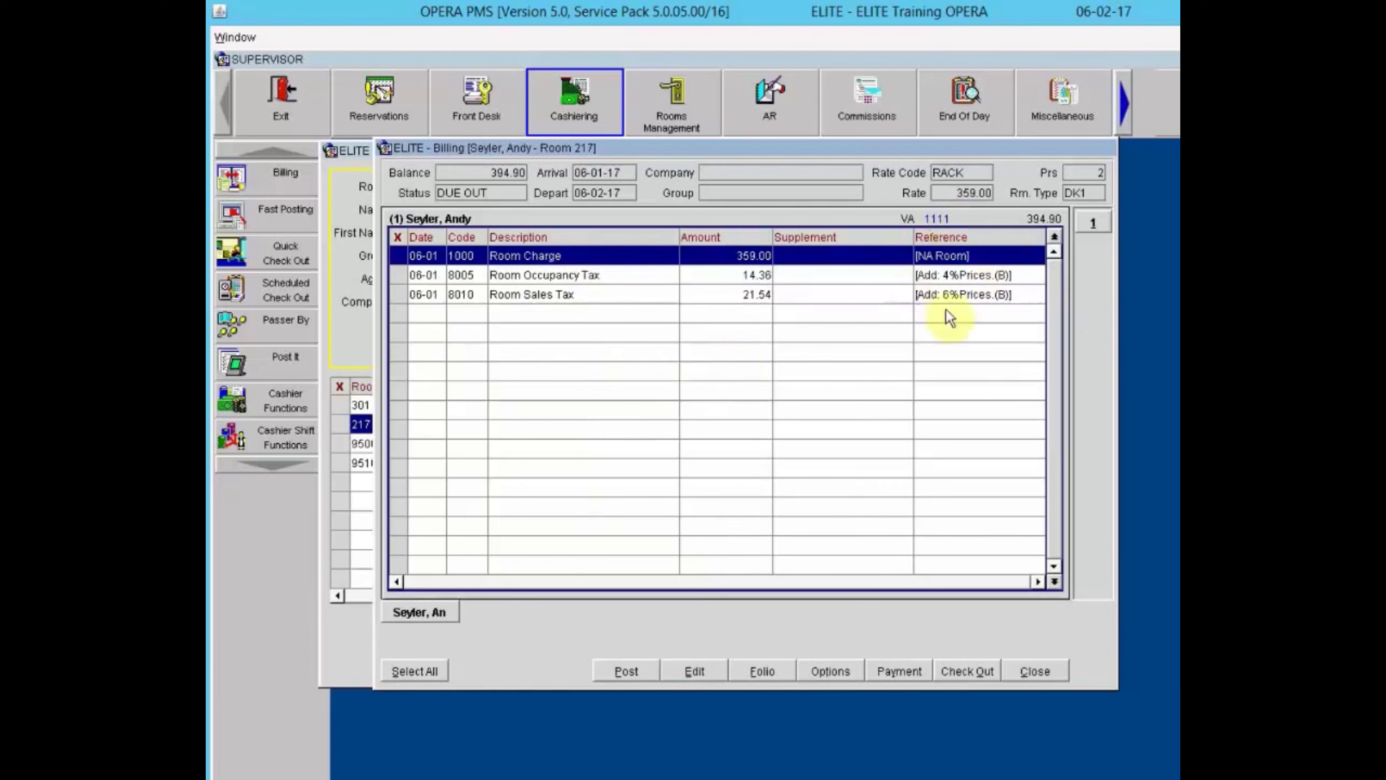
right_click(676, 253)
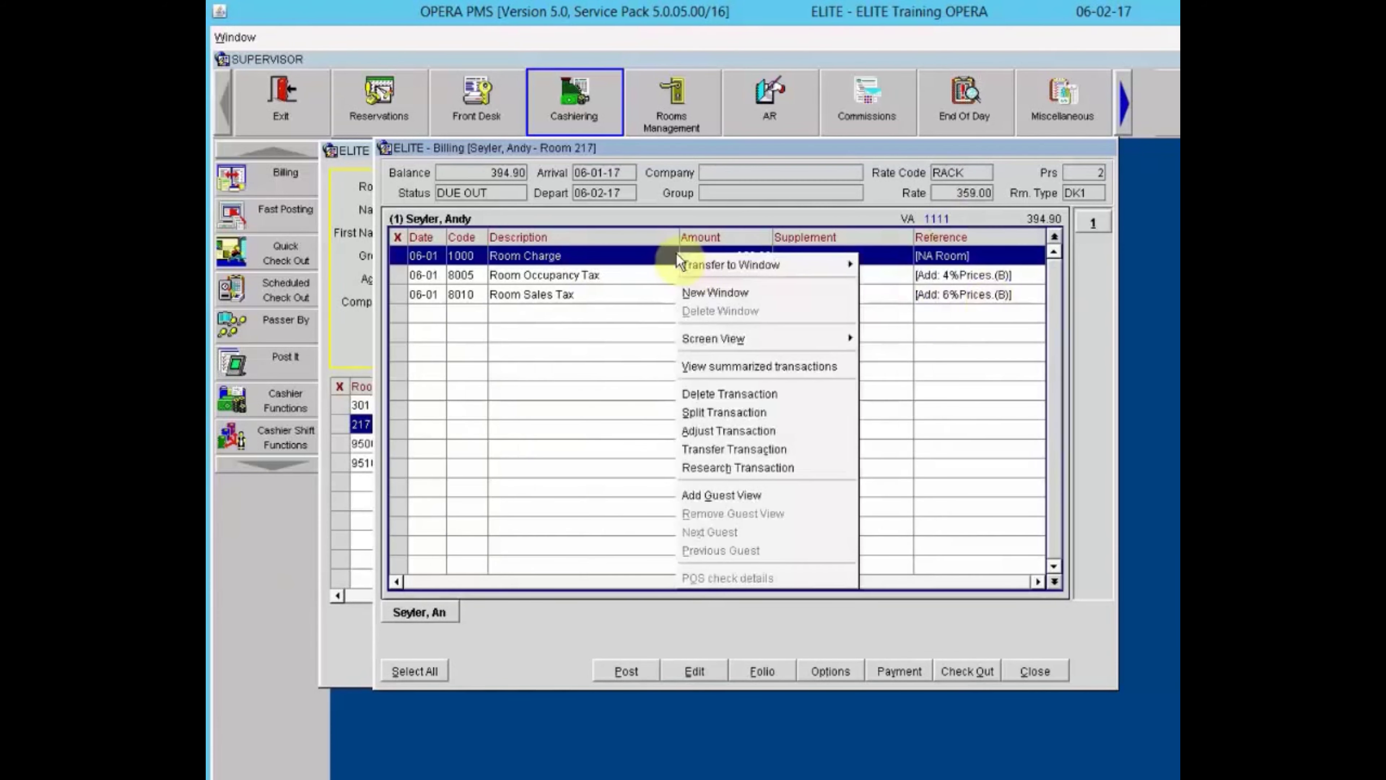
left_click(730, 366)
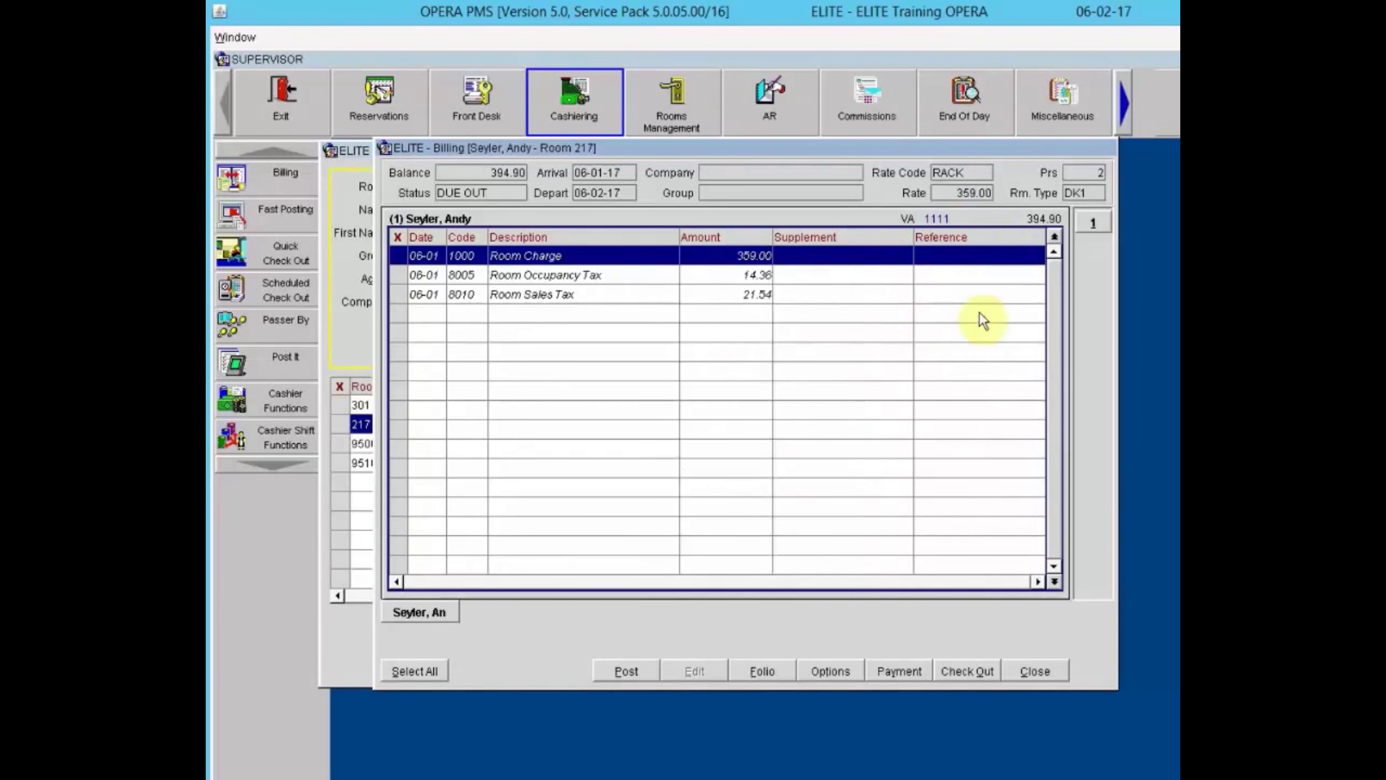
right_click(640, 270)
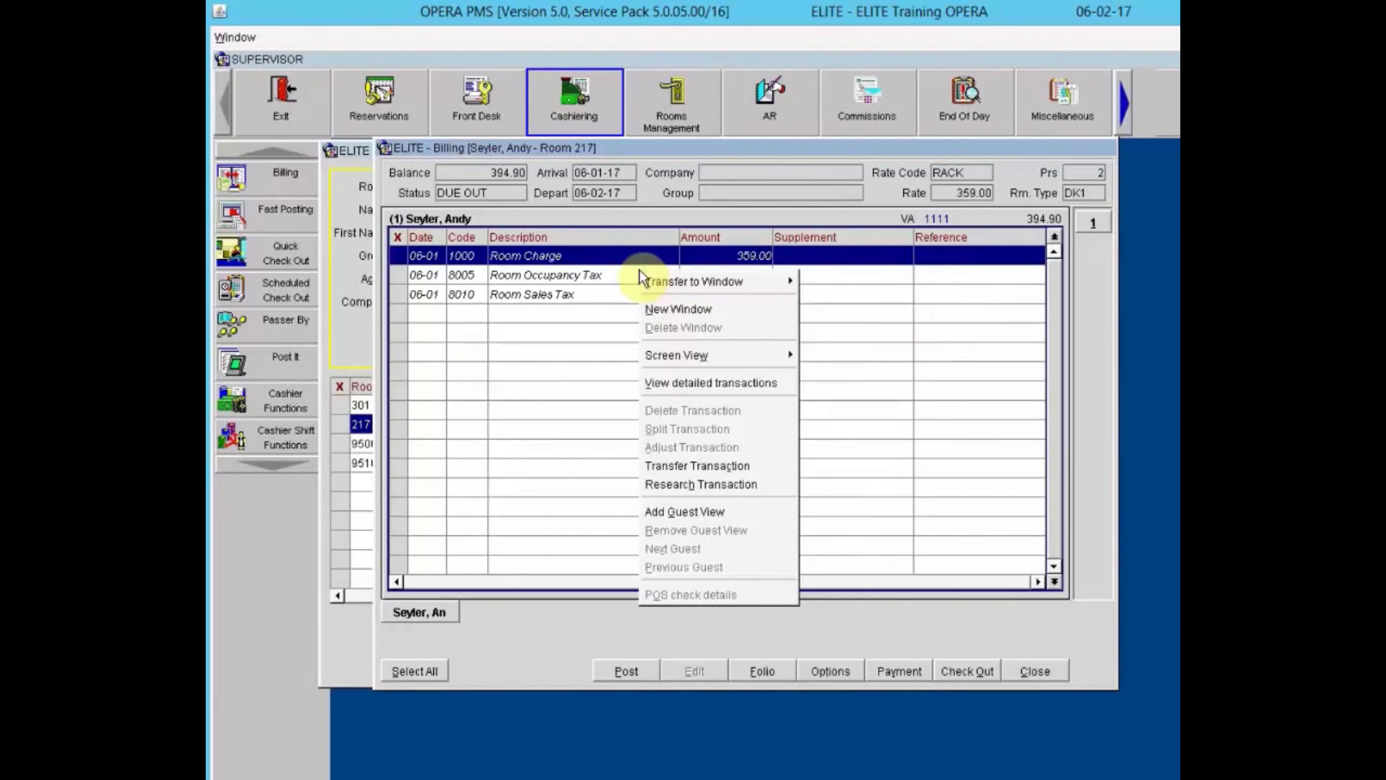
left_click(692, 380)
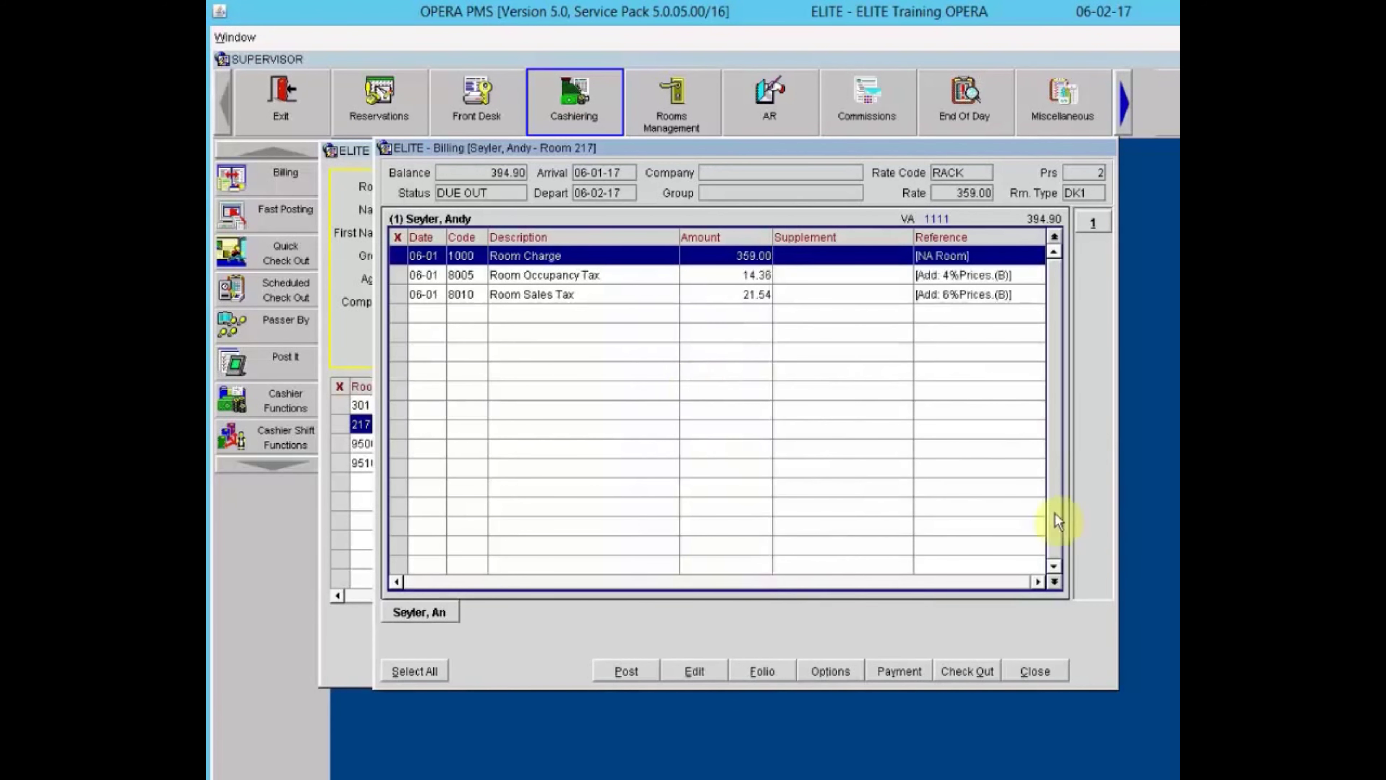
left_click(689, 328)
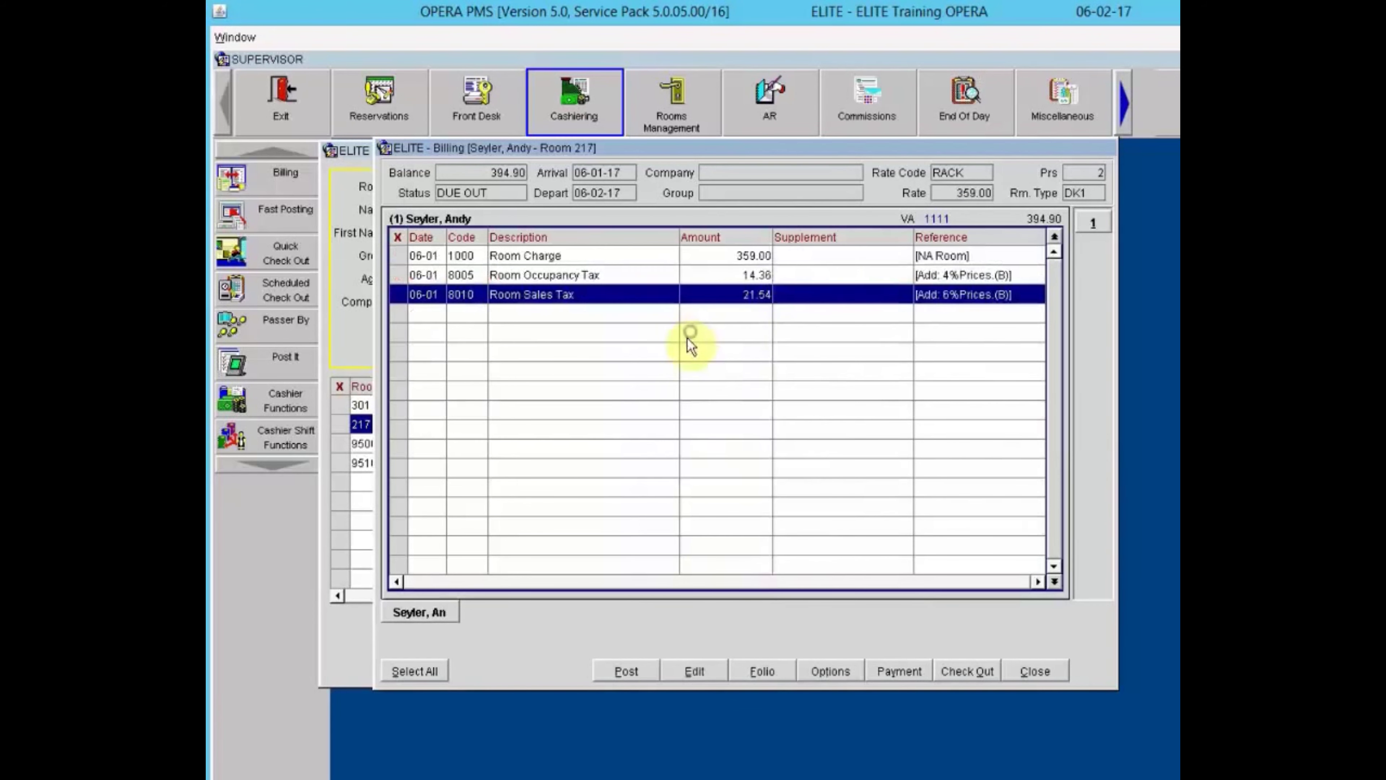
right_click(684, 307)
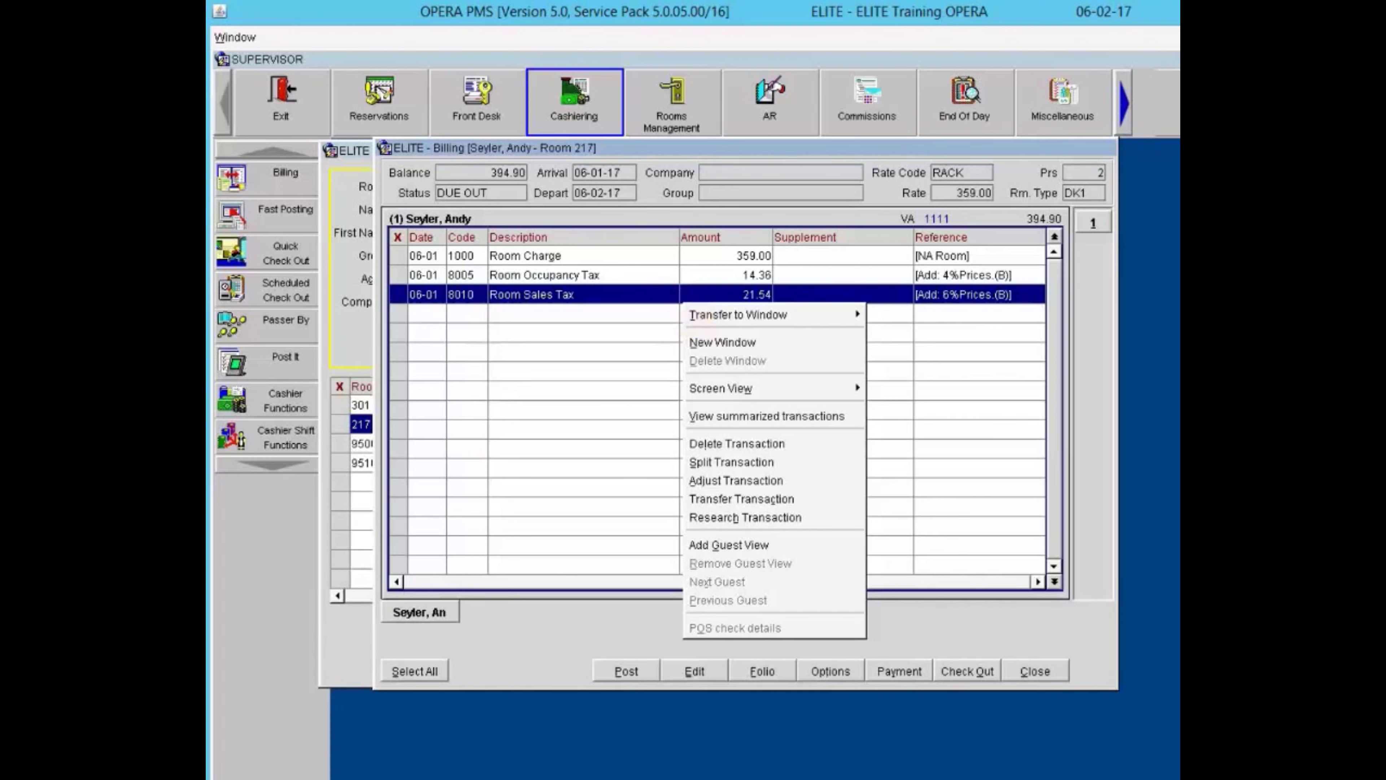
right_click(702, 342)
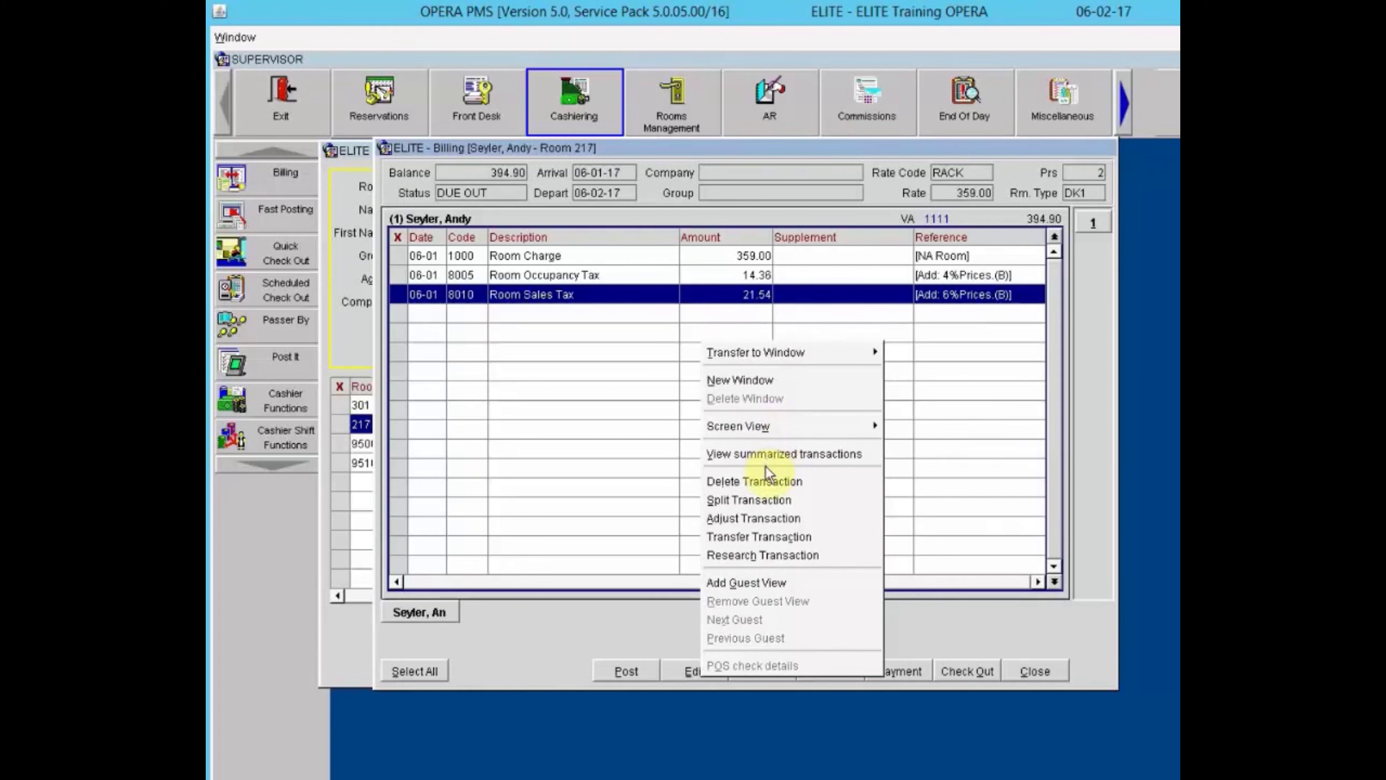
left_click(750, 498)
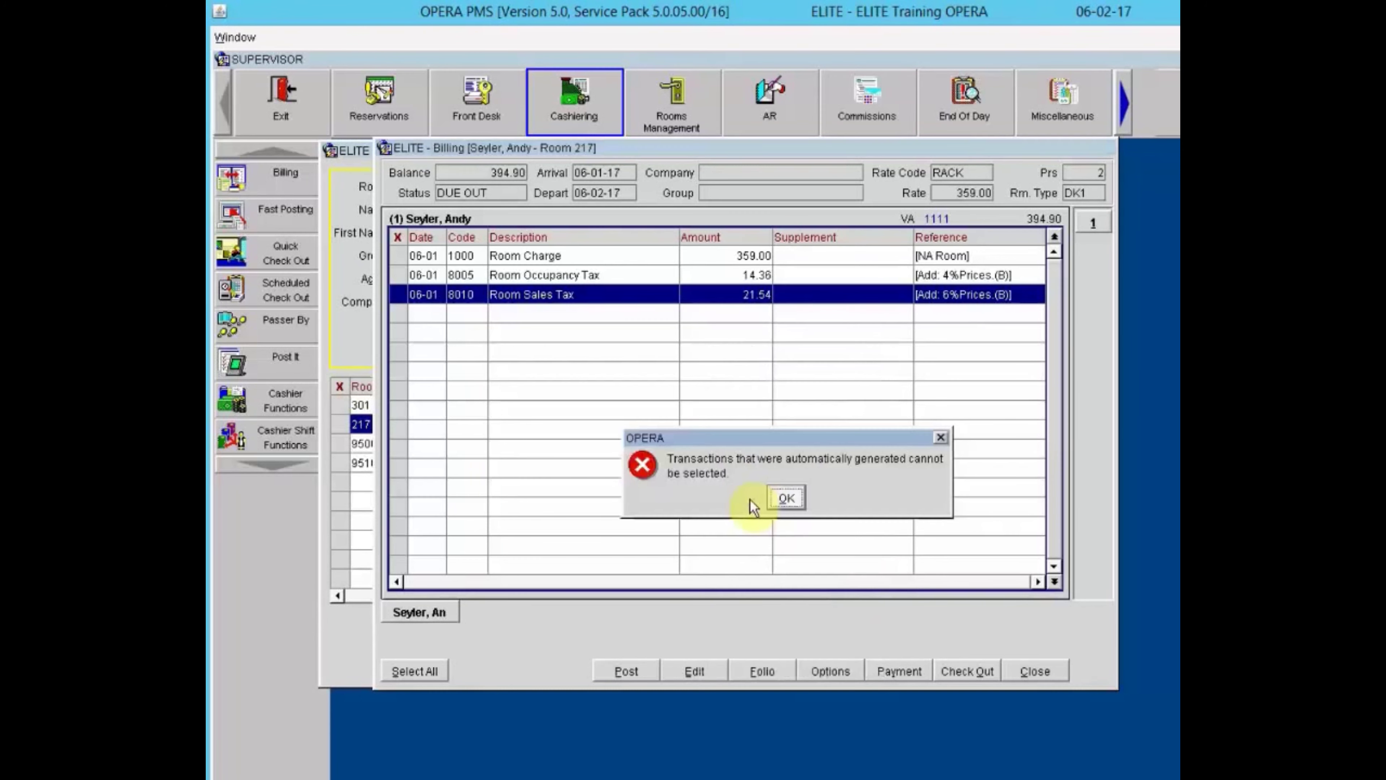
left_click(787, 499)
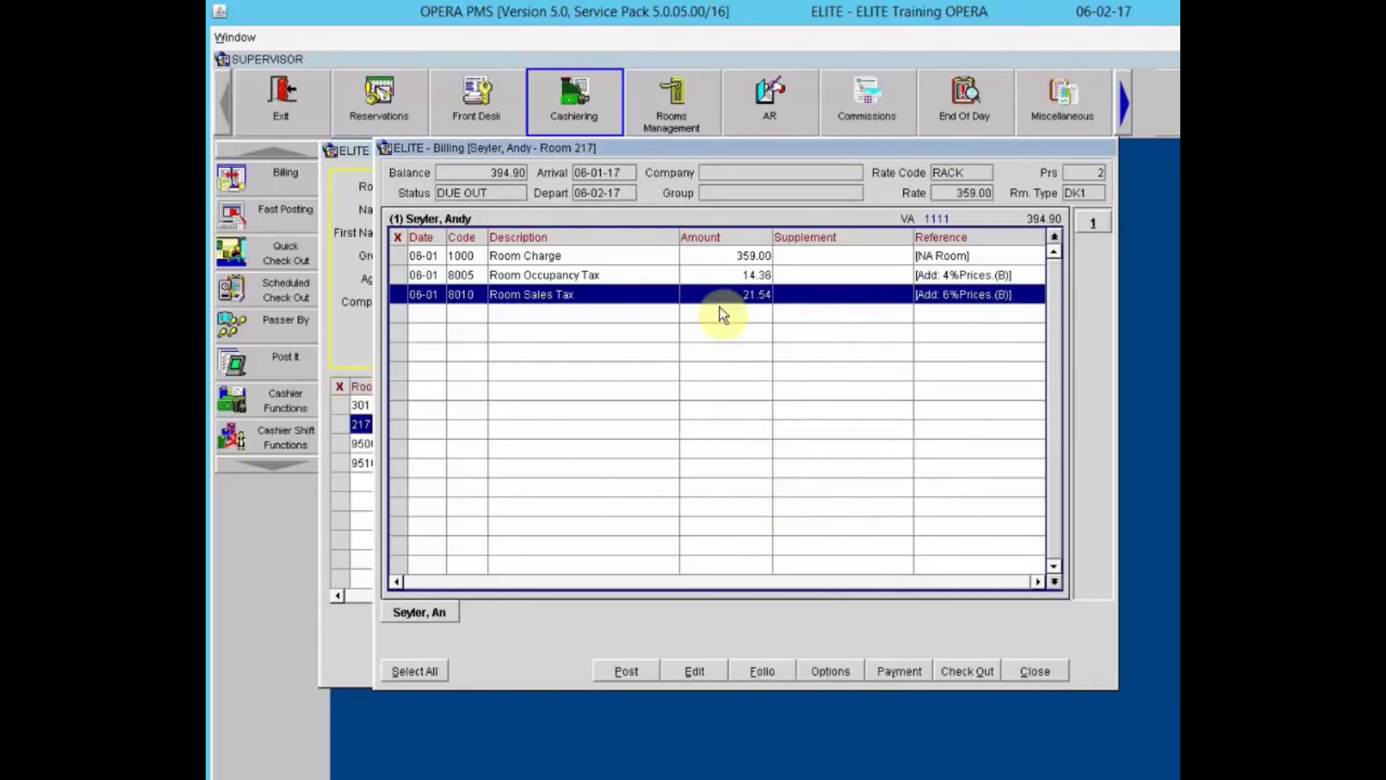
left_click(725, 264)
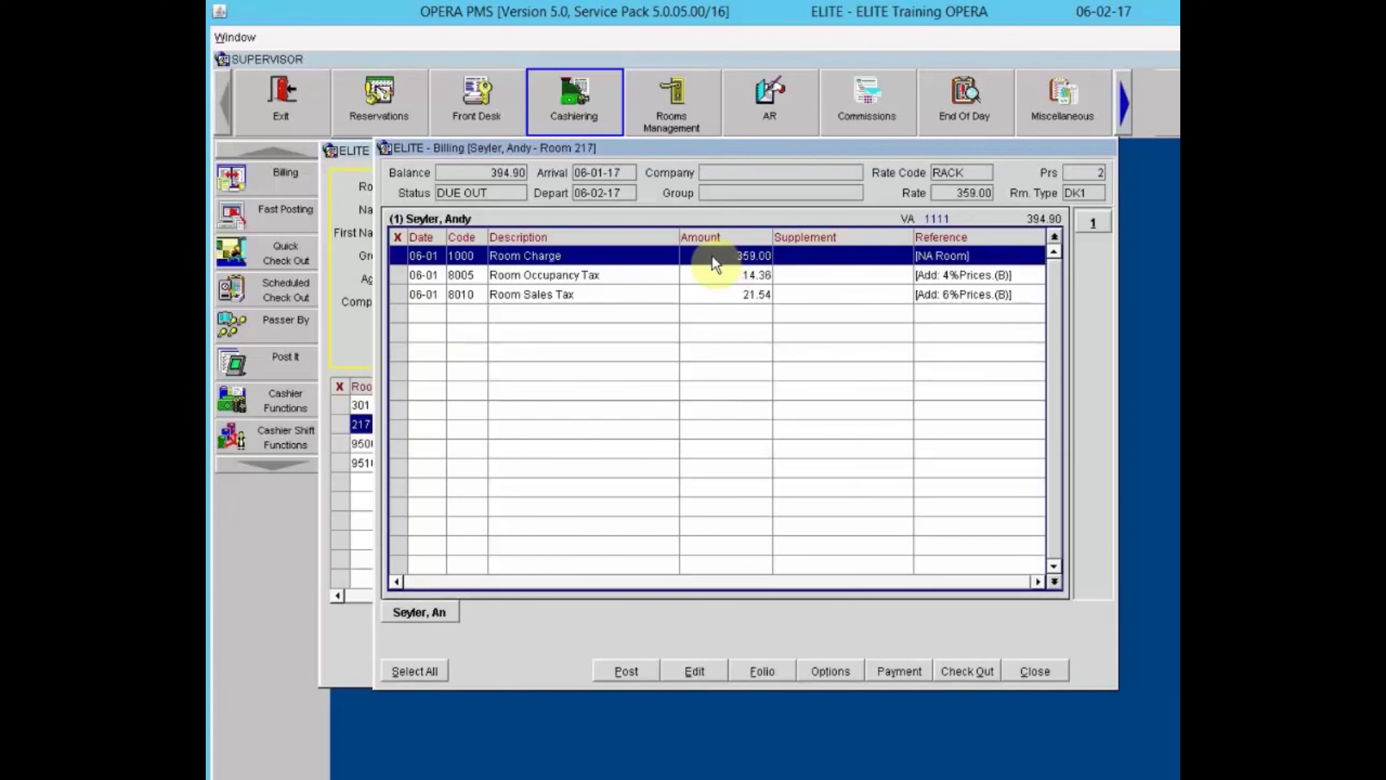
Split 59.00 off the 359.00 Room Charge, leaving 300.00 and 59.00 postings.
right_click(677, 257)
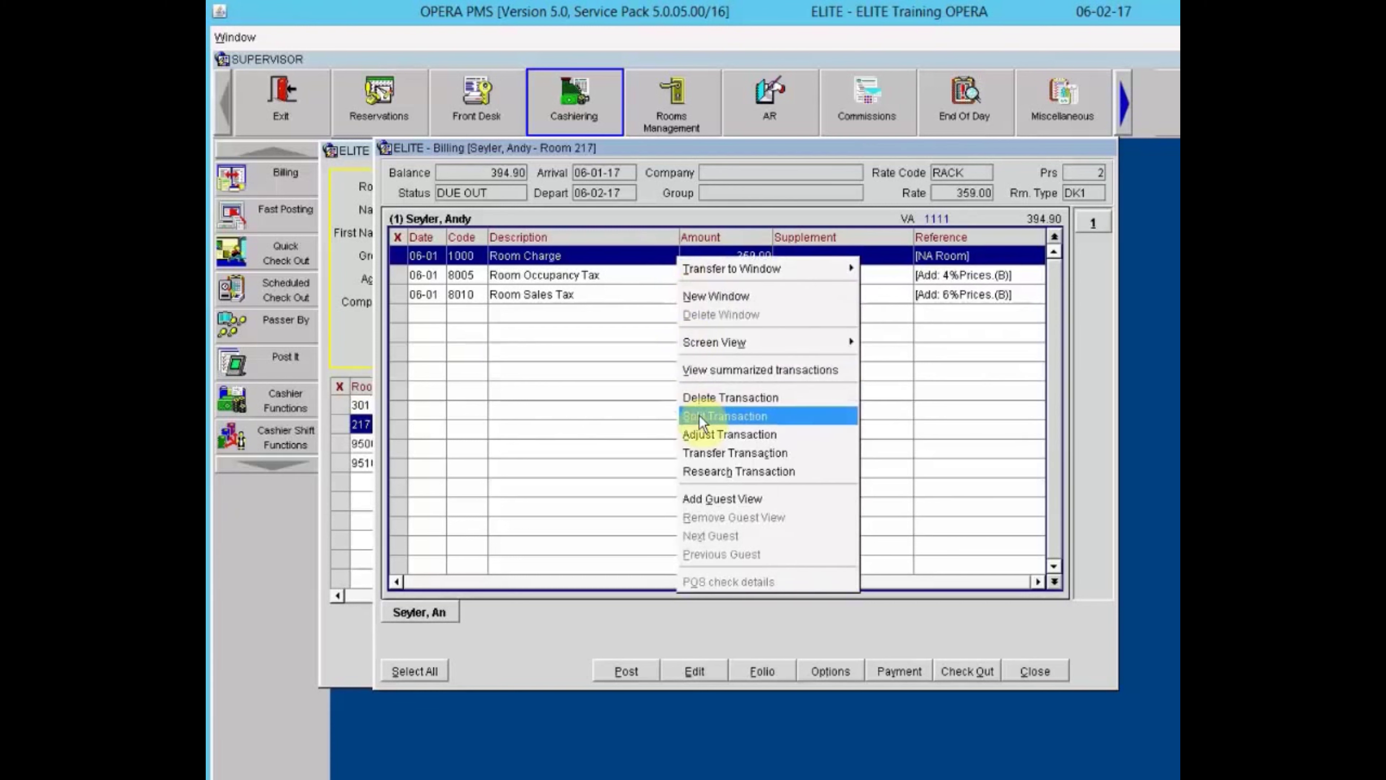
left_click(743, 295)
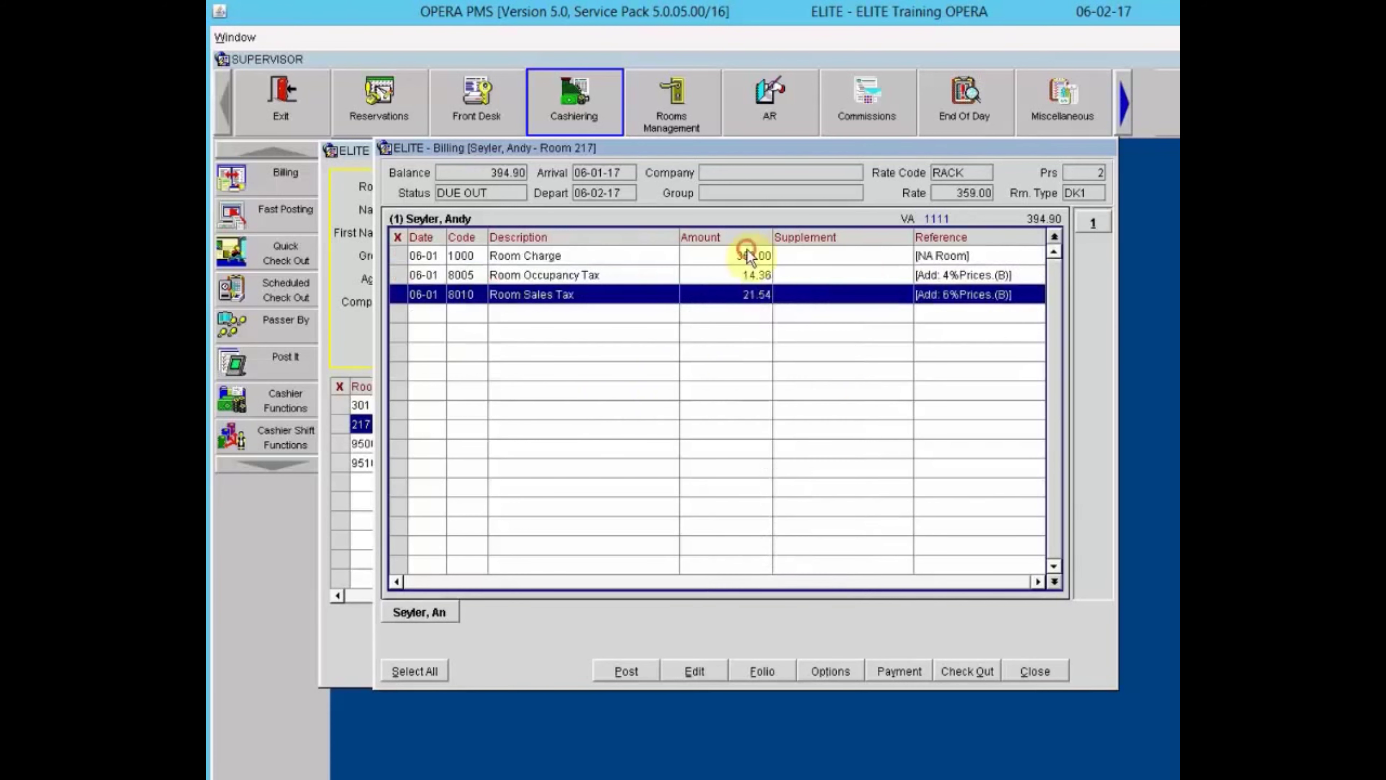
left_click(748, 254)
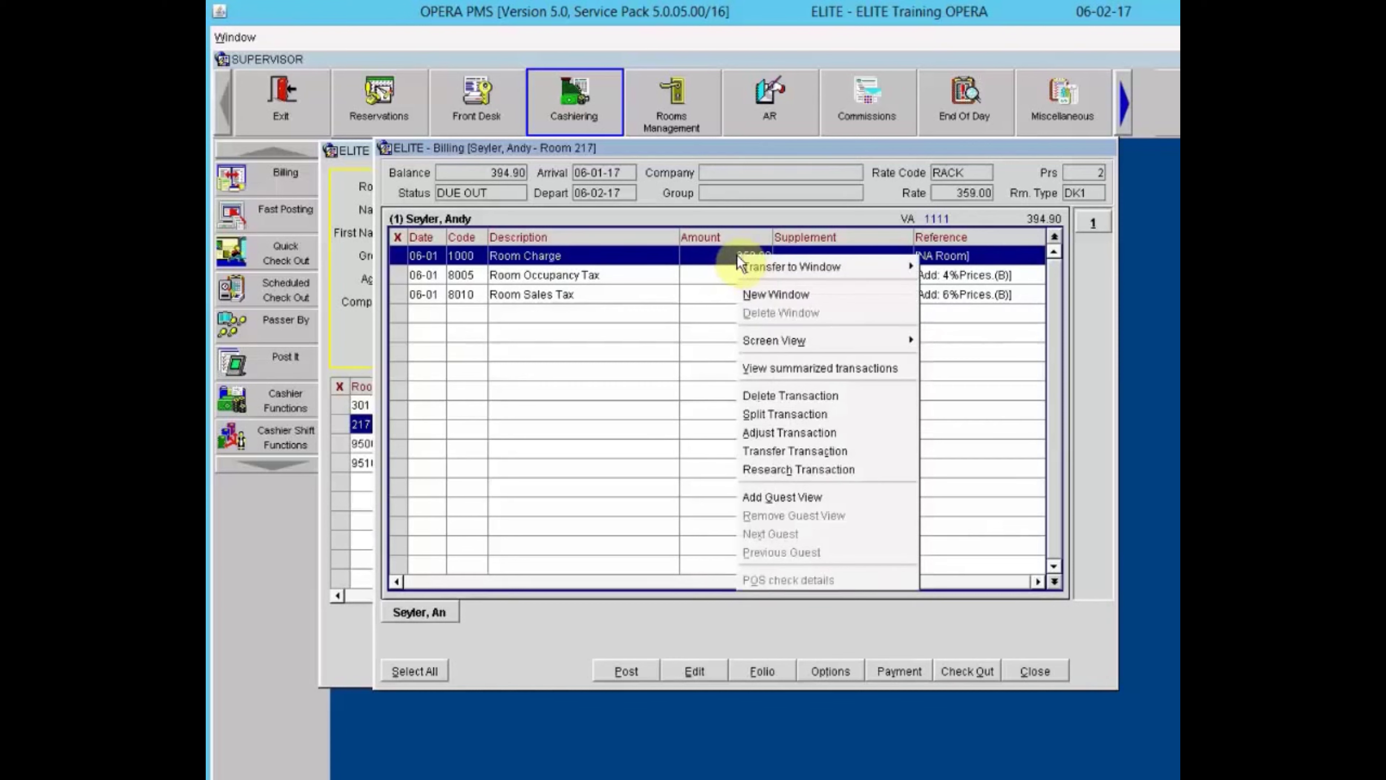
left_click(770, 414)
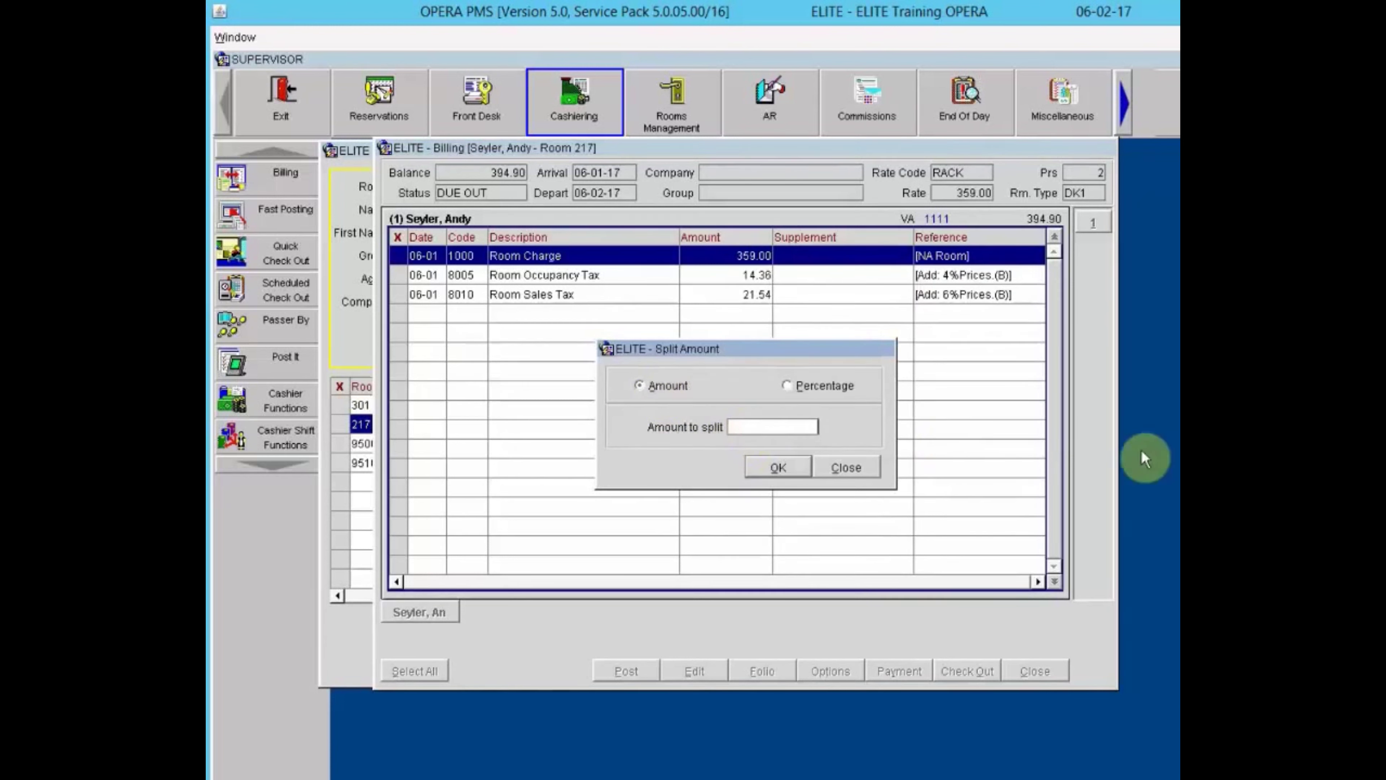
type("59.00")
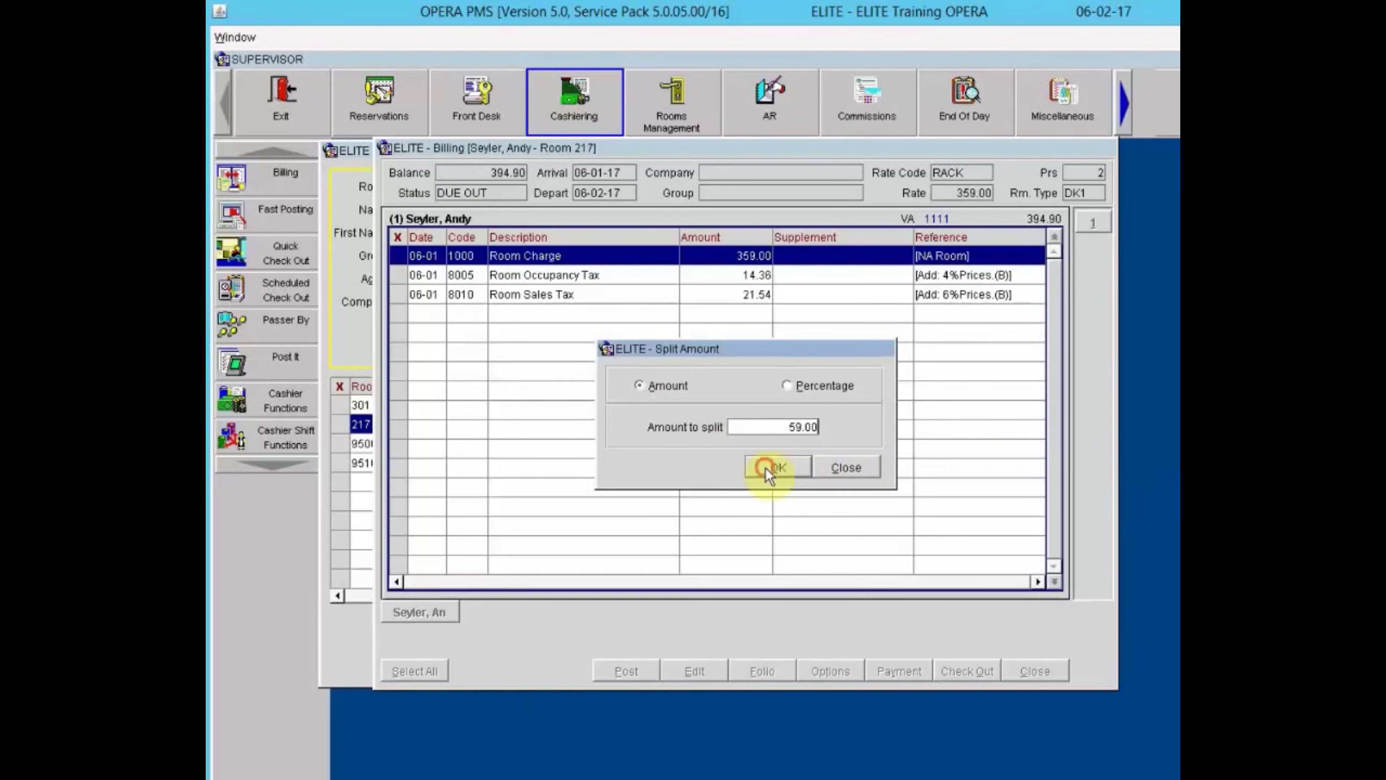
left_click(770, 468)
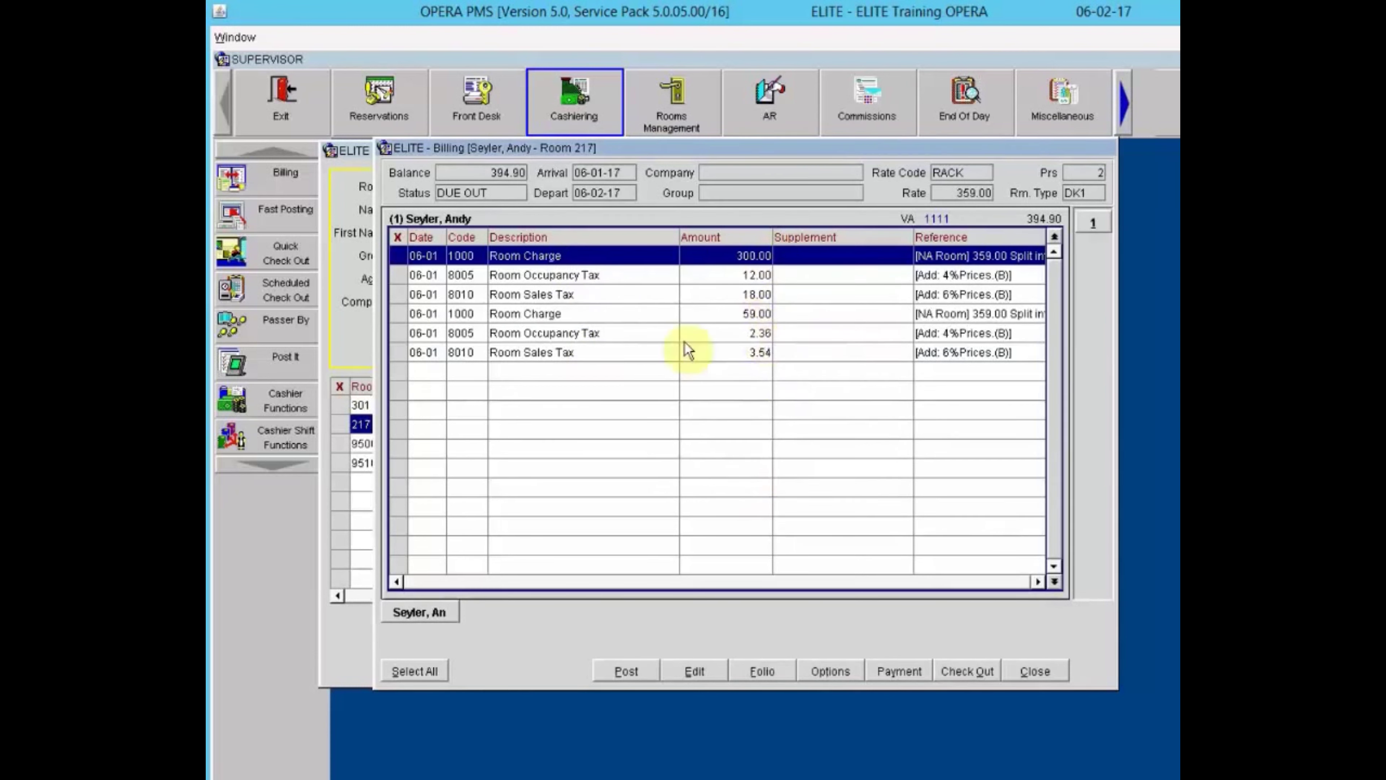
Transfer the 59.00 Room Charge with its 2.36 and 3.54 taxes to window 2.
left_click(405, 313)
left_click(400, 332)
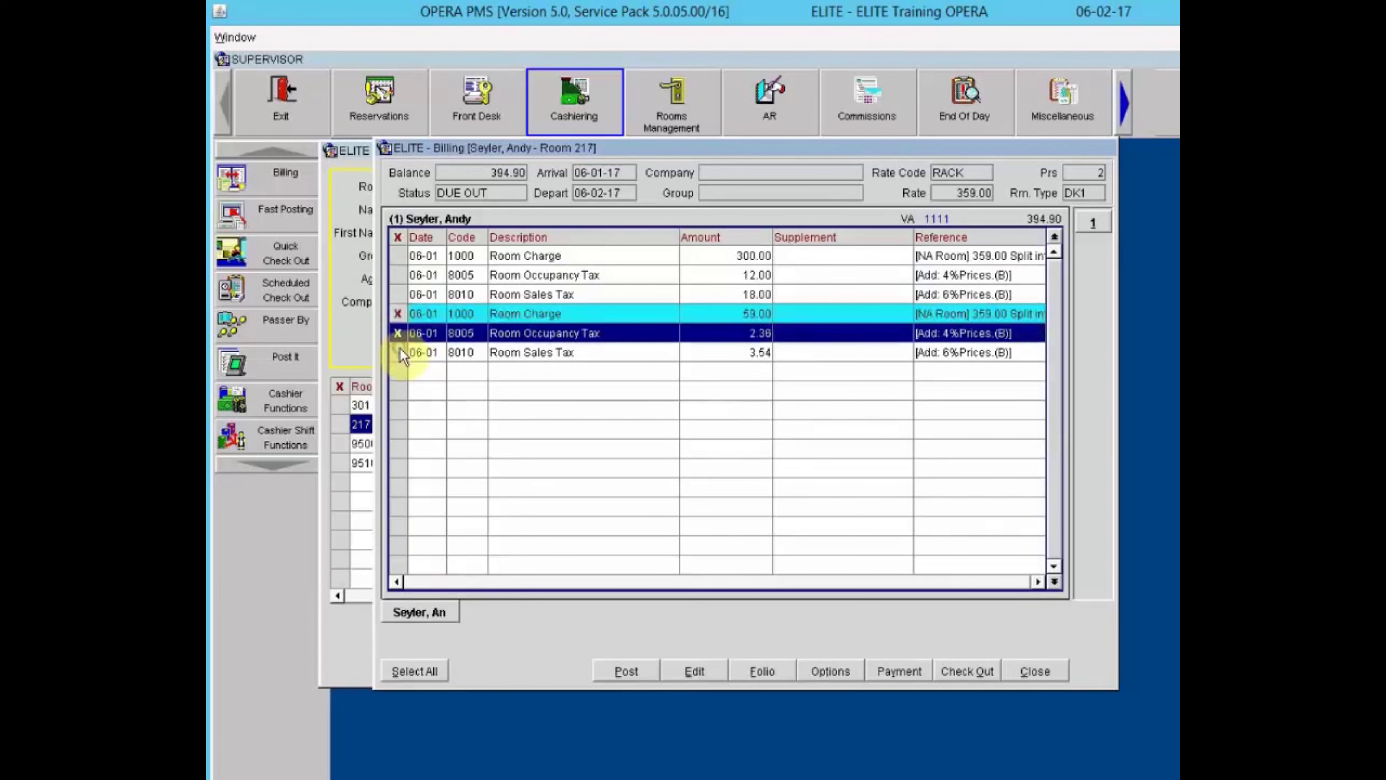
left_click(399, 352)
right_click(558, 328)
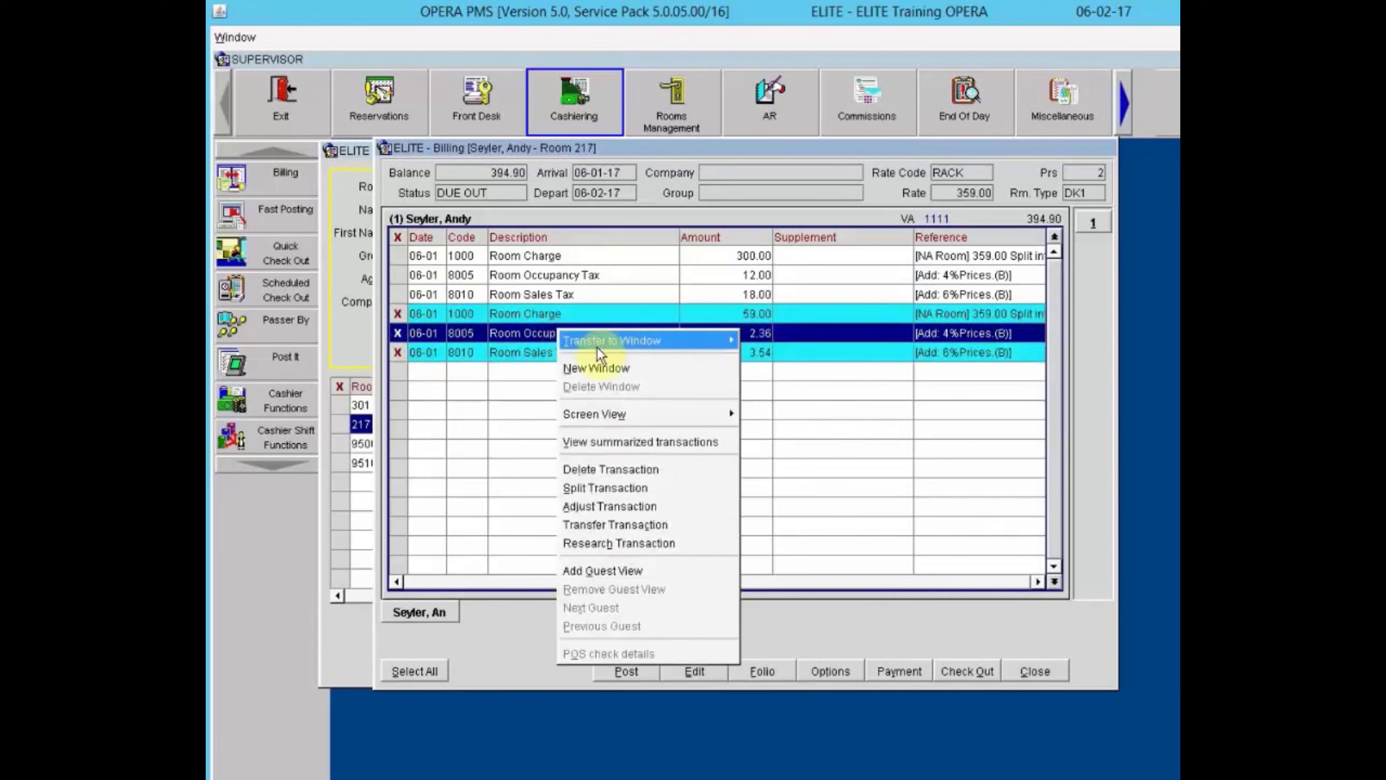
mouse_move(601, 343)
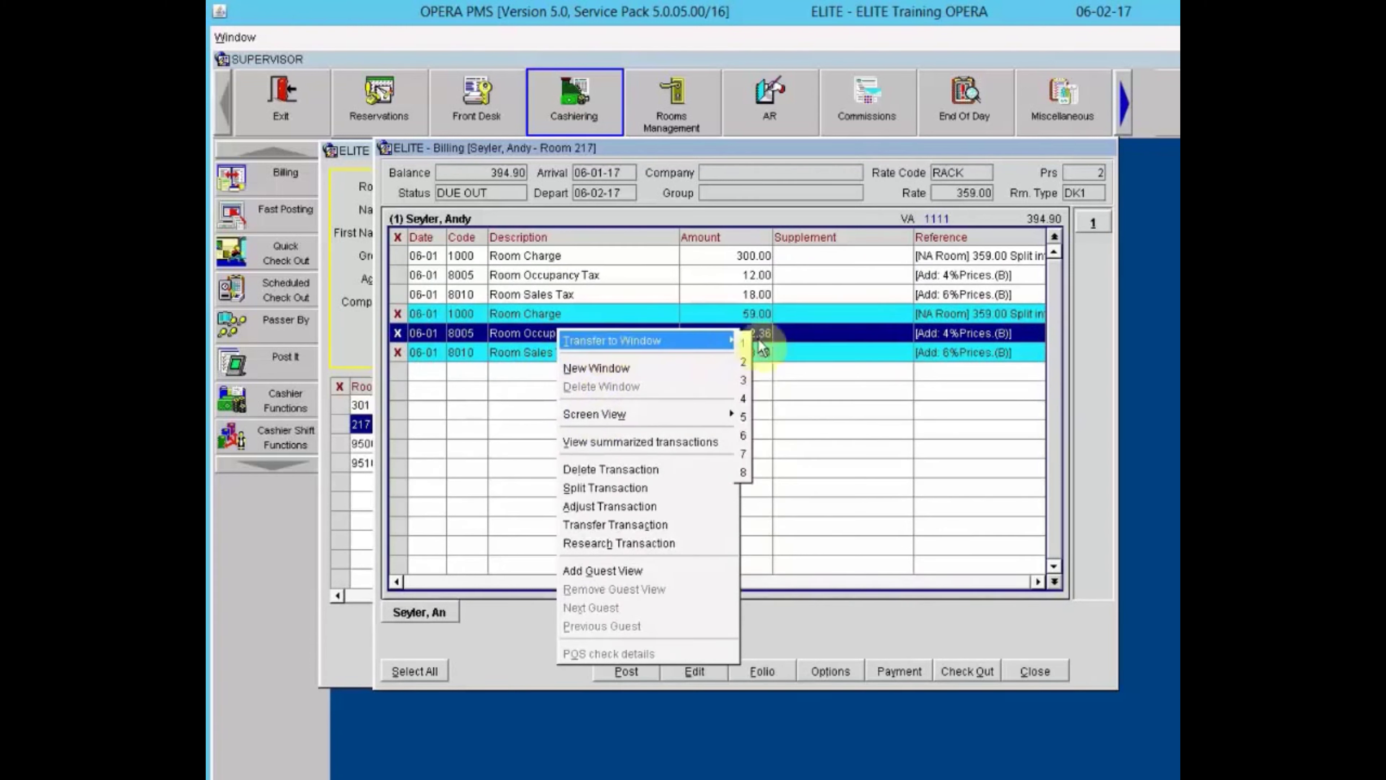
left_click(744, 362)
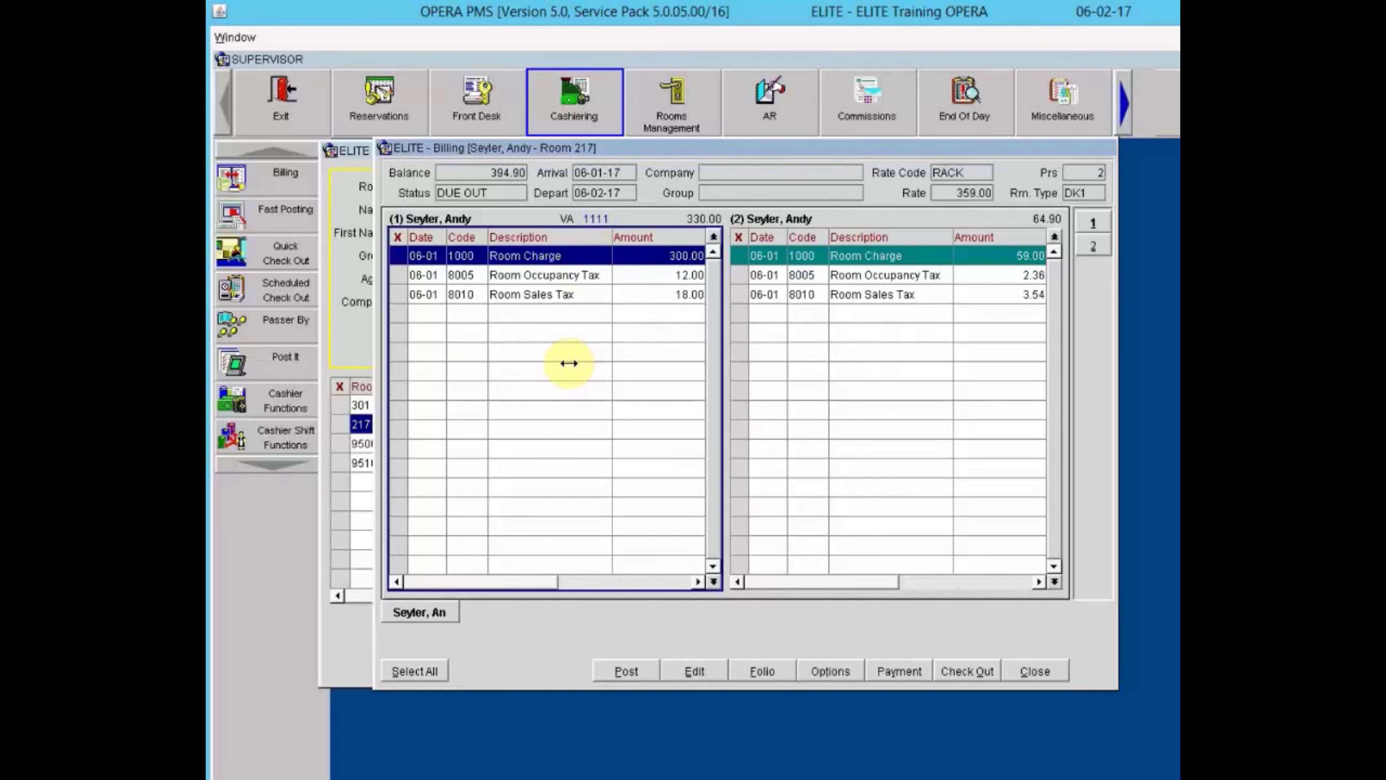
left_click(826, 273)
left_click(880, 255)
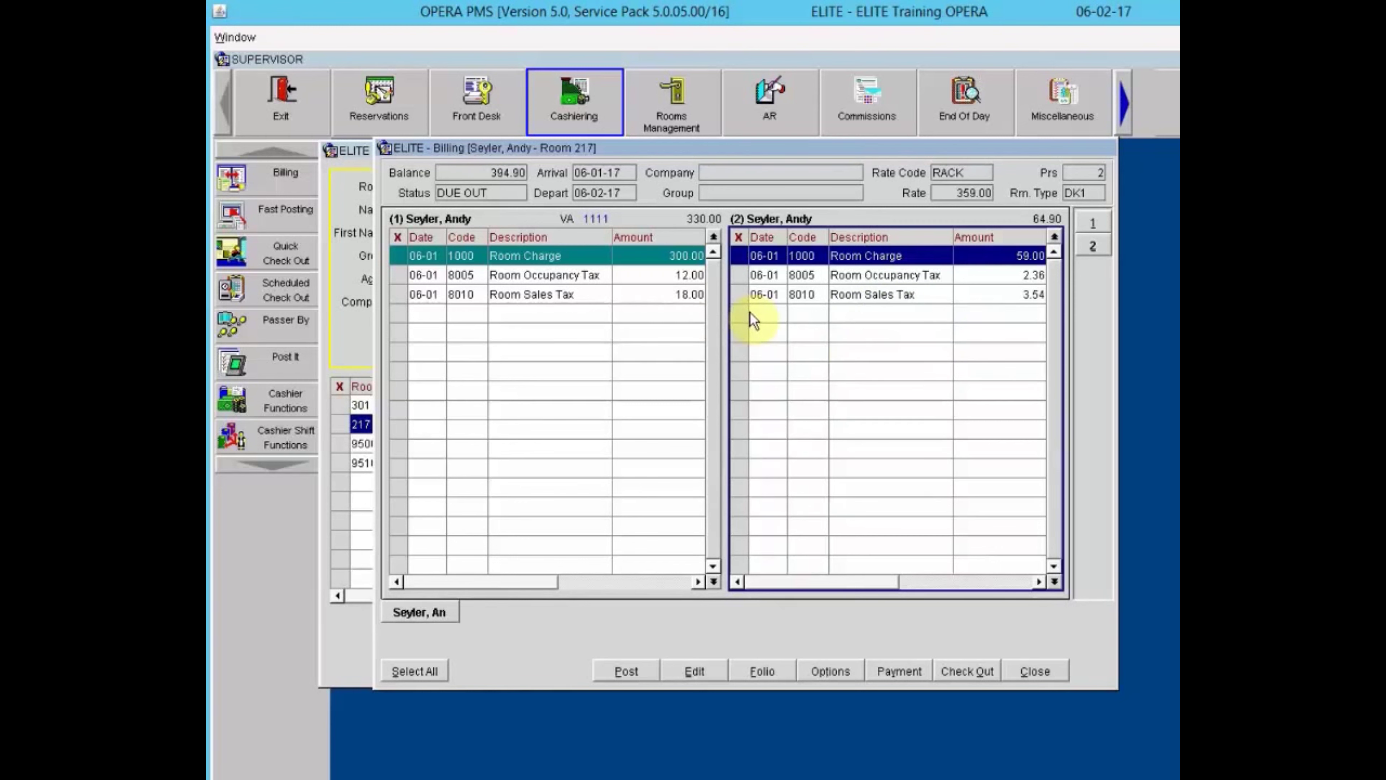
left_click(666, 256)
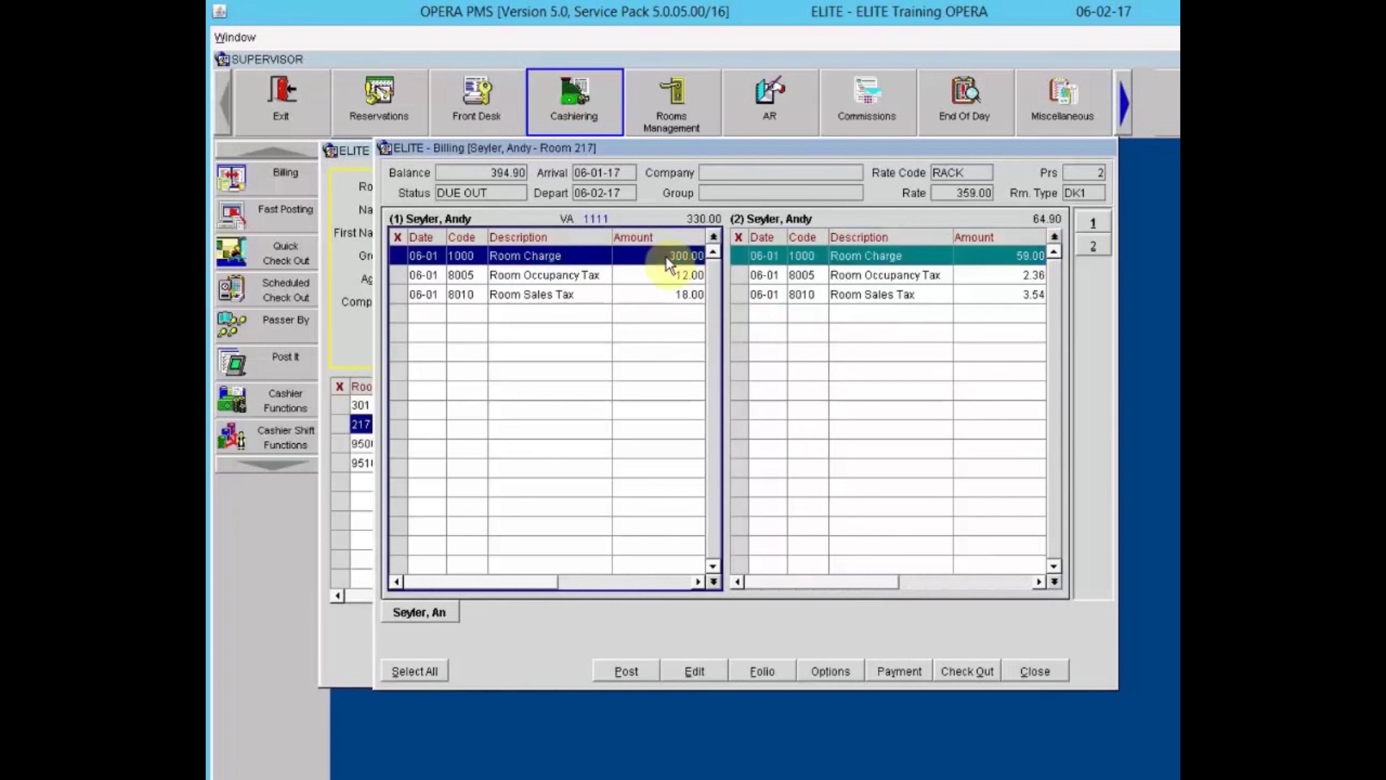
left_click(837, 257)
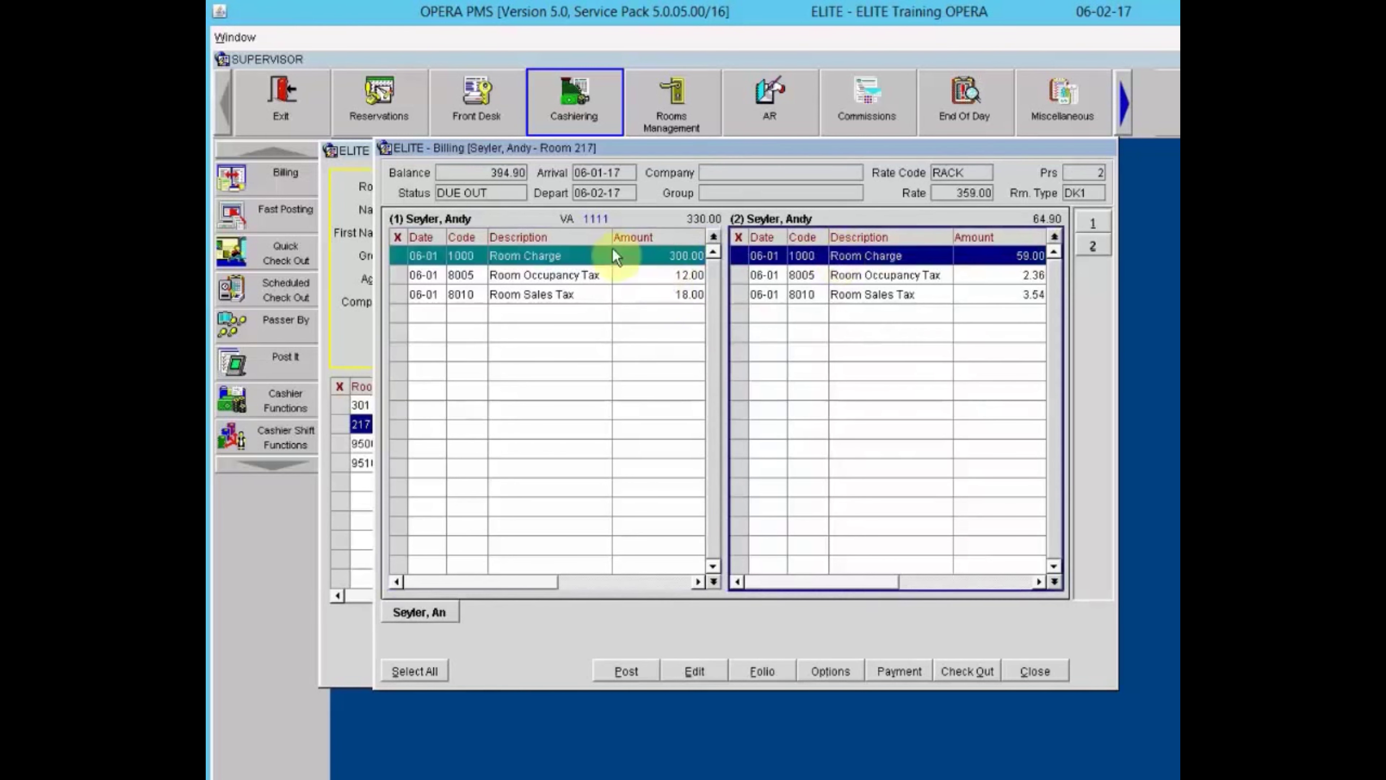
left_click(637, 257)
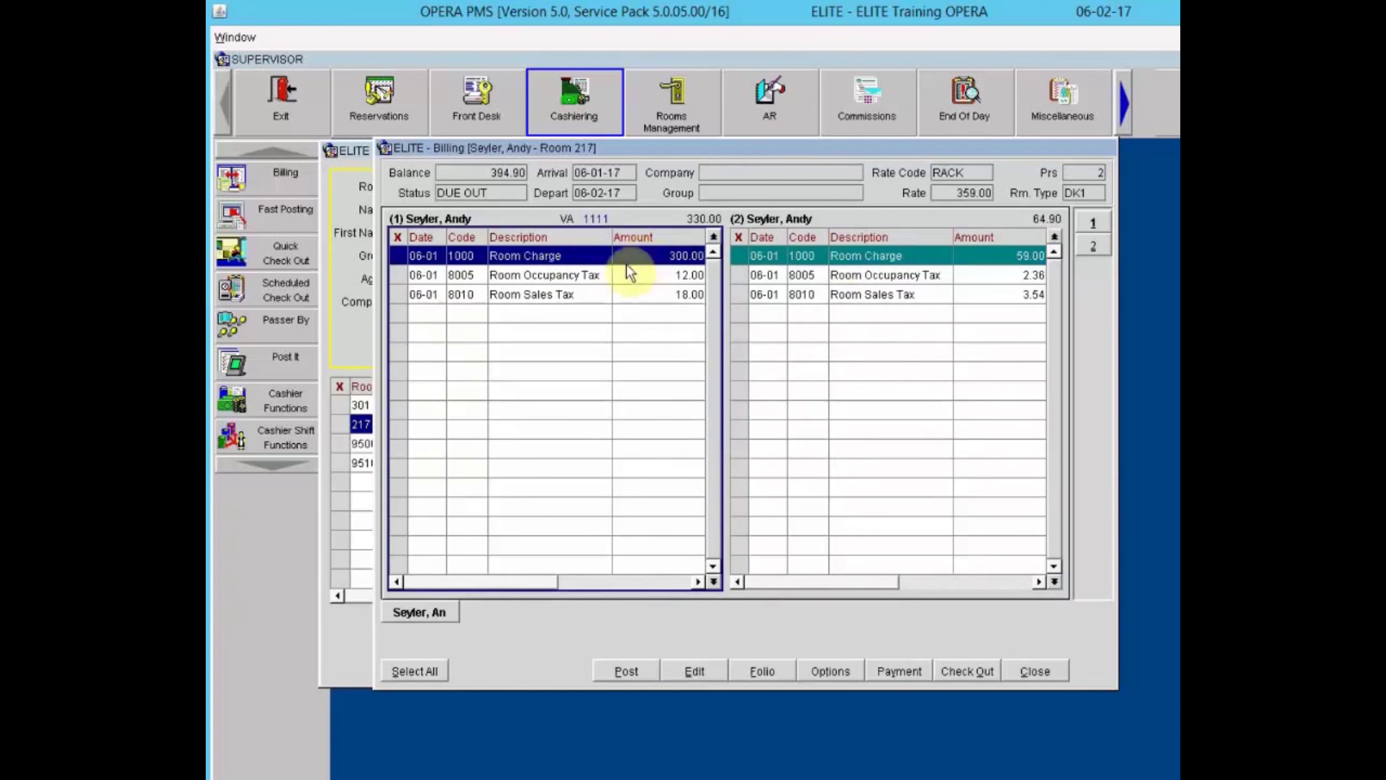
right_click(627, 264)
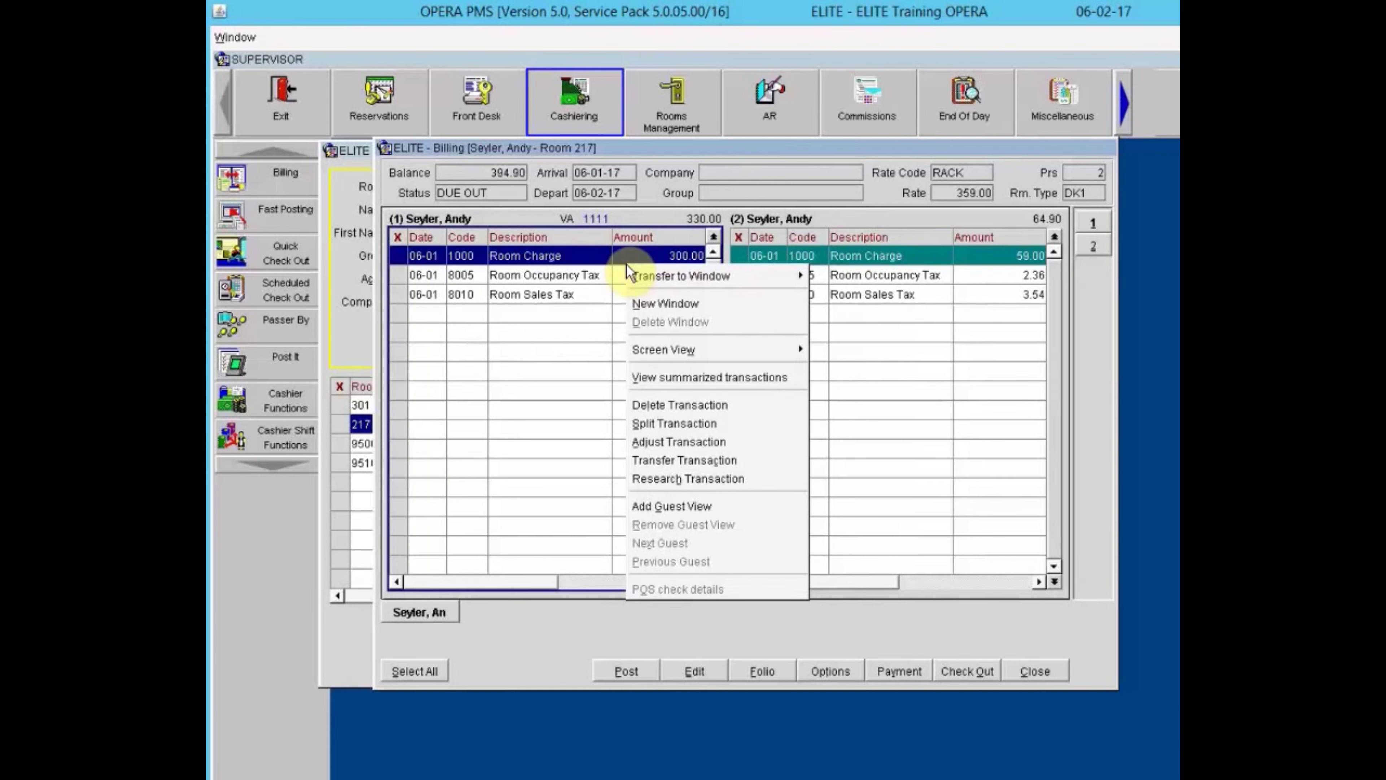
left_click(687, 441)
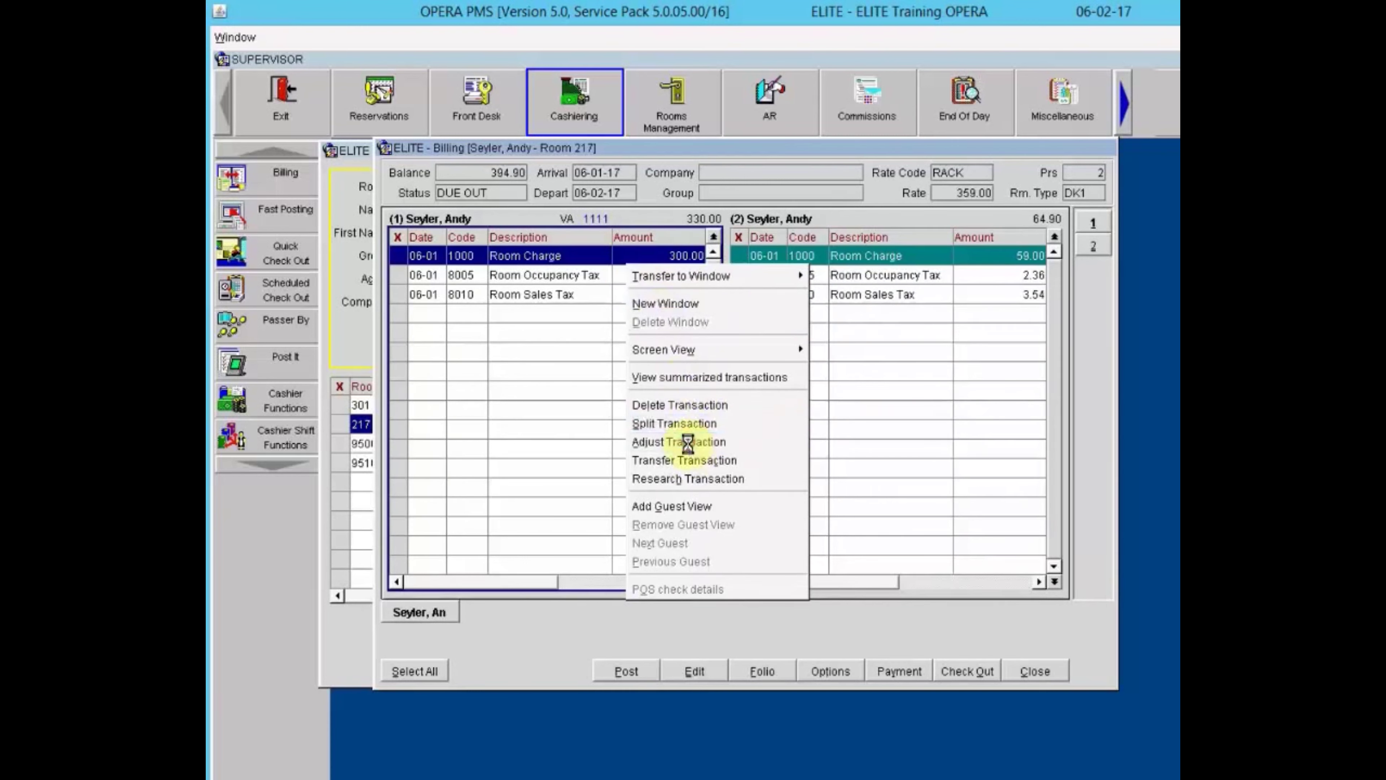
left_click(798, 501)
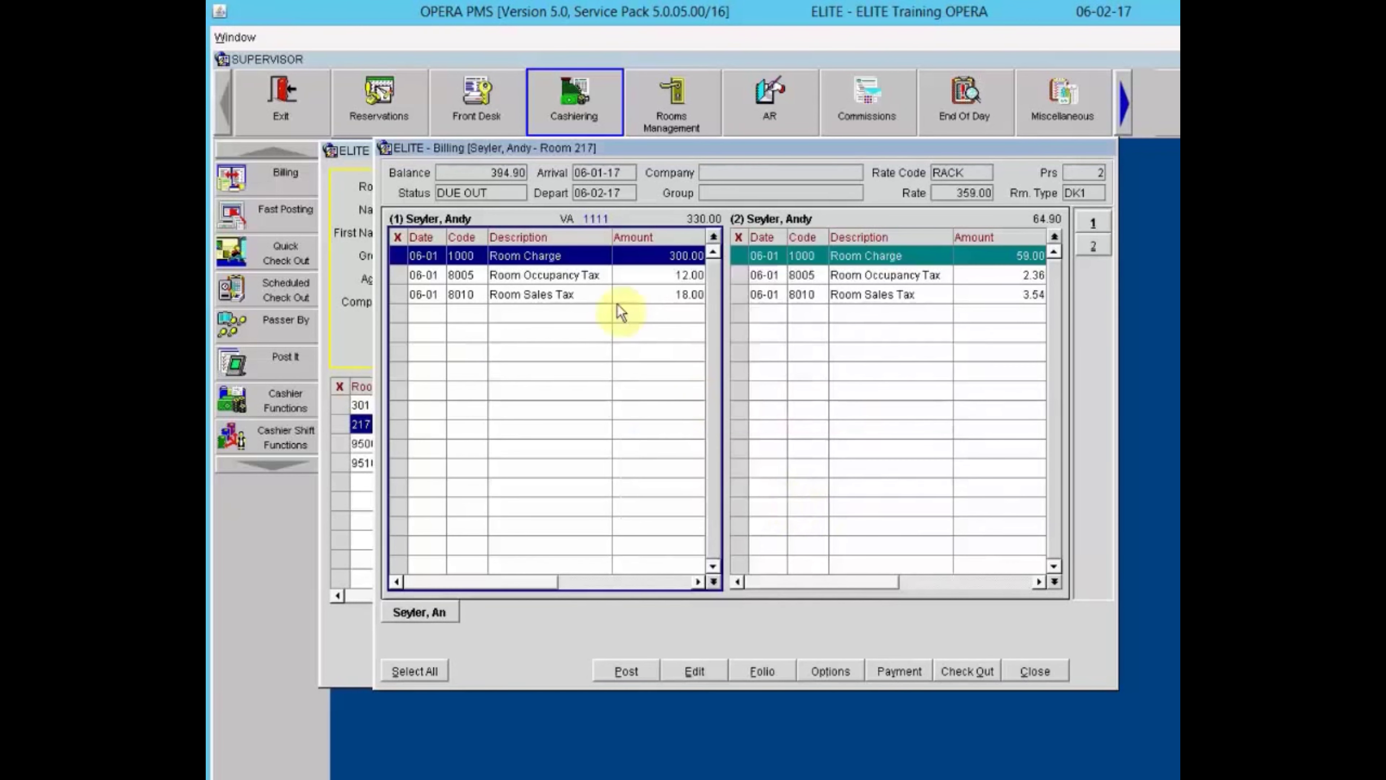
left_click(765, 257)
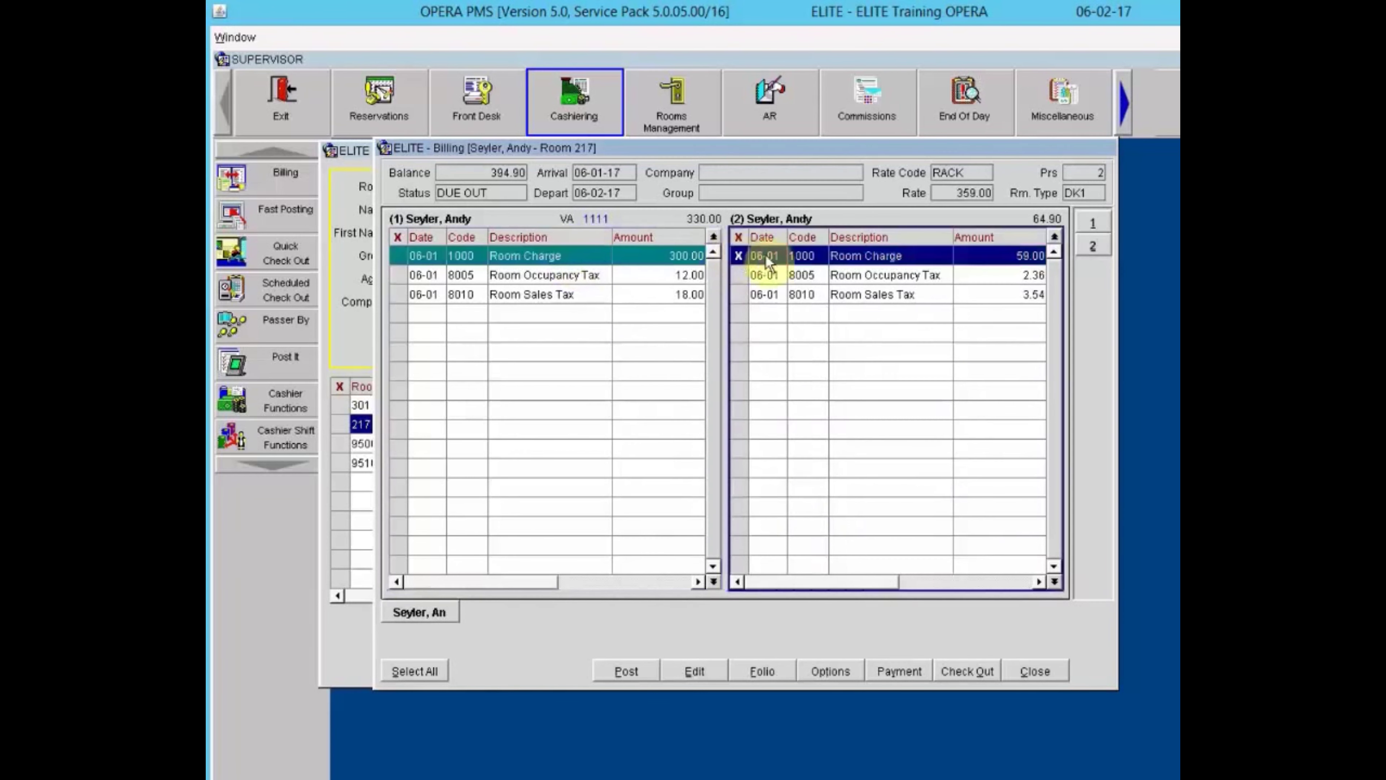
right_click(806, 250)
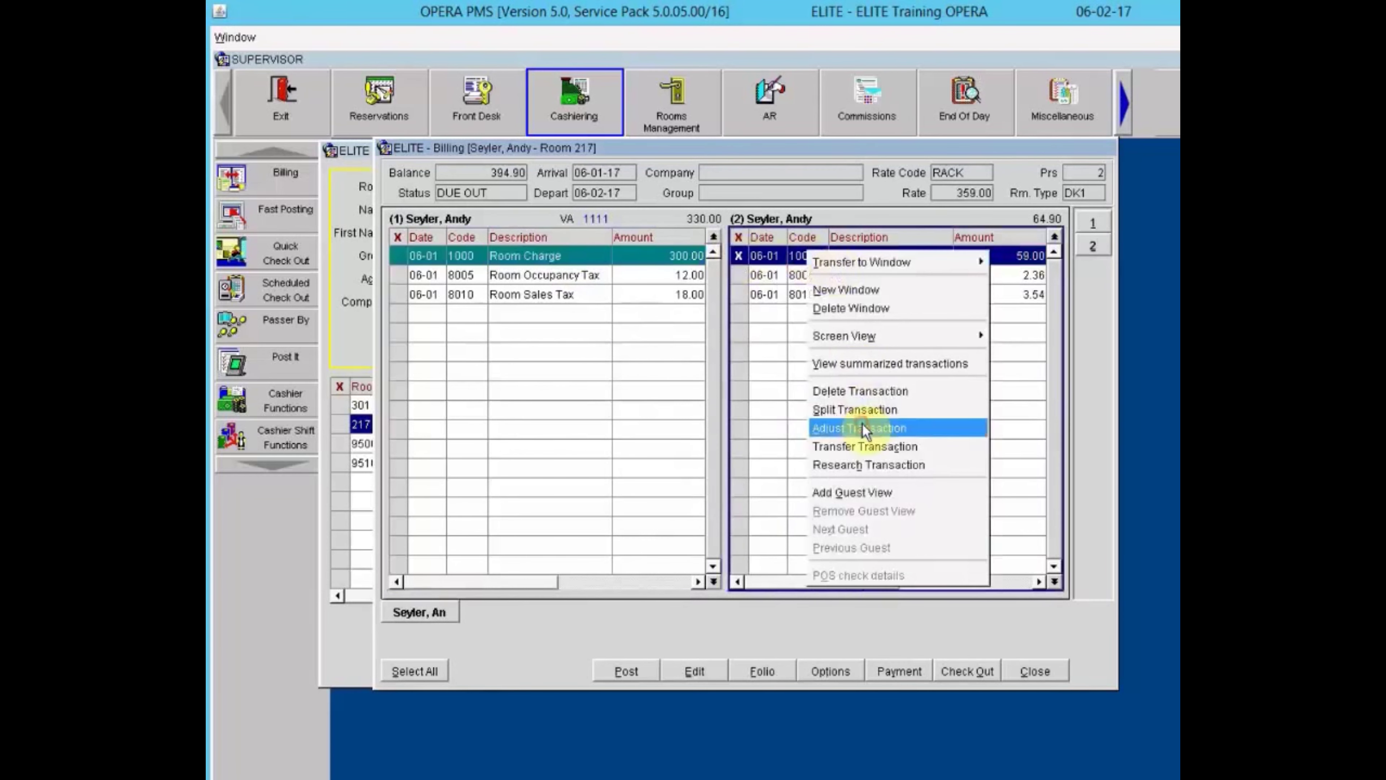
left_click(863, 428)
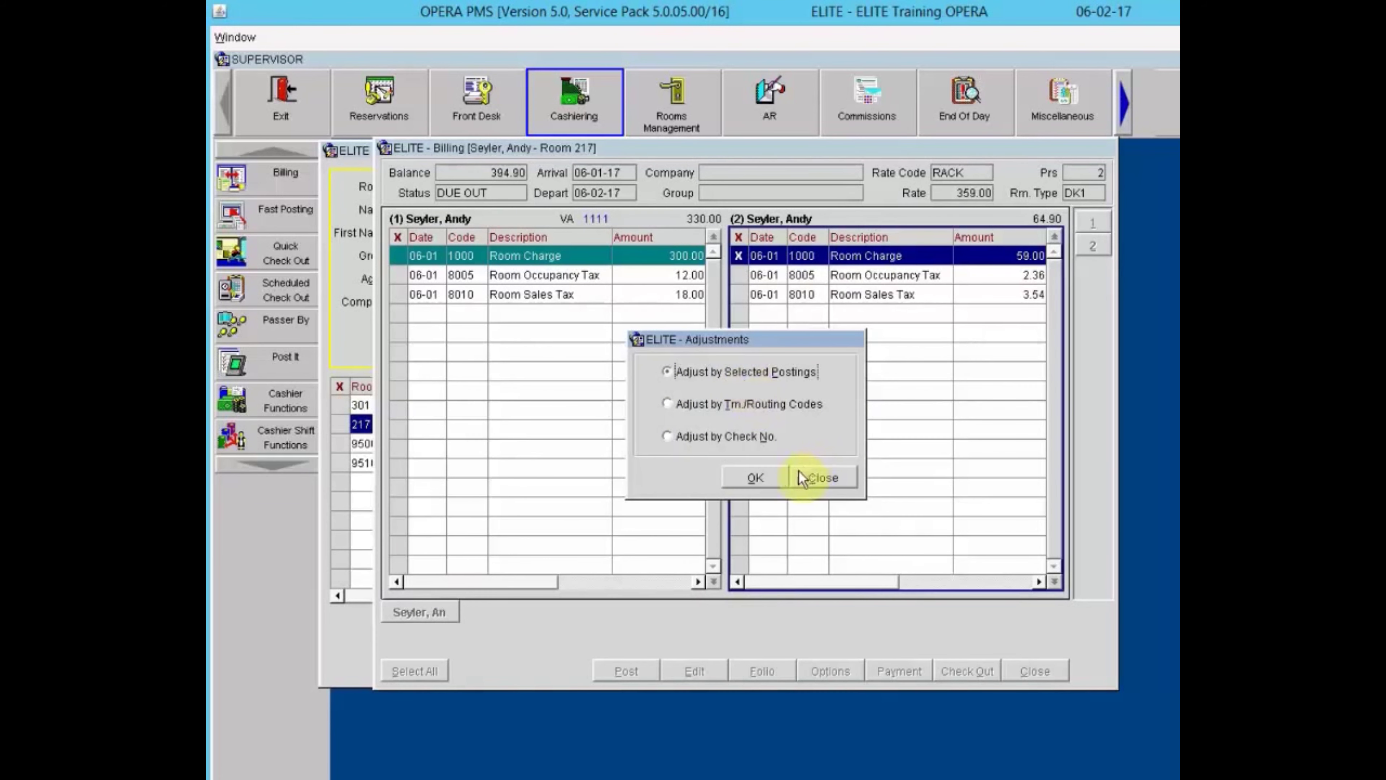
left_click(822, 478)
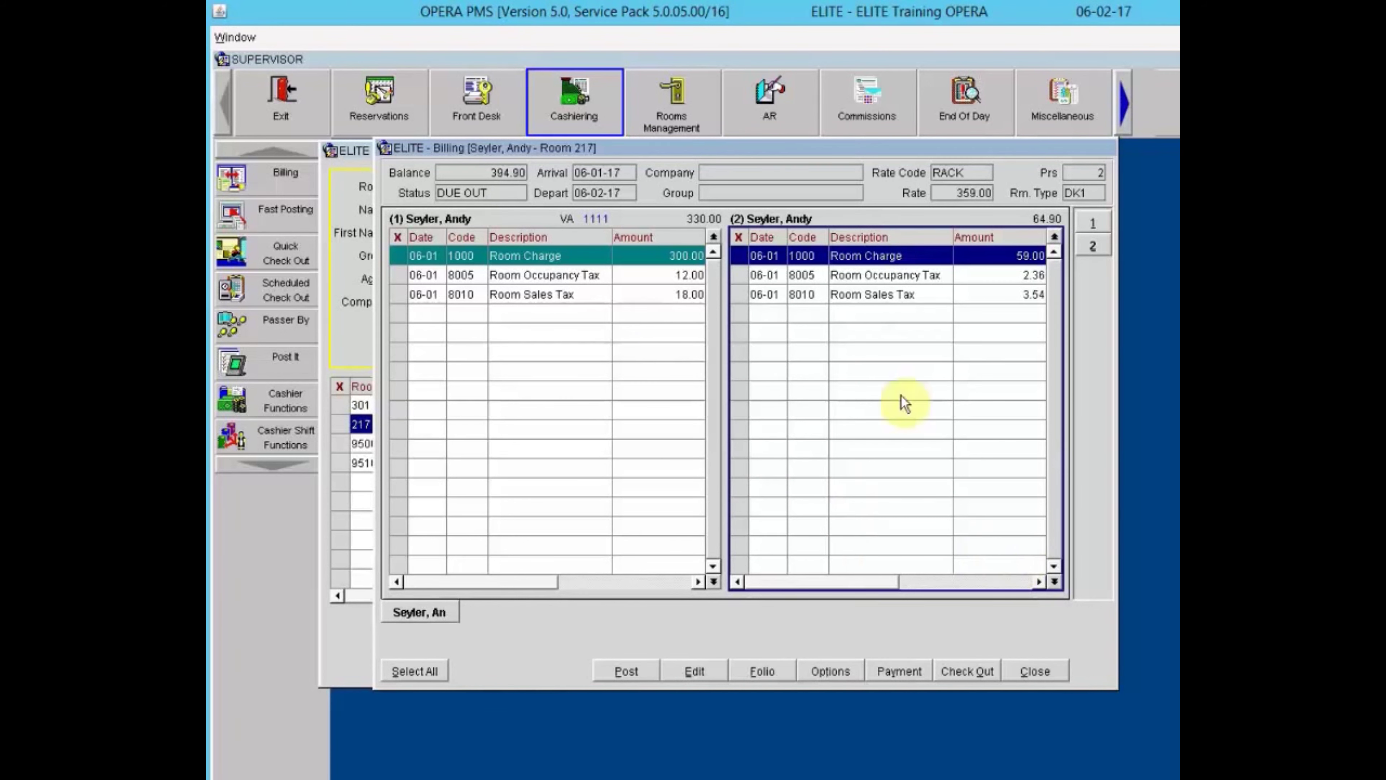
right_click(794, 347)
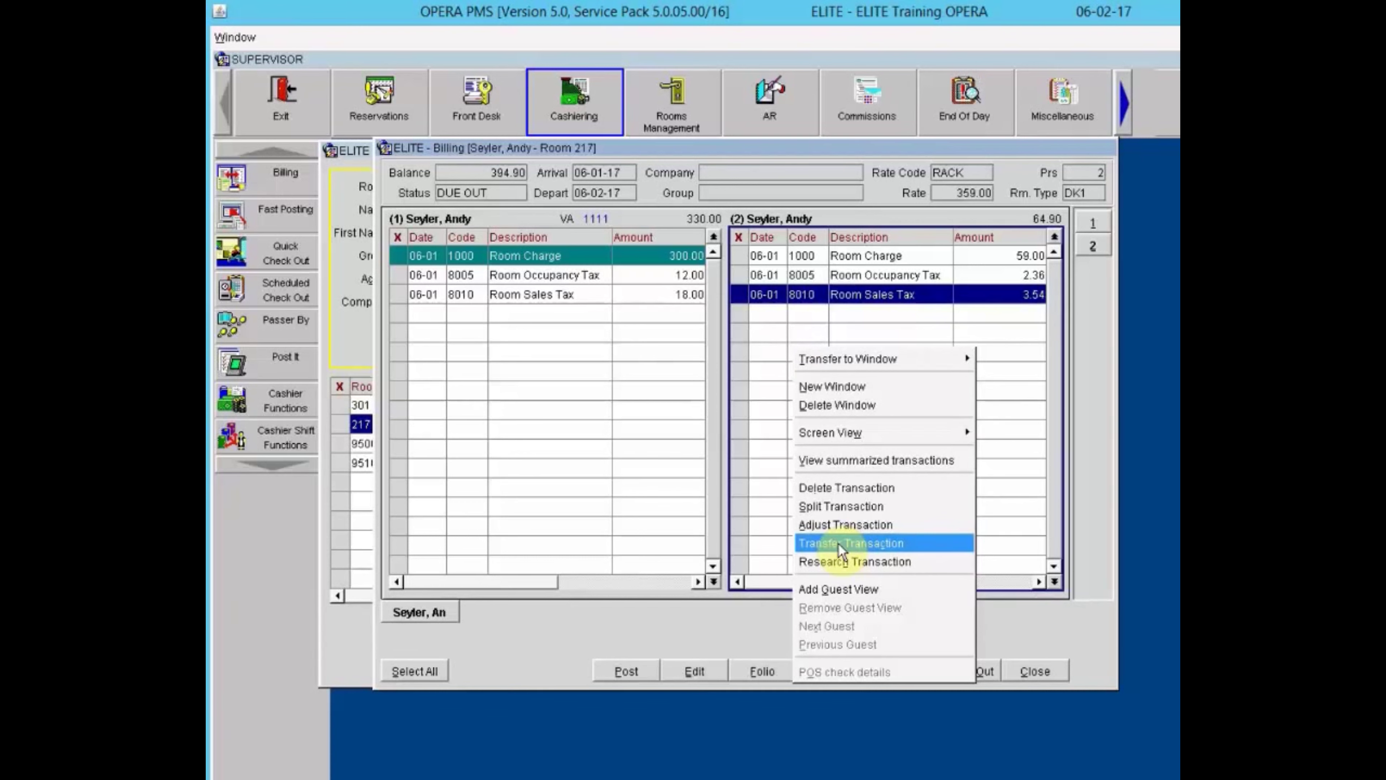
left_click(758, 416)
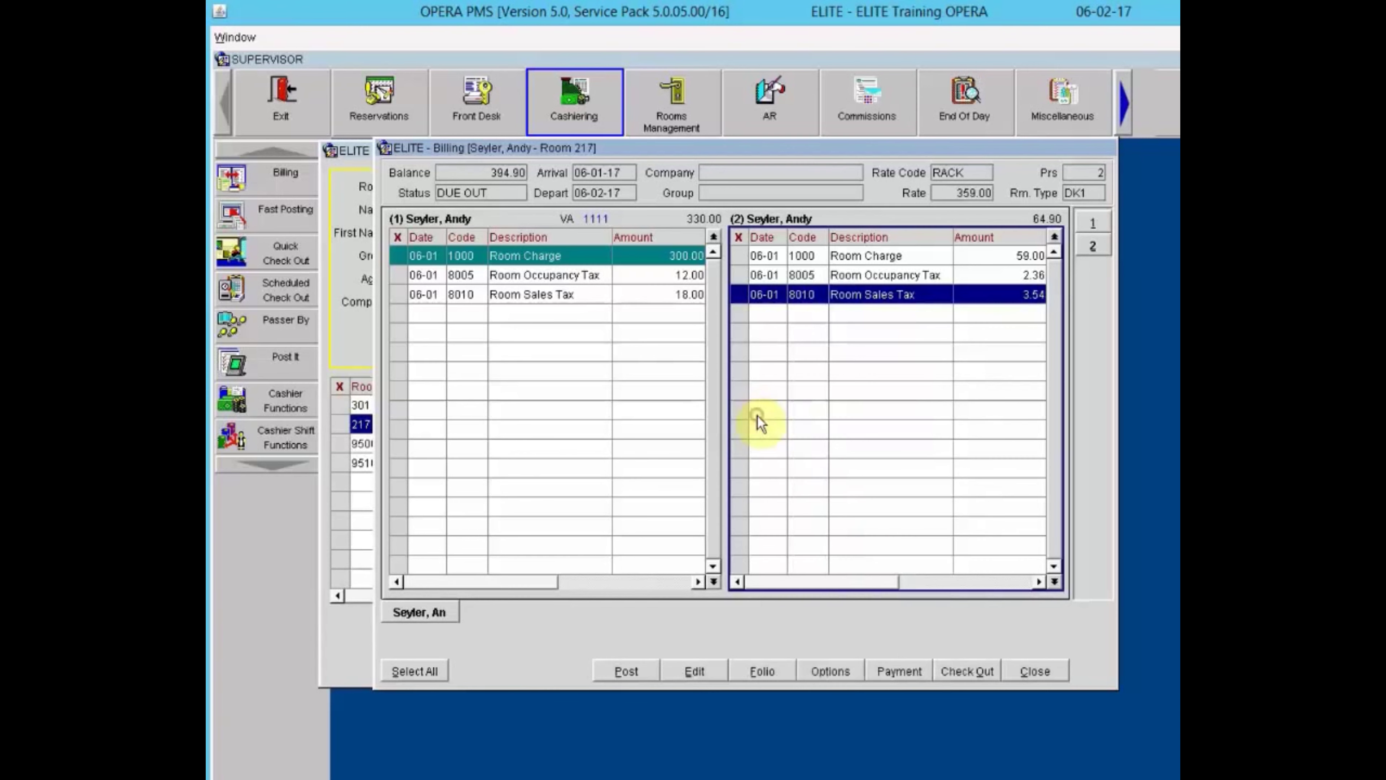
left_click(741, 256)
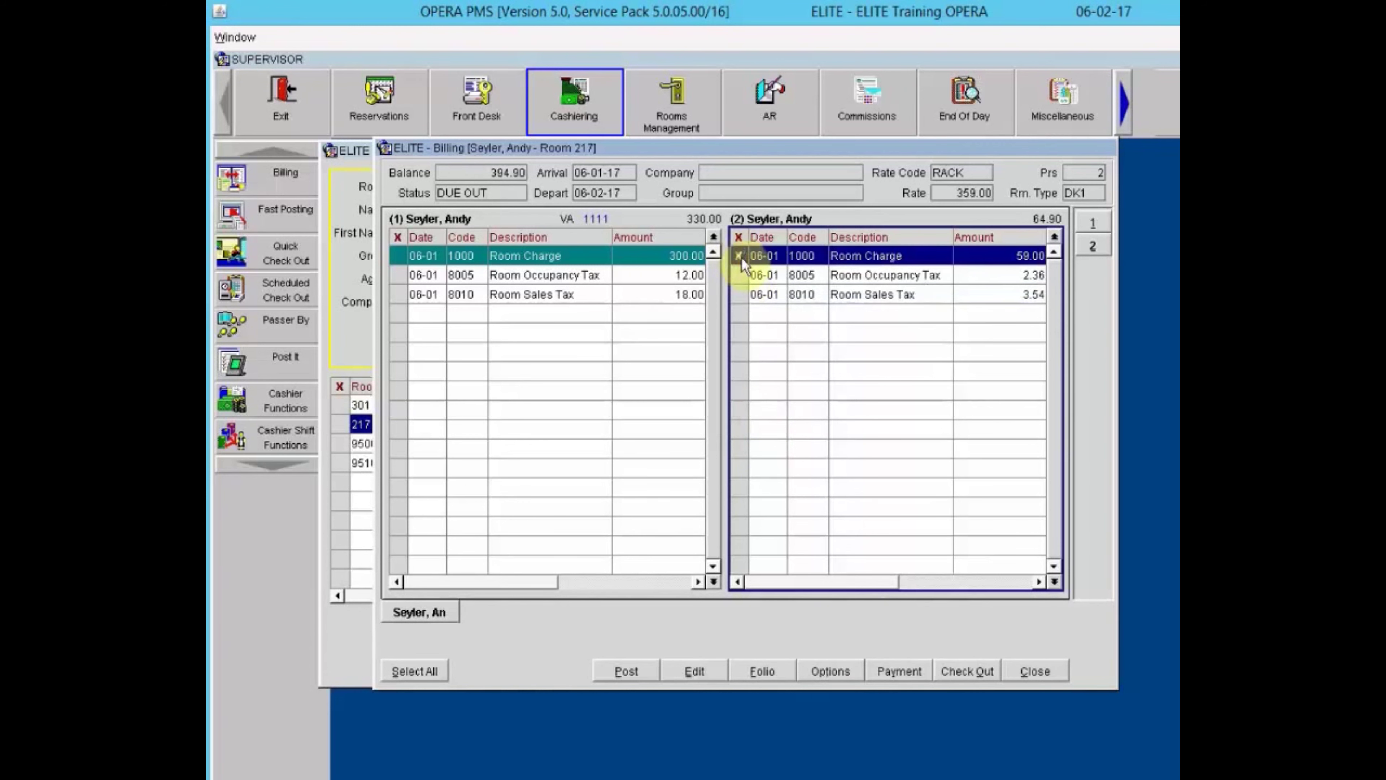
right_click(822, 252)
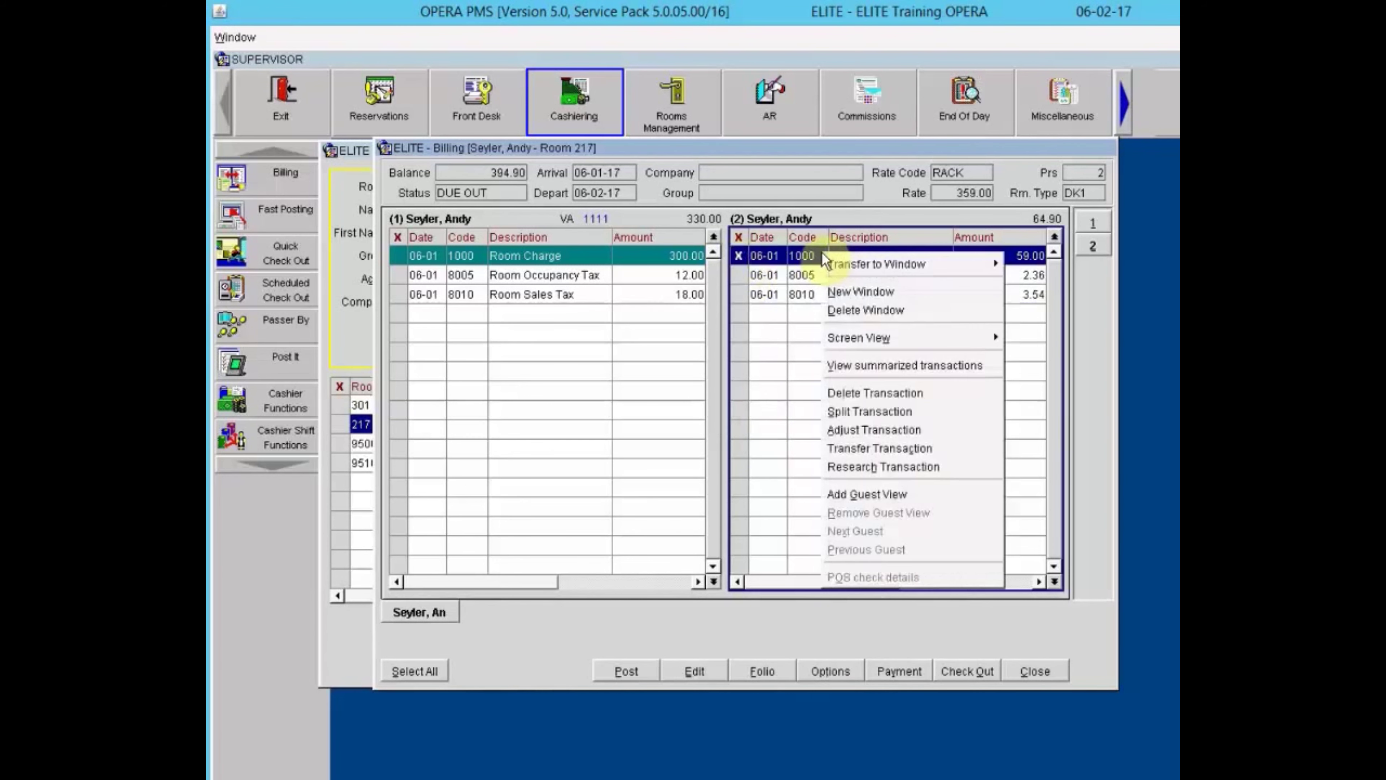
left_click(862, 449)
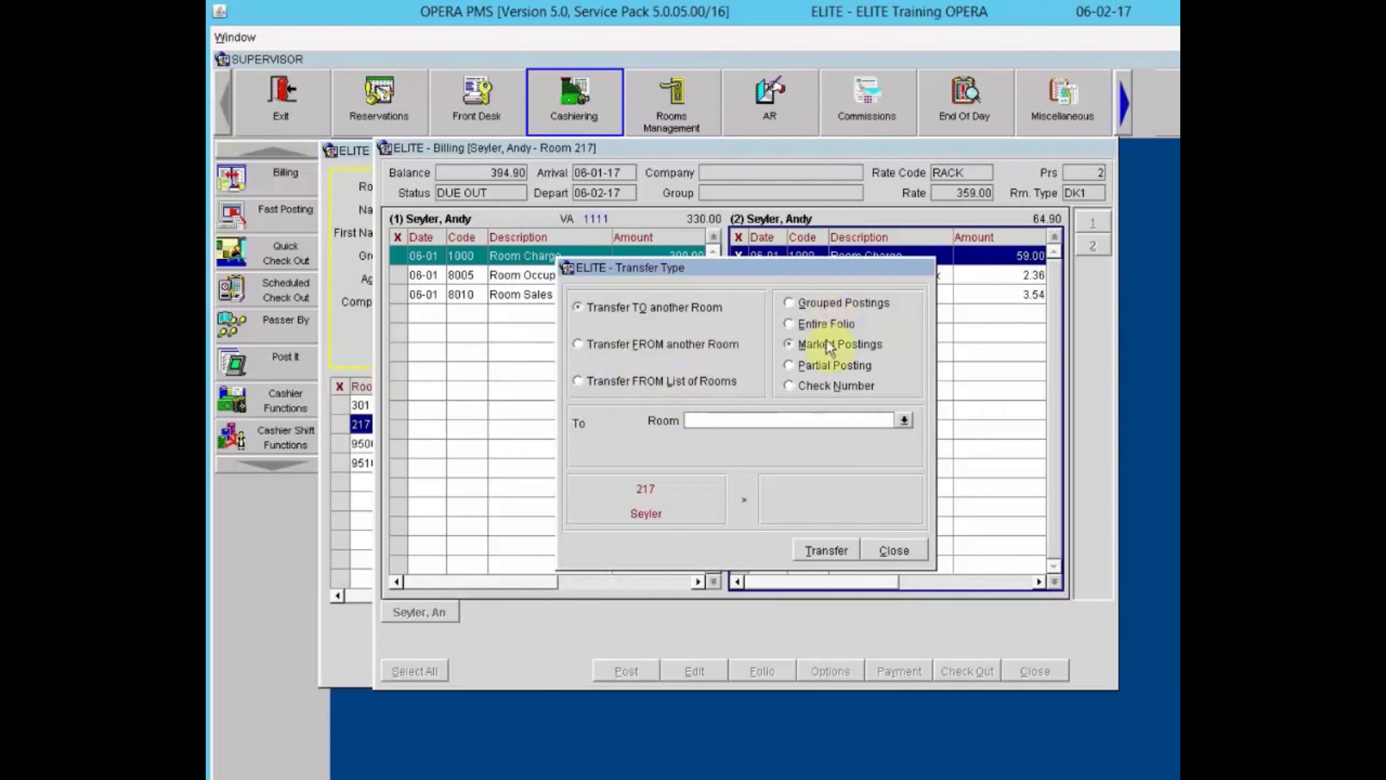
left_click(908, 550)
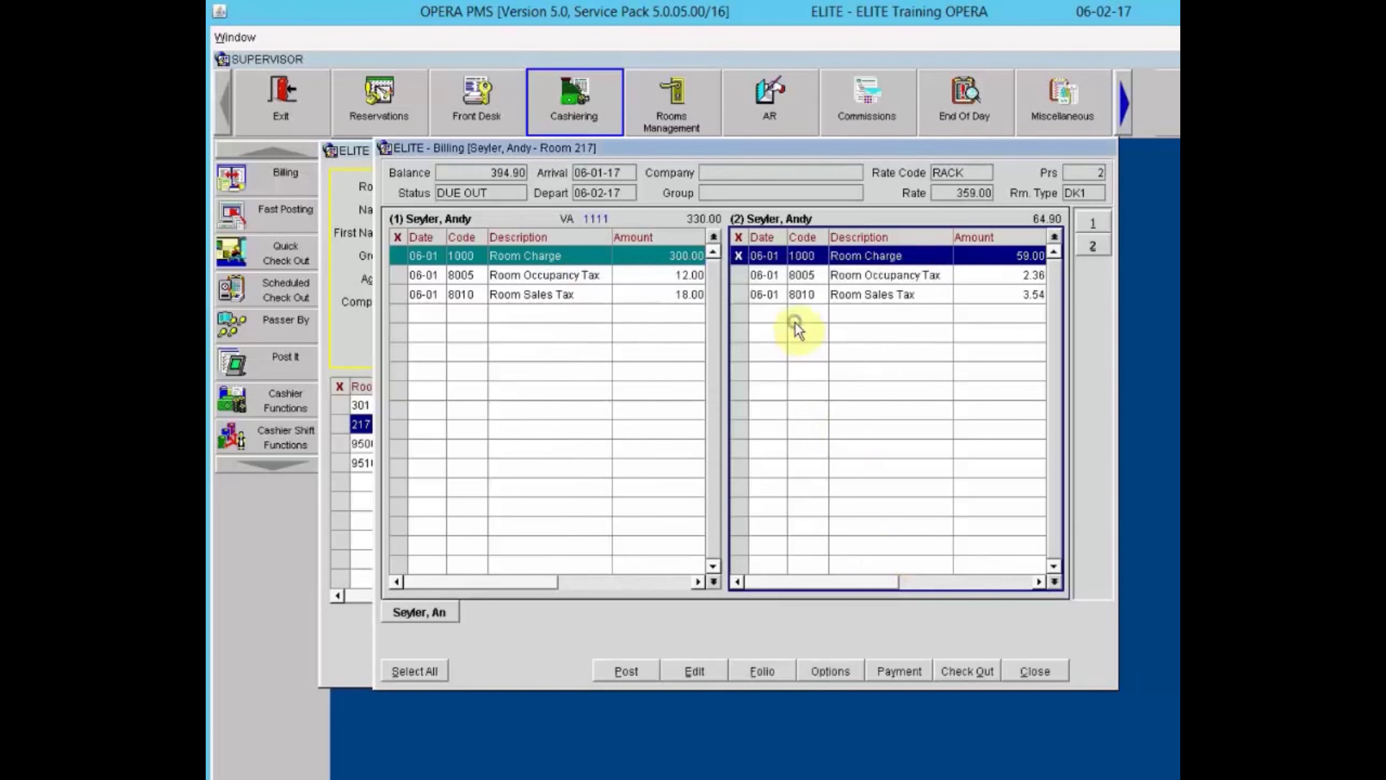
Review the research view of window 2's postings, then close the Research dialog.
right_click(795, 322)
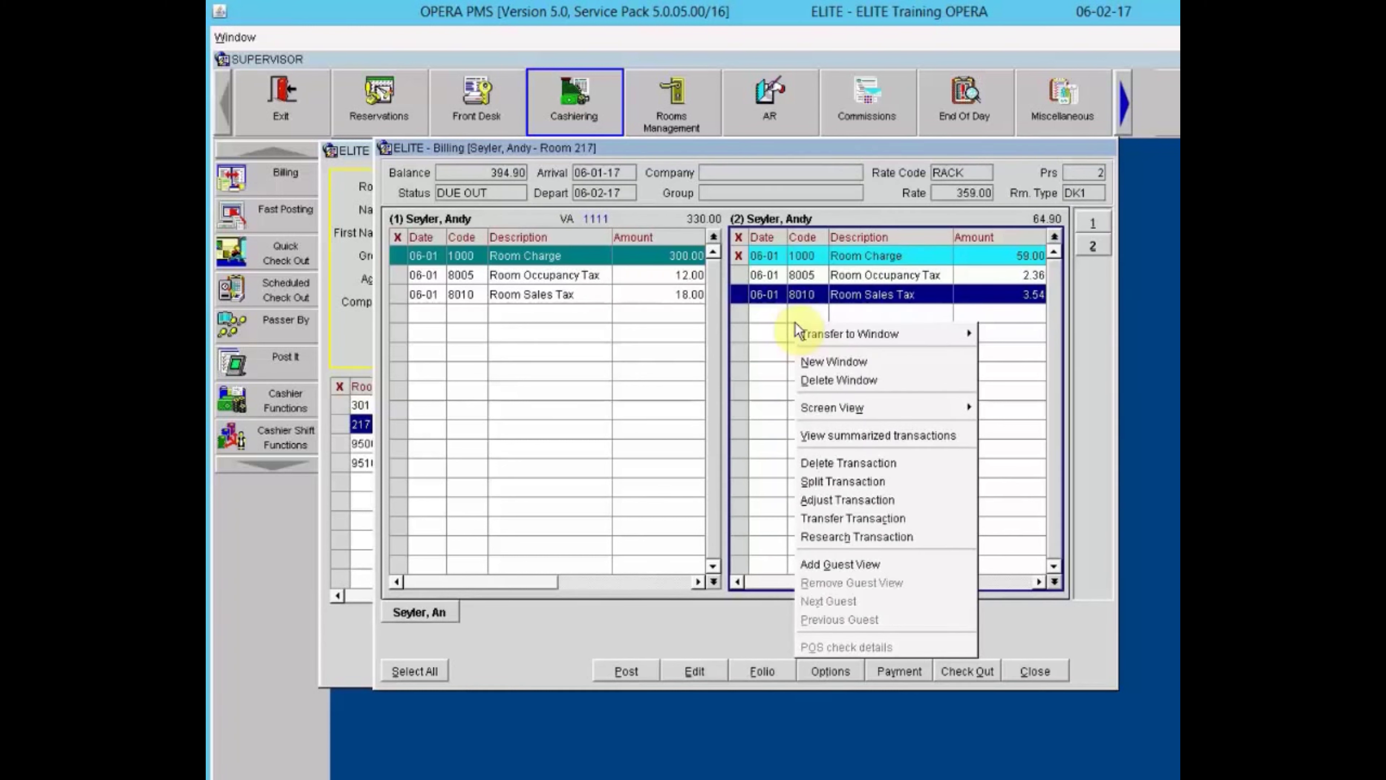
left_click(835, 538)
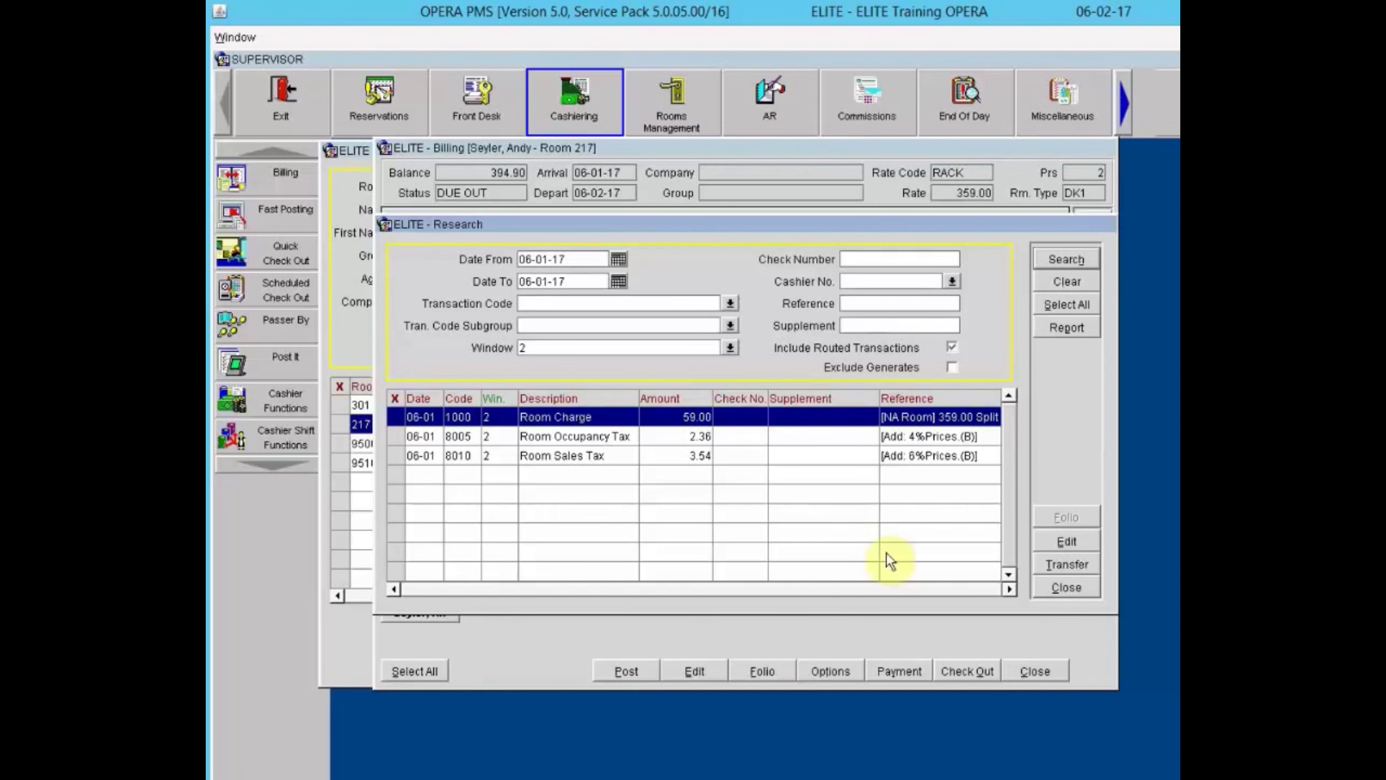
left_click(1067, 587)
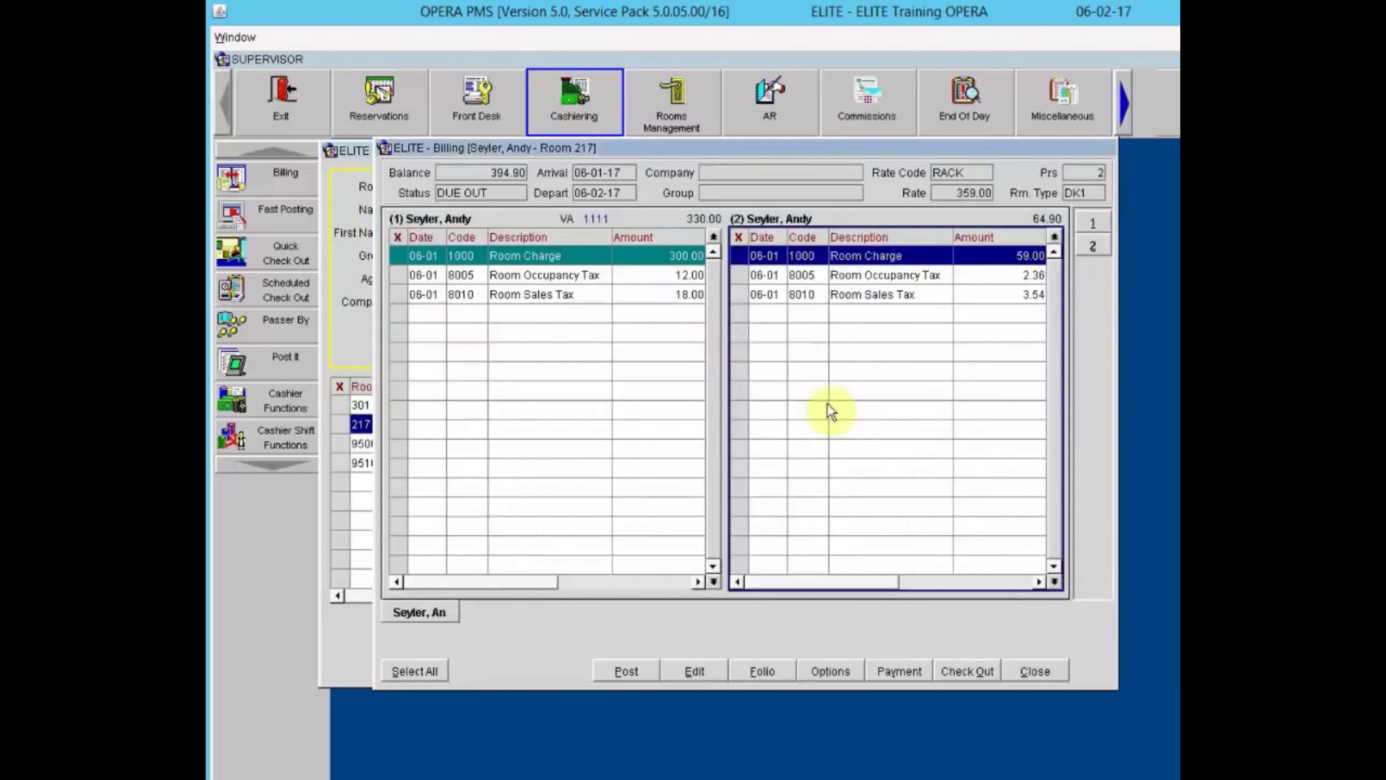
Add guest views for rooms 305 and 117 beside Room 217's billing.
right_click(796, 356)
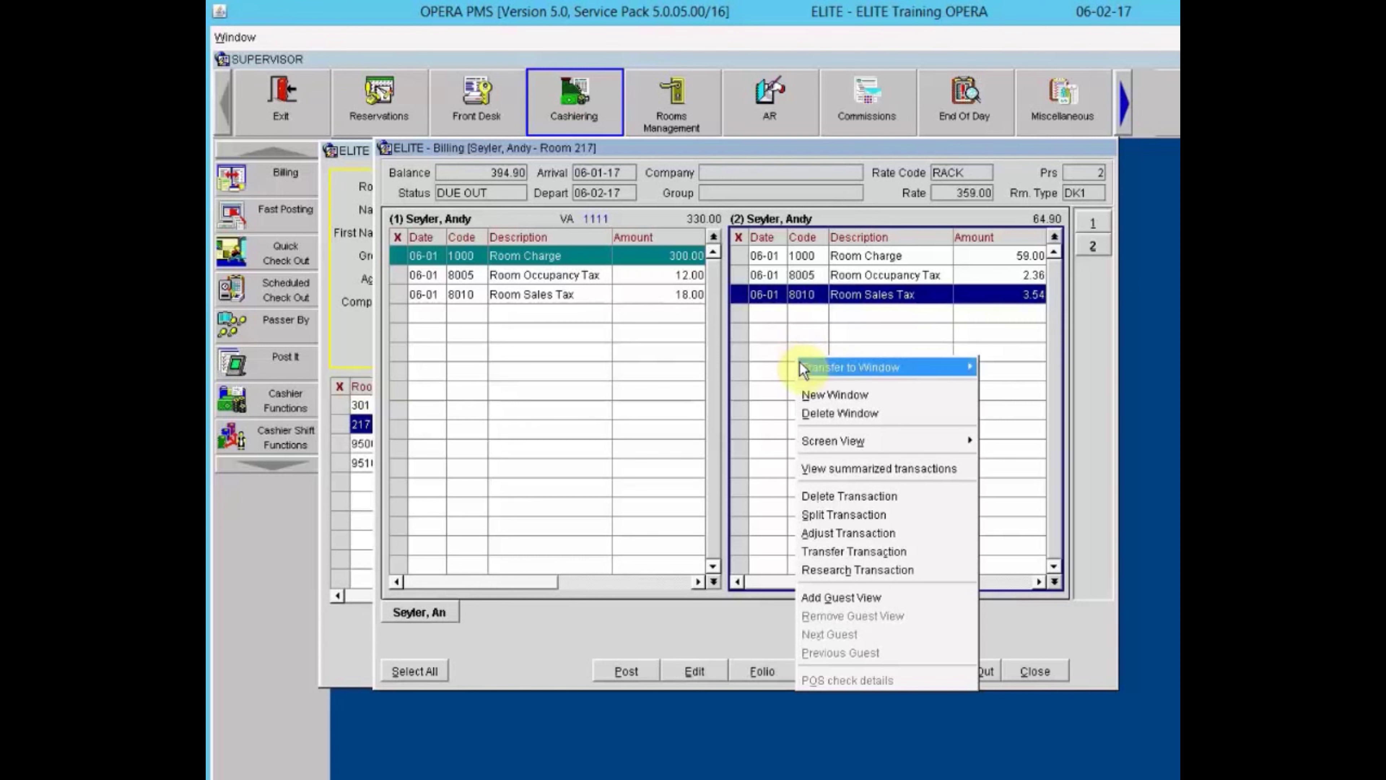
mouse_move(801, 365)
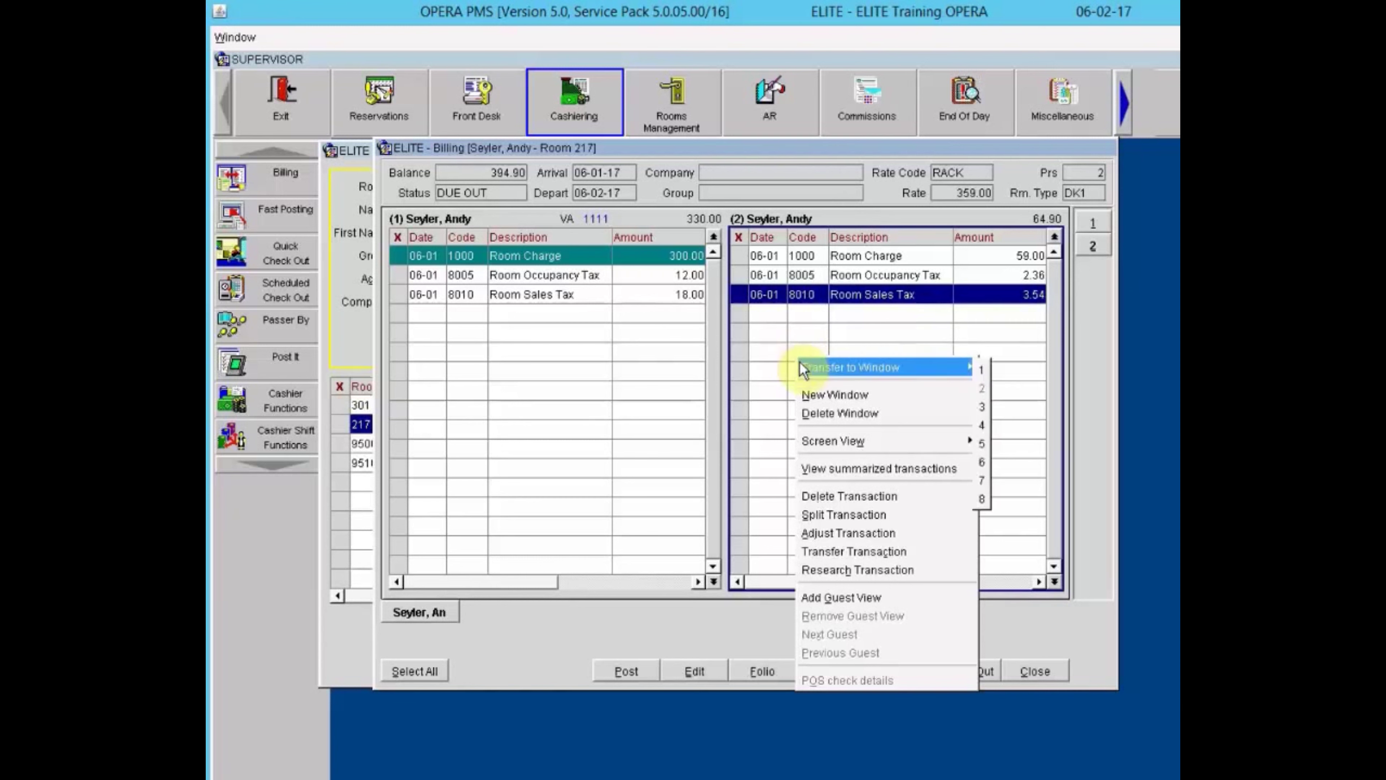
left_click(844, 598)
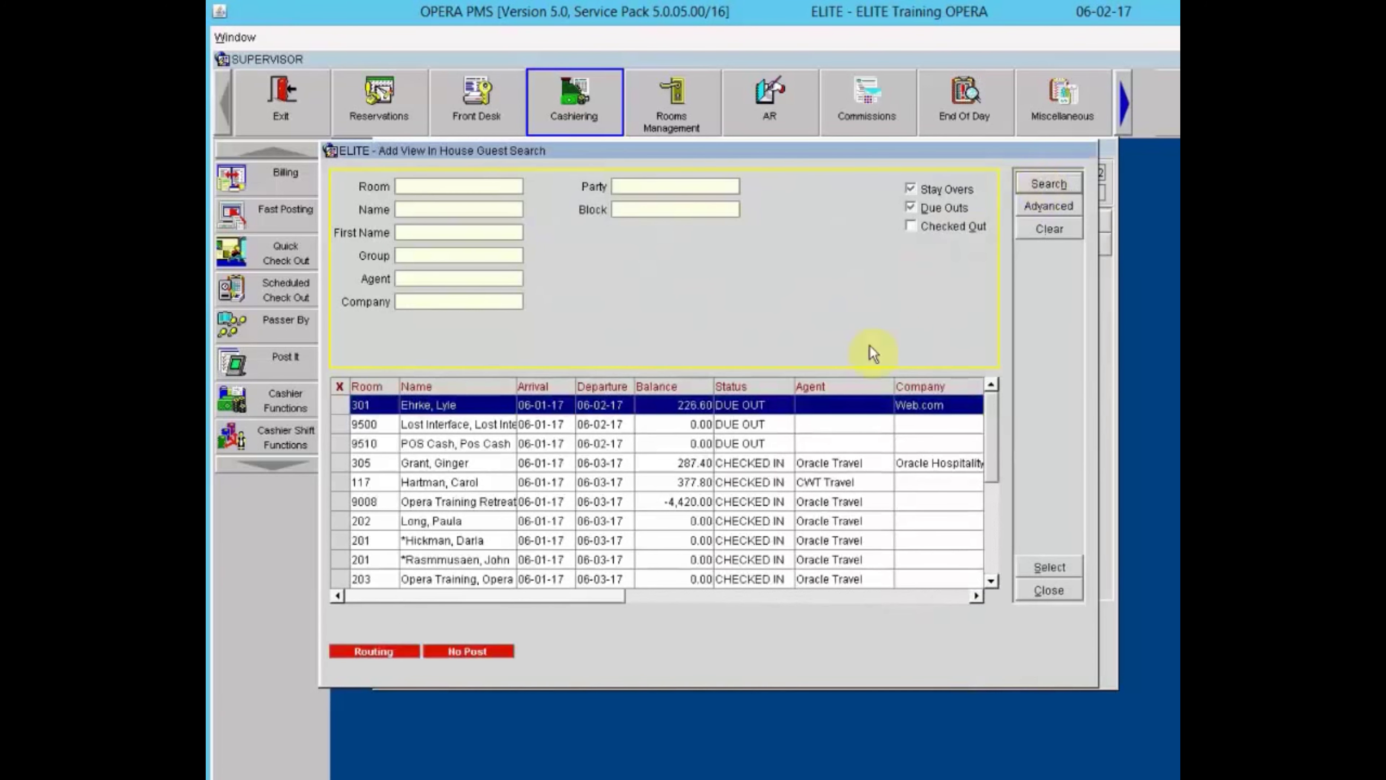
left_click(725, 465)
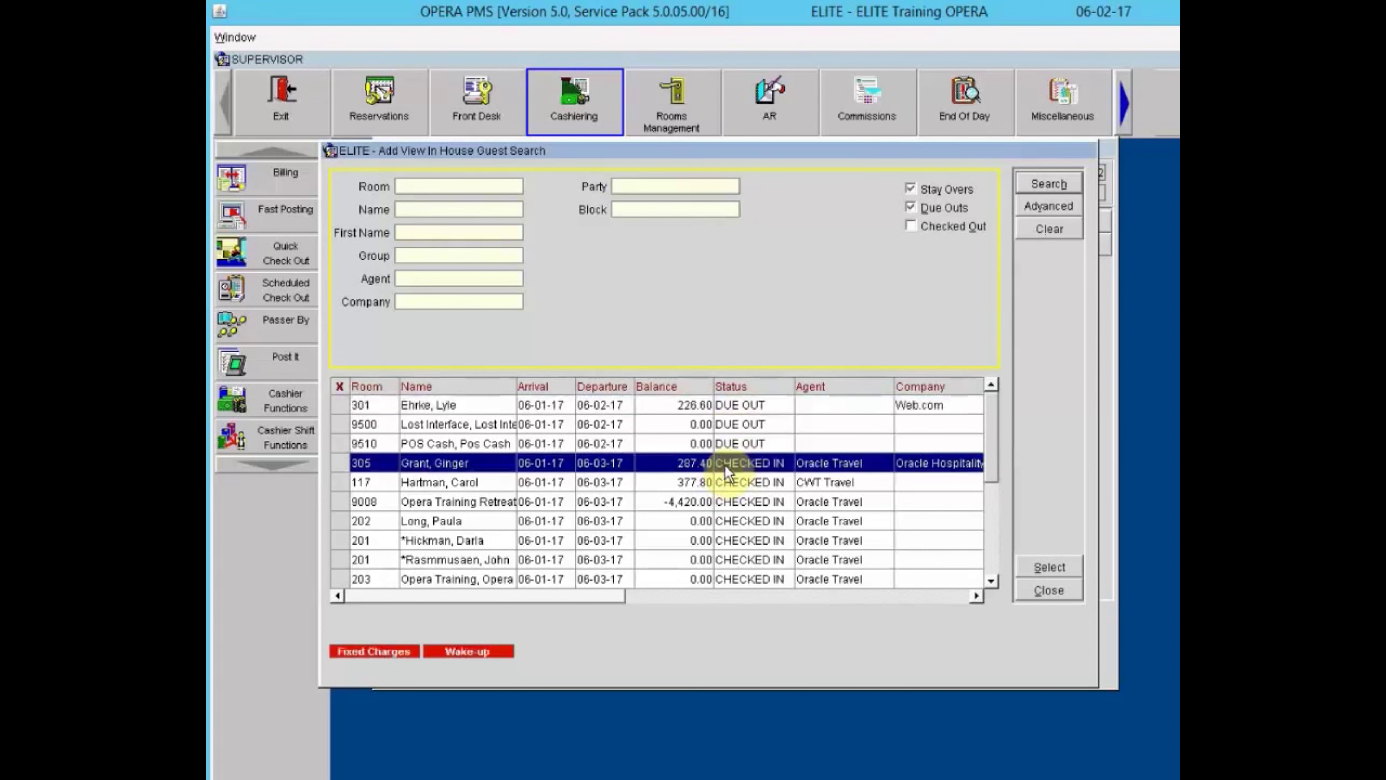
left_click(339, 462)
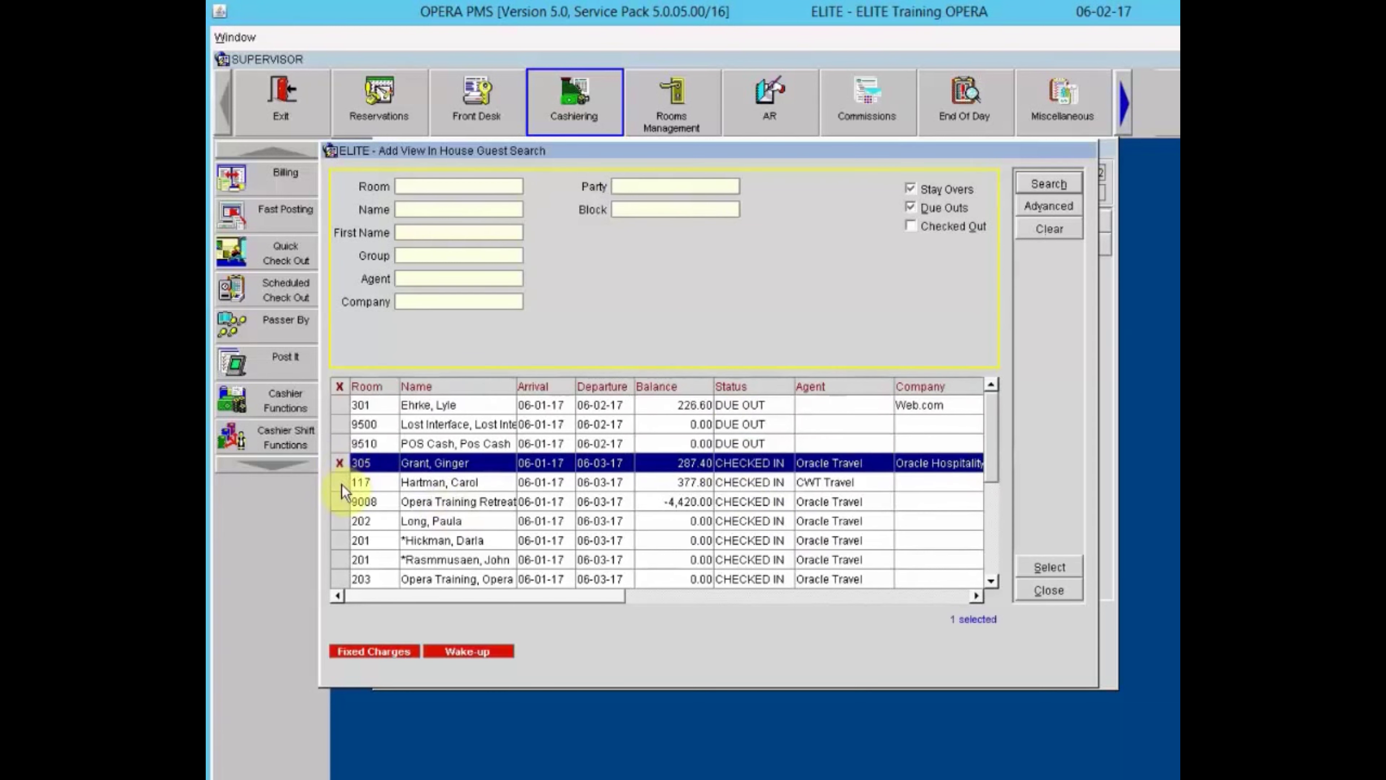
left_click(340, 483)
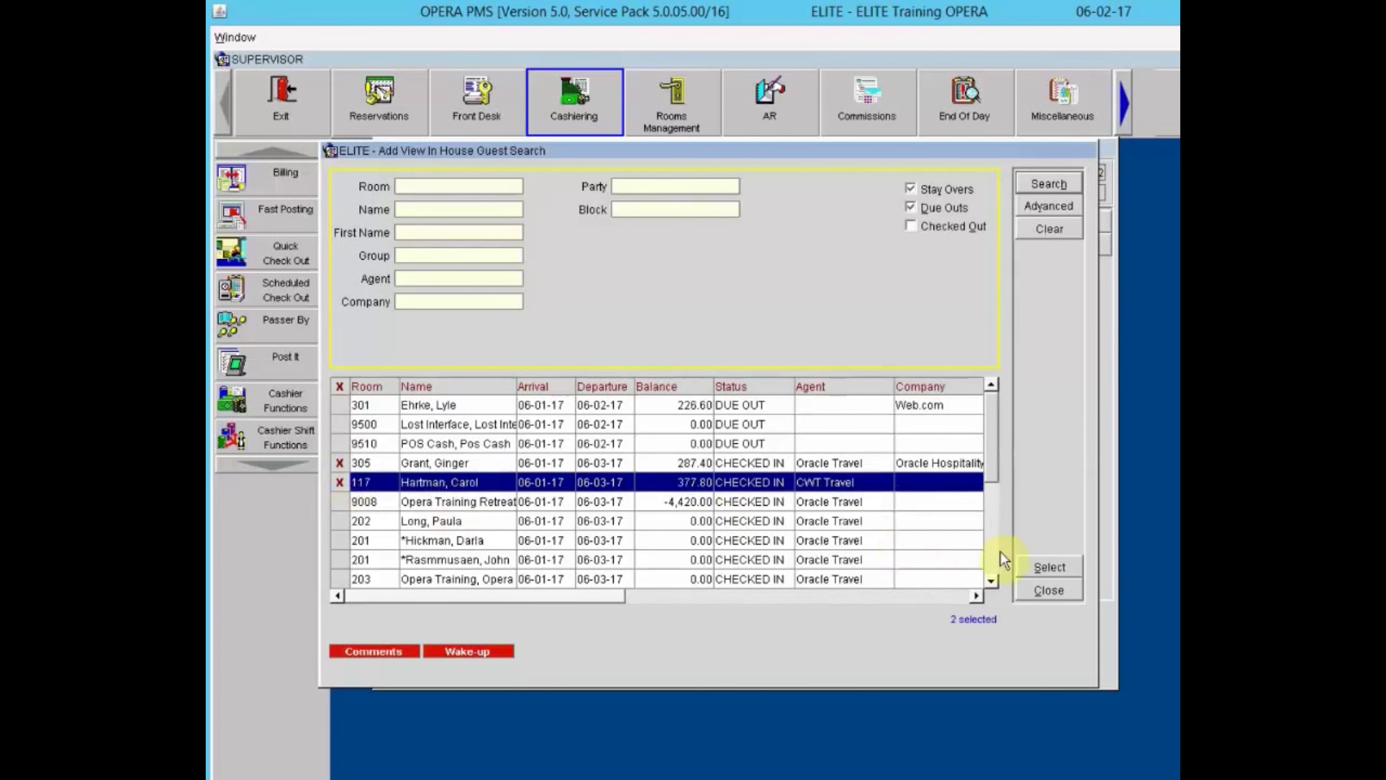
left_click(1051, 564)
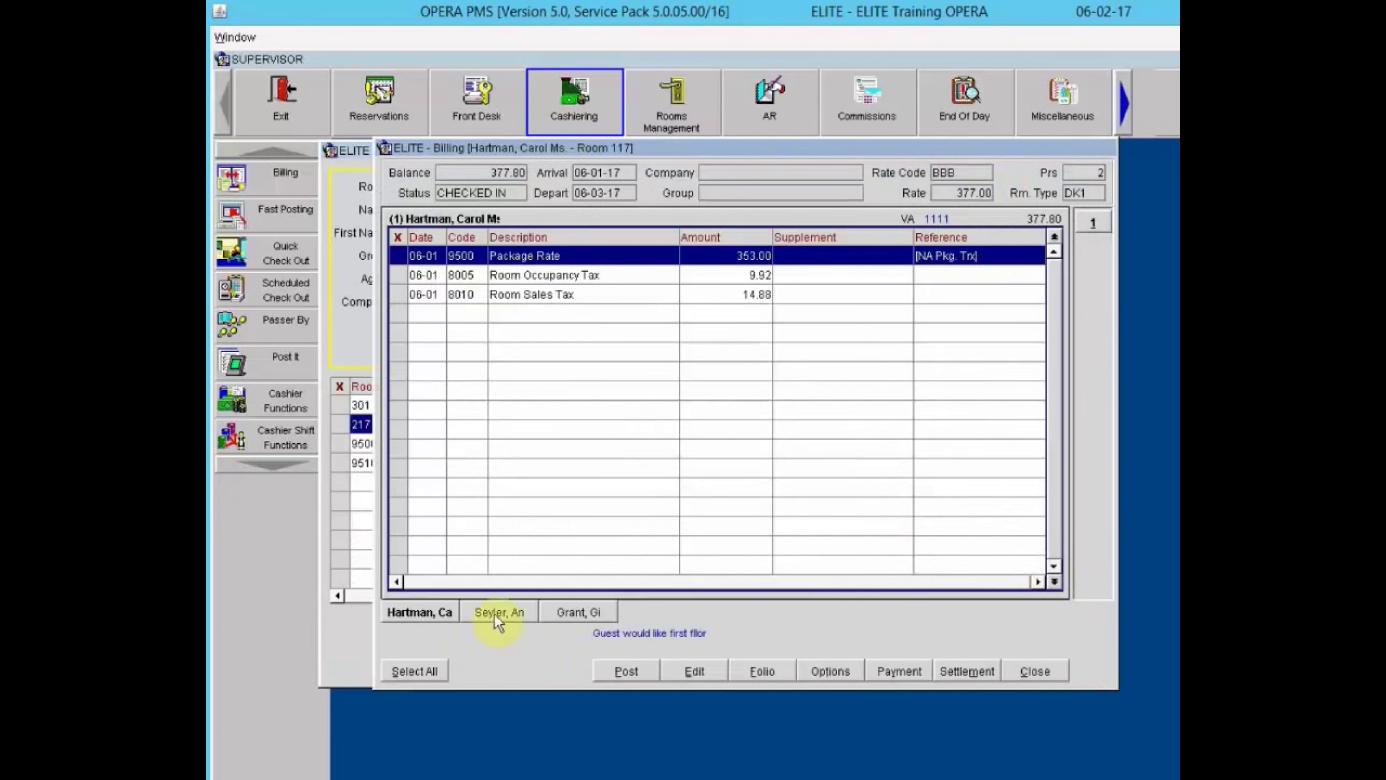
Browse the Room 217, 305 and 117 guest billing views.
left_click(496, 613)
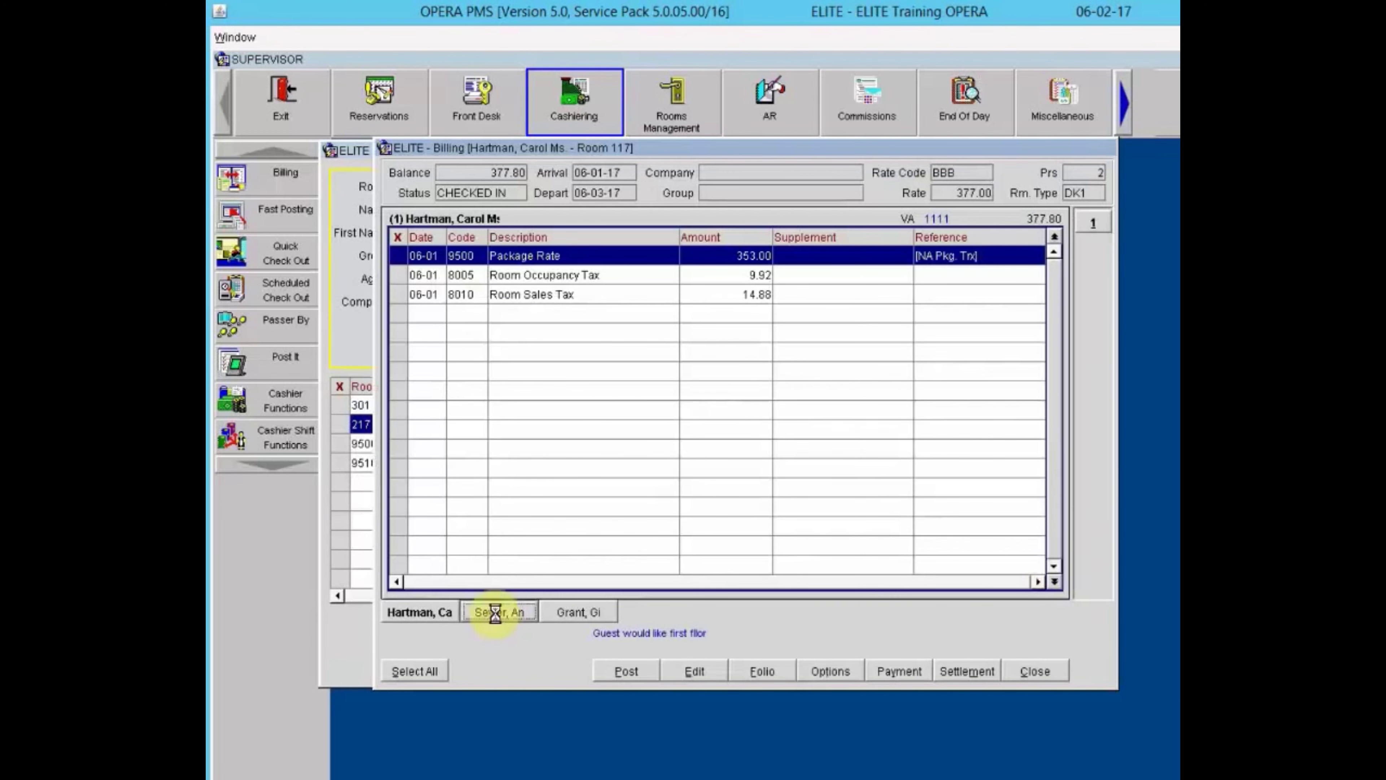
left_click(567, 613)
left_click(512, 612)
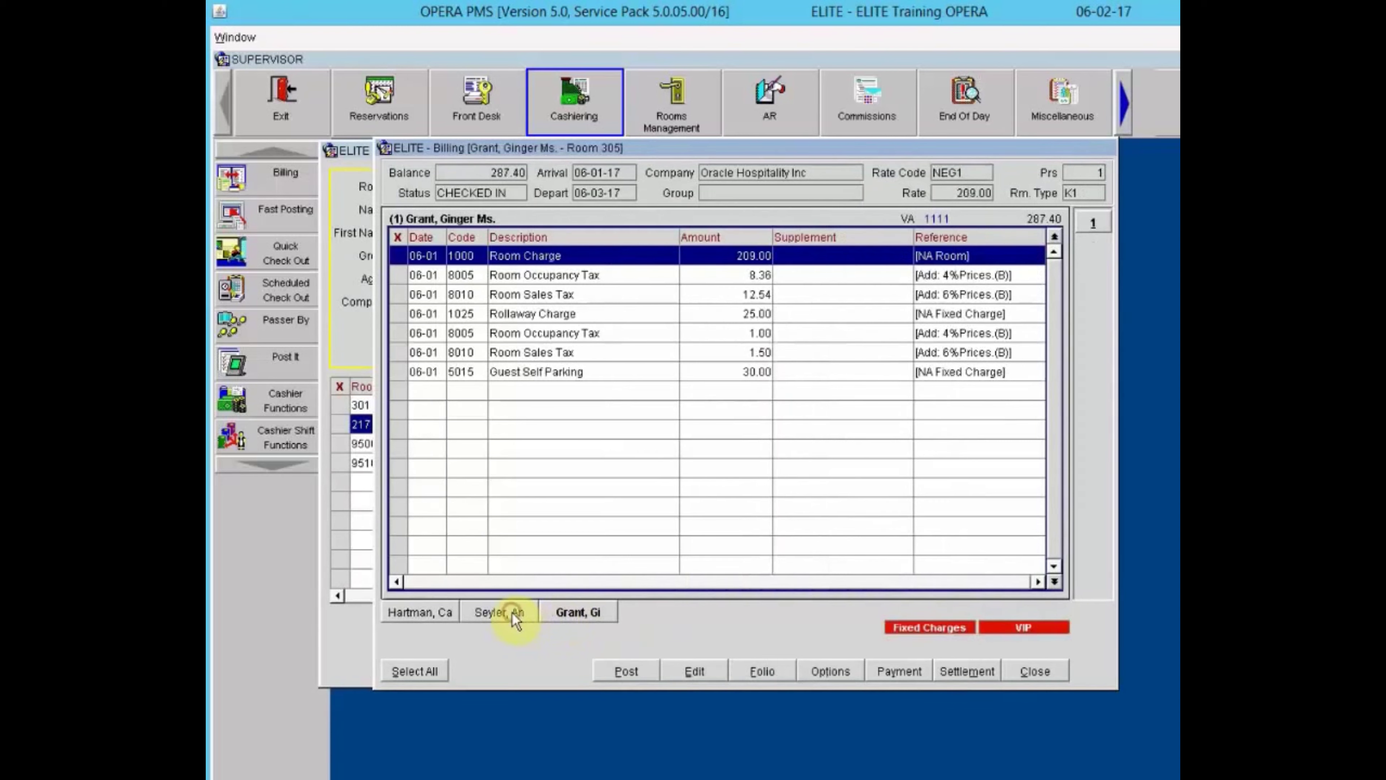
left_click(571, 611)
left_click(573, 617)
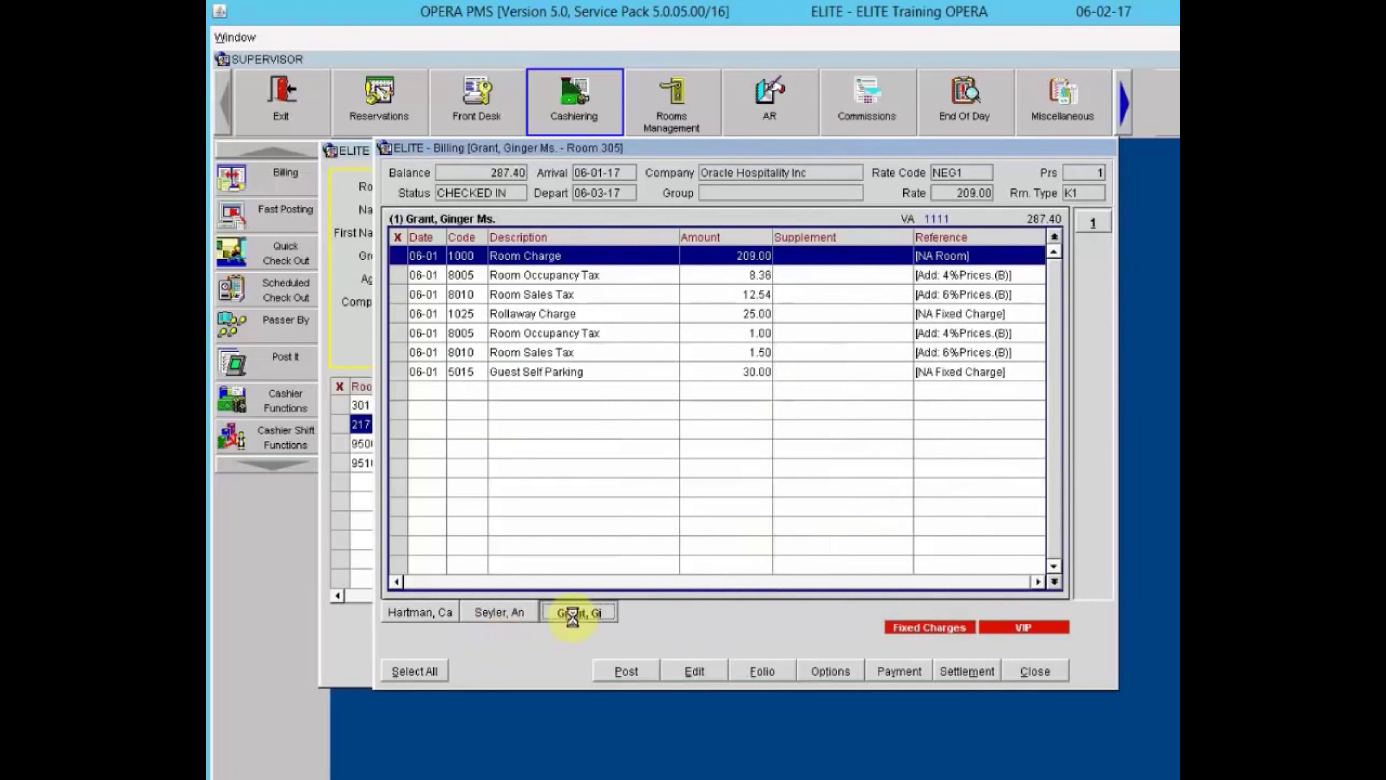
left_click(506, 607)
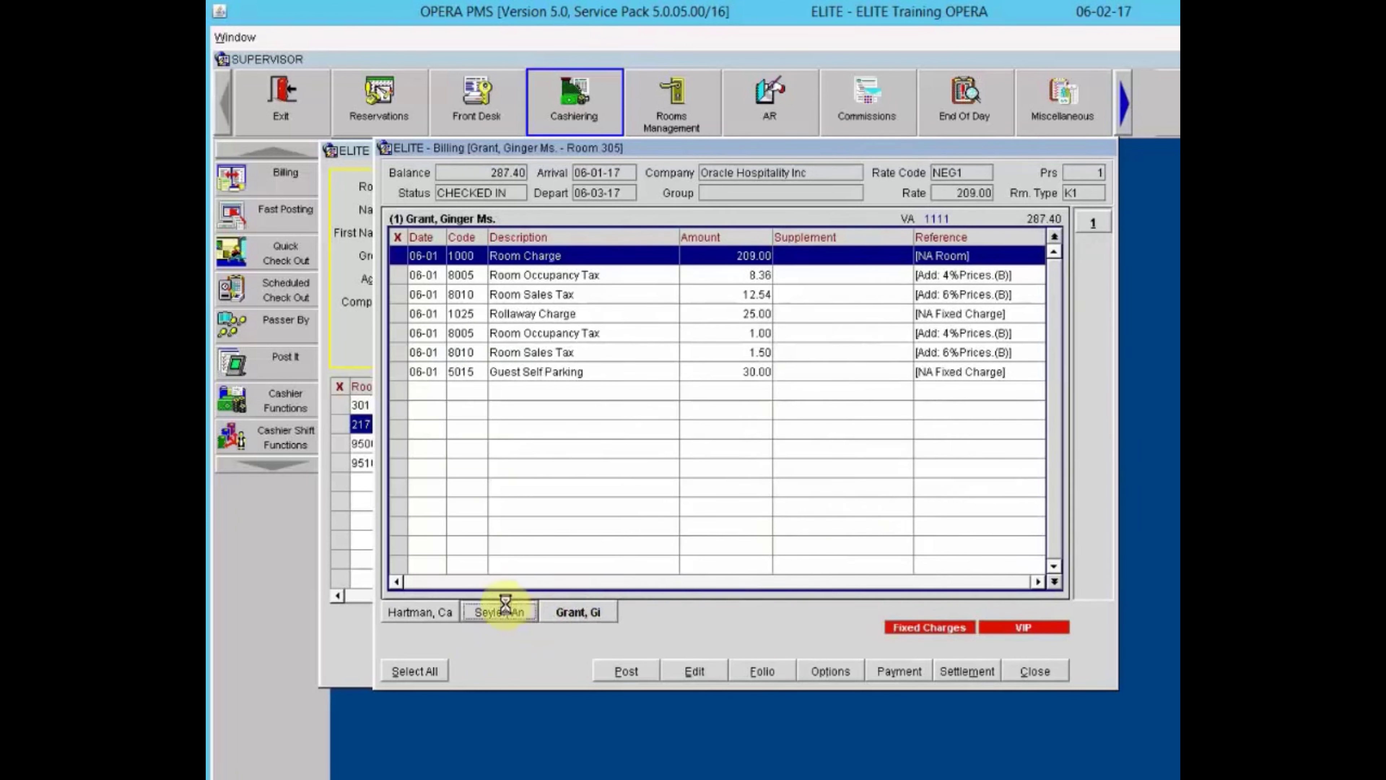
left_click(445, 618)
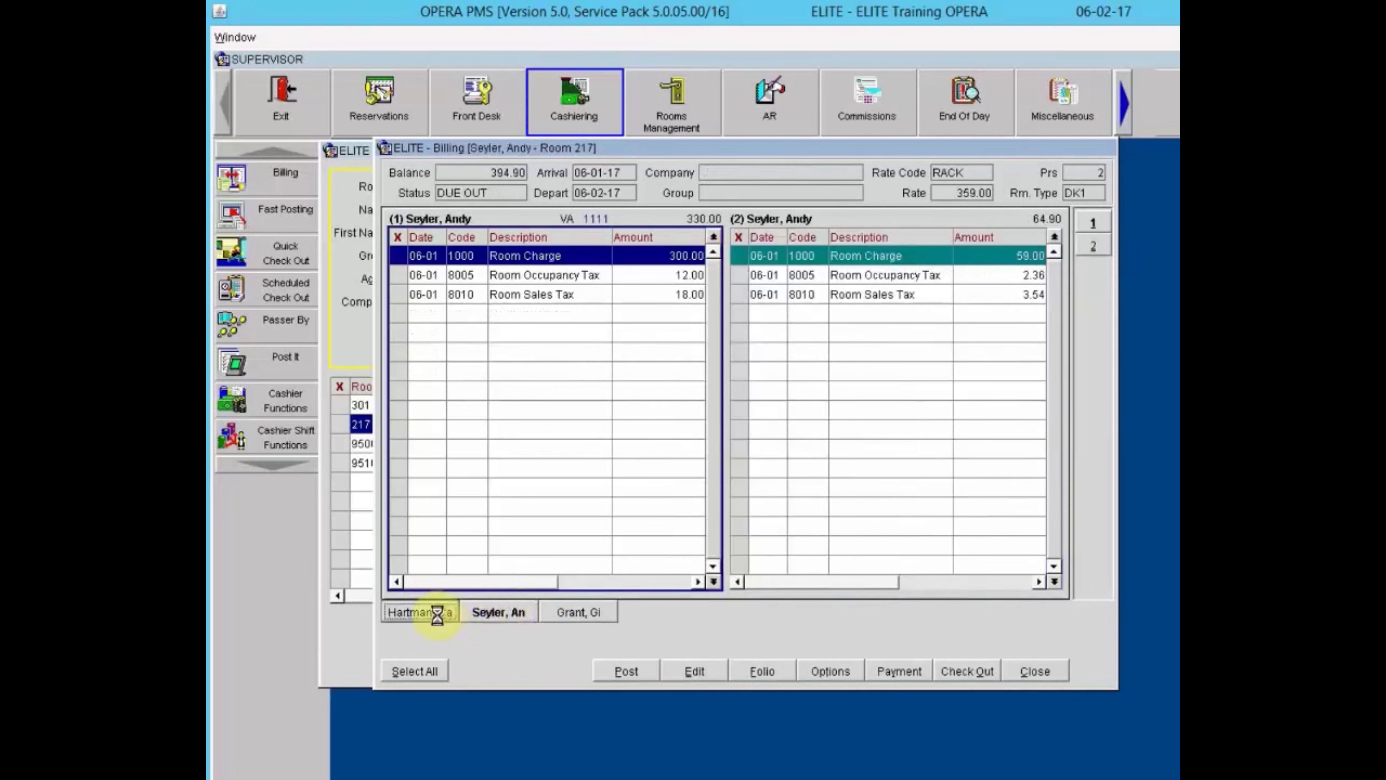
left_click(594, 608)
Remove the Room 305 and Room 117 guest views from billing.
right_click(593, 609)
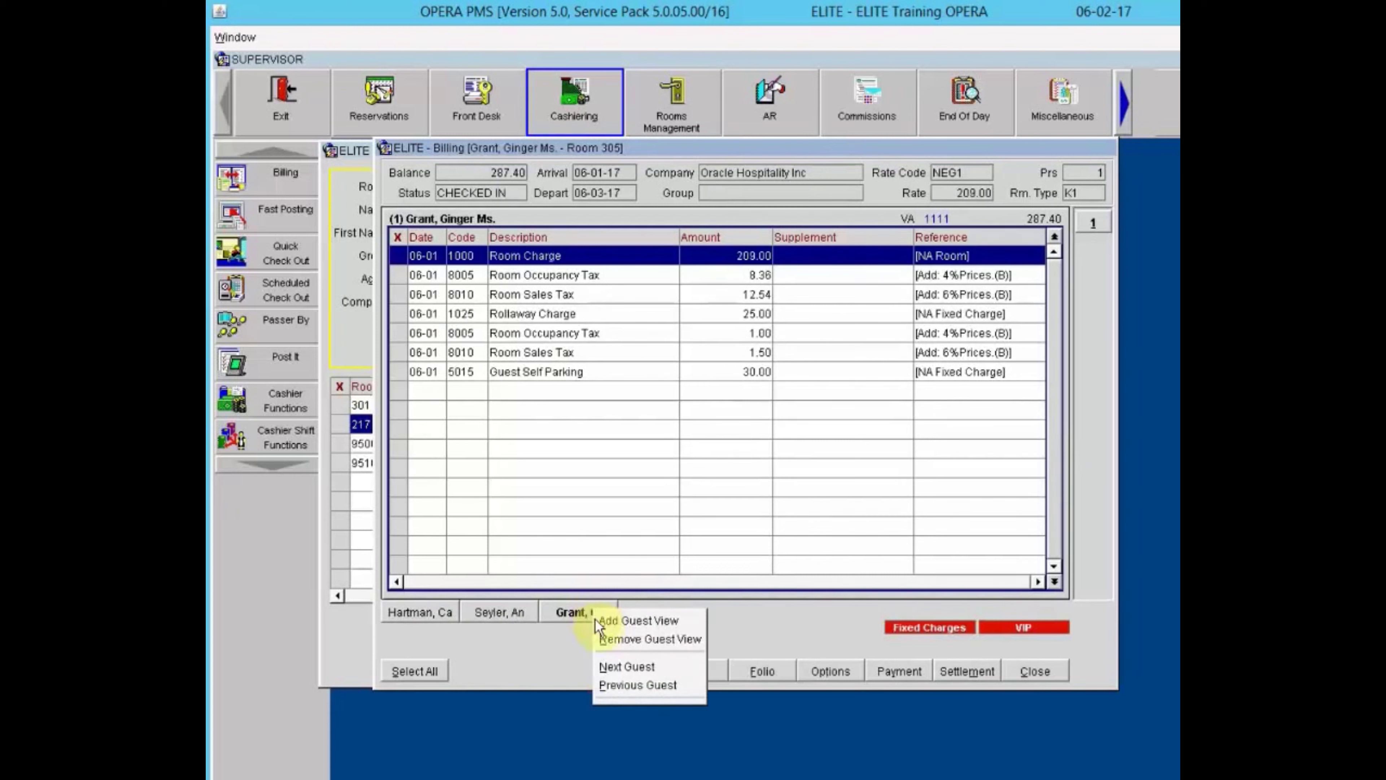
left_click(607, 641)
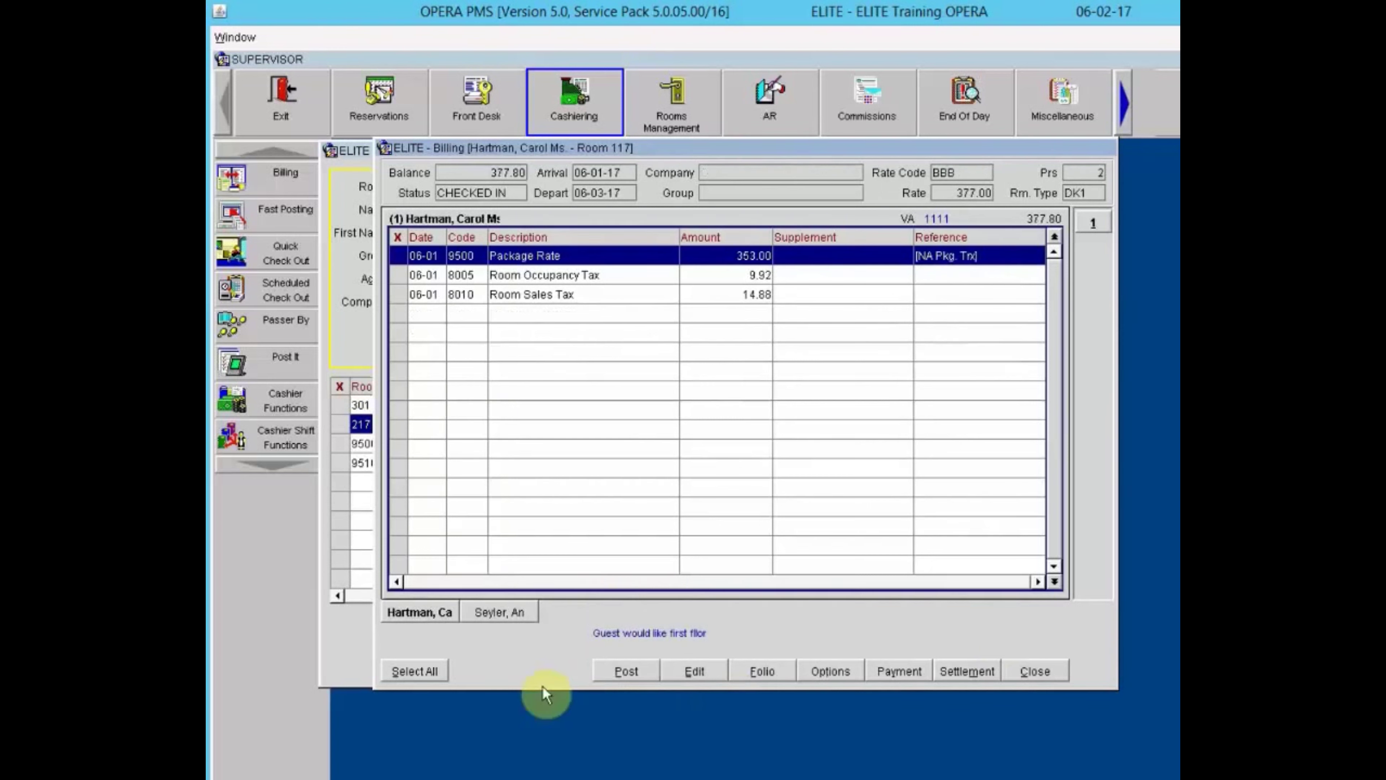
left_click(405, 612)
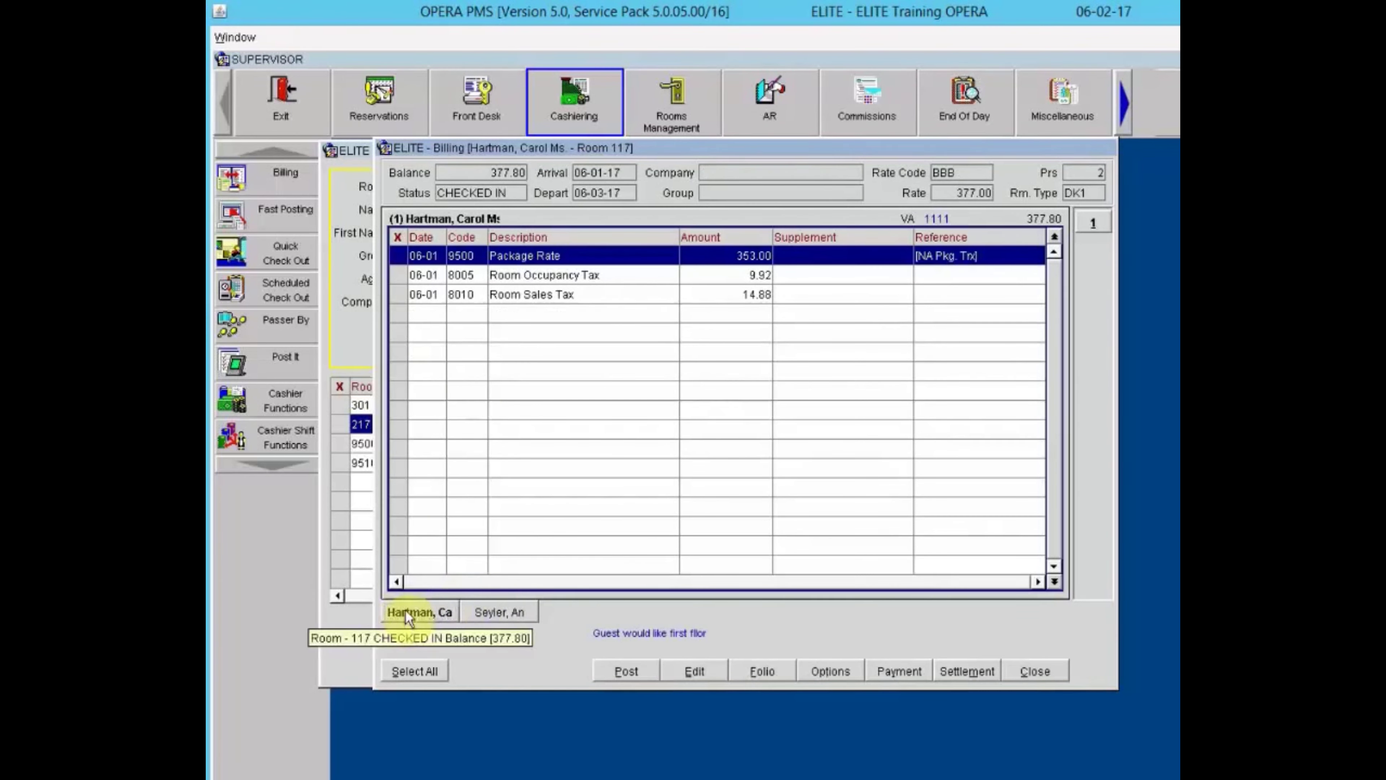
right_click(406, 612)
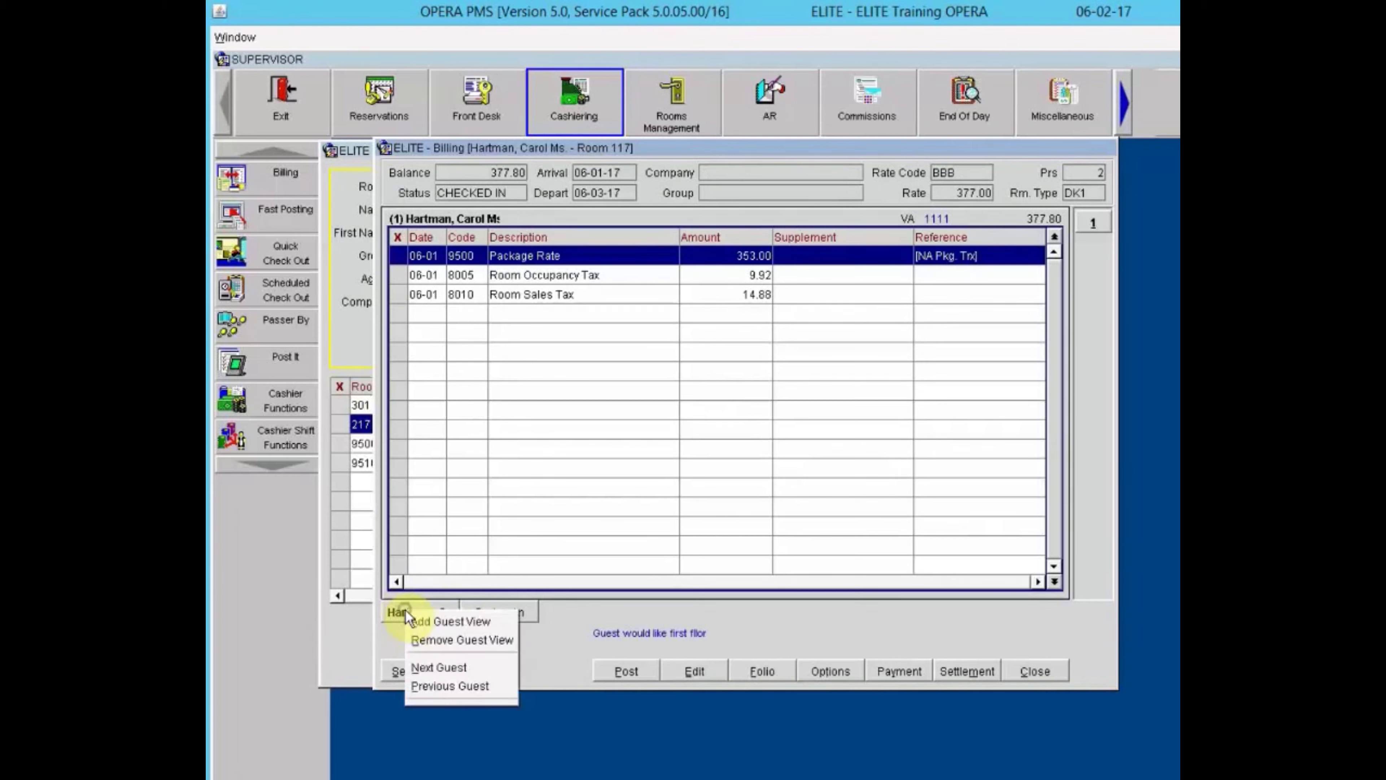
left_click(434, 642)
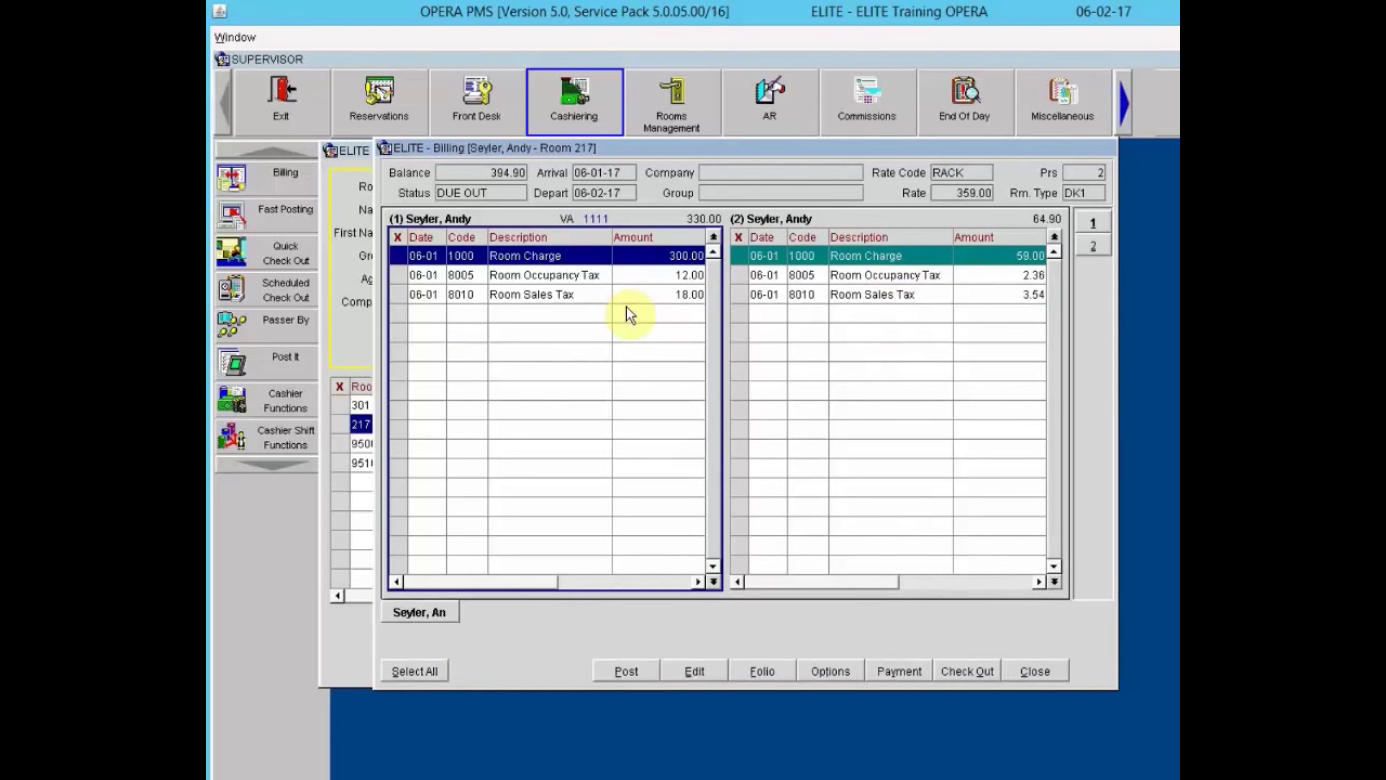
Review Room Sales Tax actions in both windows without changes, then close Room 217's billing.
left_click(895, 257)
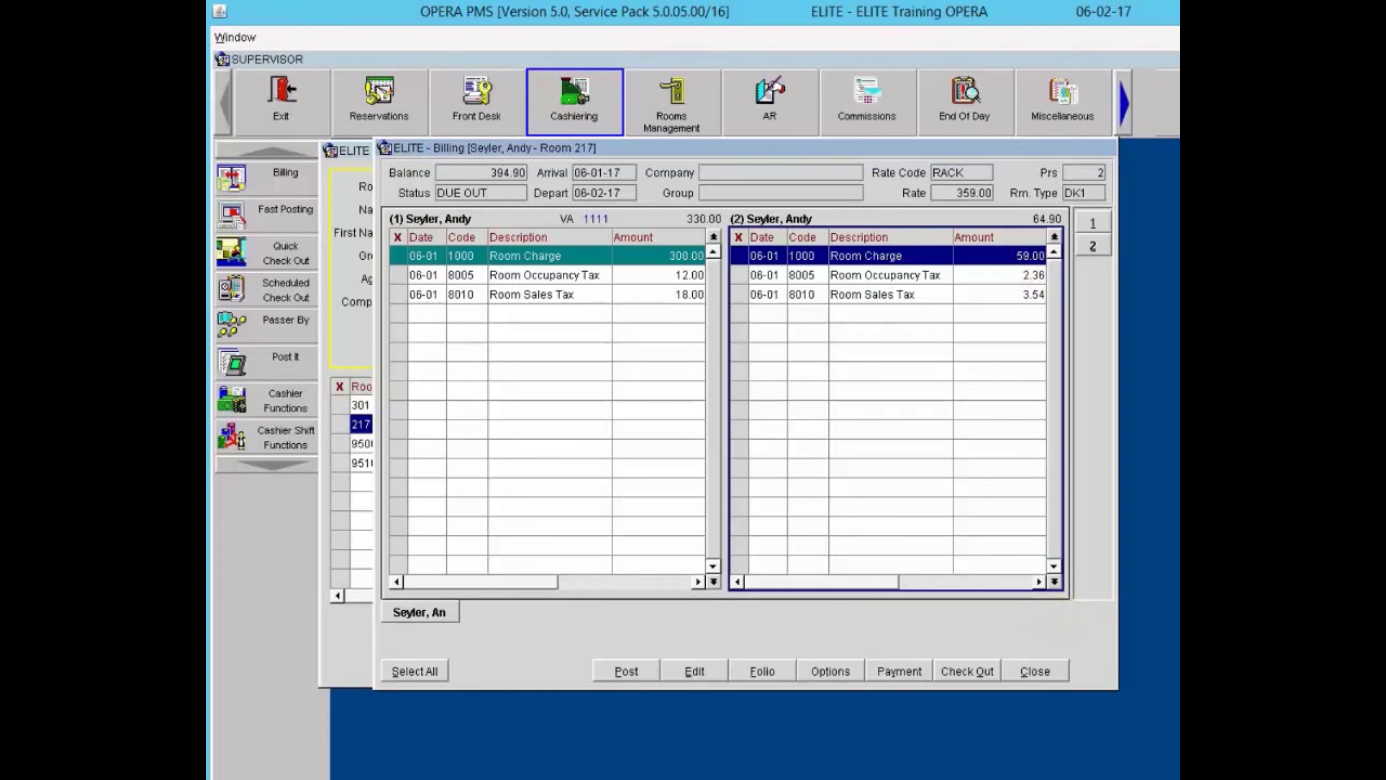
left_click(794, 370)
right_click(793, 370)
left_click(788, 374)
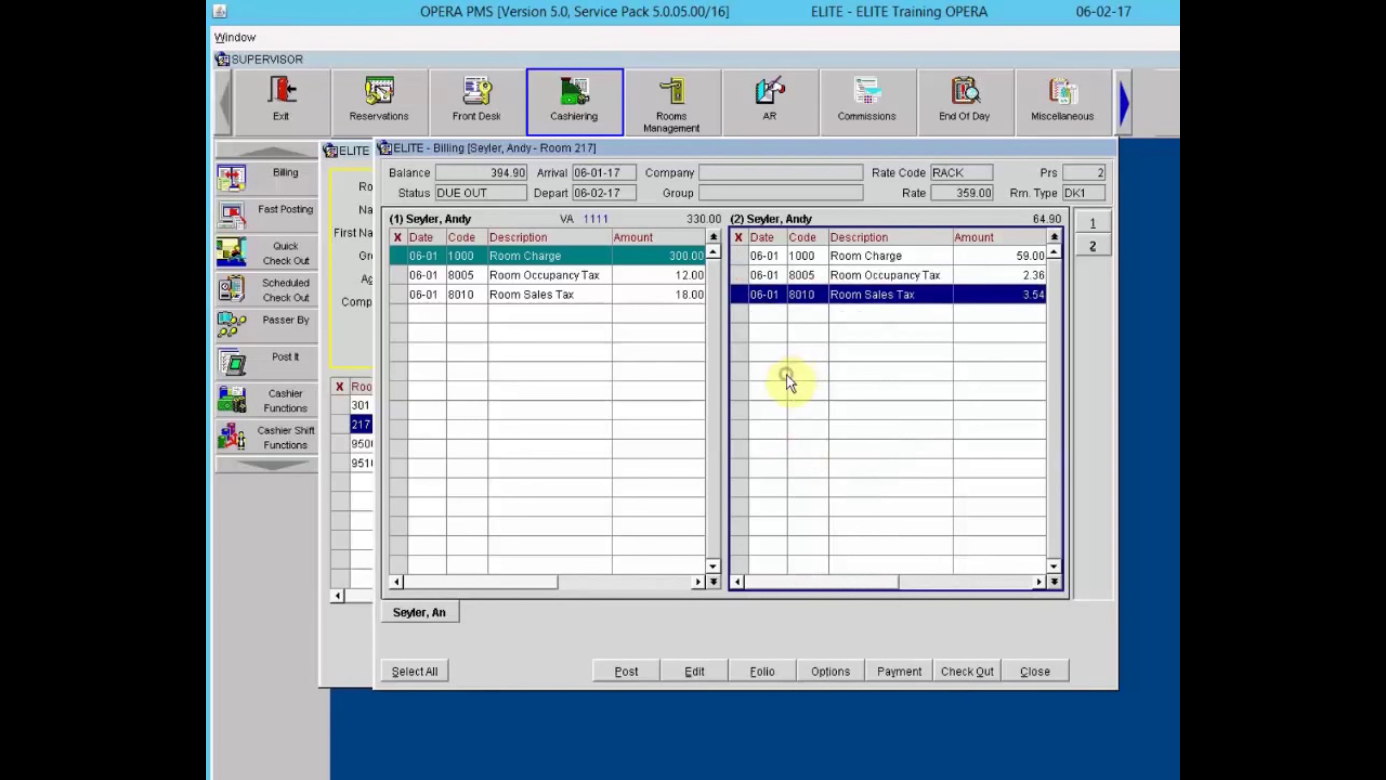
right_click(787, 375)
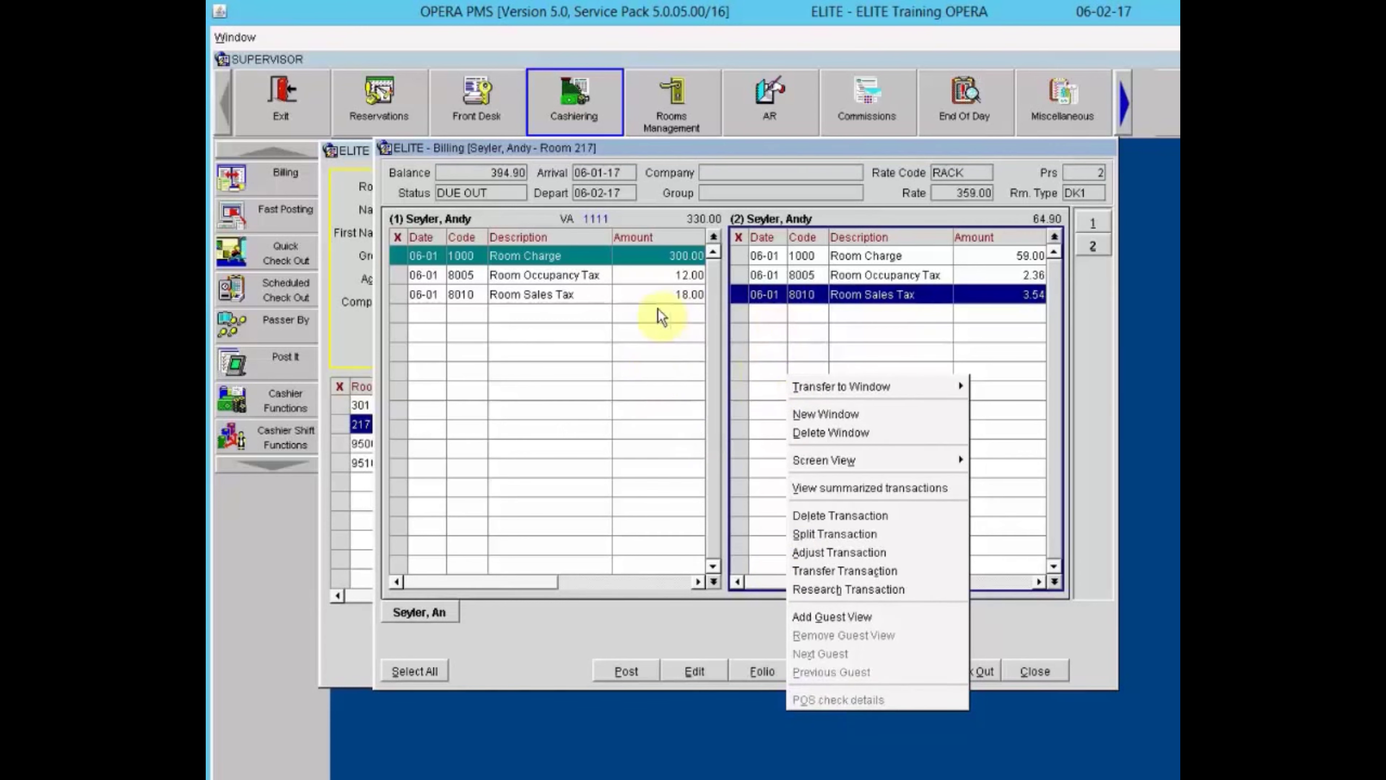
left_click(665, 327)
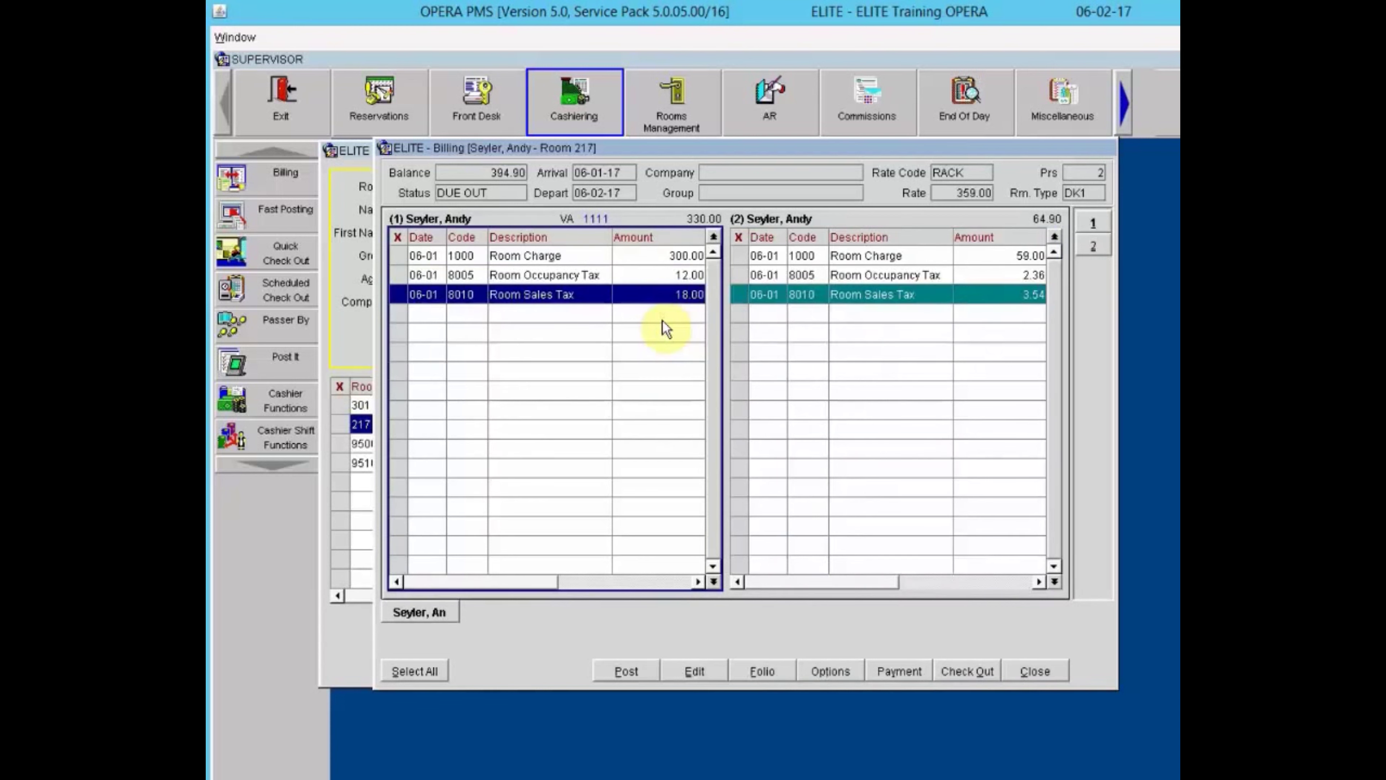
right_click(596, 291)
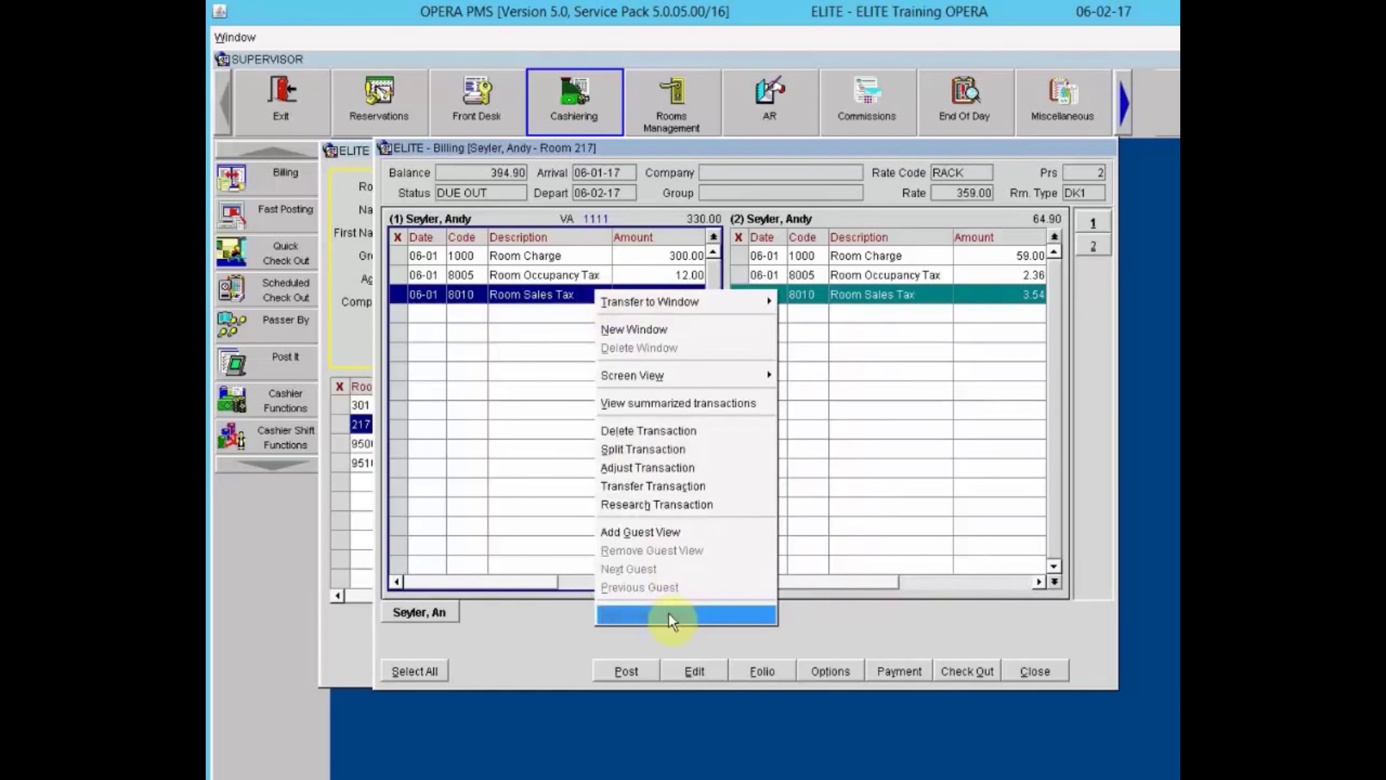
left_click(917, 502)
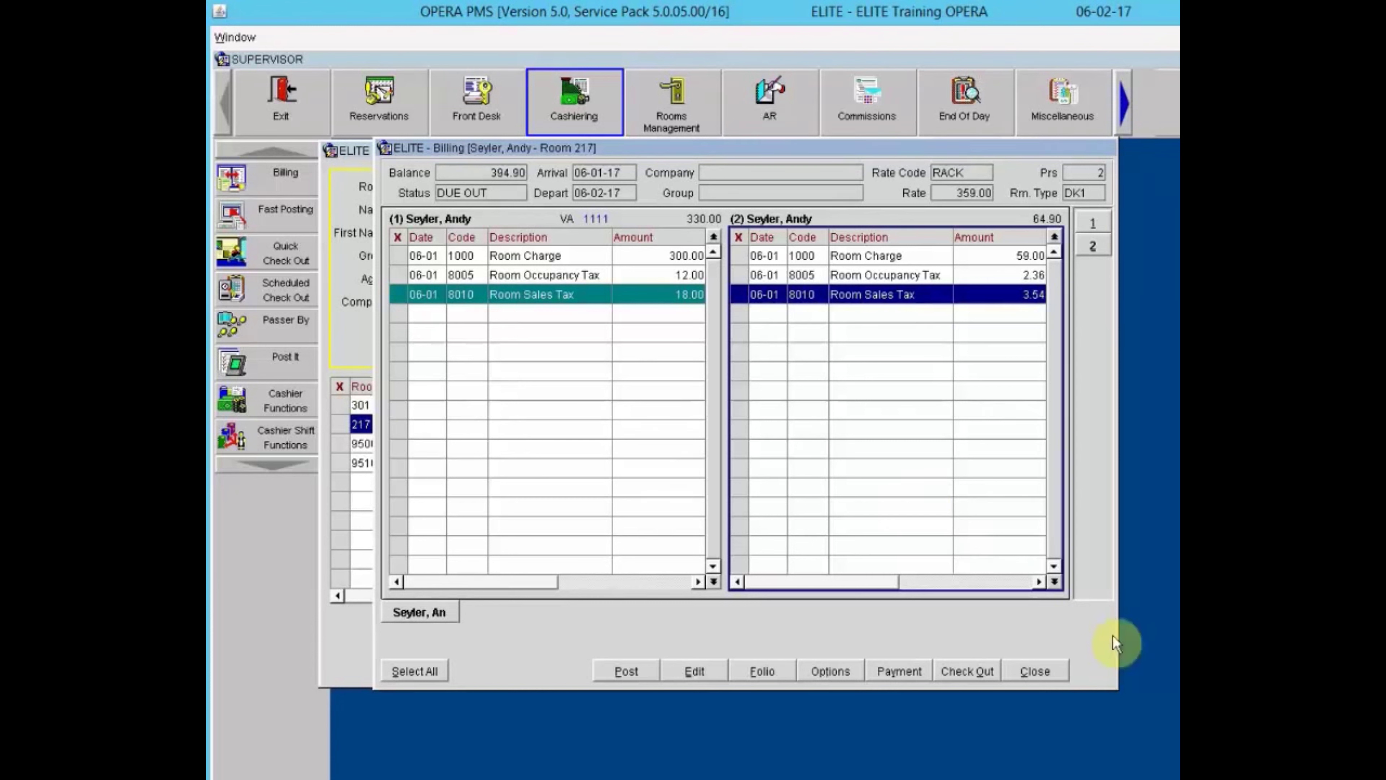
left_click(1032, 674)
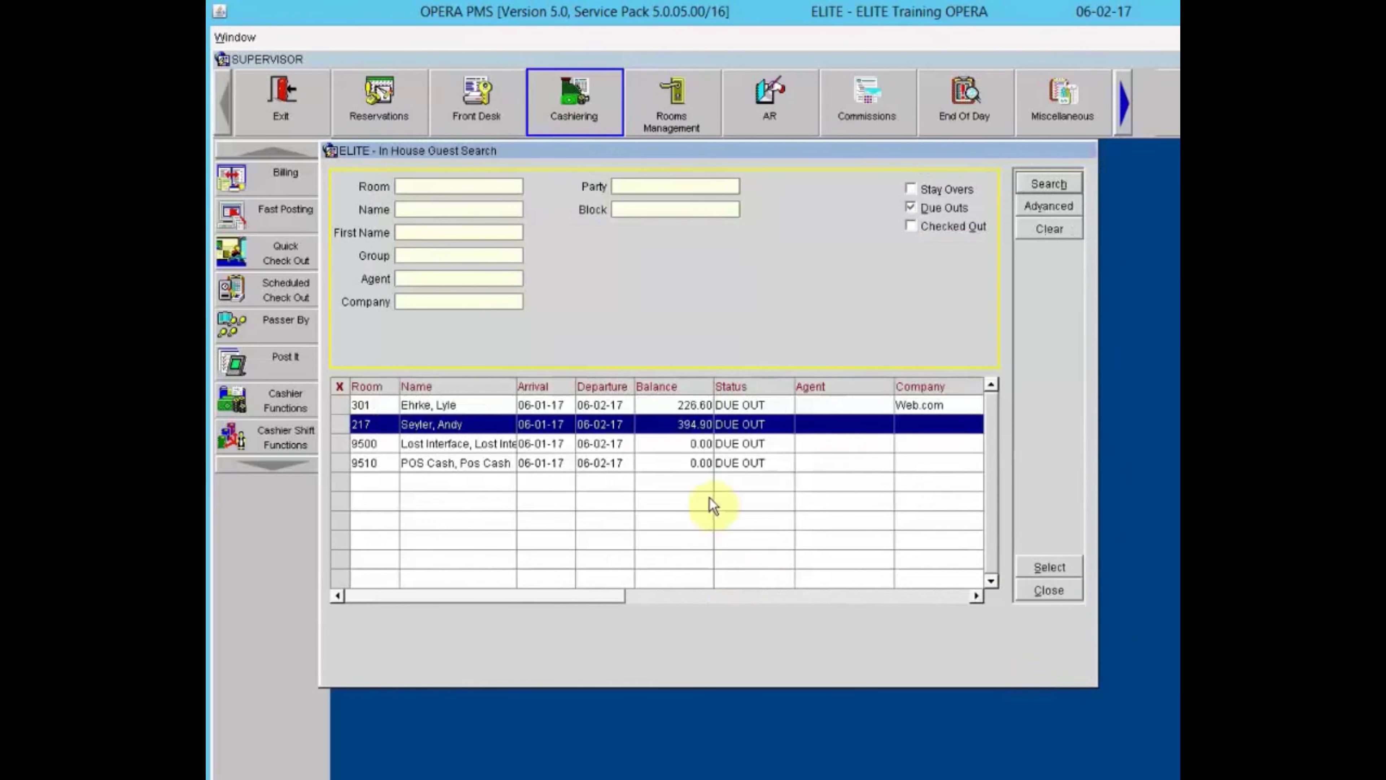
Open Room 301's billing and check the empty window 1 and Web.com's 226.60 window.
left_click(738, 404)
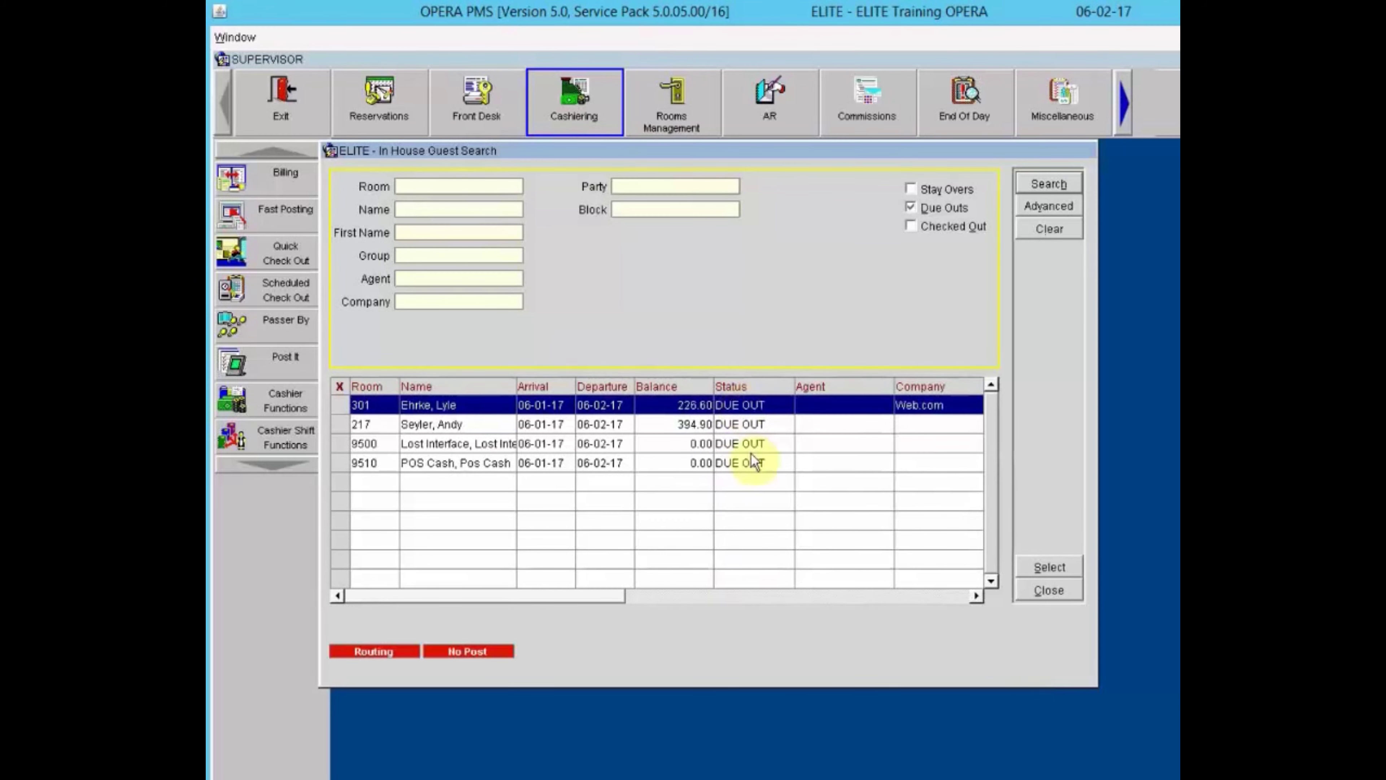
left_click(1056, 567)
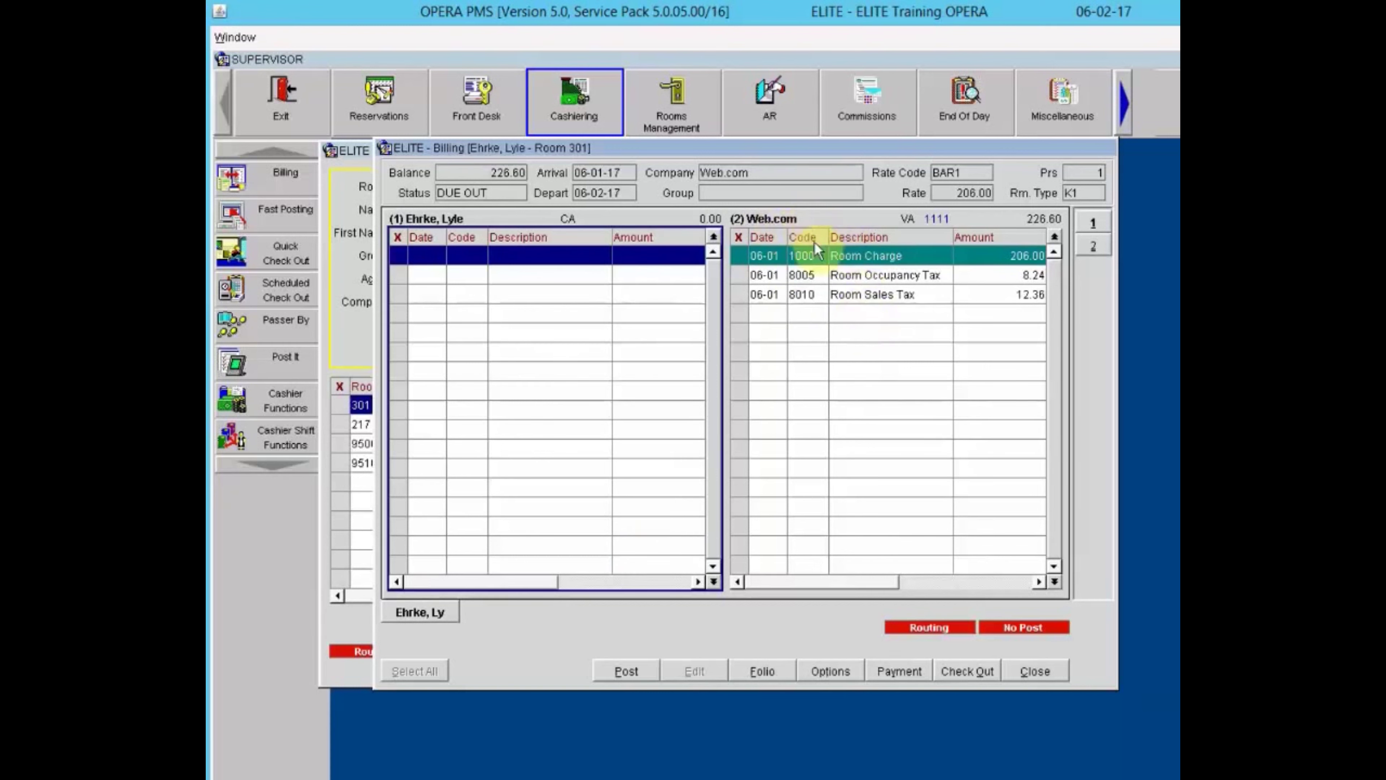
left_click(825, 261)
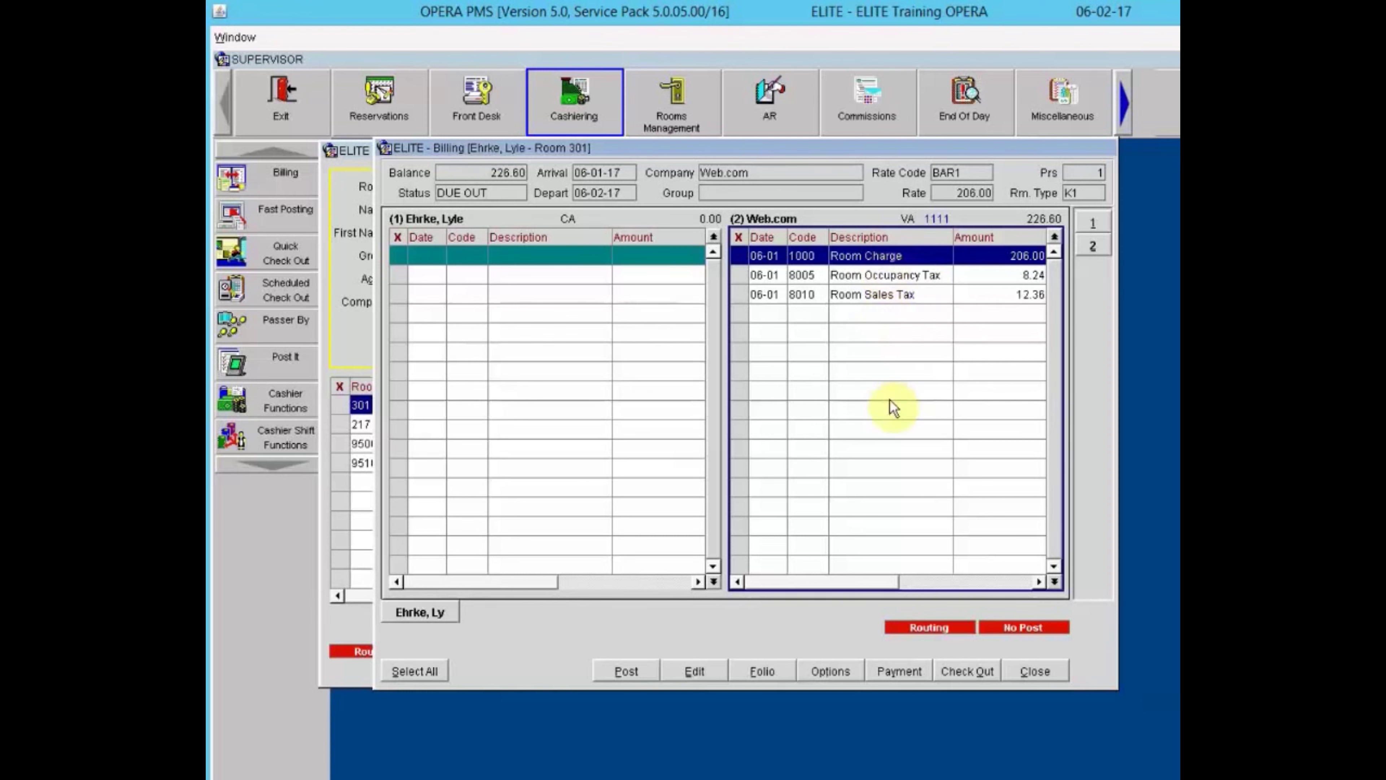
left_click(505, 256)
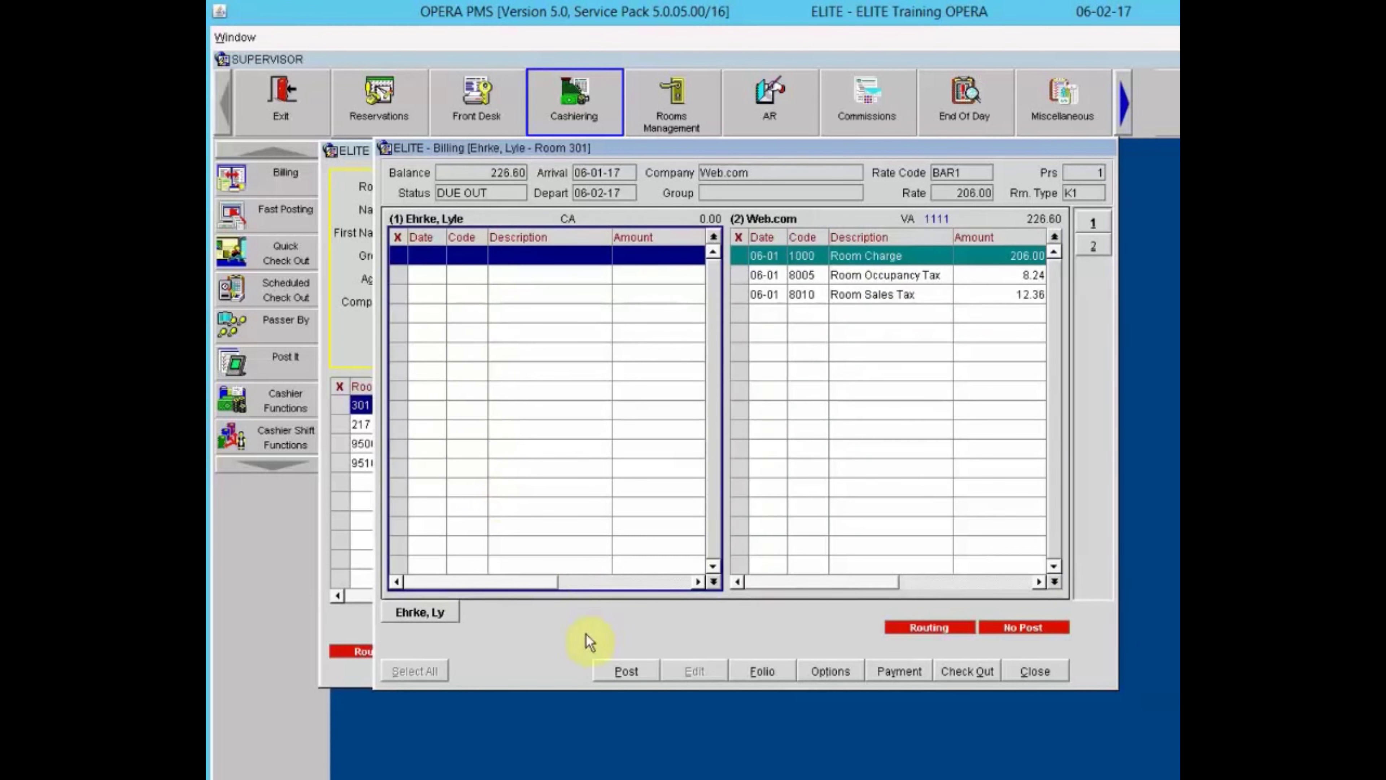
Start a posting for Room 301 despite the no-post flag and search codes for 'laun'.
left_click(628, 675)
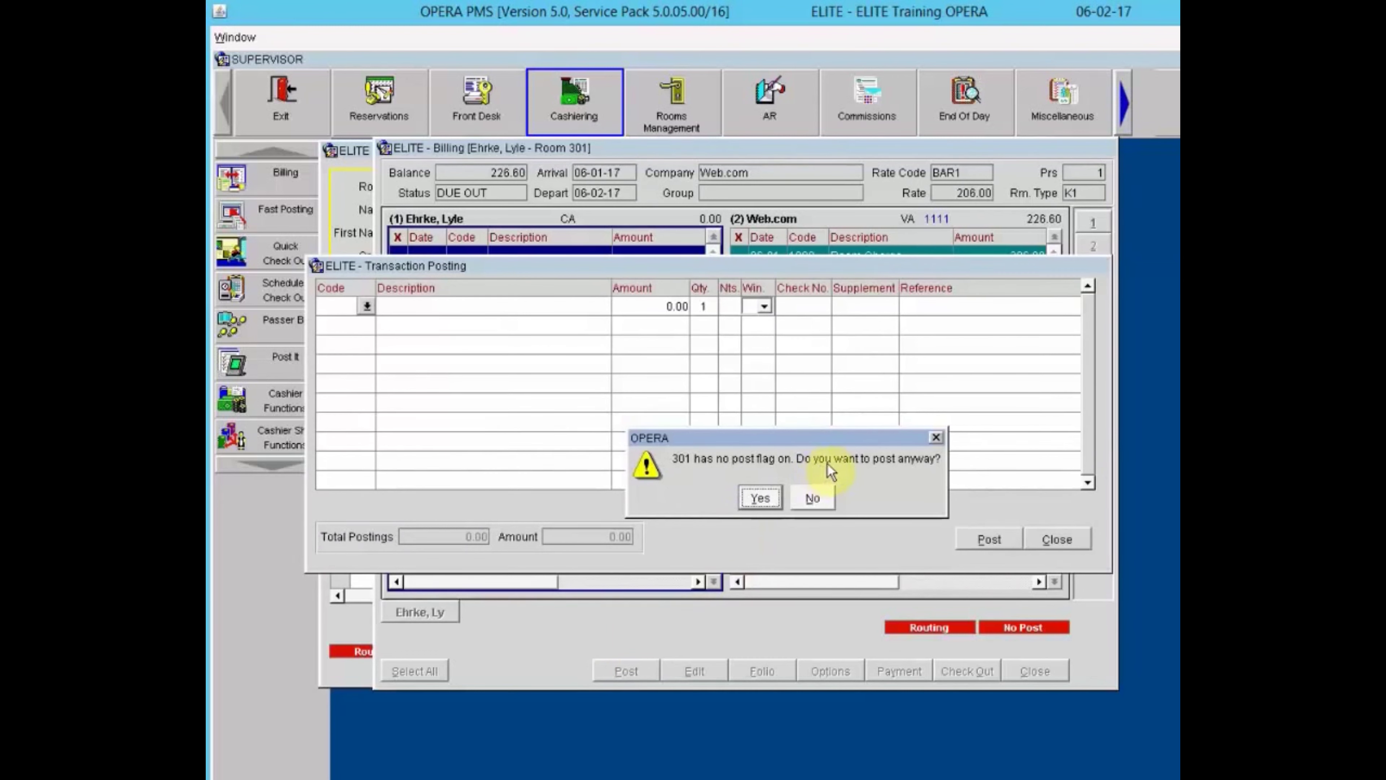
left_click(761, 498)
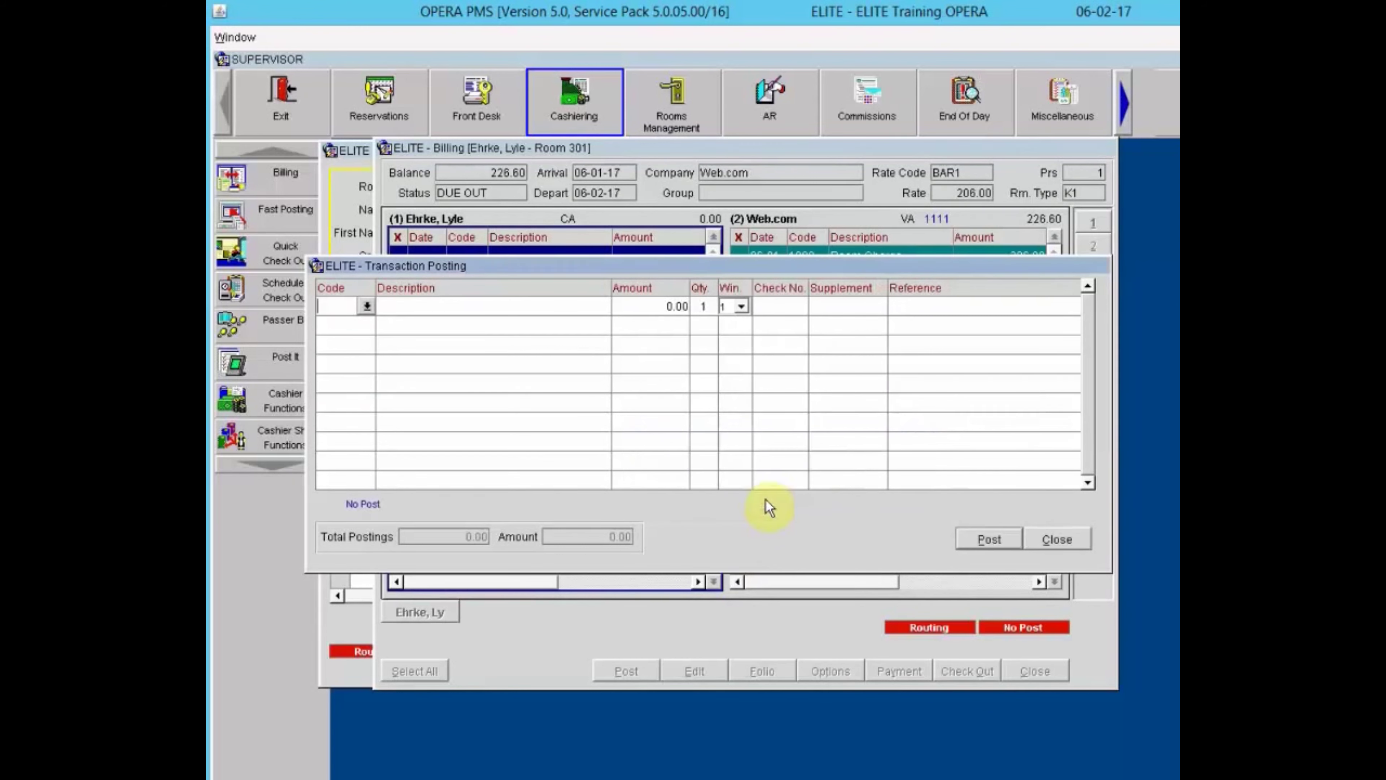
left_click(367, 307)
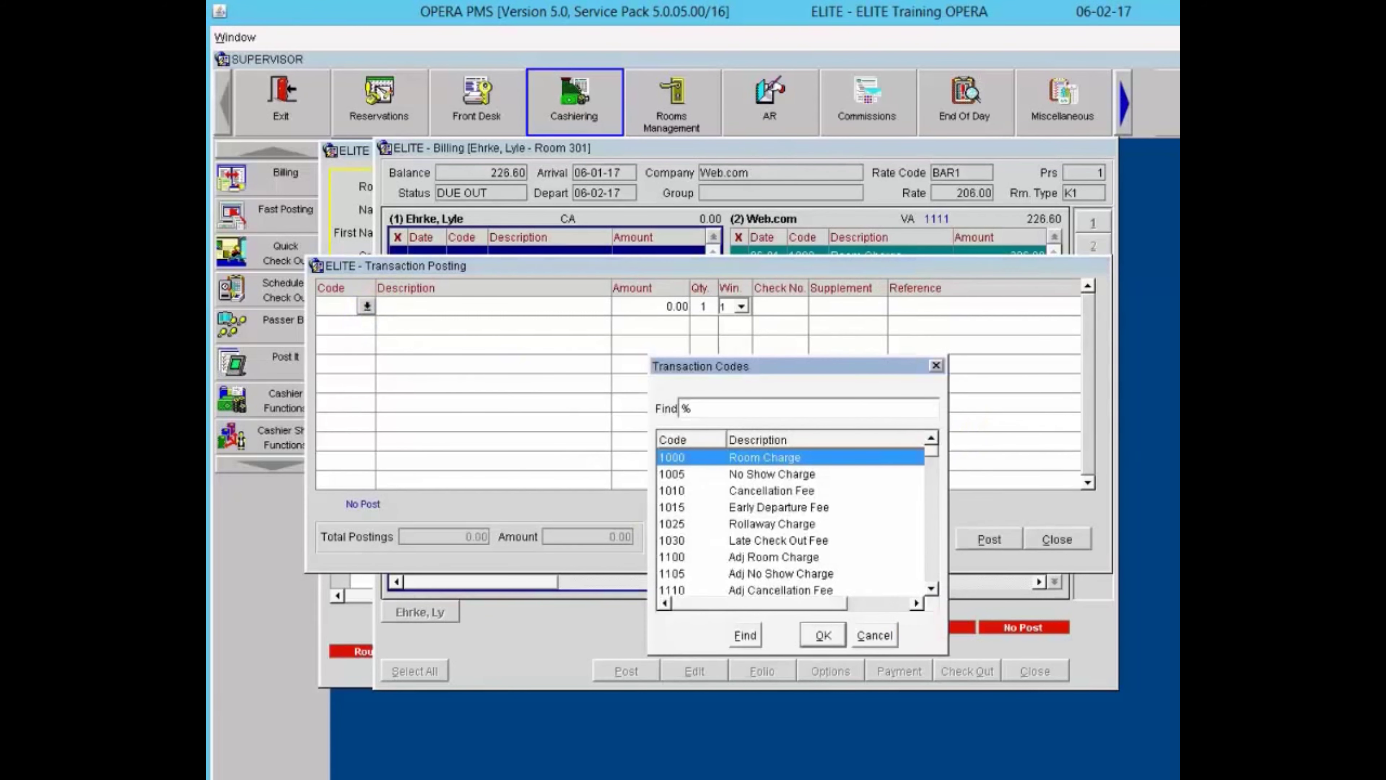
key("Return")
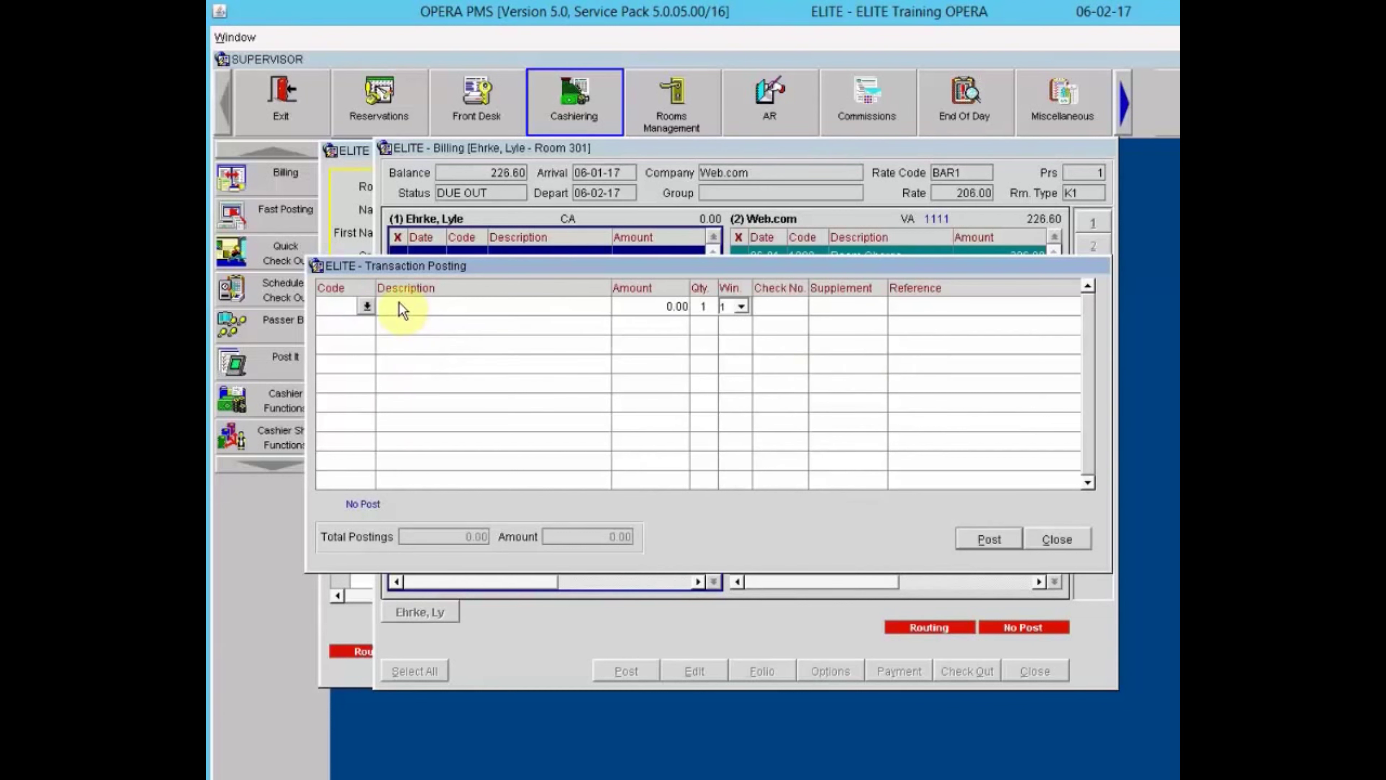
left_click(367, 307)
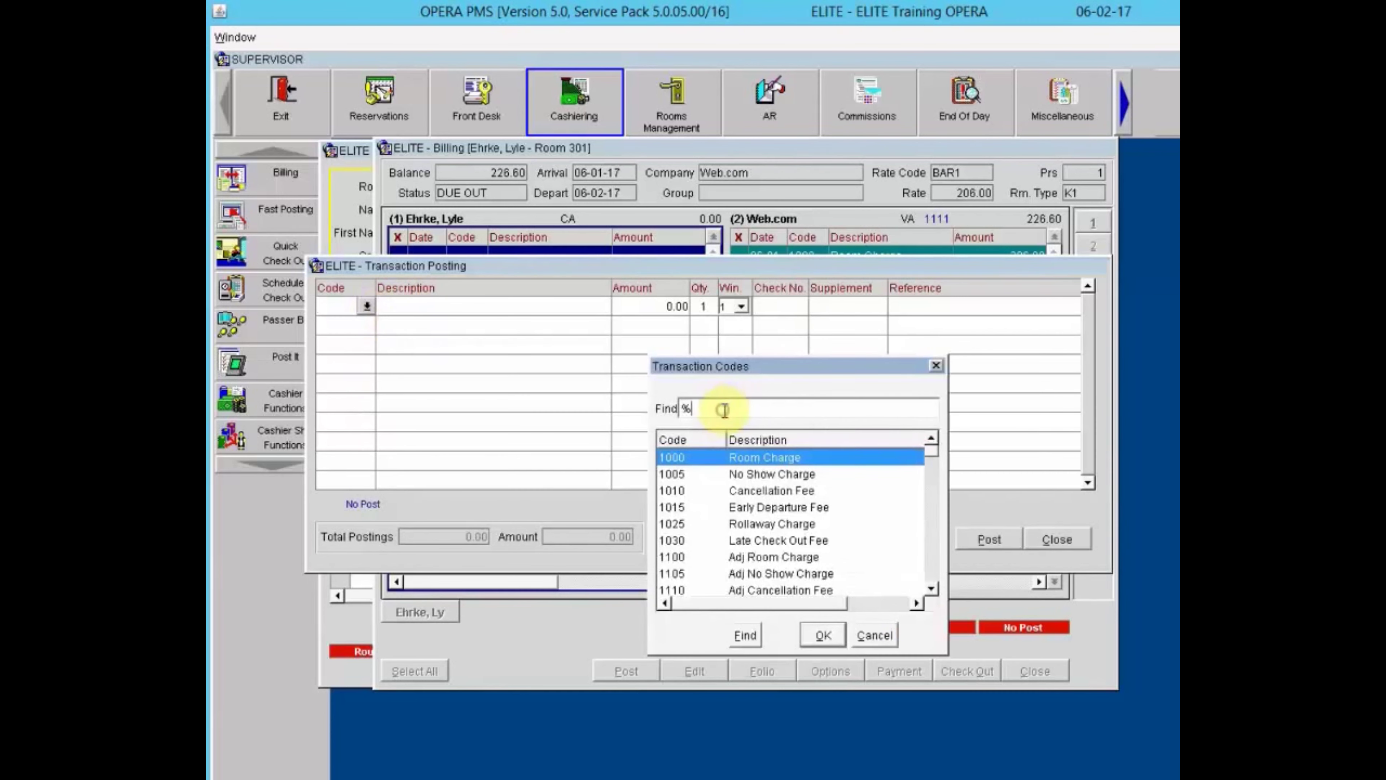
type("laun")
key("Return")
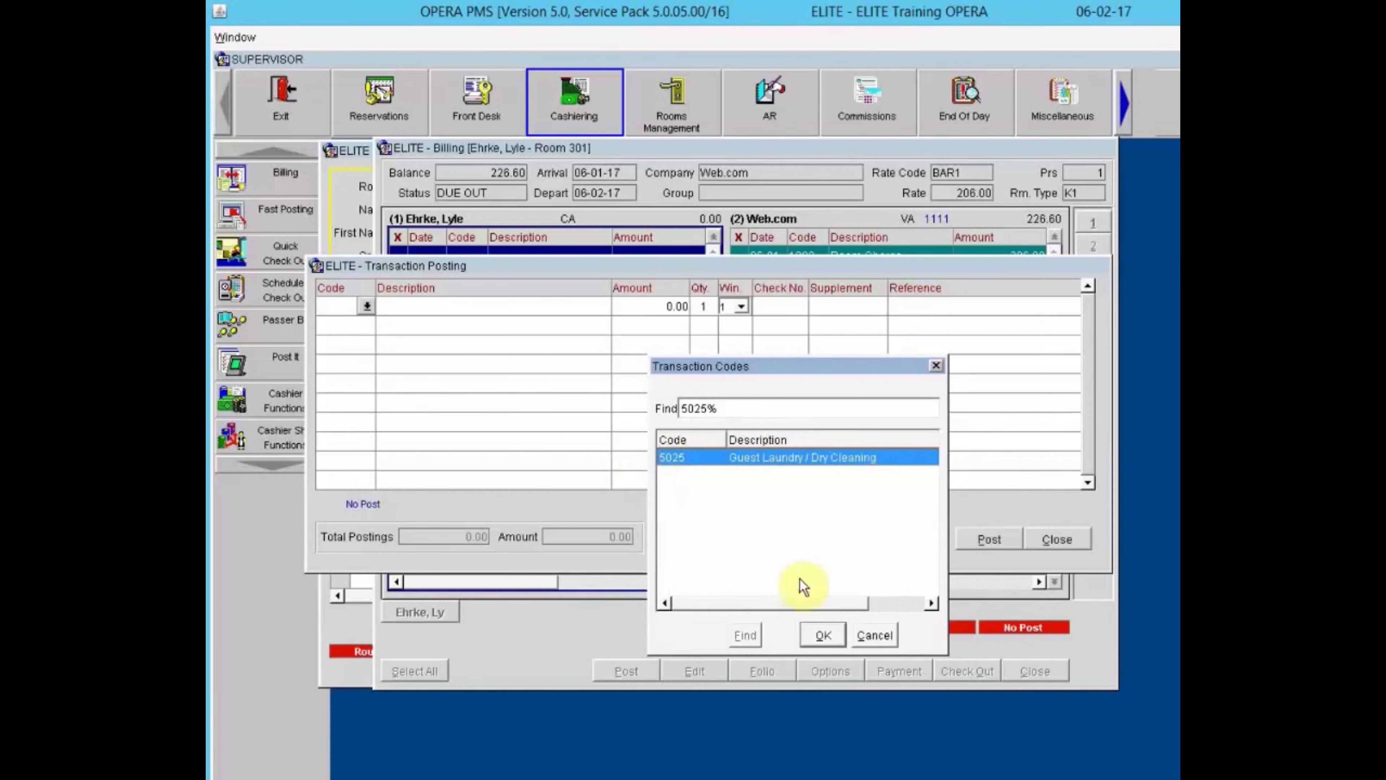
Post a 54.00 Guest Laundry charge (code 5025) with a check number and 'Guest Laundry' reference.
left_click(816, 628)
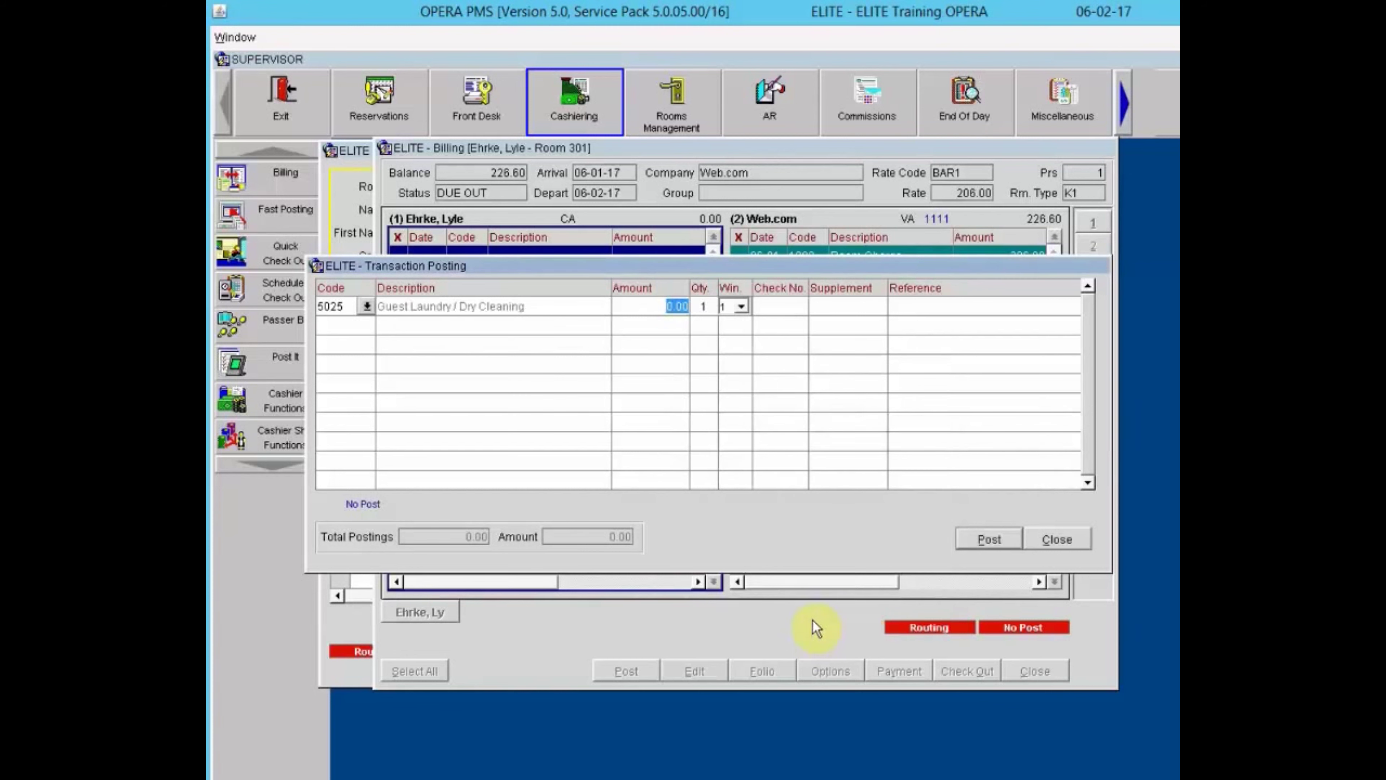
type("54.00")
key("Tab")
key("Tab")
key("Tab")
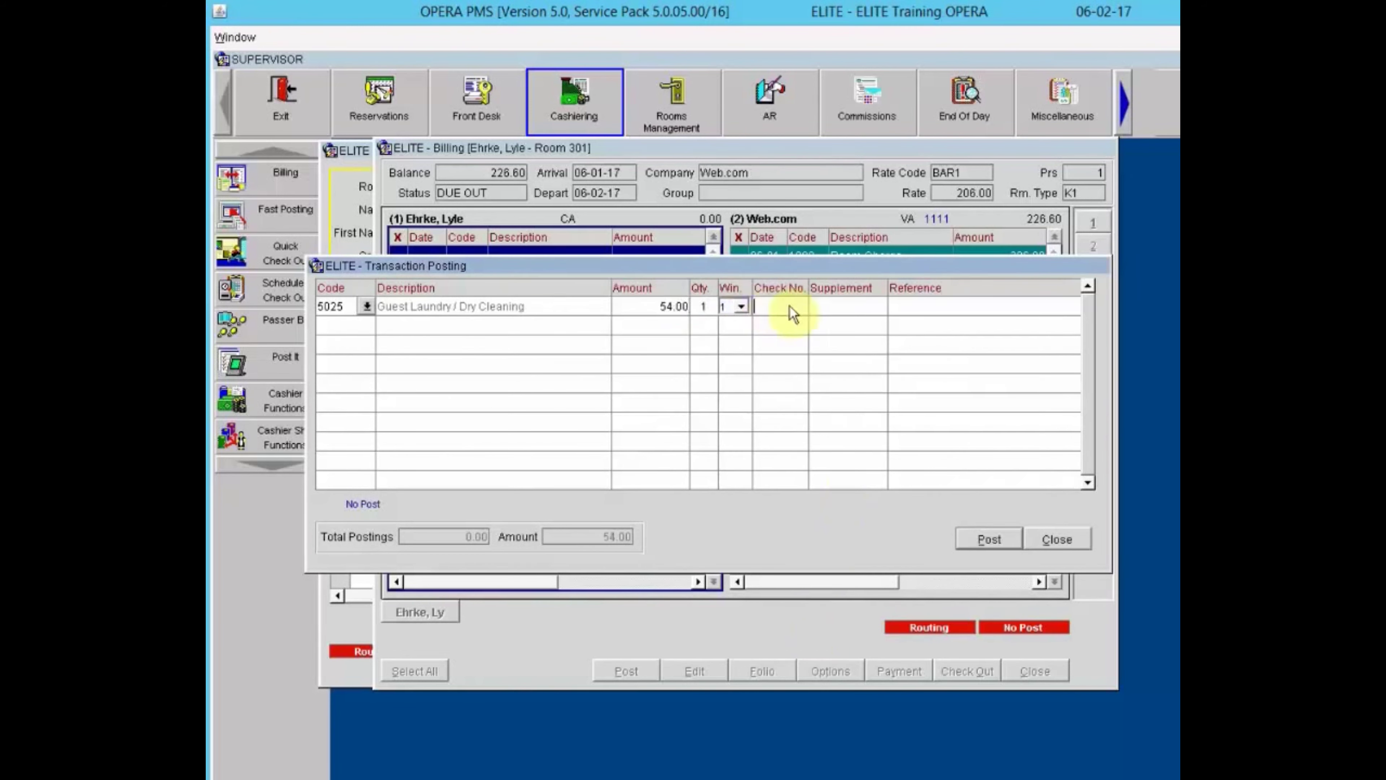
type("24215")
left_click(922, 305)
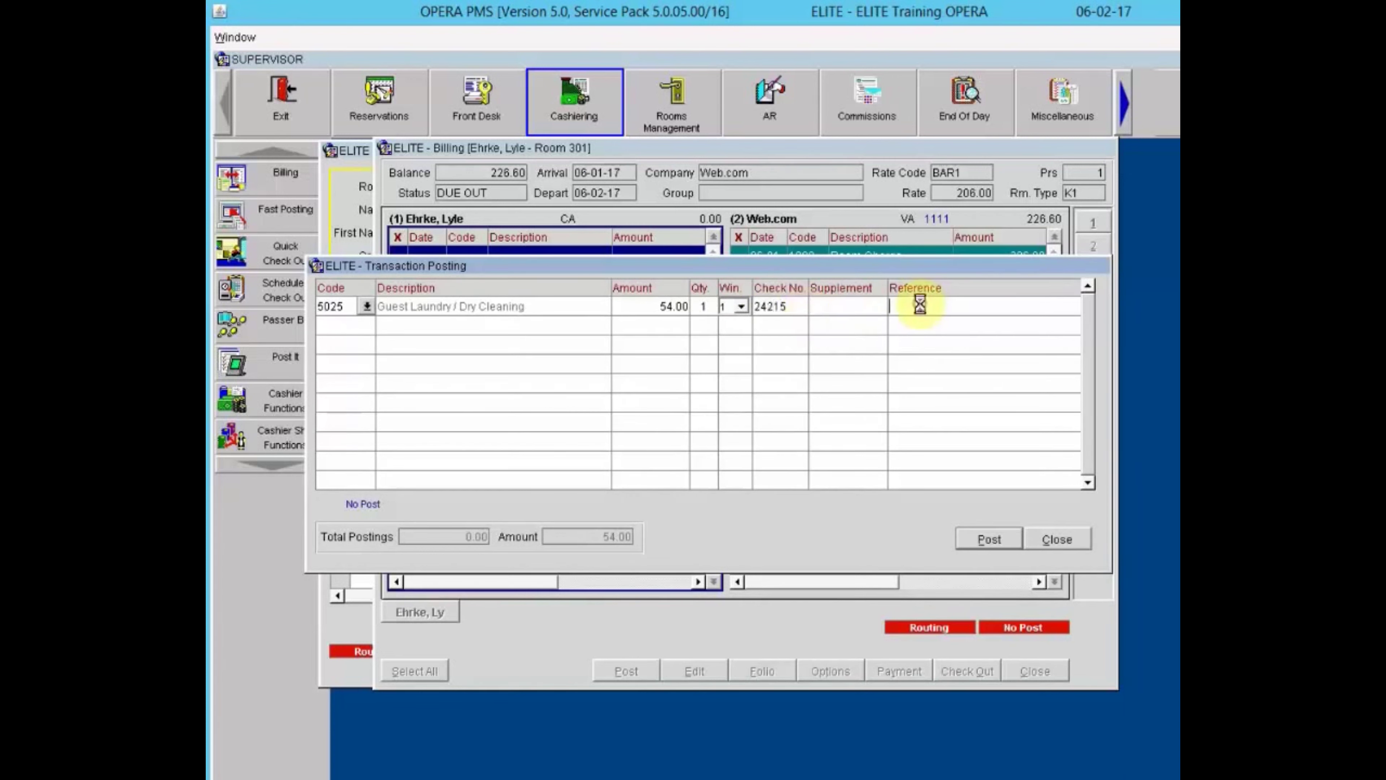
type("Guest Laundry")
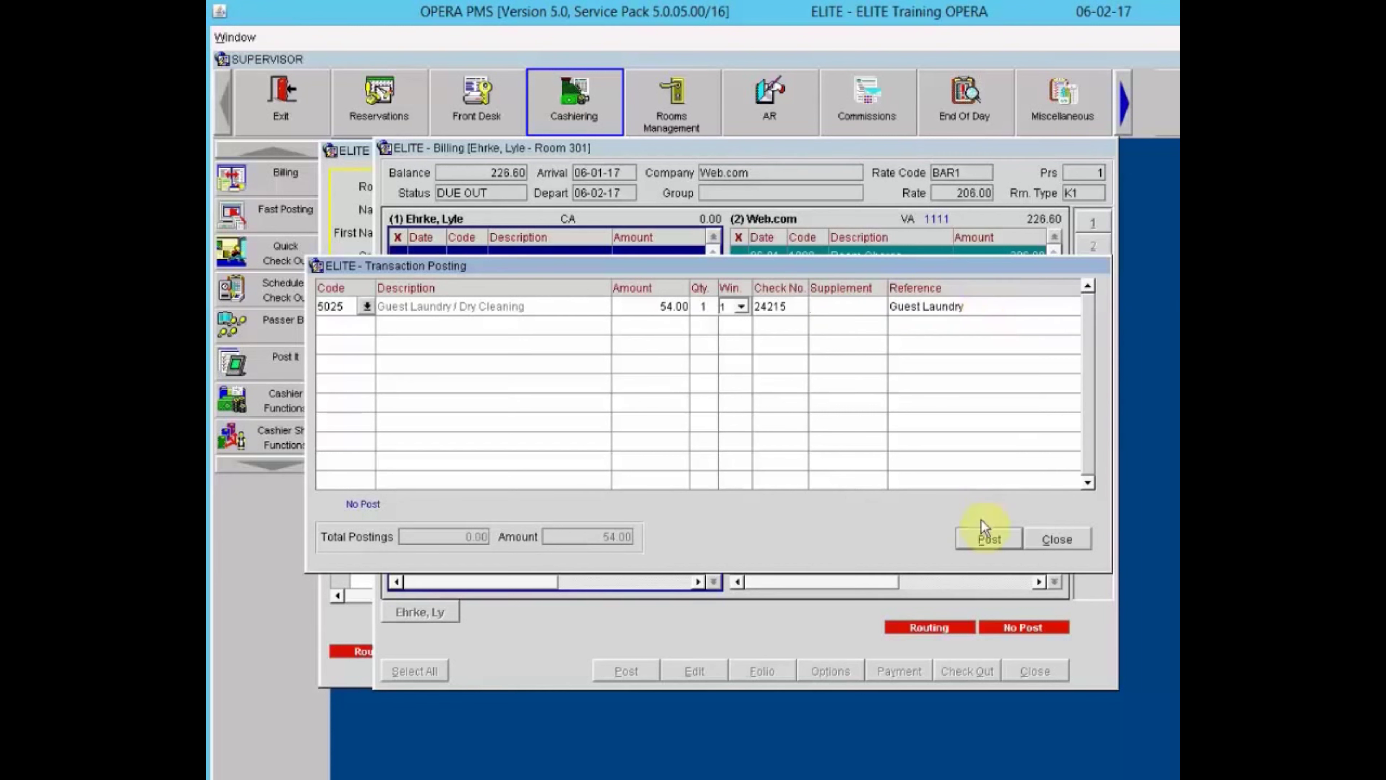
left_click(981, 534)
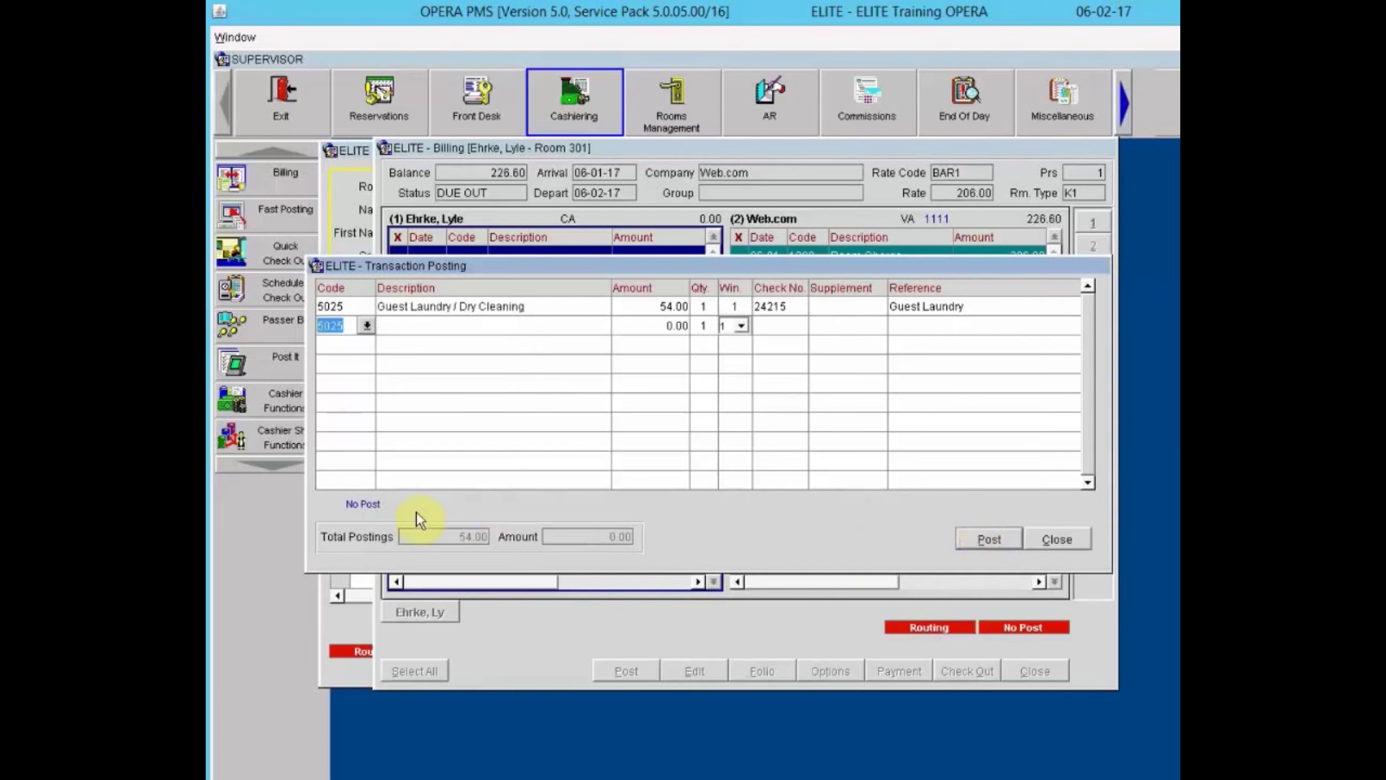
left_click(1064, 540)
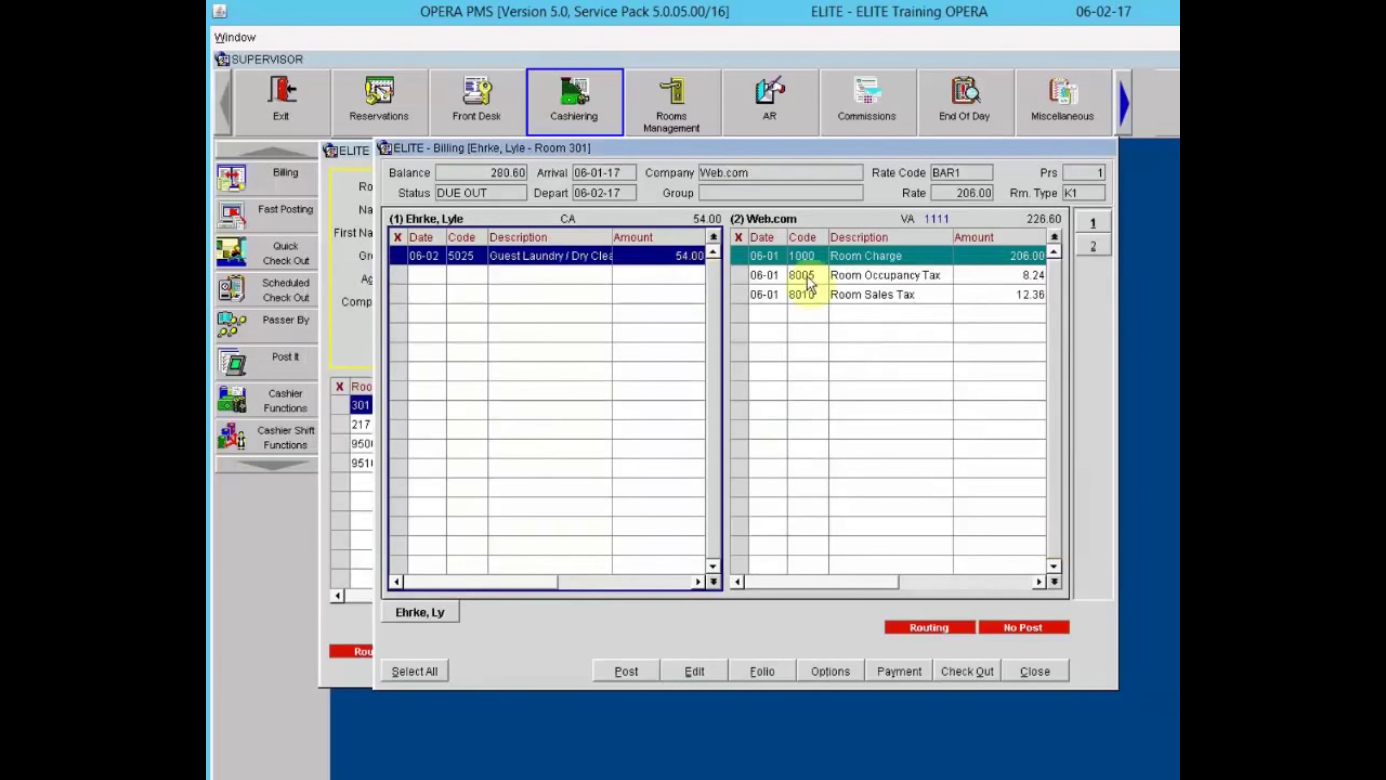
Review both folio windows and bring up Room 301's check-out options.
left_click(904, 257)
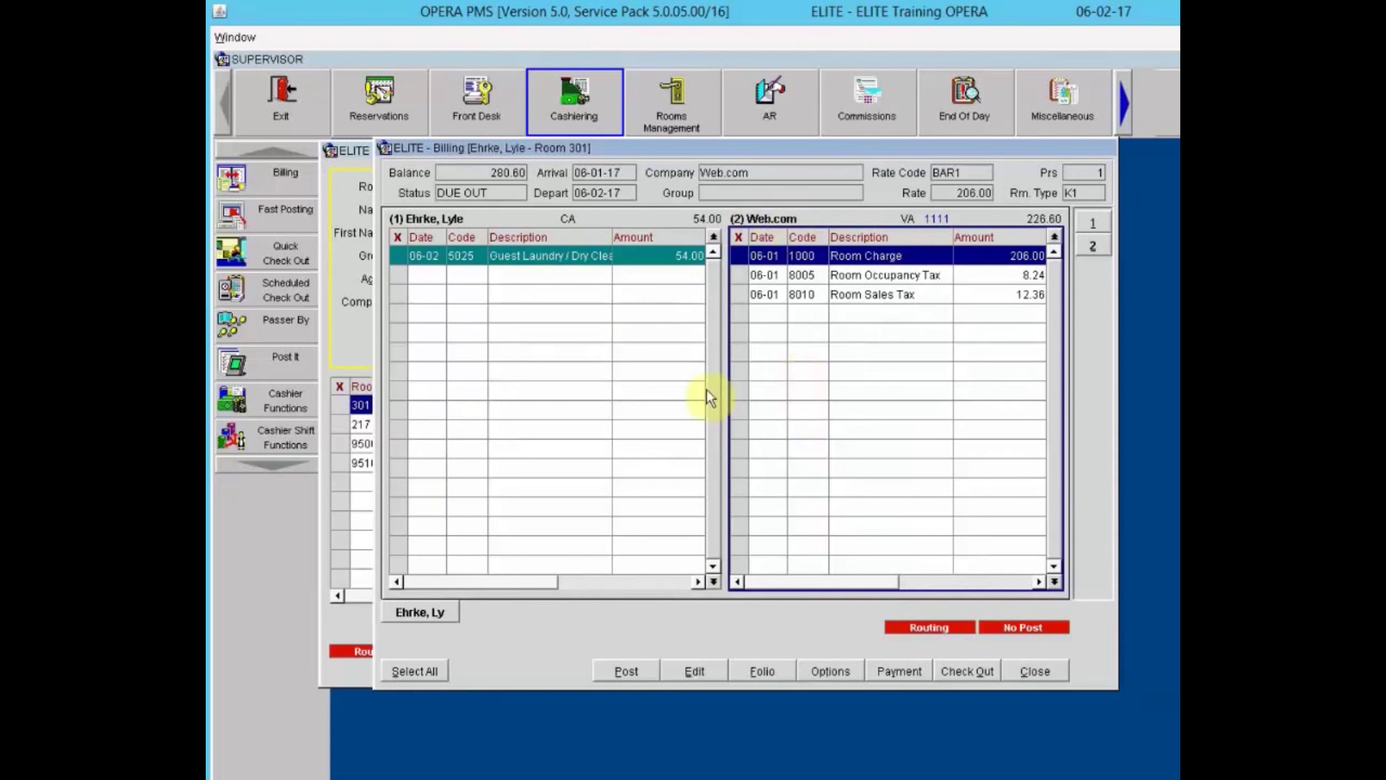
left_click(527, 262)
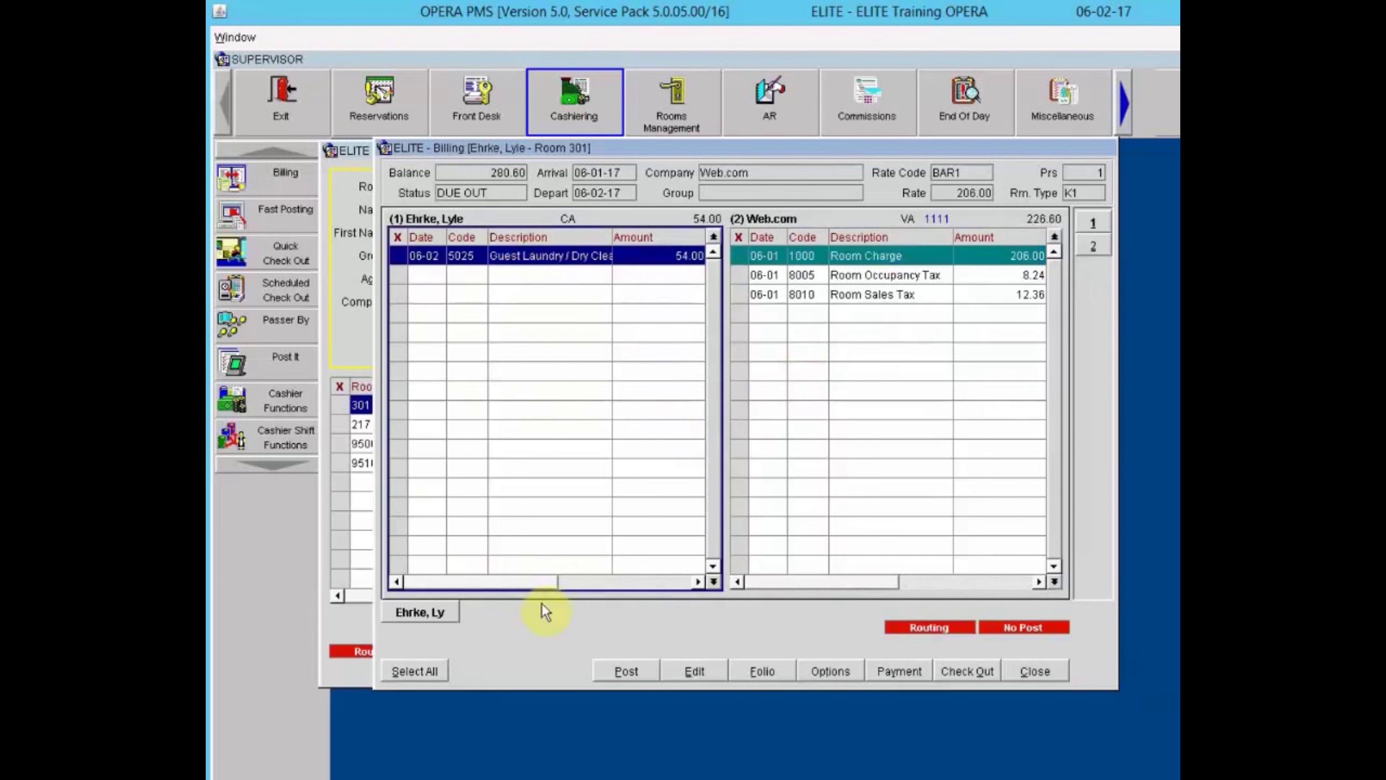
left_click(966, 676)
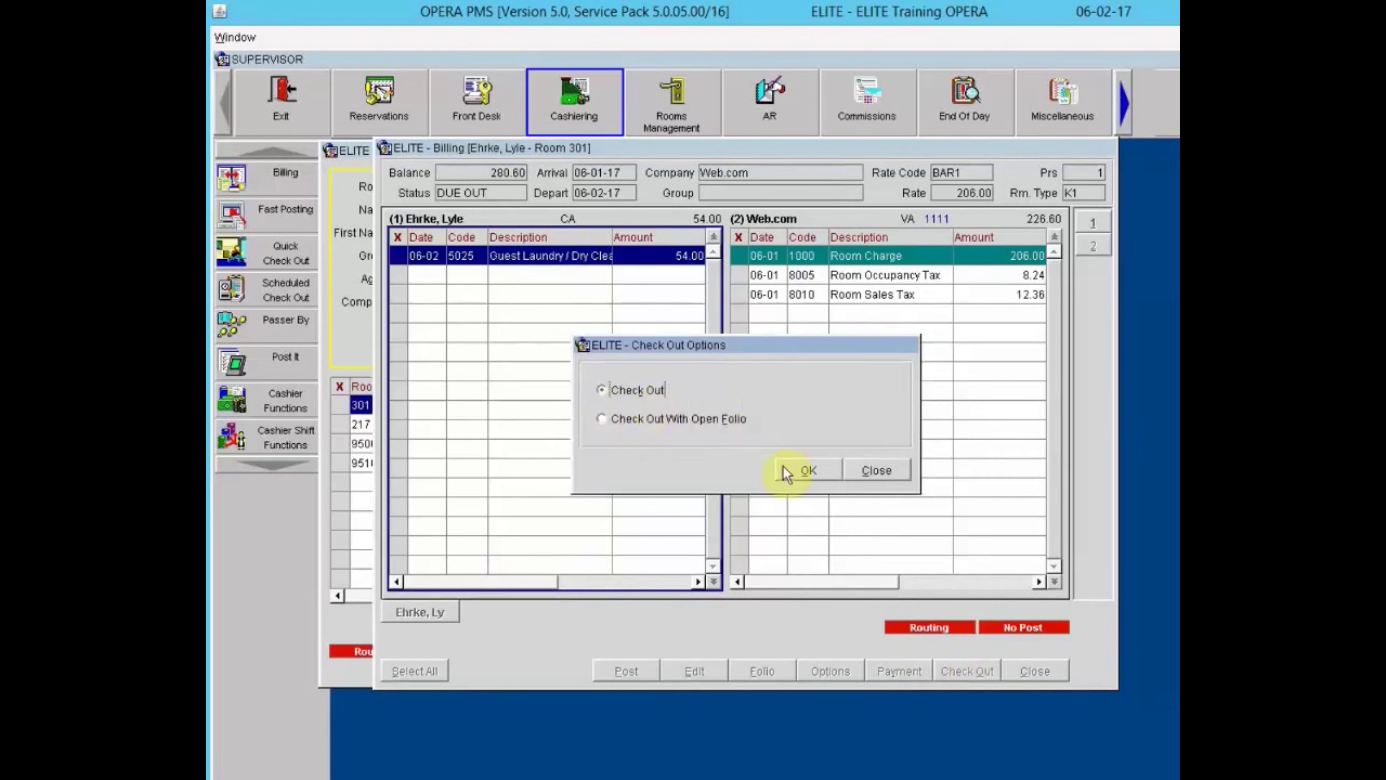
Confirm a regular check-out and pay window 1's 54.00 by CHECK, entering the check number as reference.
left_click(793, 468)
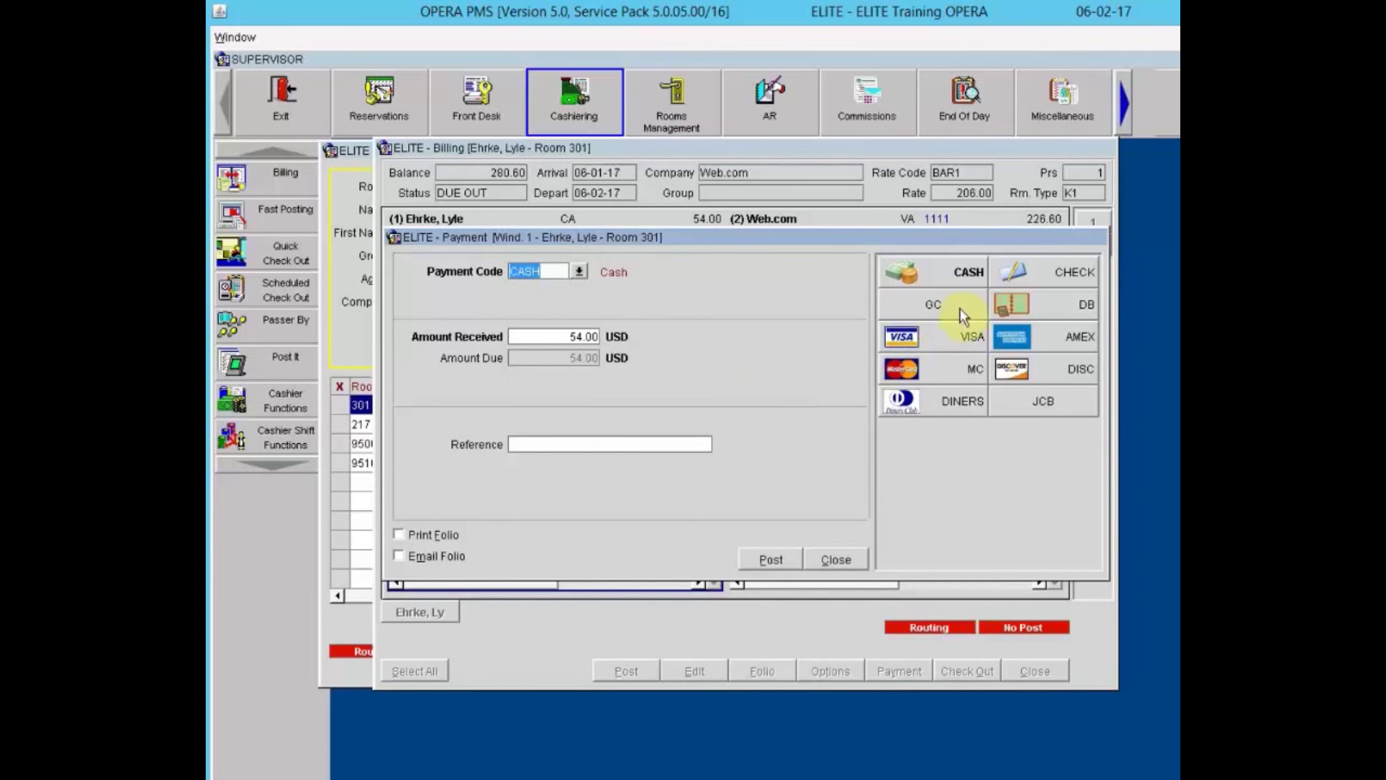
left_click(1056, 271)
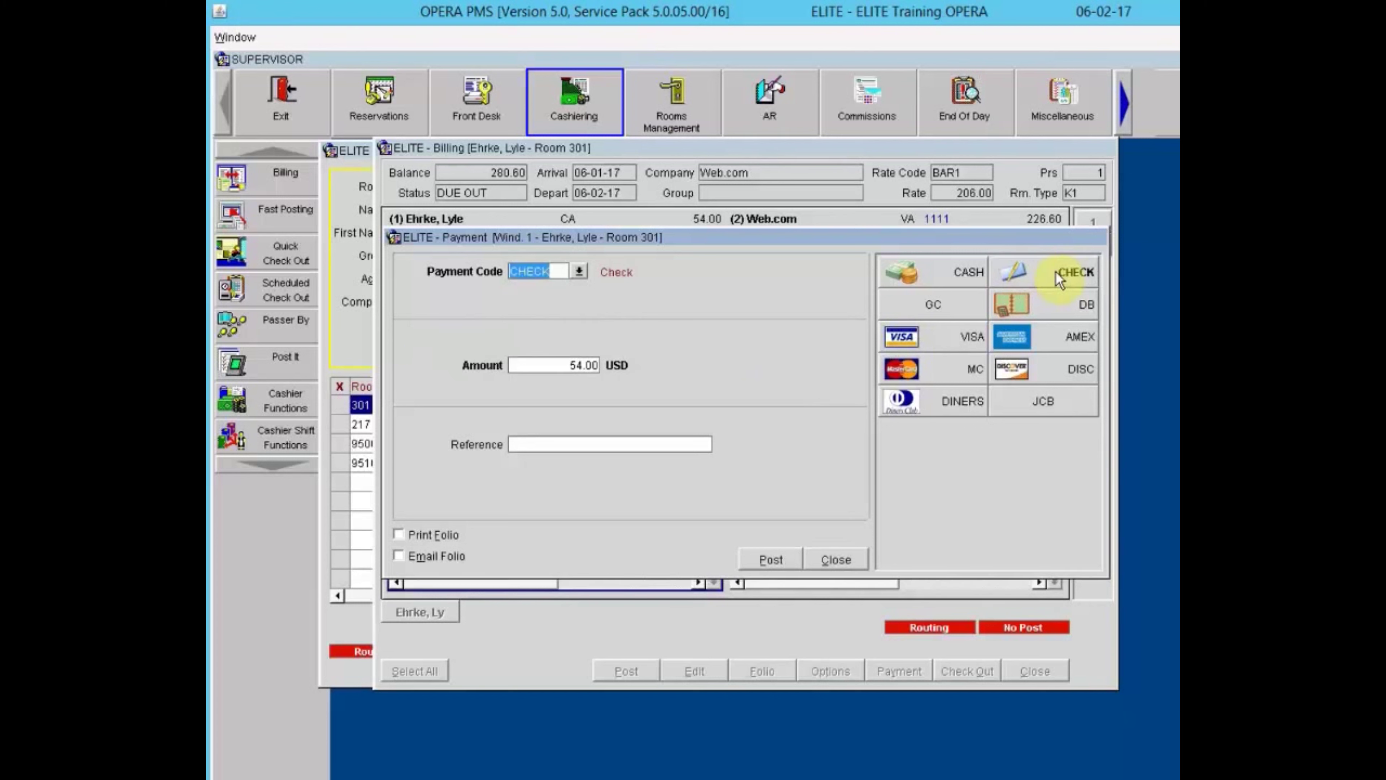
key("Tab")
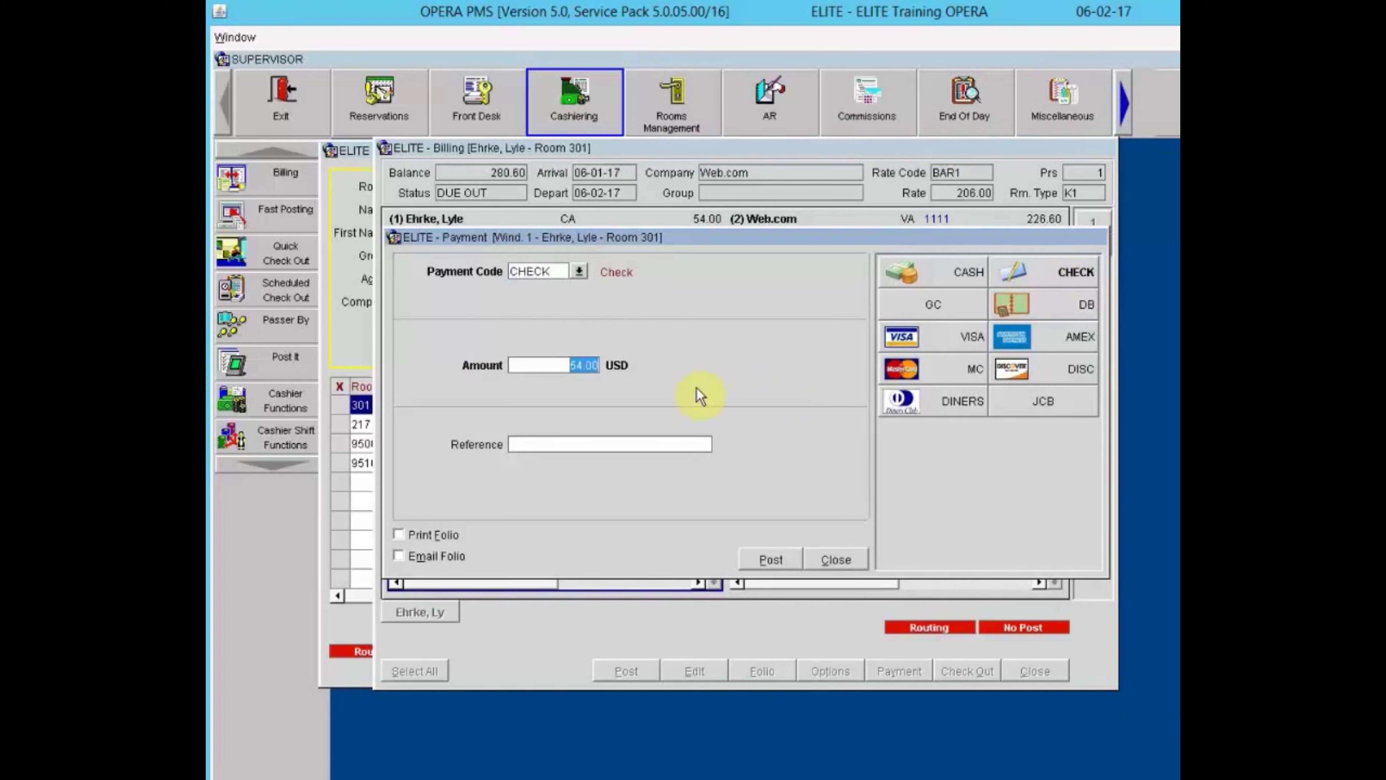
key("Tab")
type("Check #345")
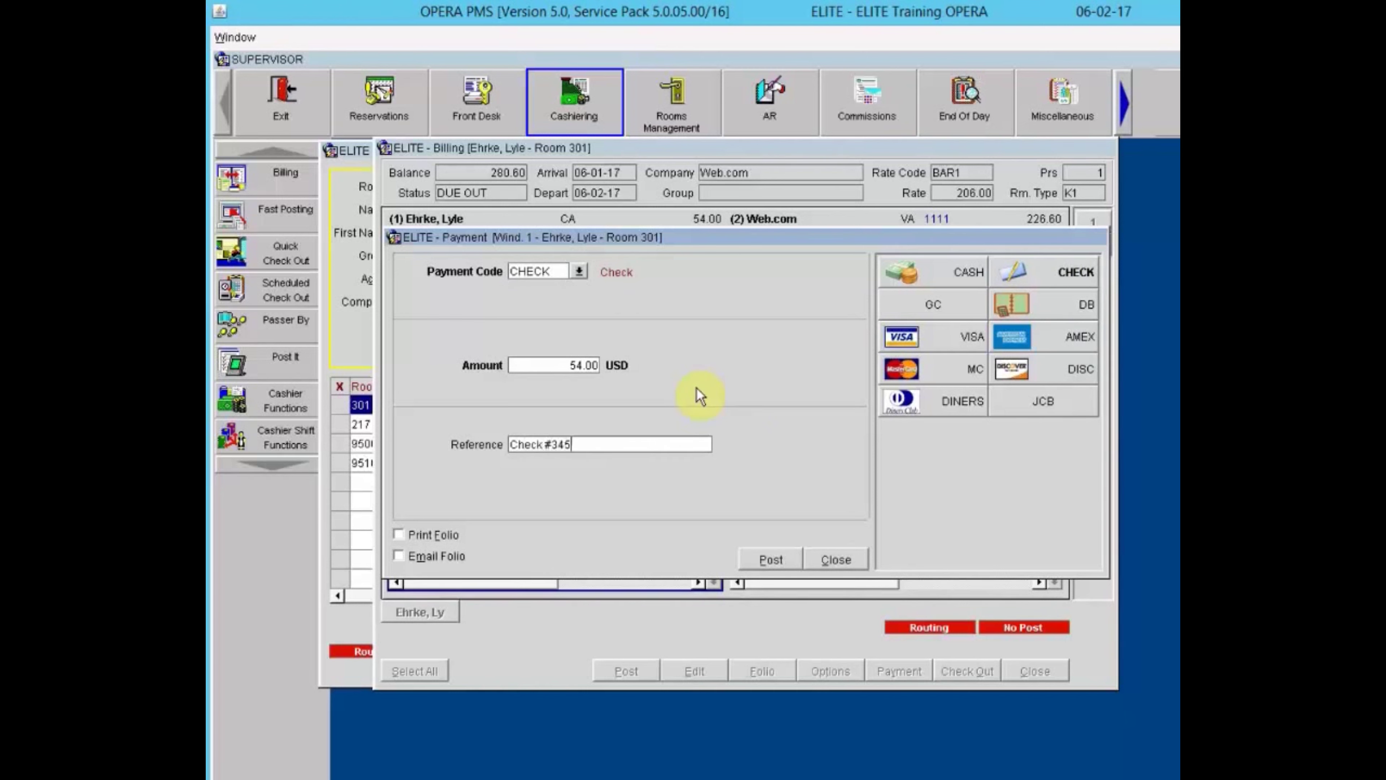
key("Tab")
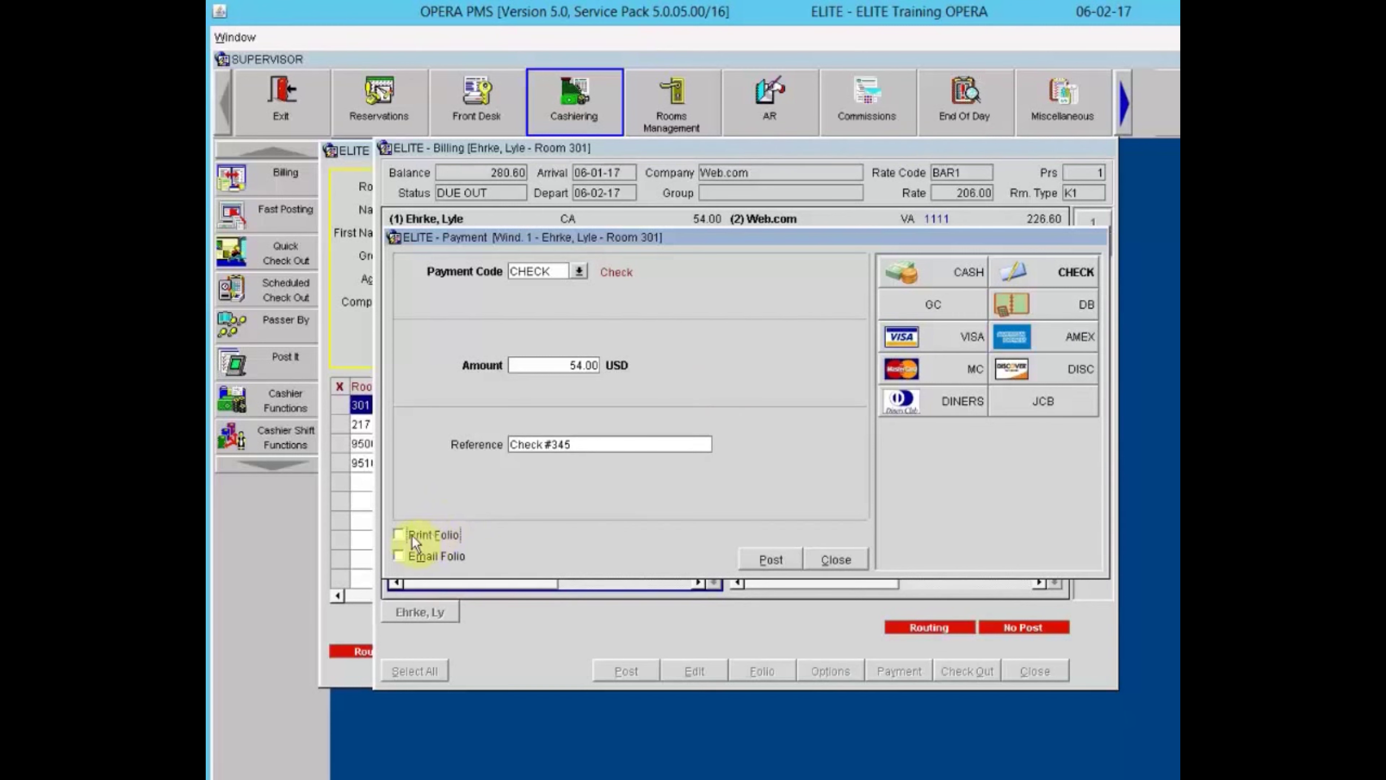
Leave folio printing and e-mailing off and post the check payment.
left_click(399, 535)
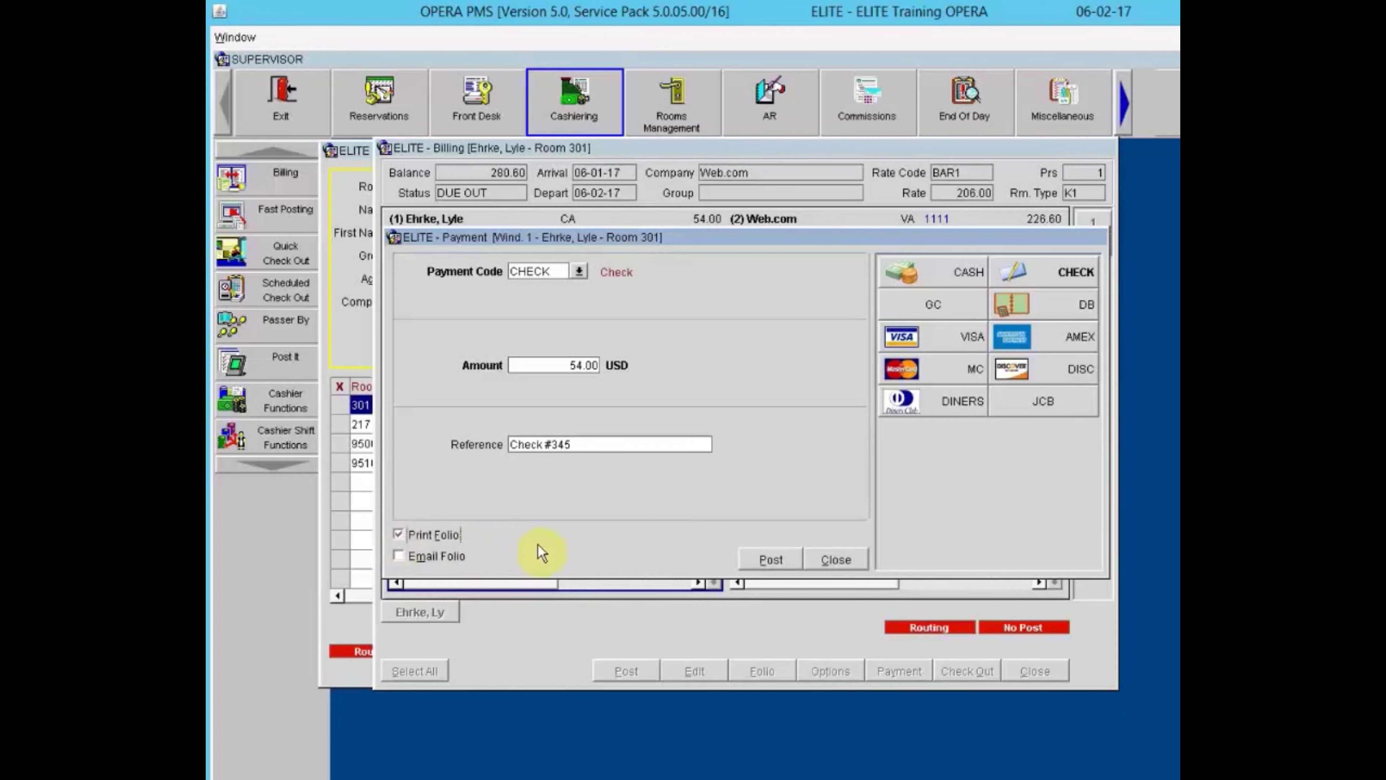
left_click(401, 538)
left_click(402, 555)
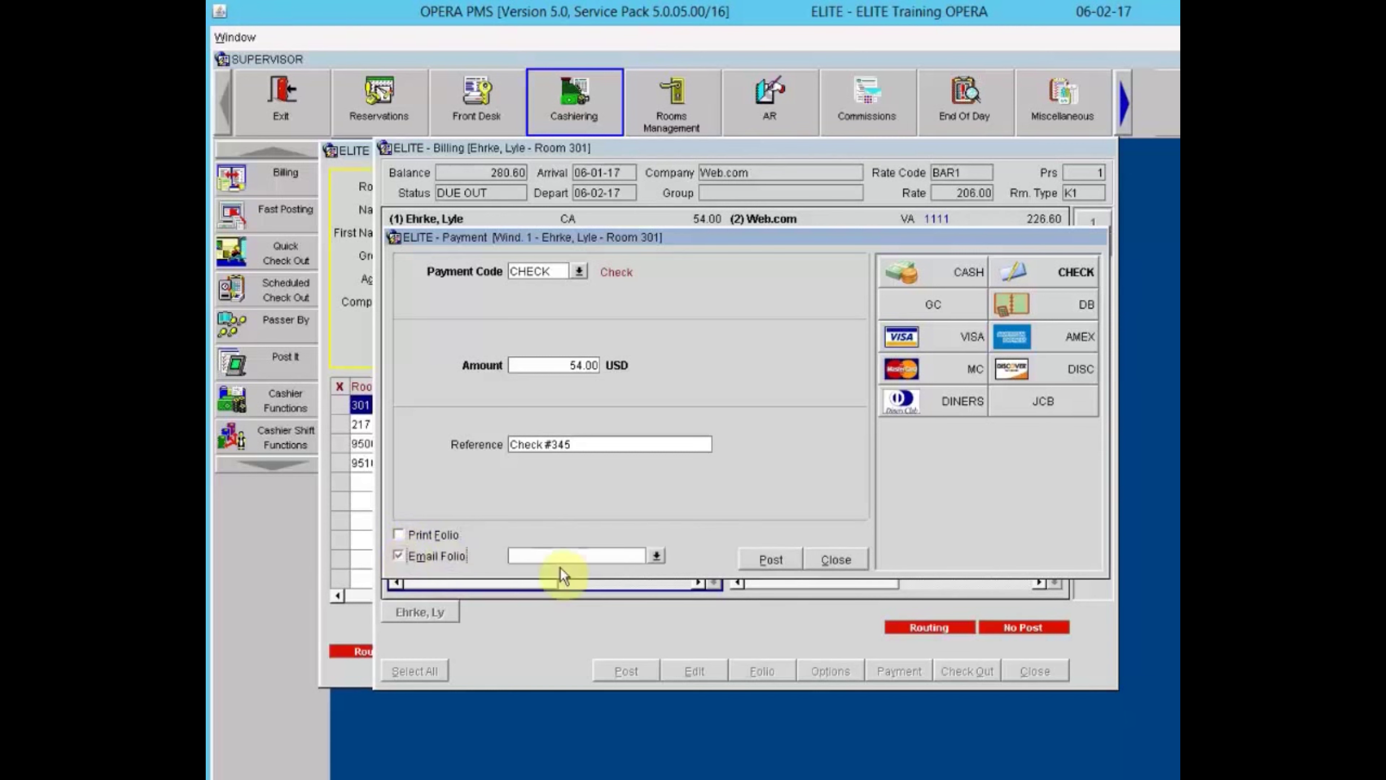
left_click(657, 551)
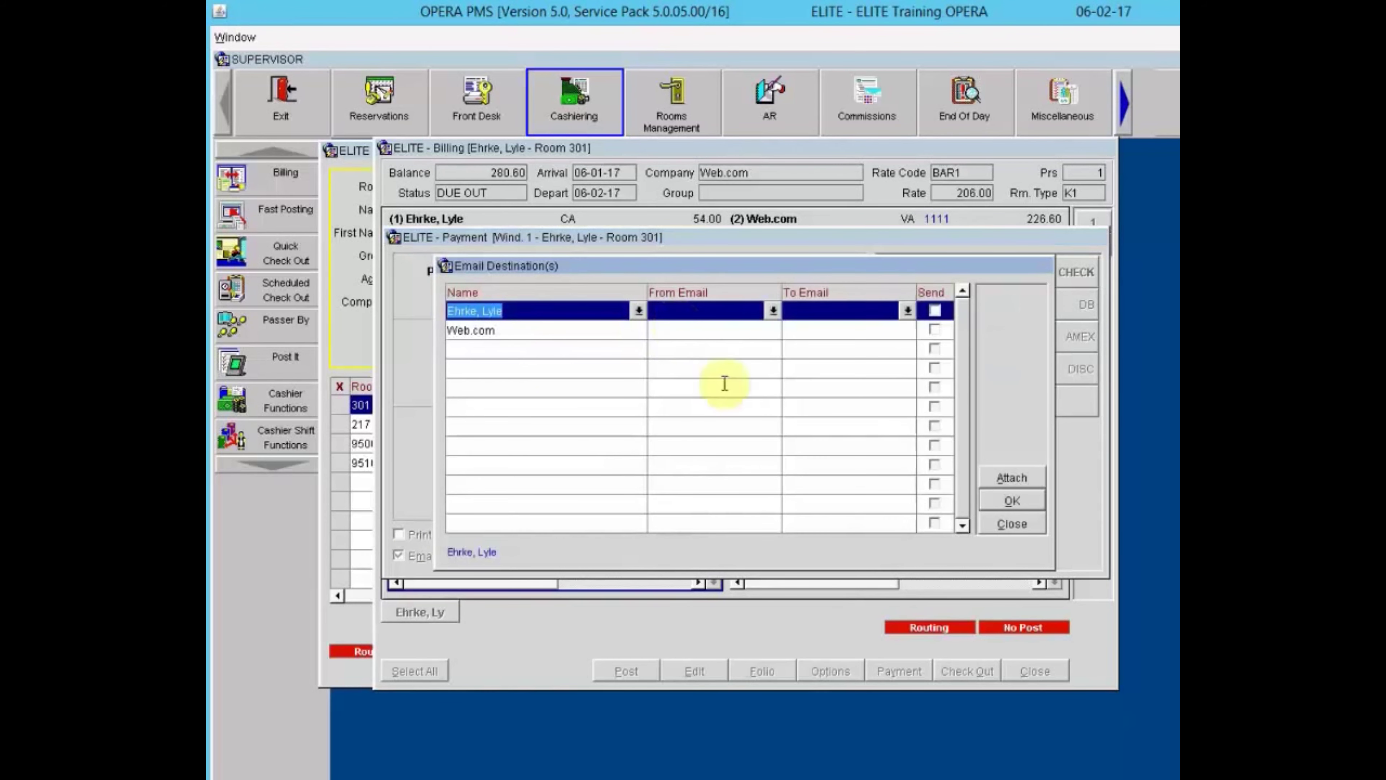
left_click(1013, 526)
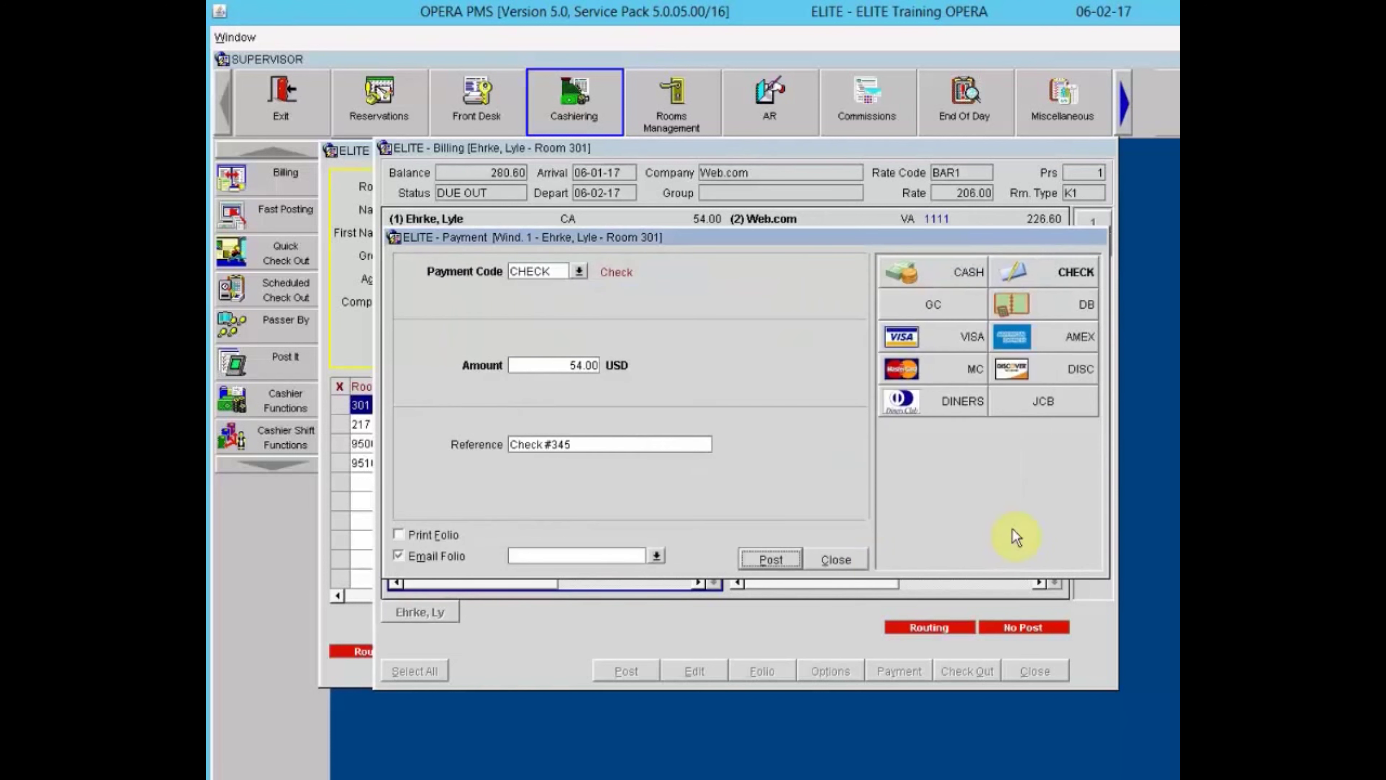
left_click(410, 554)
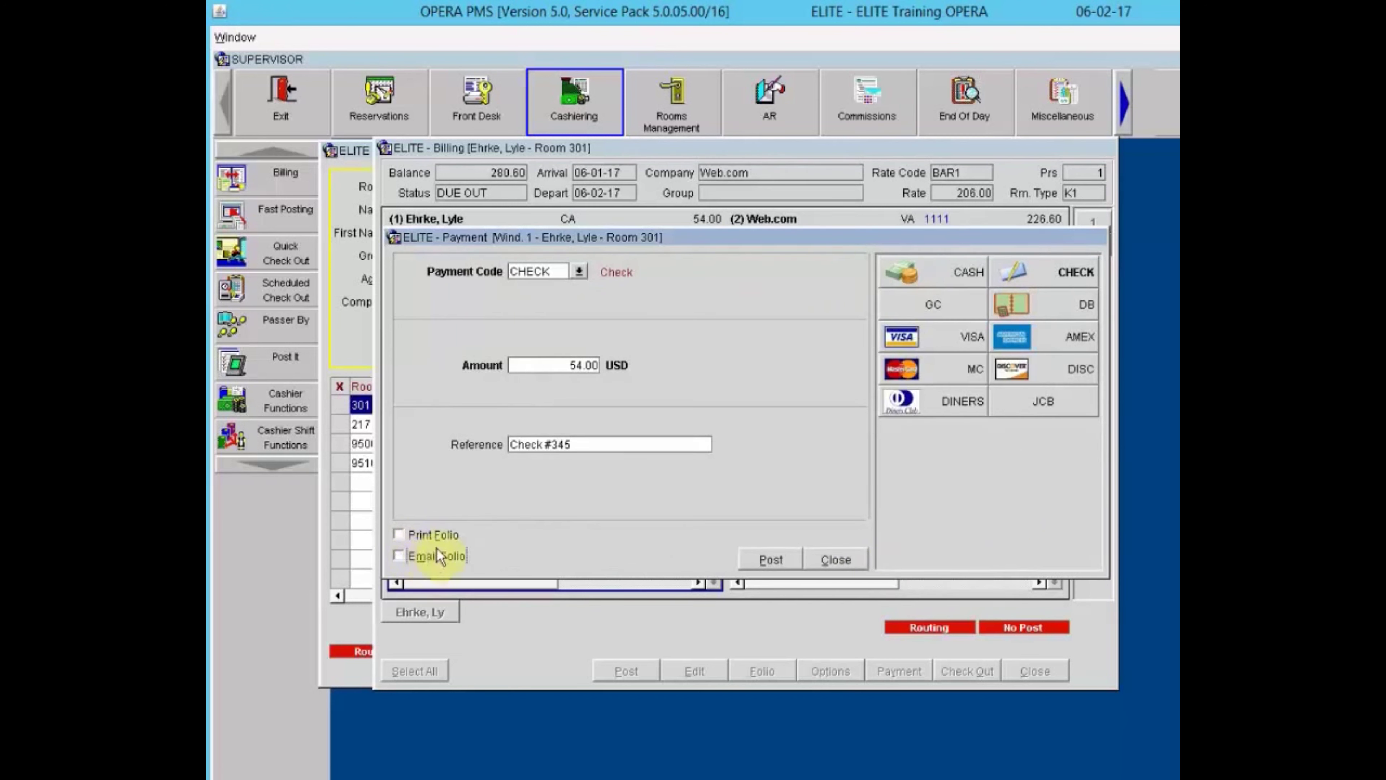
left_click(769, 562)
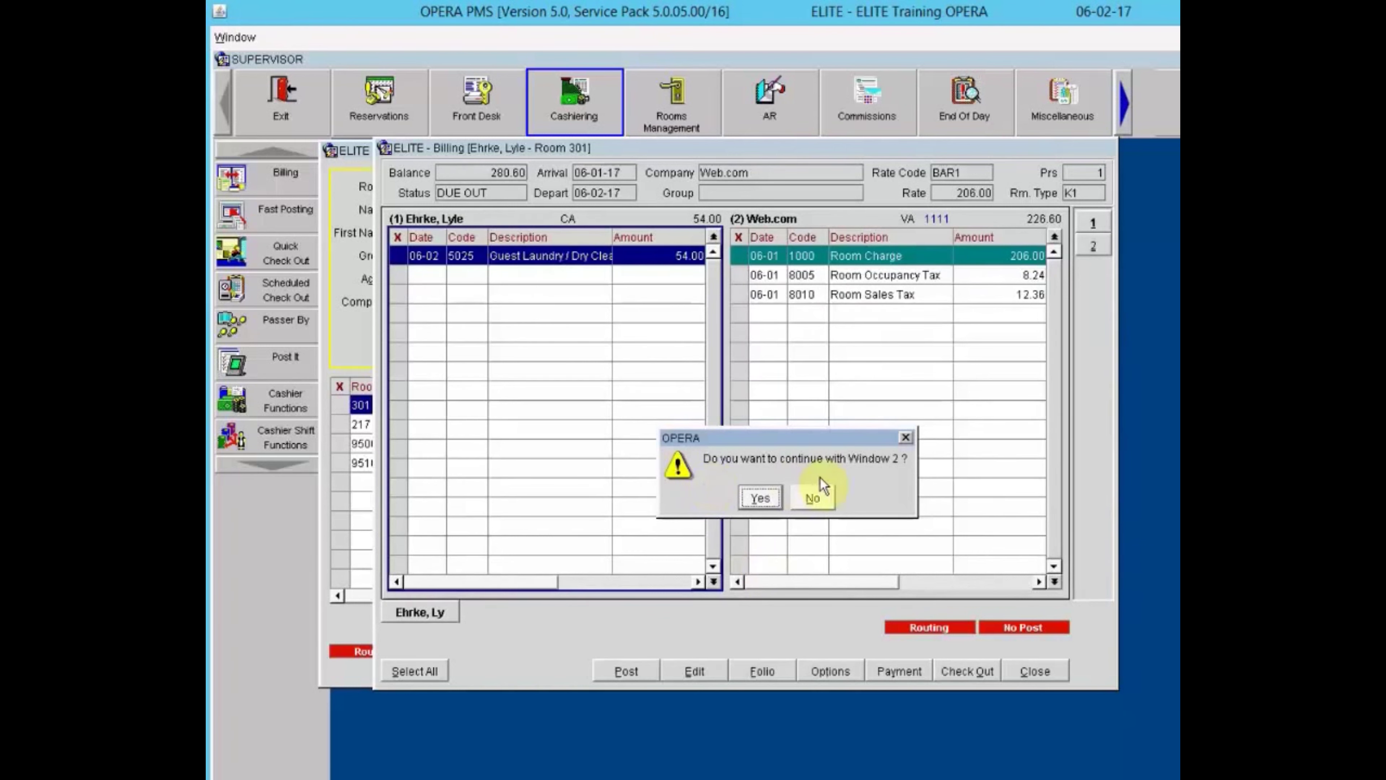
Pay Web.com's 226.60 window by Visa and check Room 301 out immediately.
left_click(758, 495)
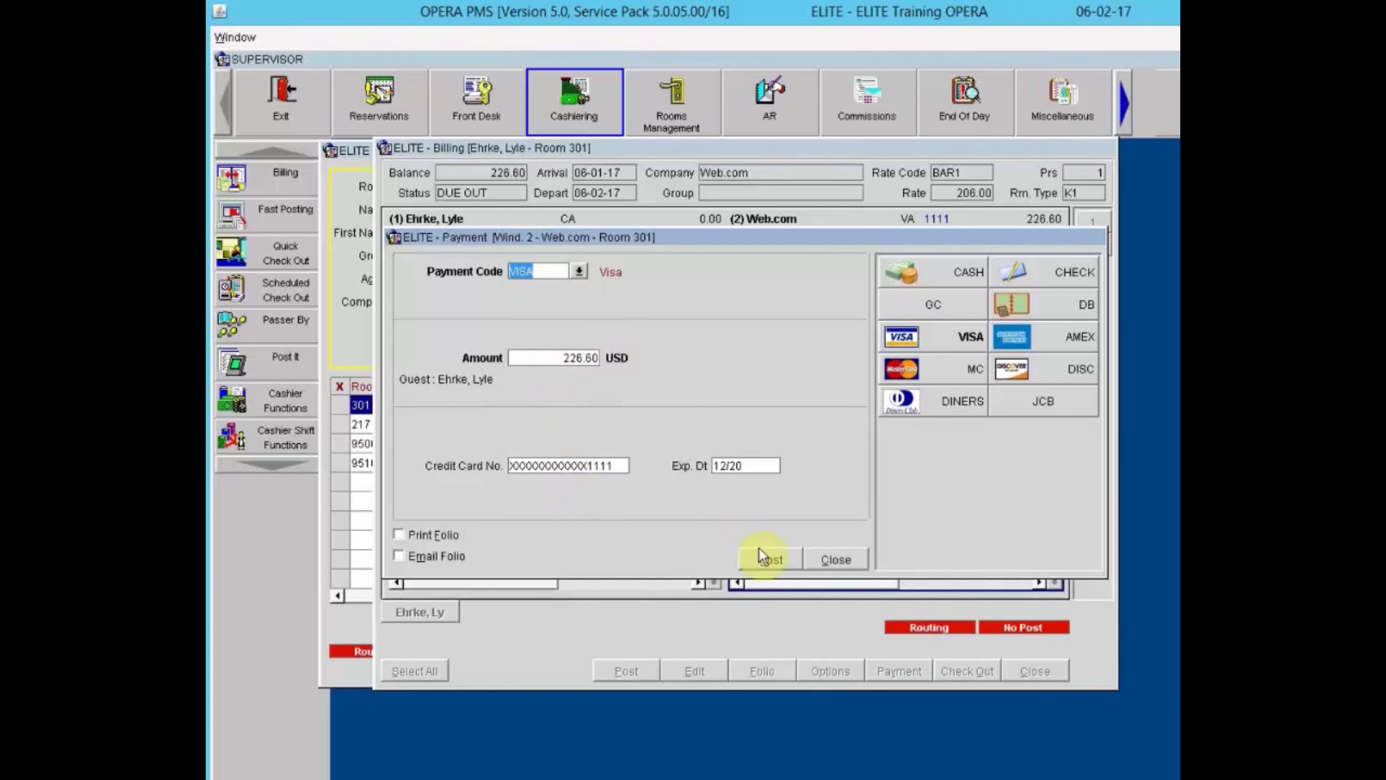
left_click(766, 557)
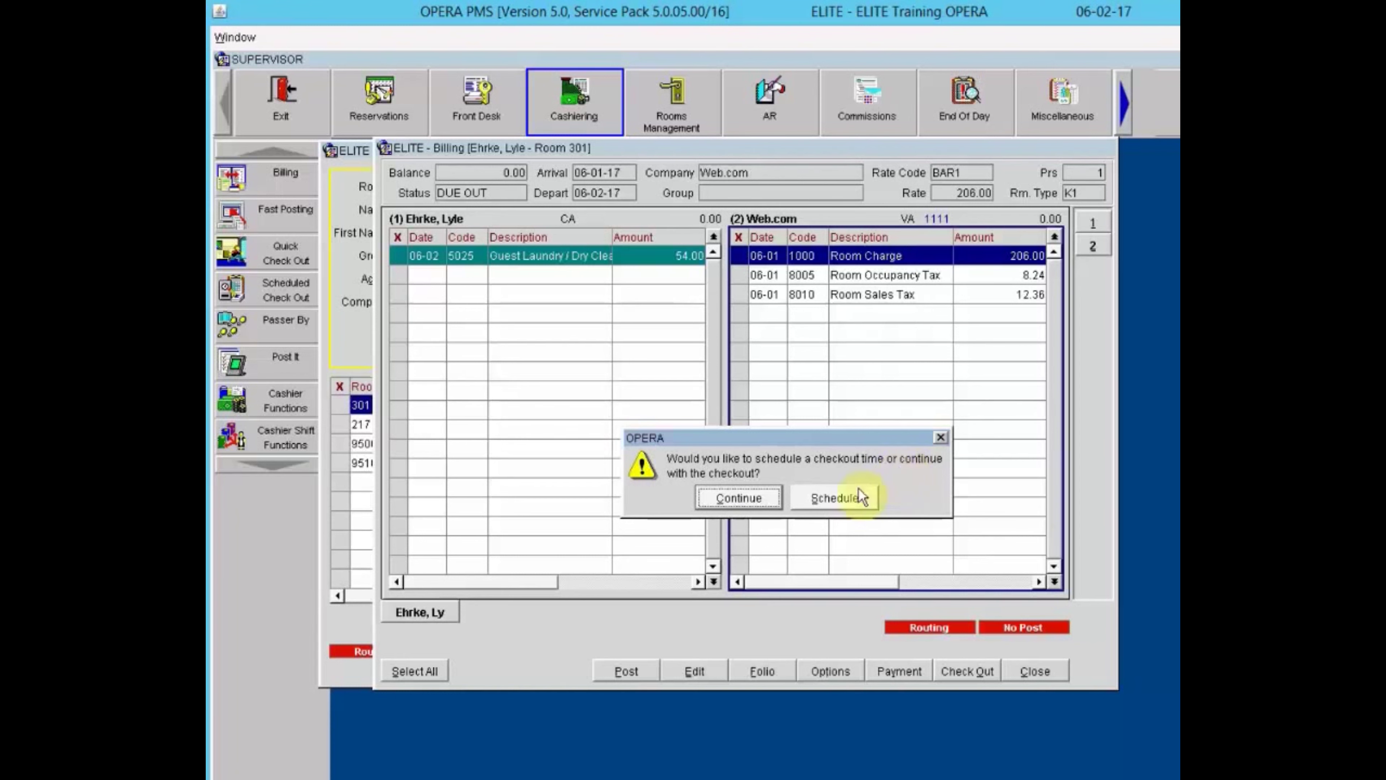
left_click(740, 497)
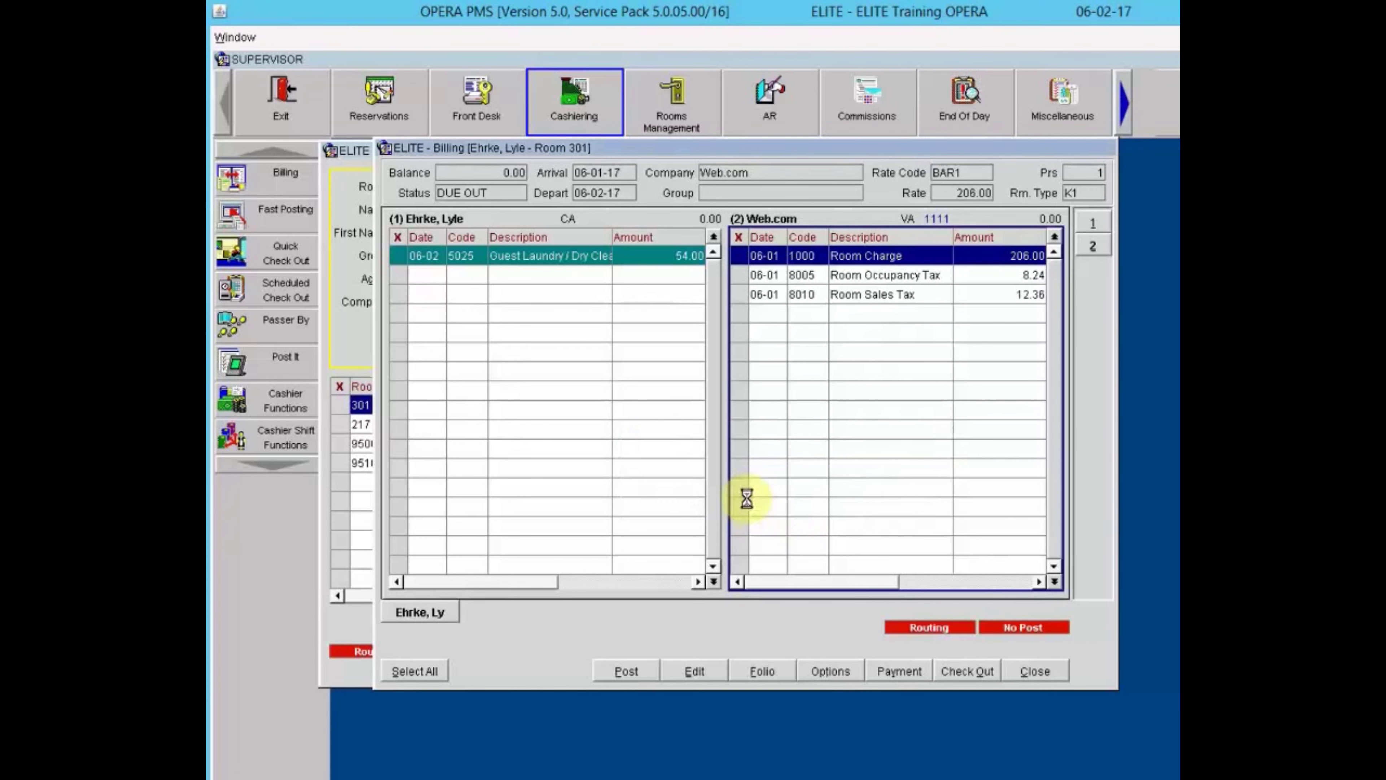
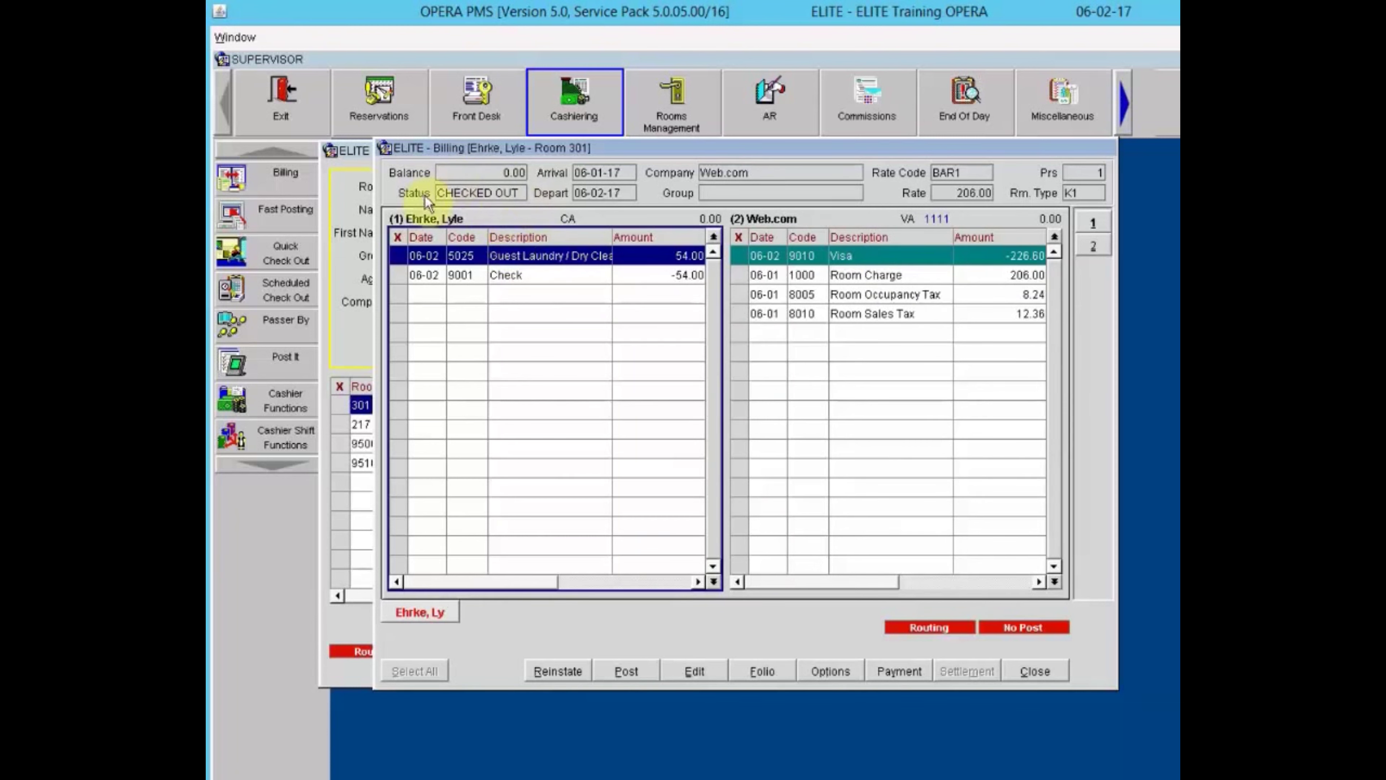
Close Room 301's zero-balance billing and the In House Guest Search, returning to the OPERA main screen.
left_click(1044, 669)
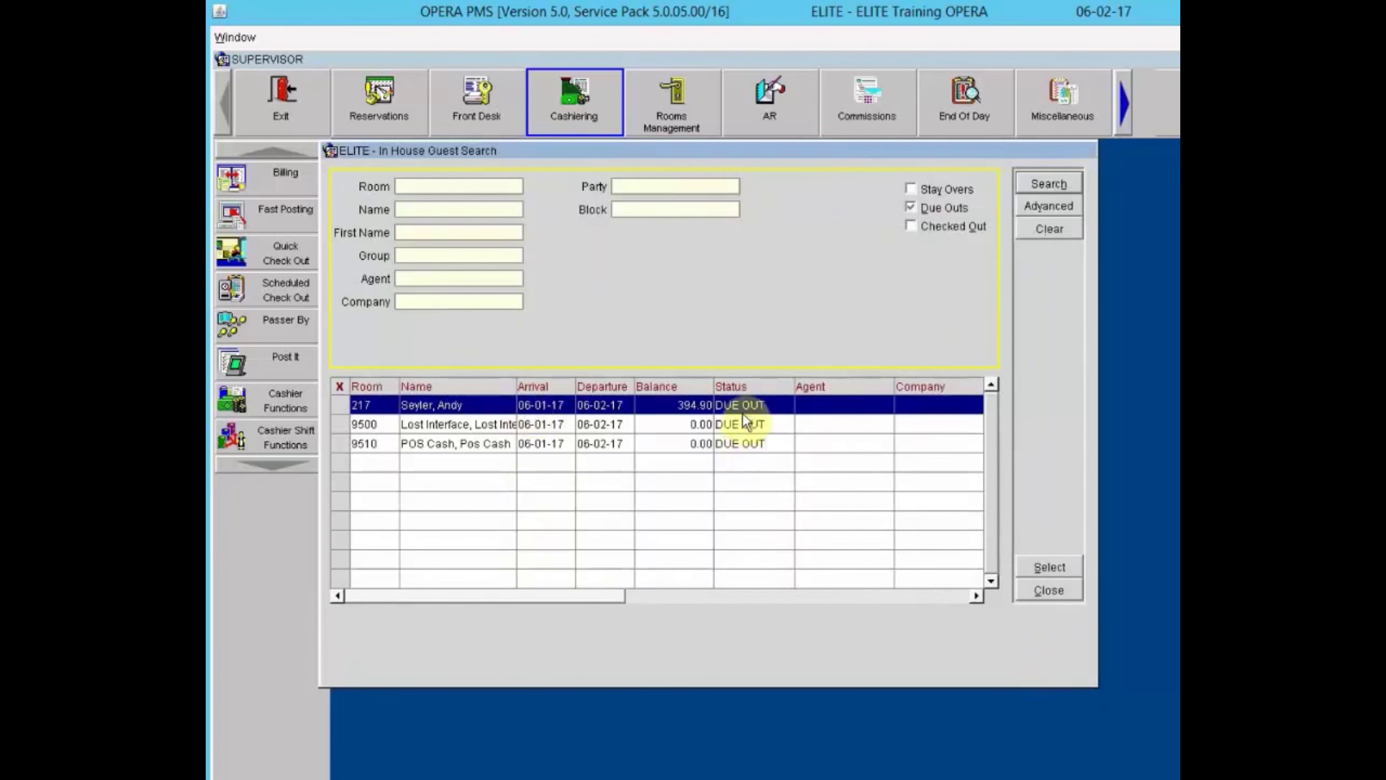
left_click(1059, 590)
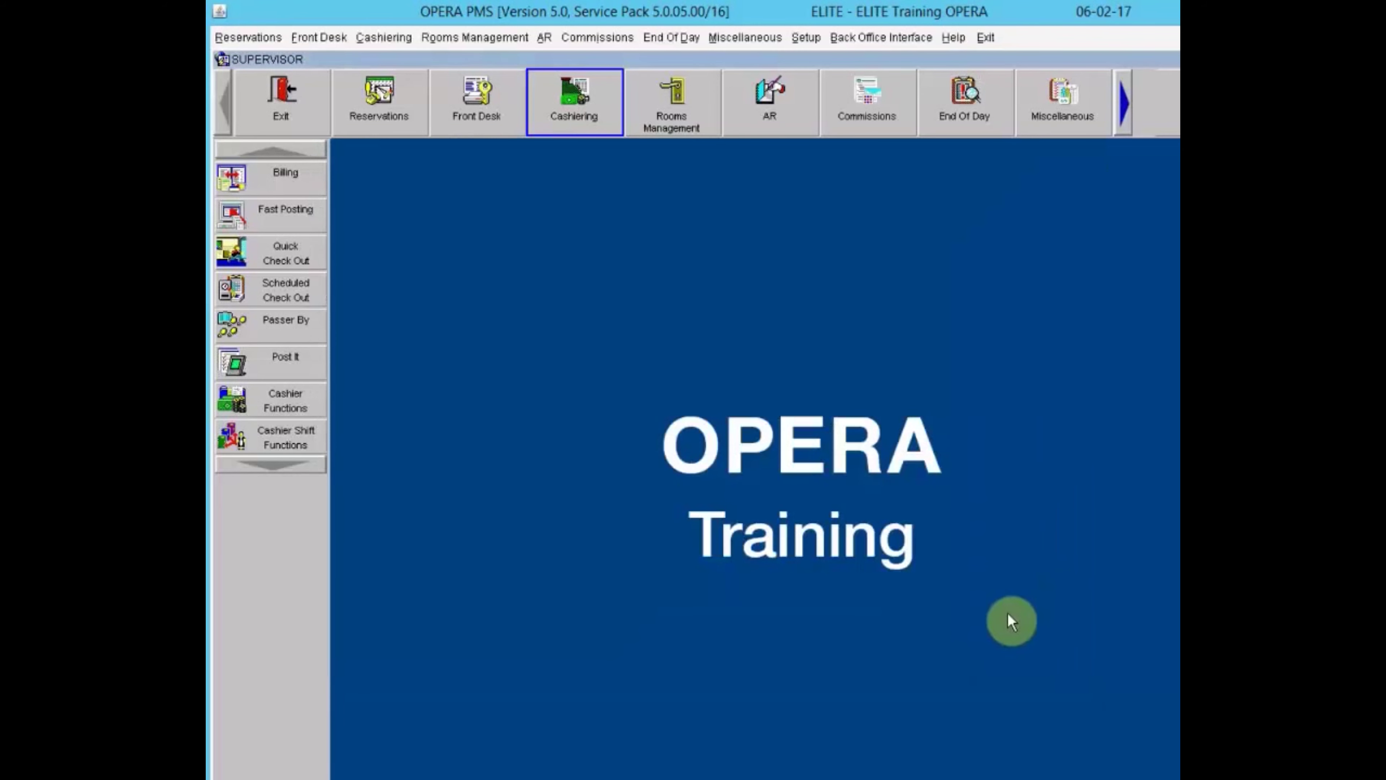
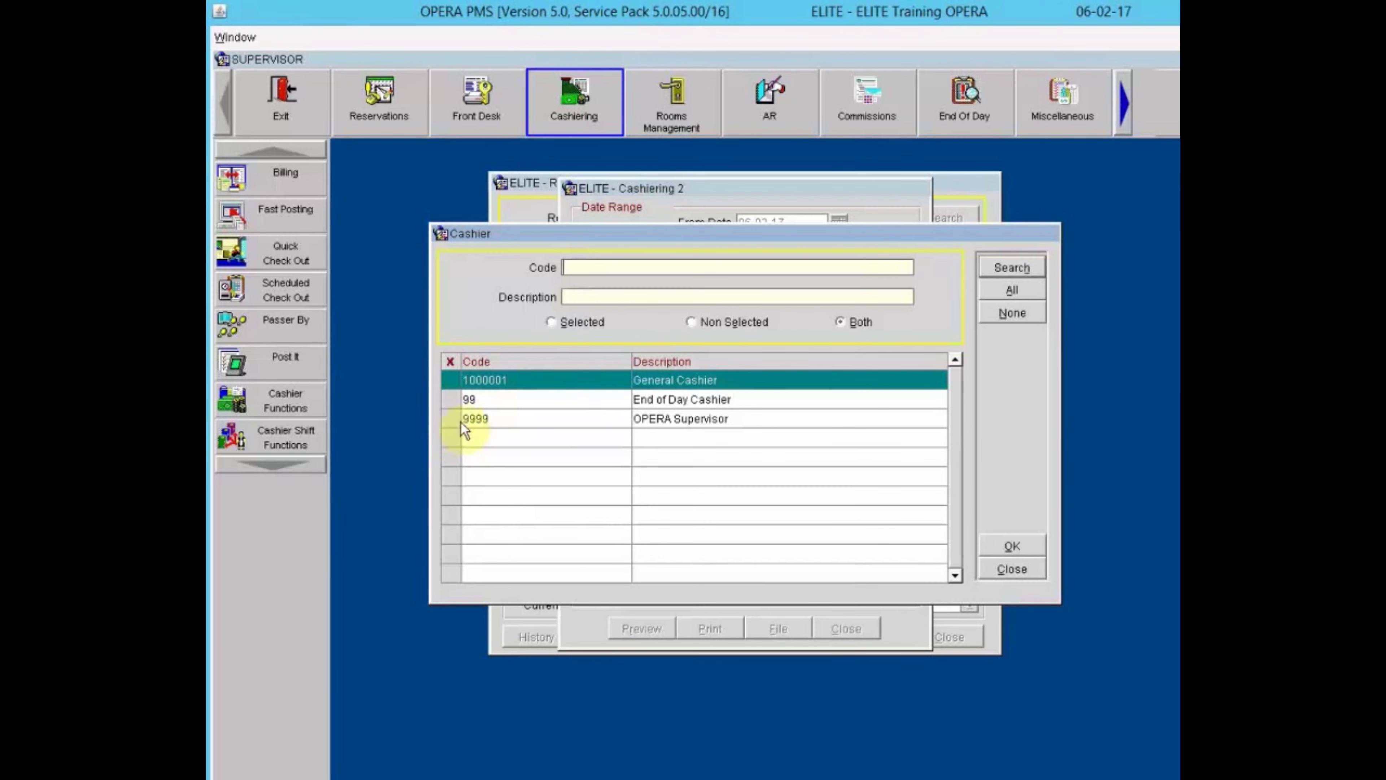
Filter the journal report to cashier 9999 and group it by Transaction Code.
left_click(450, 418)
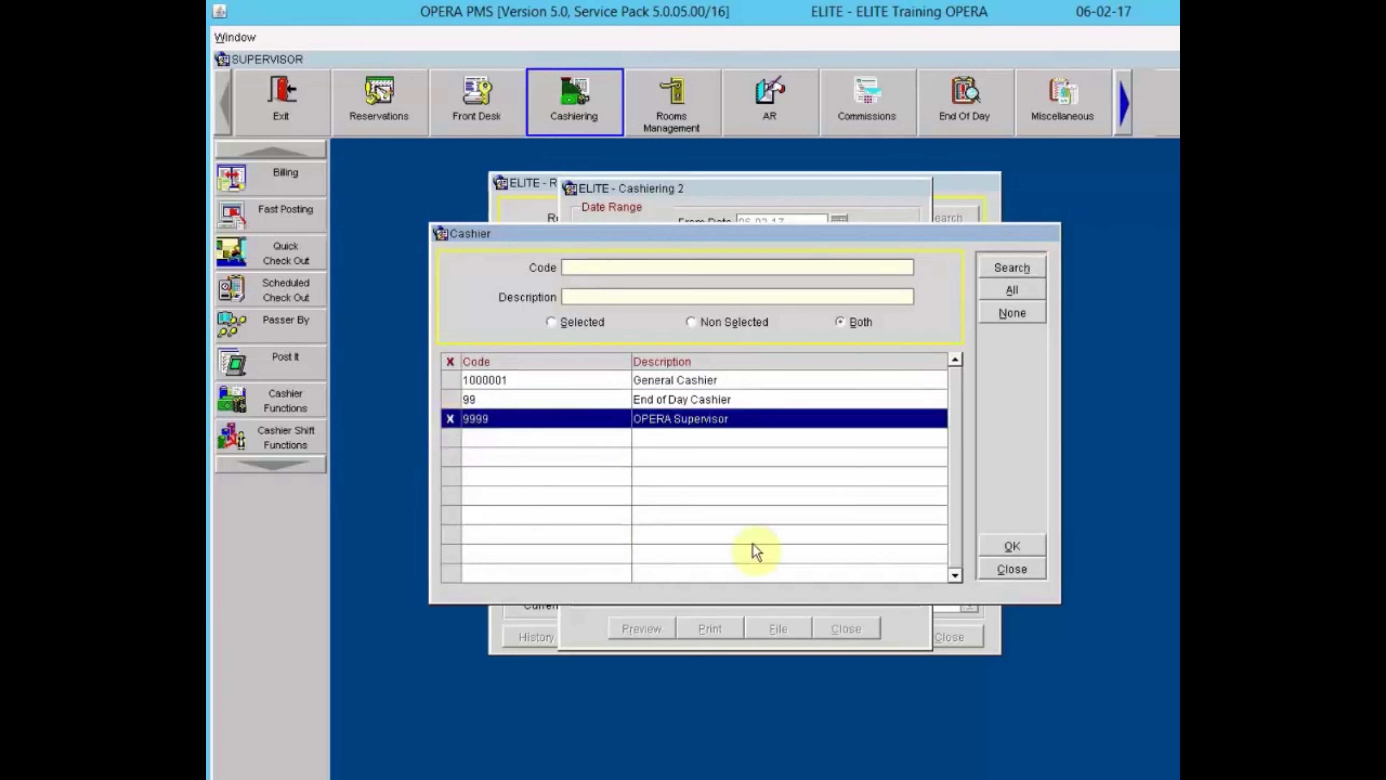
left_click(1010, 541)
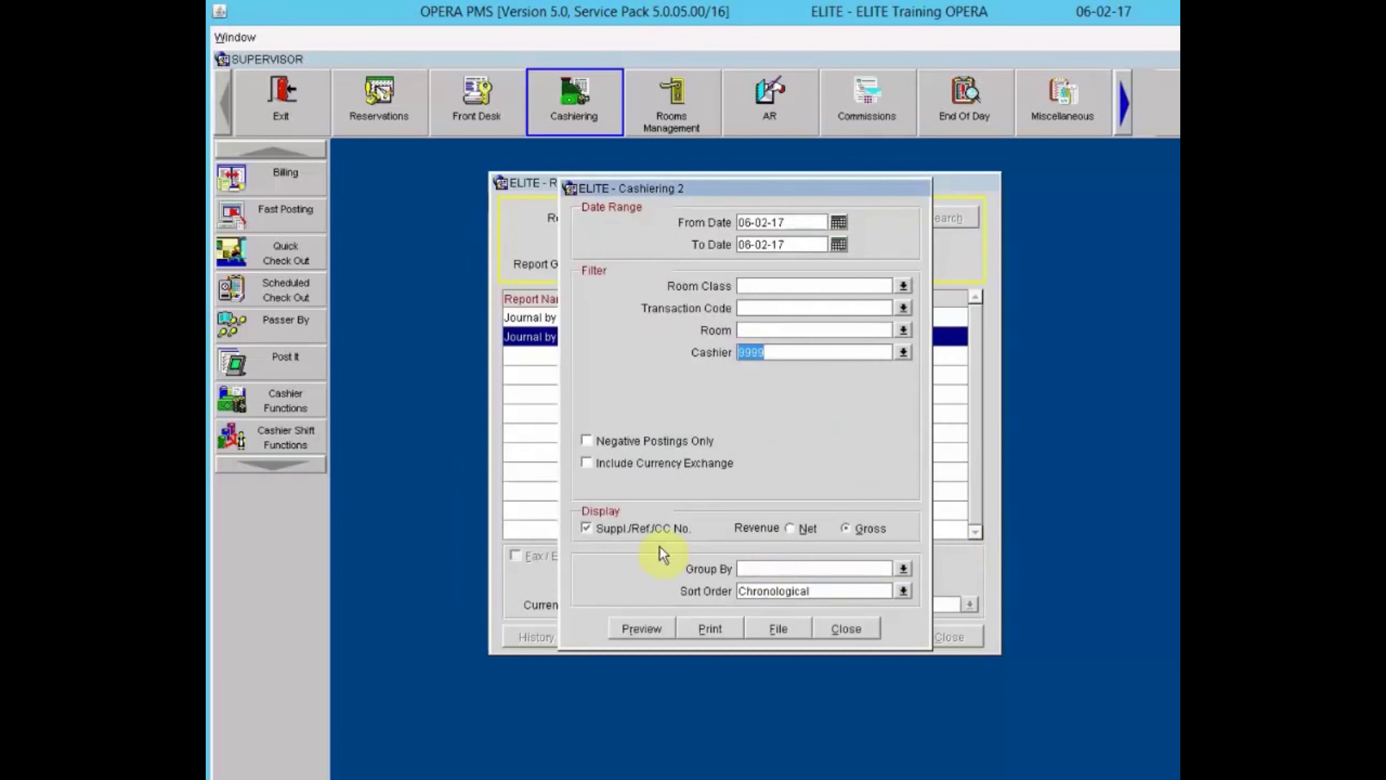
left_click(903, 568)
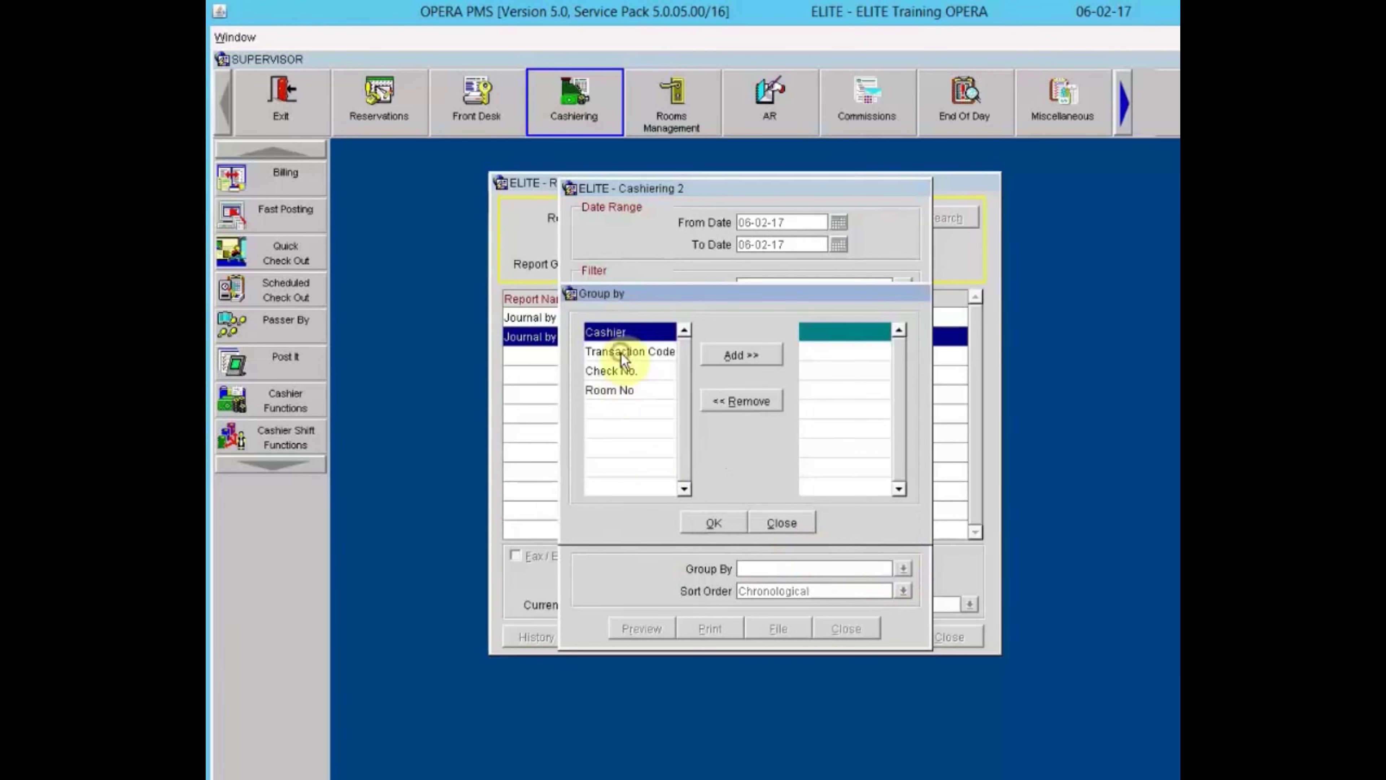
left_click(622, 352)
left_click(731, 356)
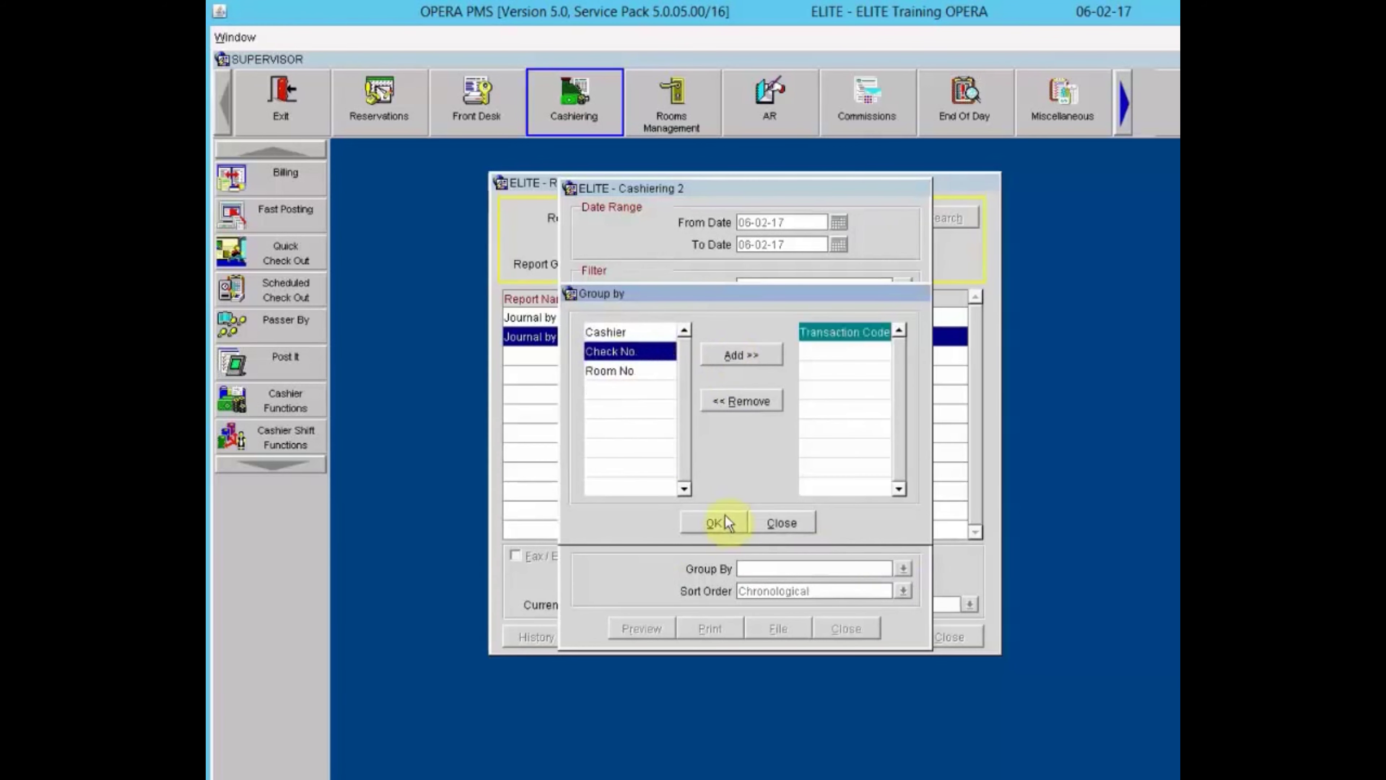
left_click(715, 523)
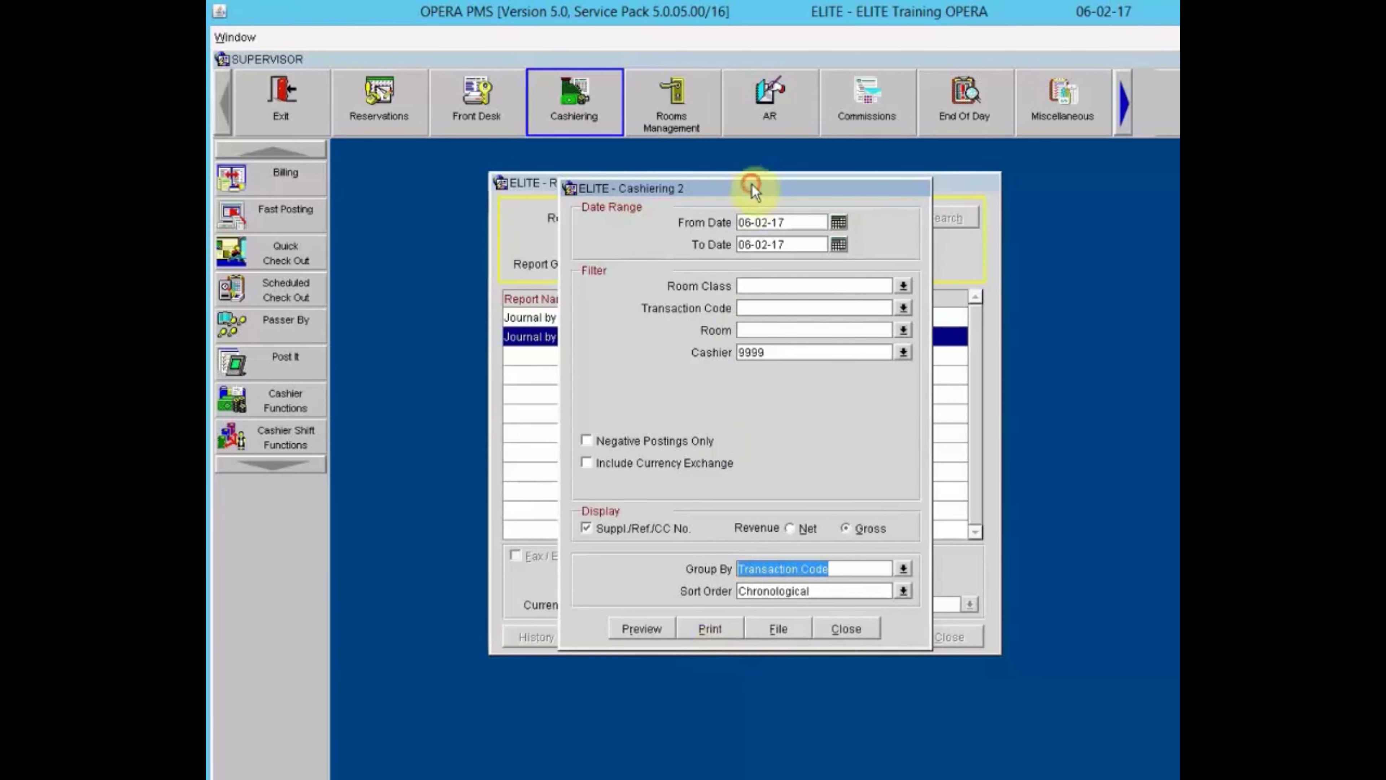
left_click_drag(751, 183, 889, 196)
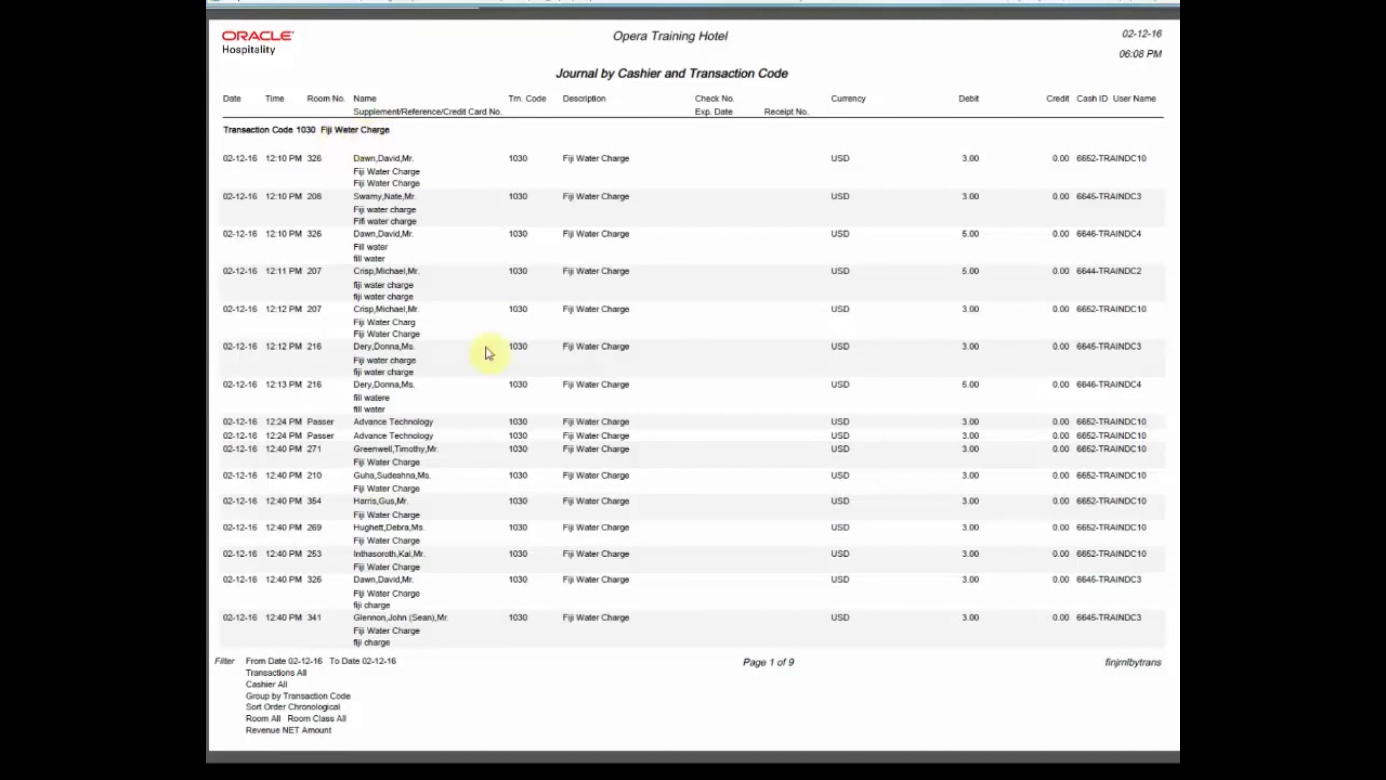
Page through the nine-page Journal by Cashier and Transaction Code preview down to the Grand Total.
scroll(746, 539, "down", 1)
left_click(741, 531)
scroll(741, 531, "down", 2)
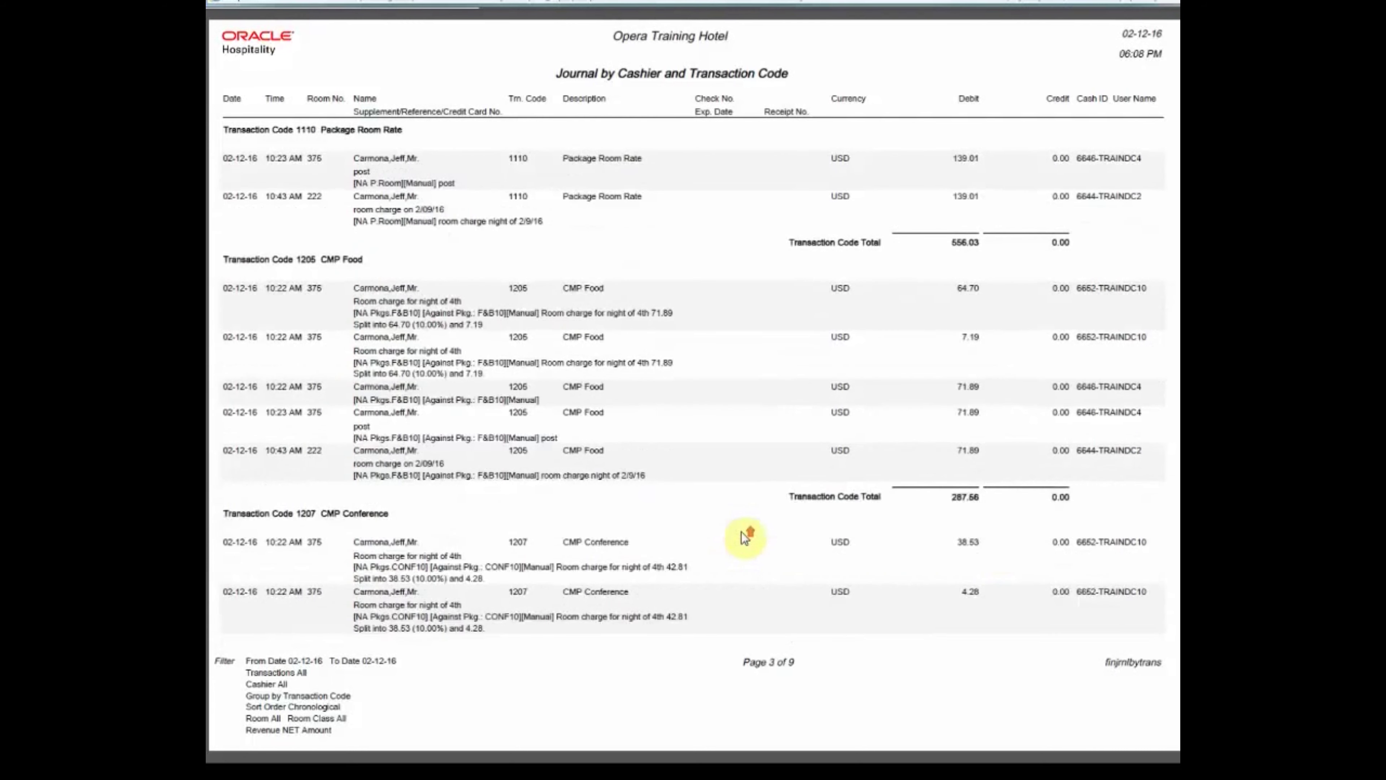
scroll(743, 533, "up", 2)
scroll(743, 532, "down", 1)
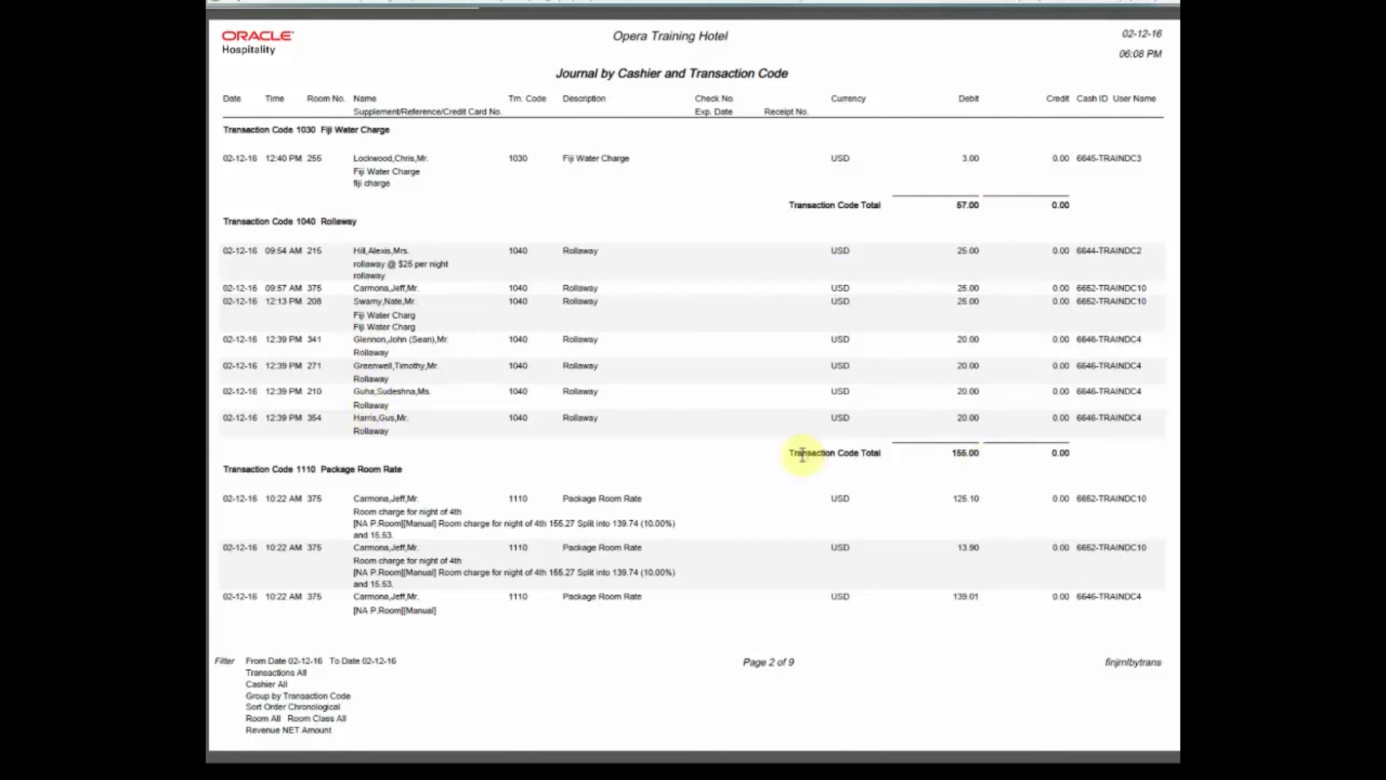
scroll(449, 499, "down", 2)
scroll(448, 500, "down", 1)
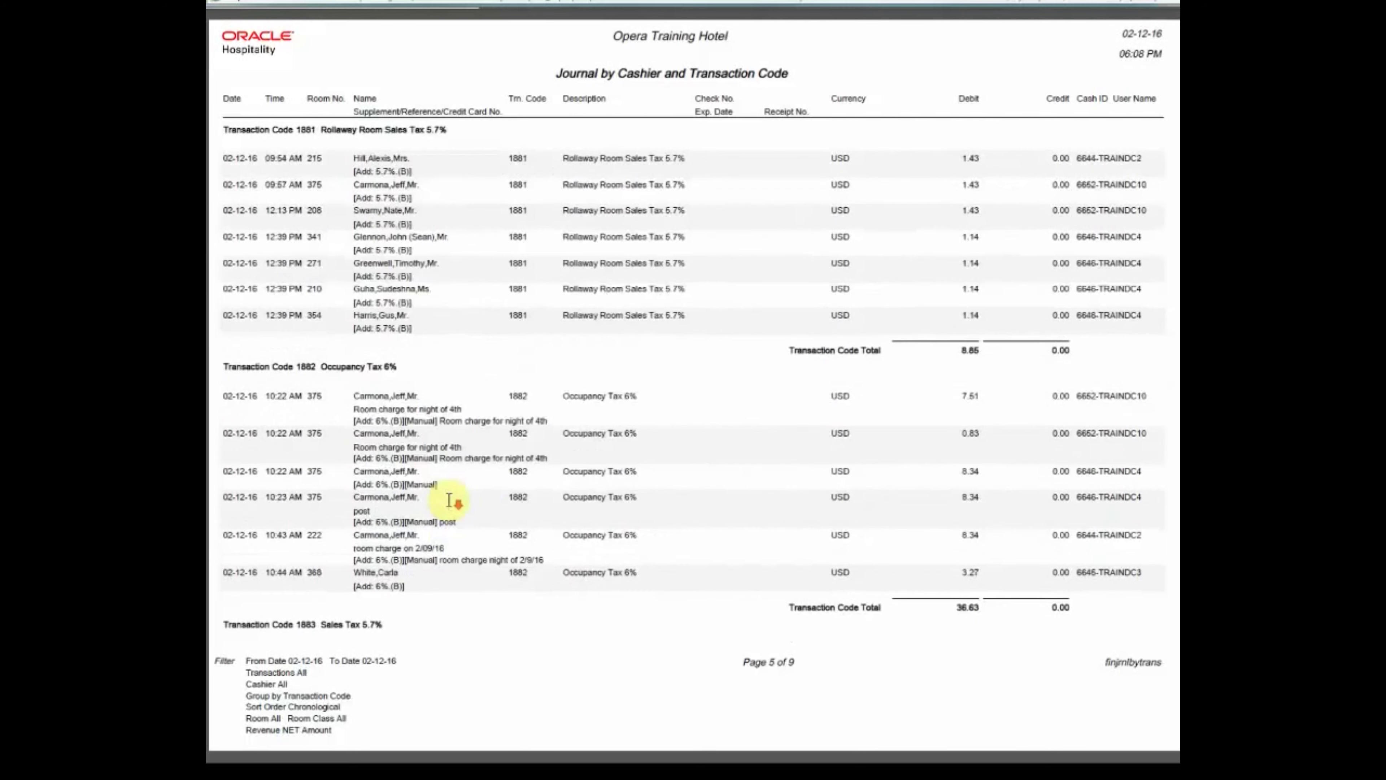
scroll(449, 500, "down", 2)
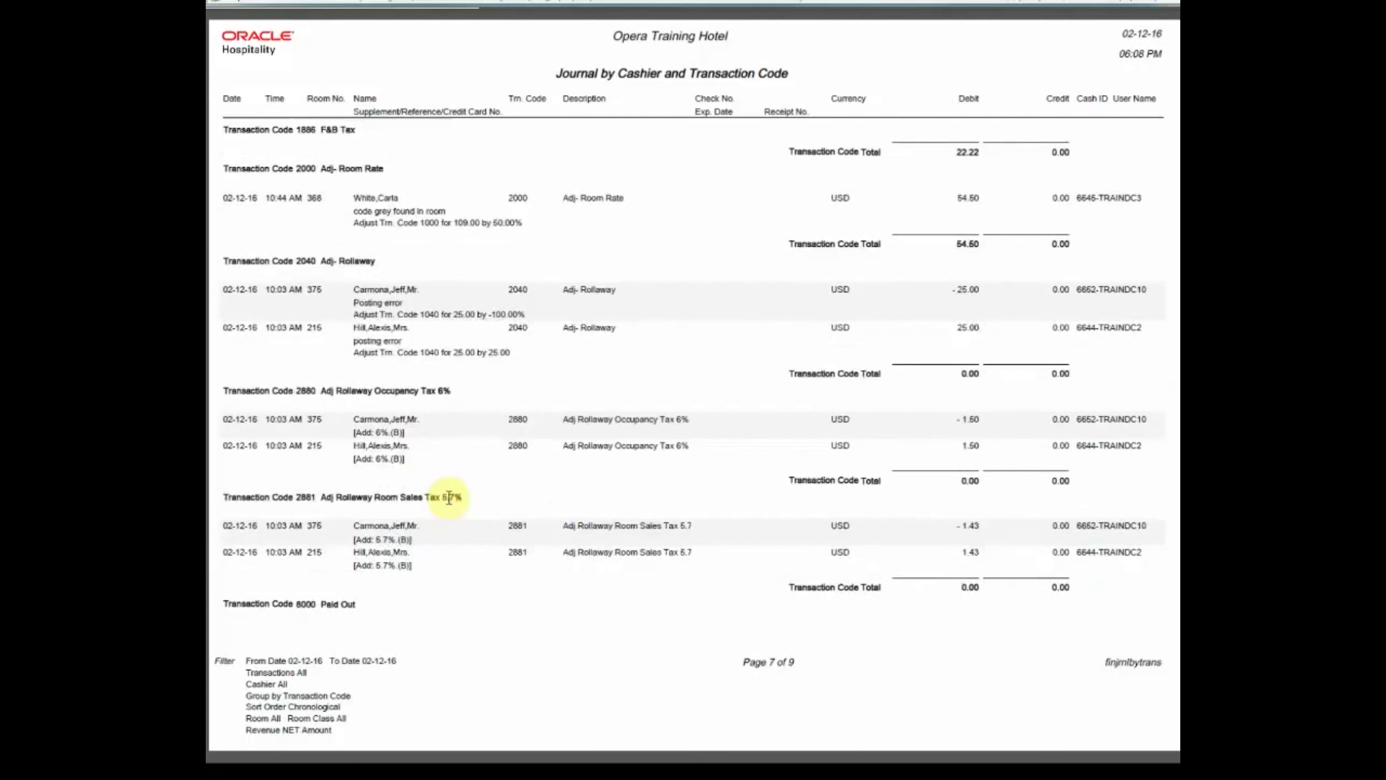
scroll(448, 498, "down", 1)
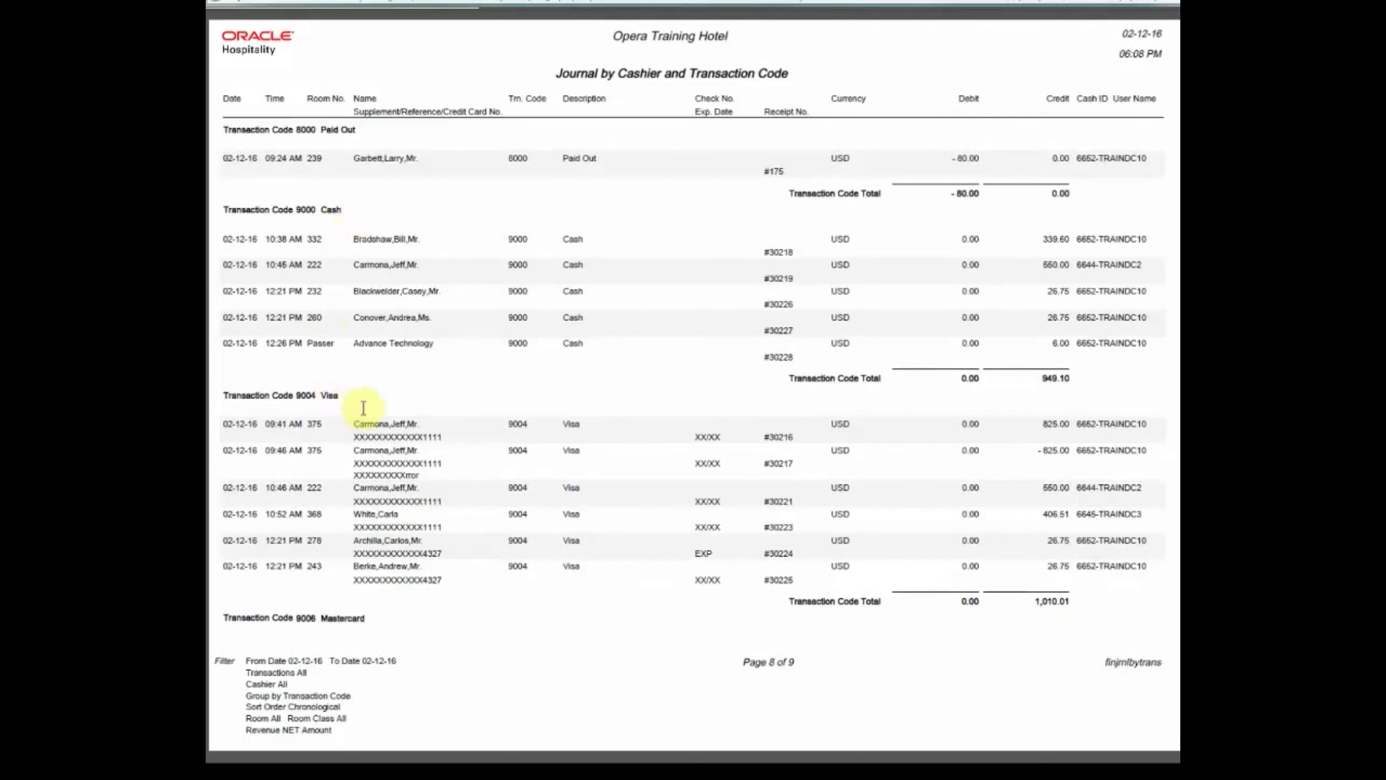
scroll(363, 408, "down", 1)
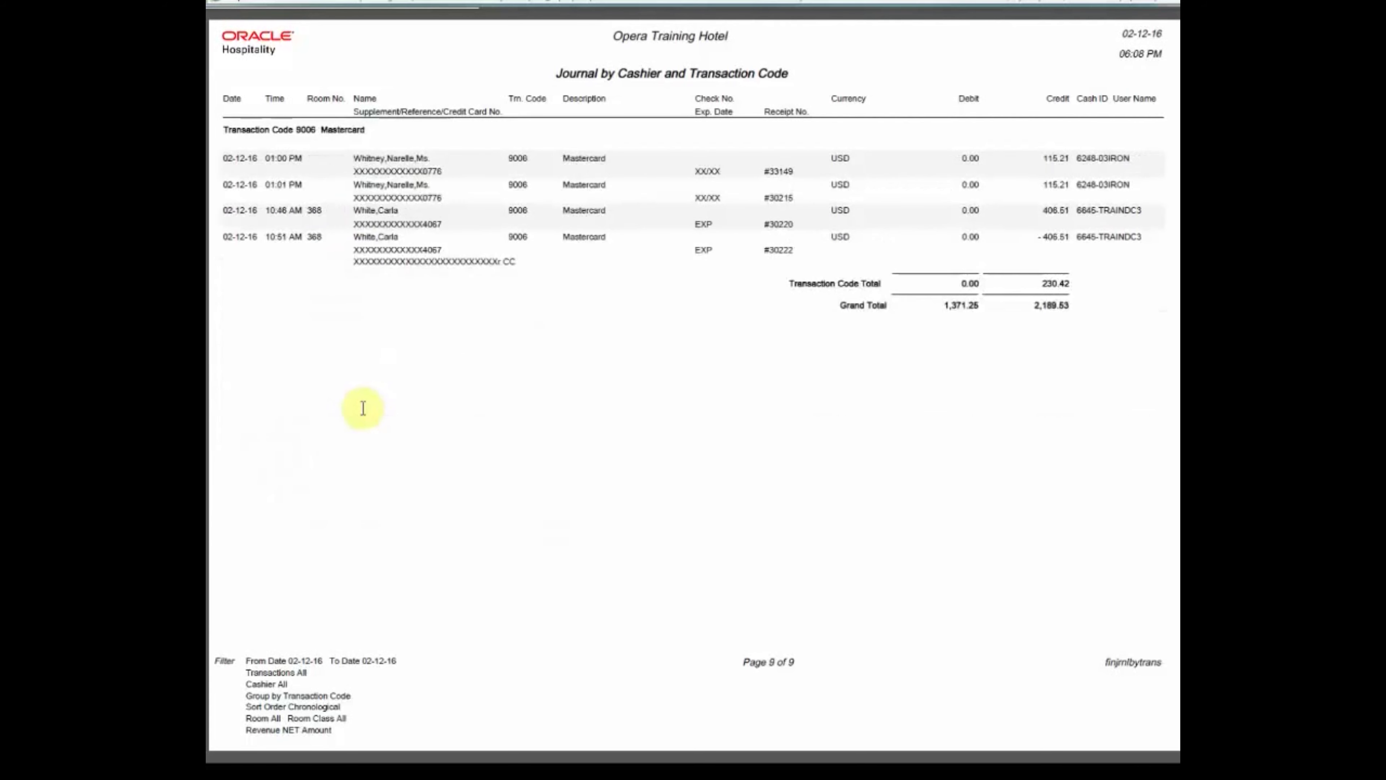
scroll(363, 408, "up", 1)
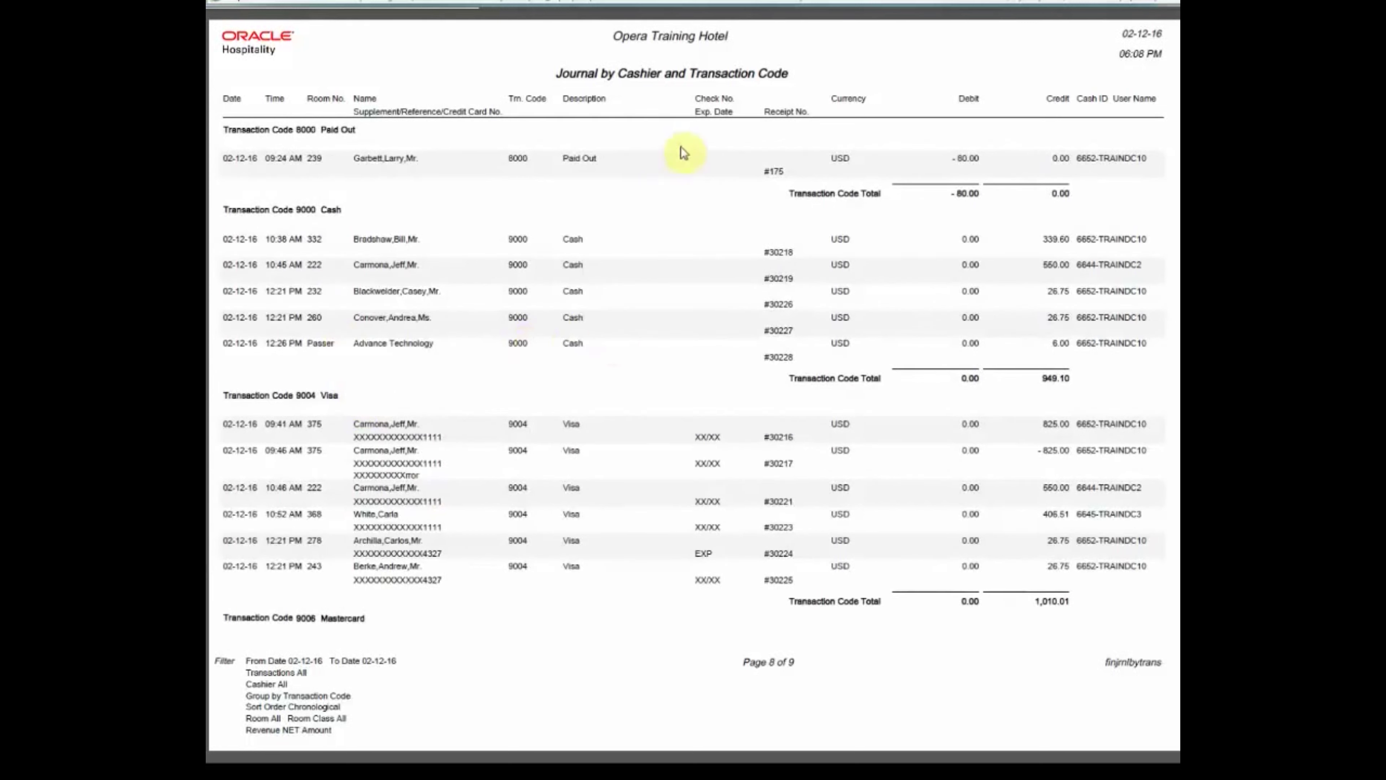
scroll(673, 160, "up", 4)
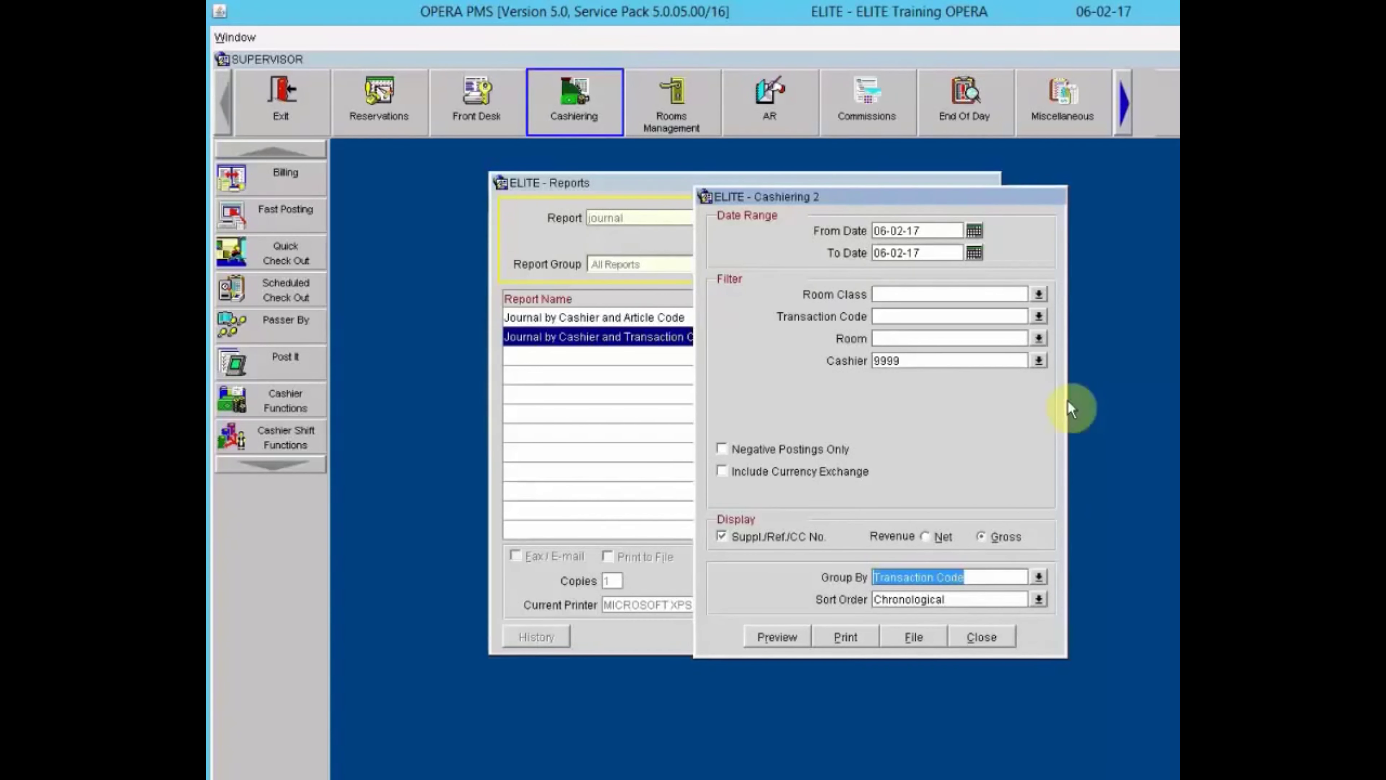
Close the Cashiering report settings and the Reports window to return to the main screen.
left_click(989, 628)
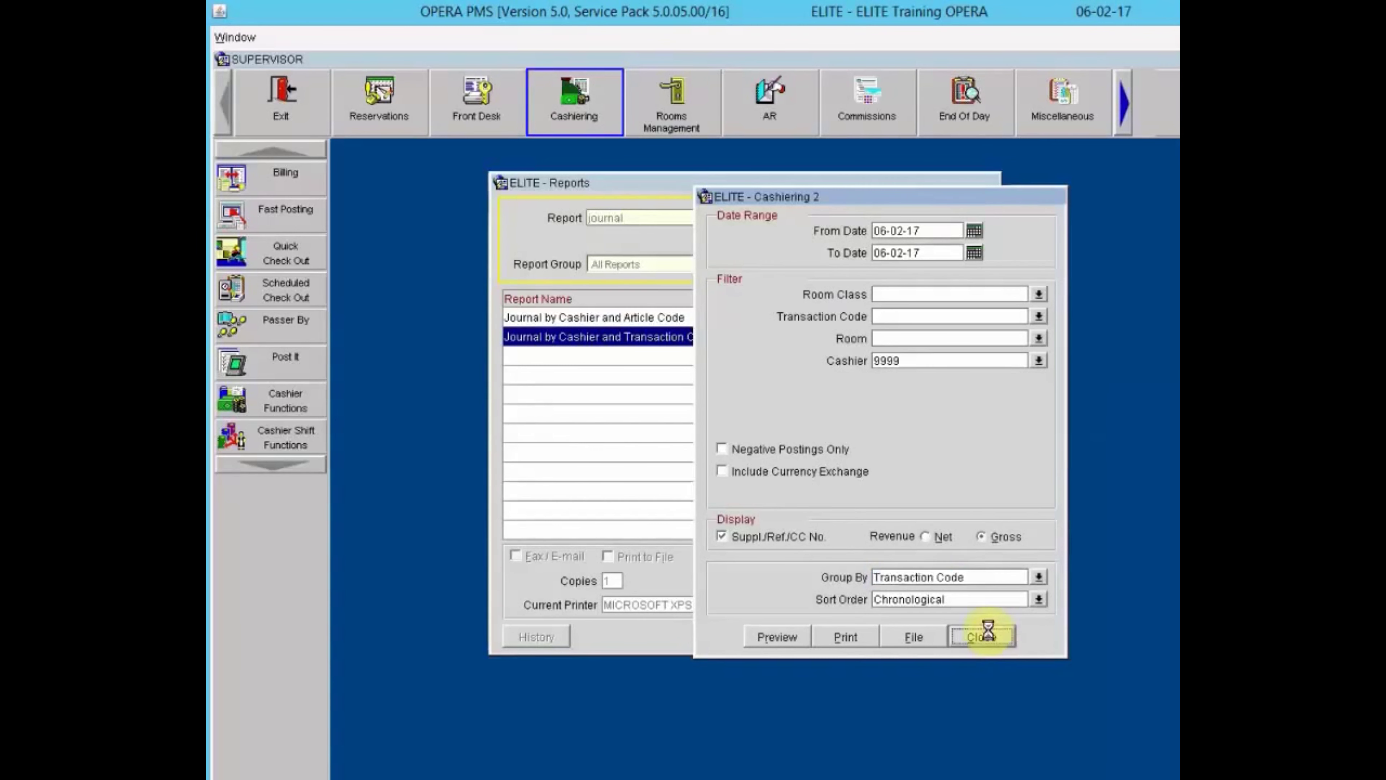
left_click(963, 637)
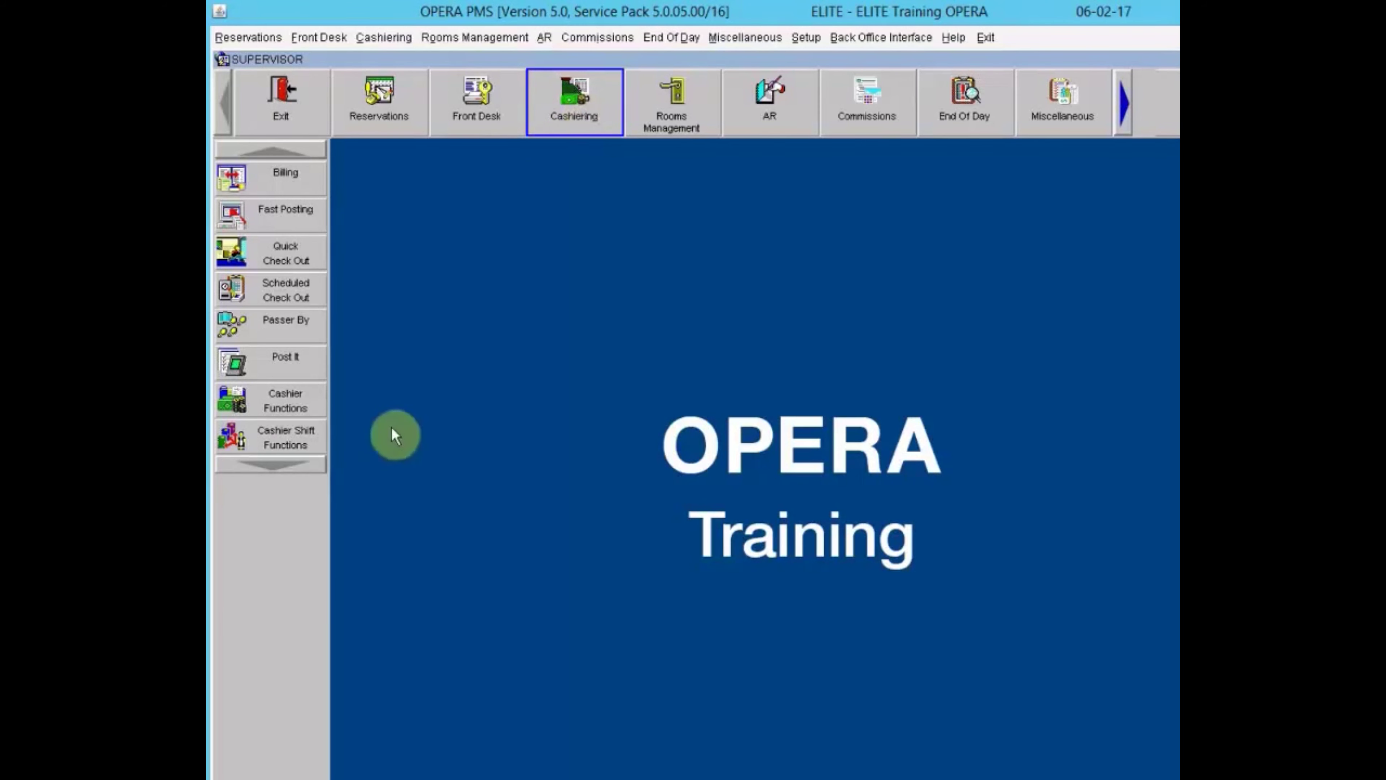
left_click(272, 440)
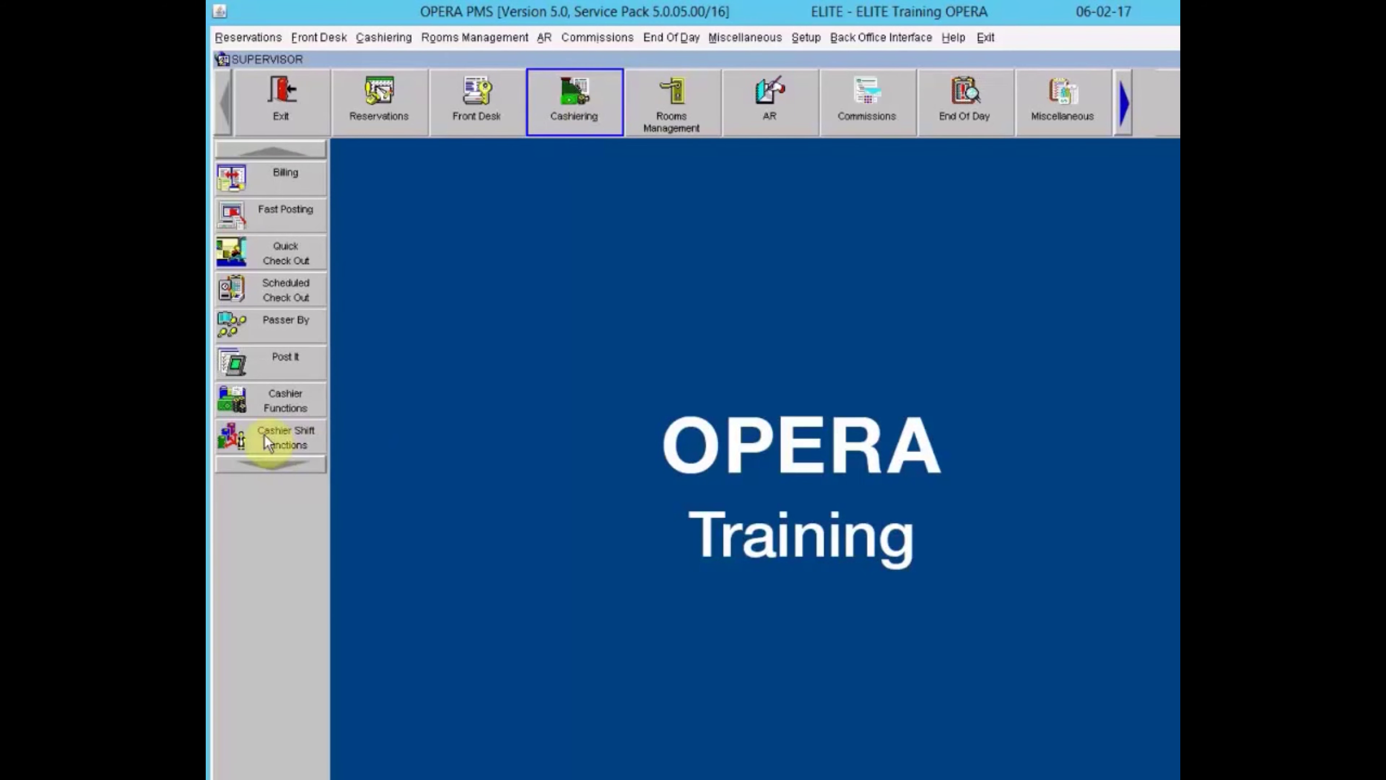
Start Cashier Shift Close and log in as cashier 9999 with the cashier password.
left_click(662, 365)
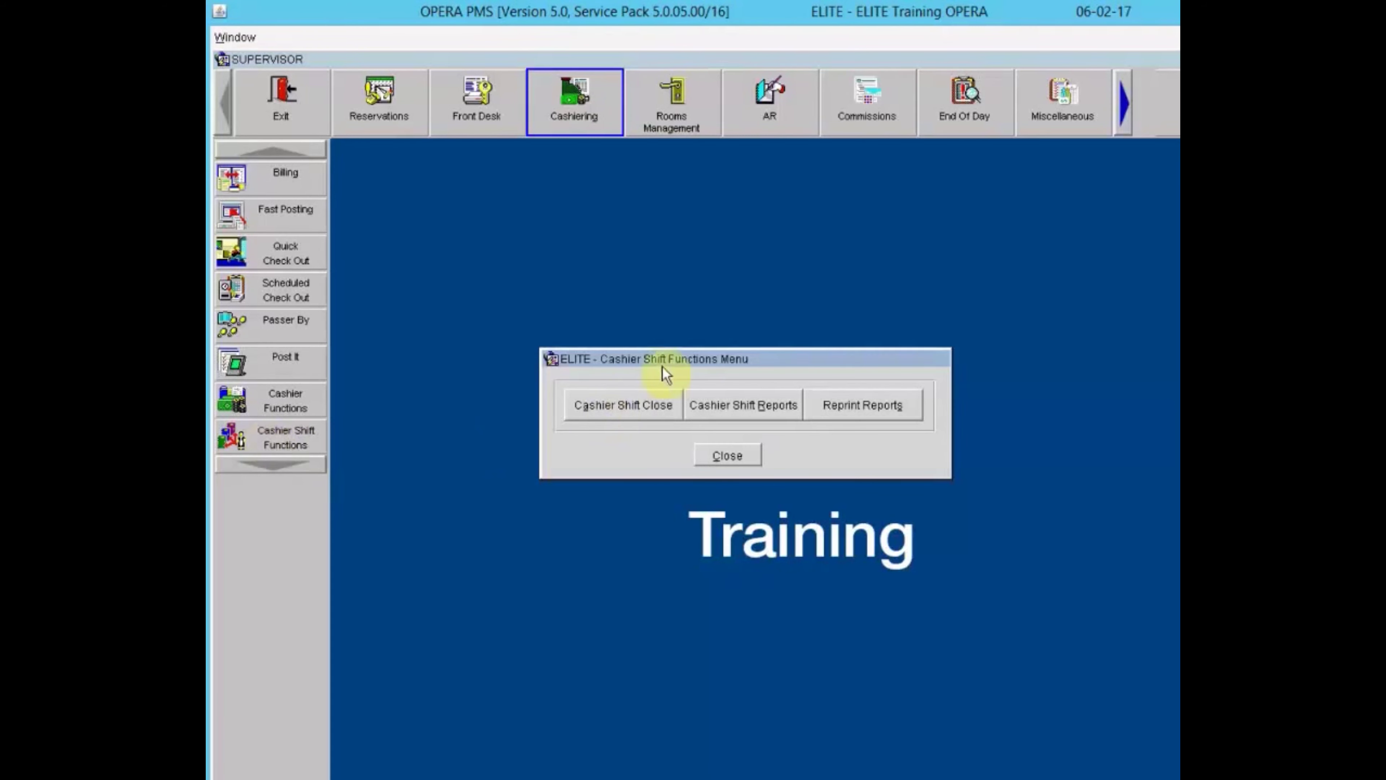
left_click_drag(682, 356, 719, 349)
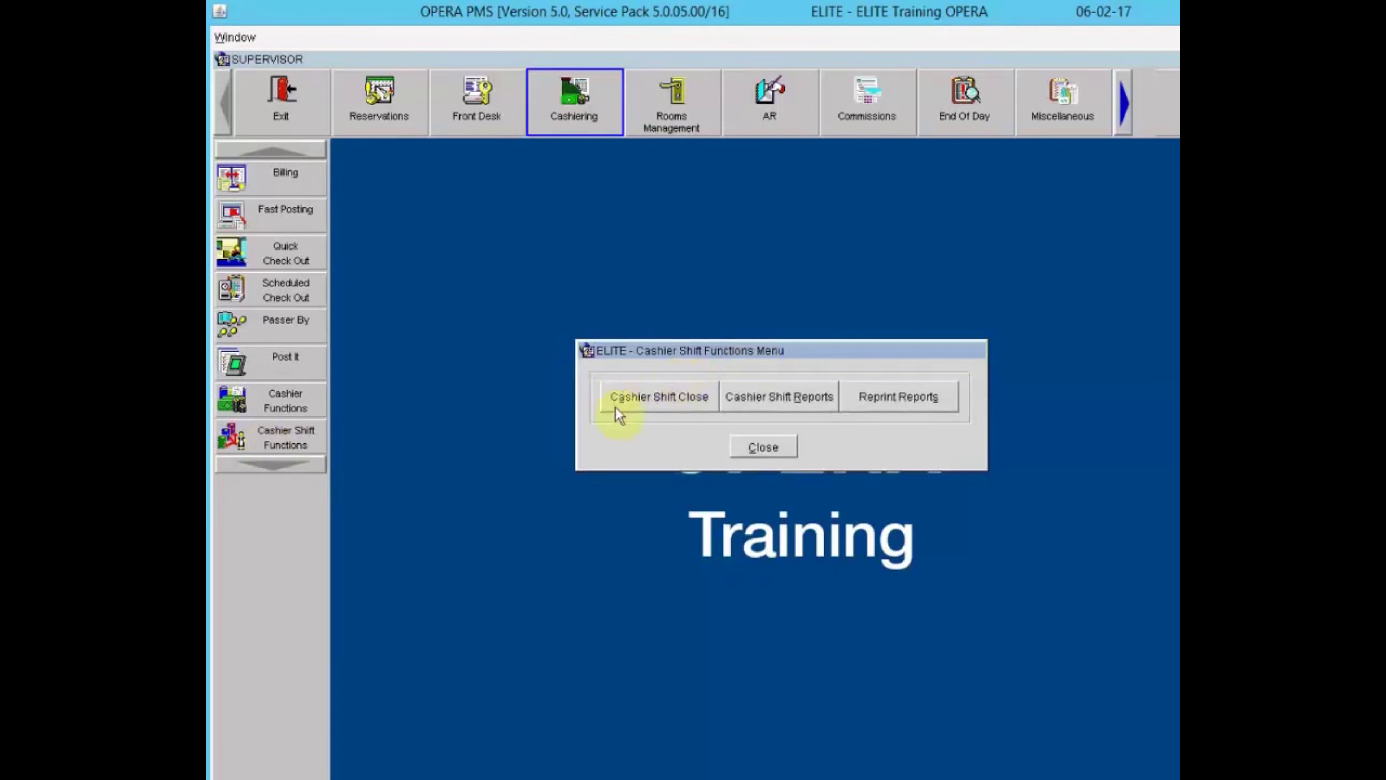
left_click(660, 399)
type("*******")
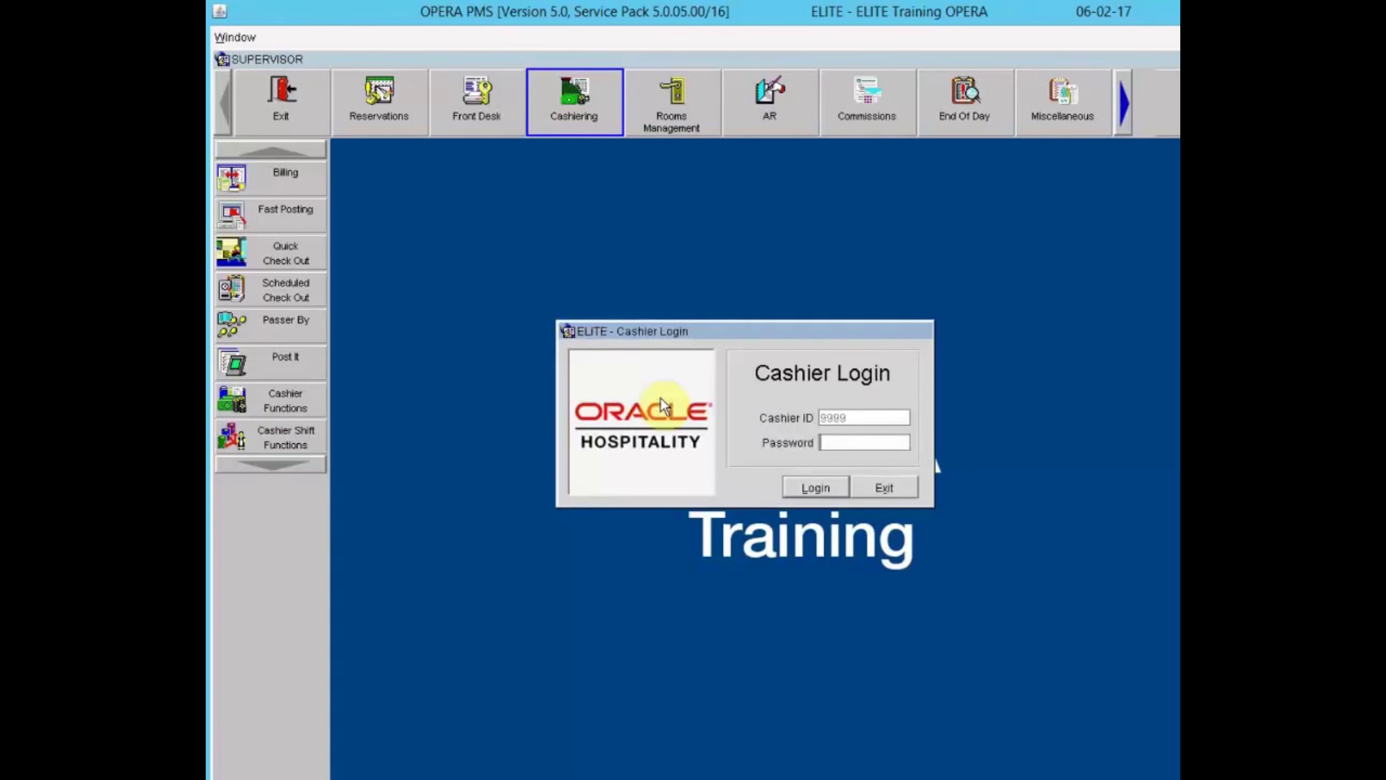
type("*")
key("BackSpace")
key("BackSpace")
key("BackSpace")
key("BackSpace")
key("BackSpace")
key("BackSpace")
key("BackSpace")
key("BackSpace")
type("*************")
key("Return")
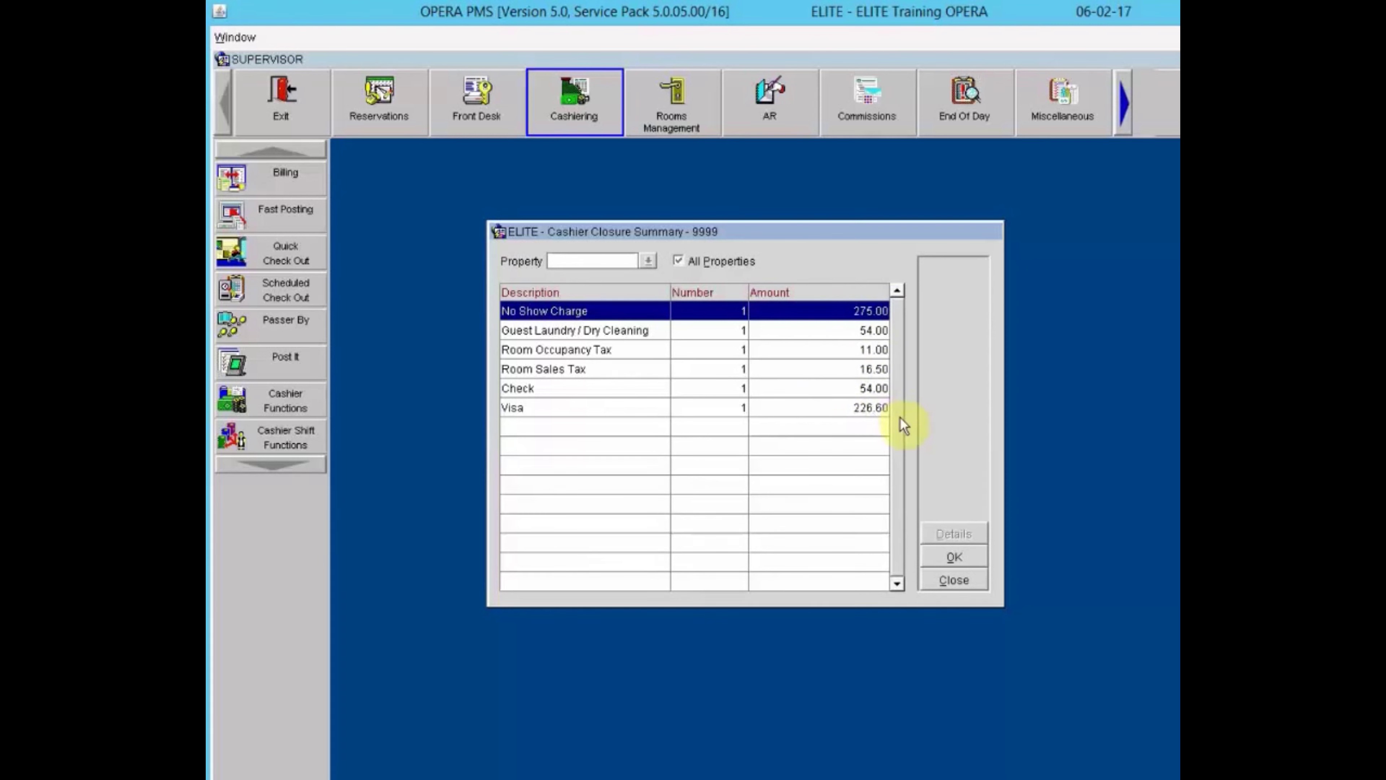
Accept the closure summary, submit the balanced 54.00 check drop, verify it, and agree to print the cashier report.
left_click(954, 559)
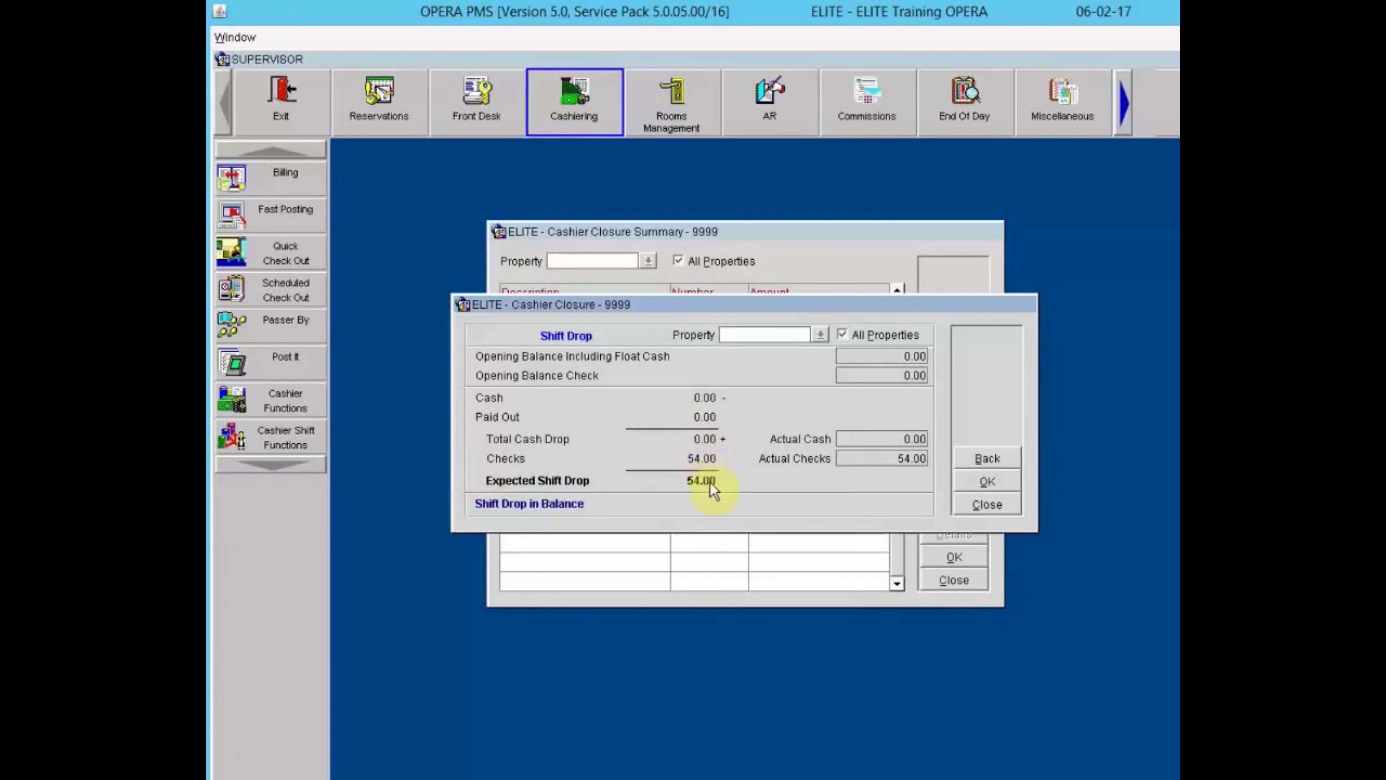
left_click(996, 483)
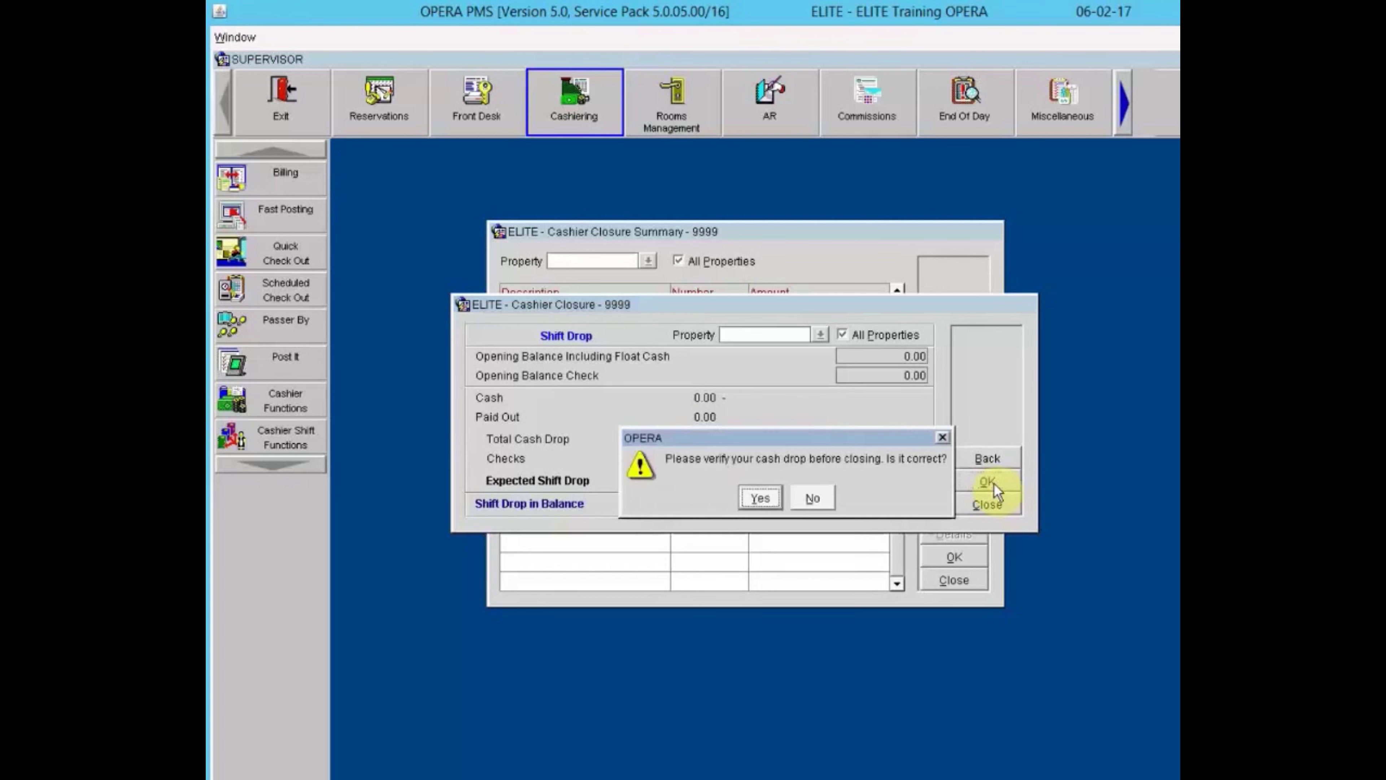
left_click(760, 503)
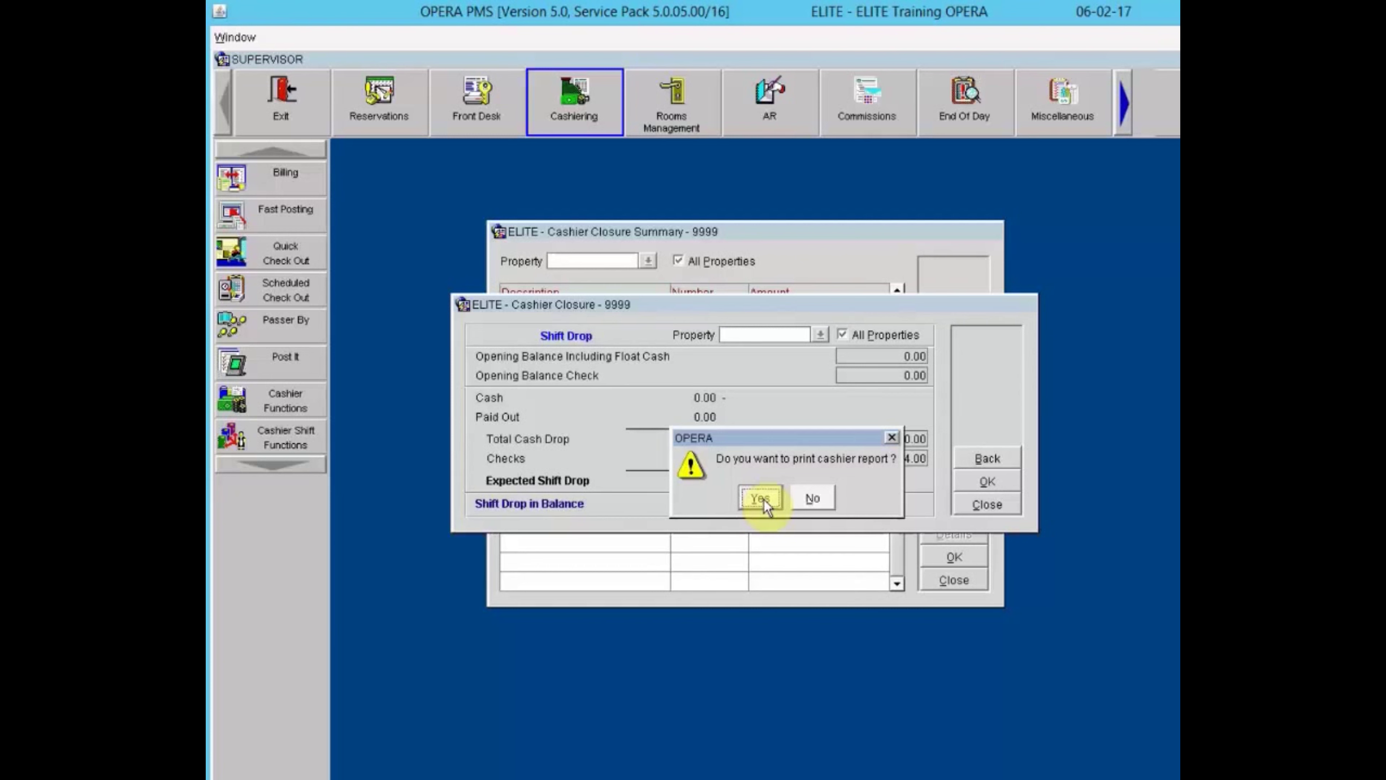
left_click(757, 498)
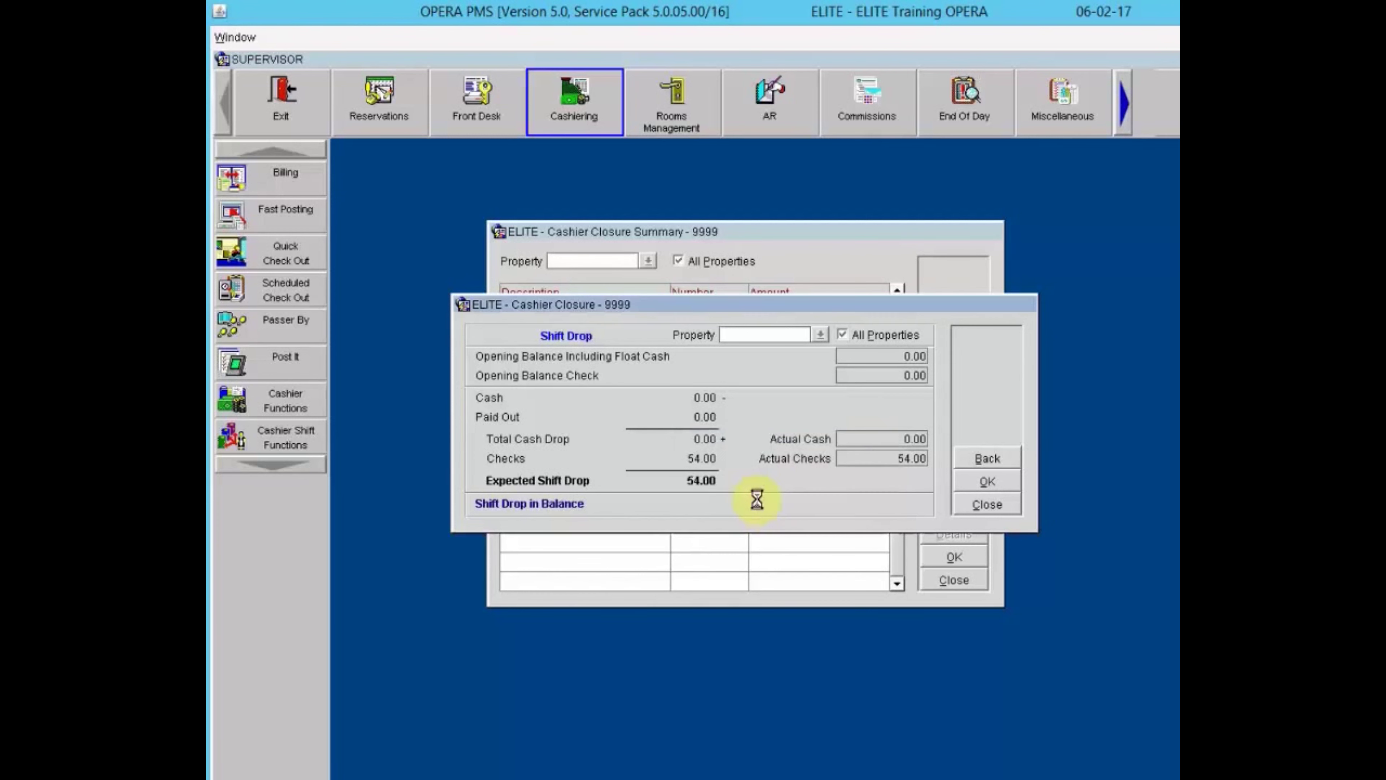